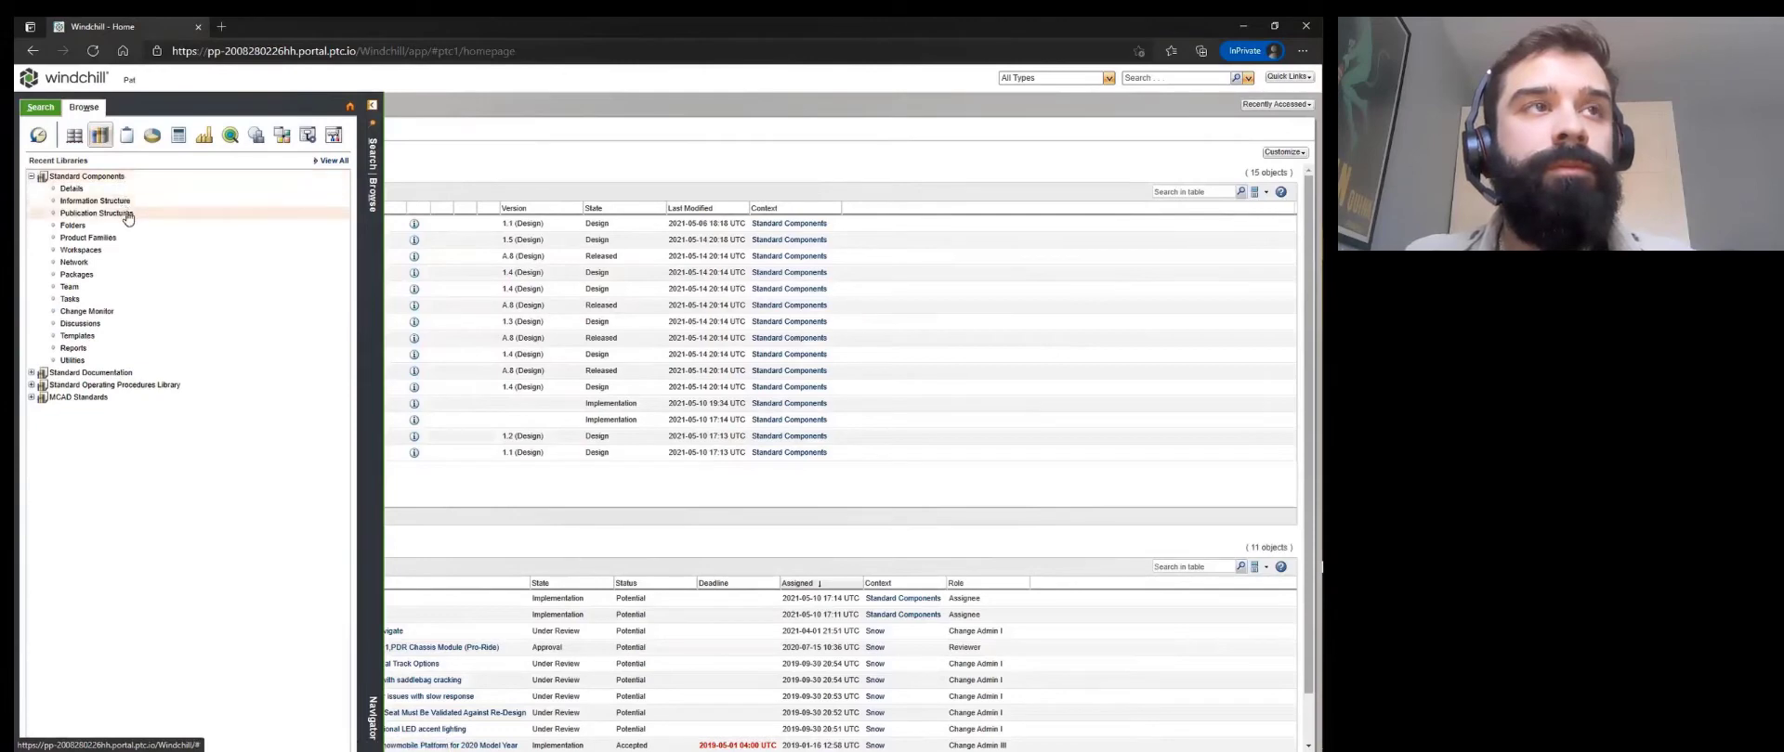
Start a new part of type Part in the Mechanical folder of the Standard Components library.
left_click(130, 229)
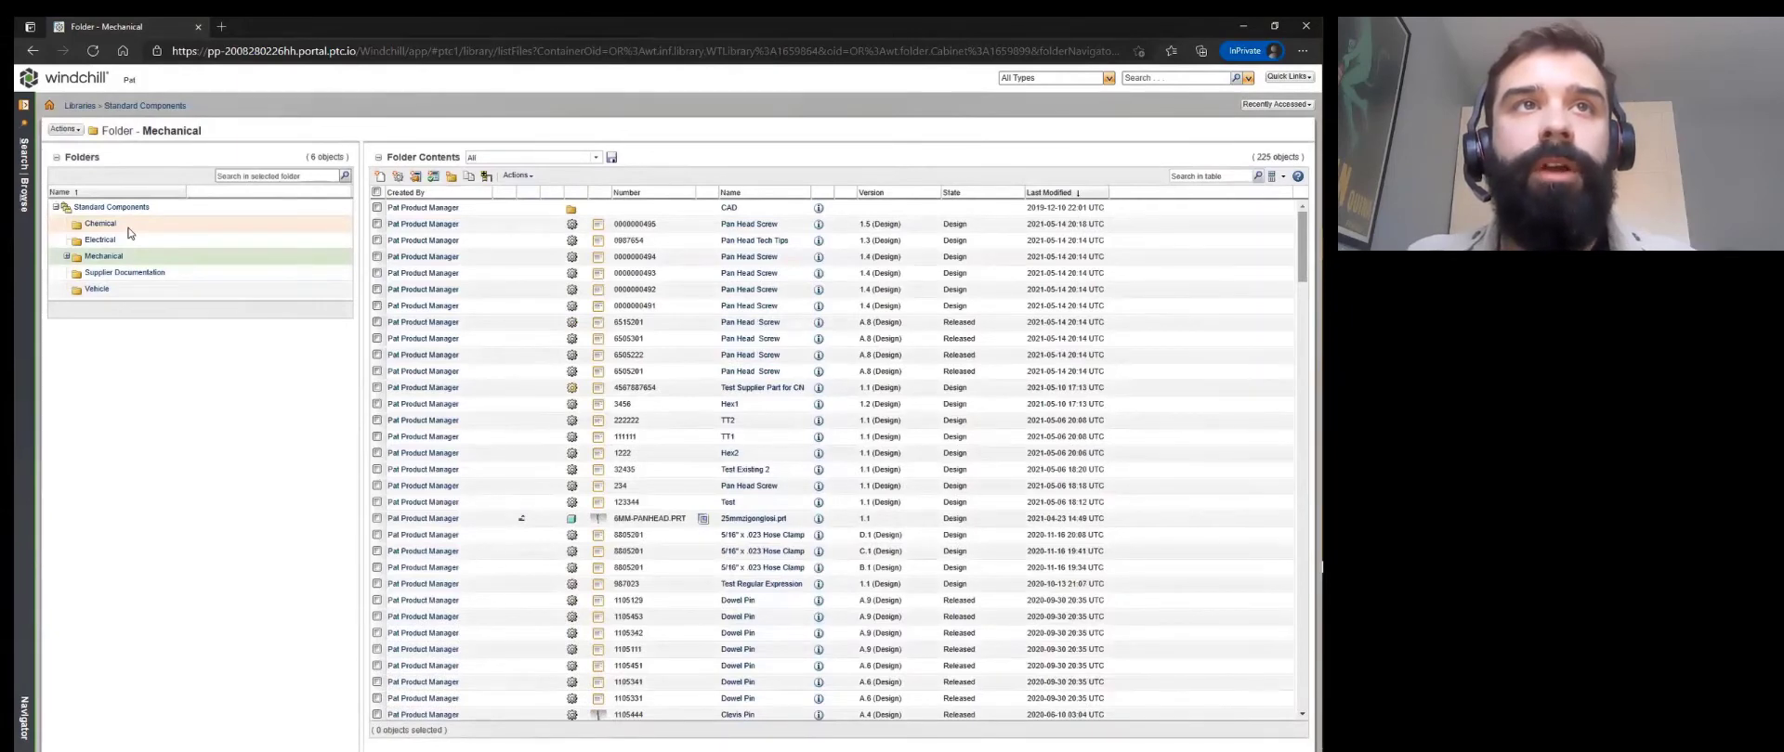
left_click(399, 178)
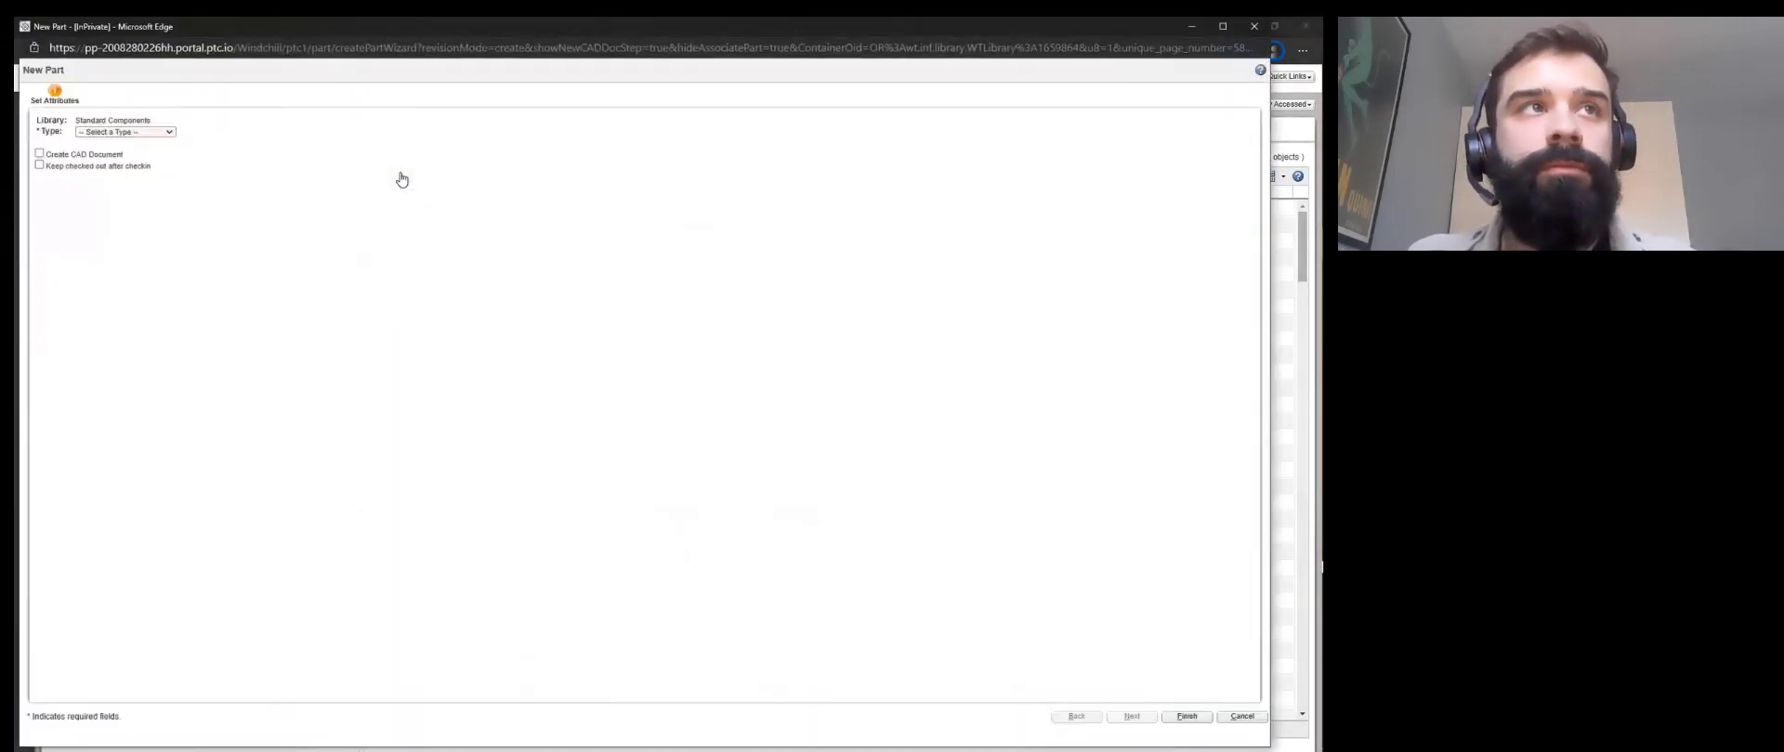
left_click(170, 132)
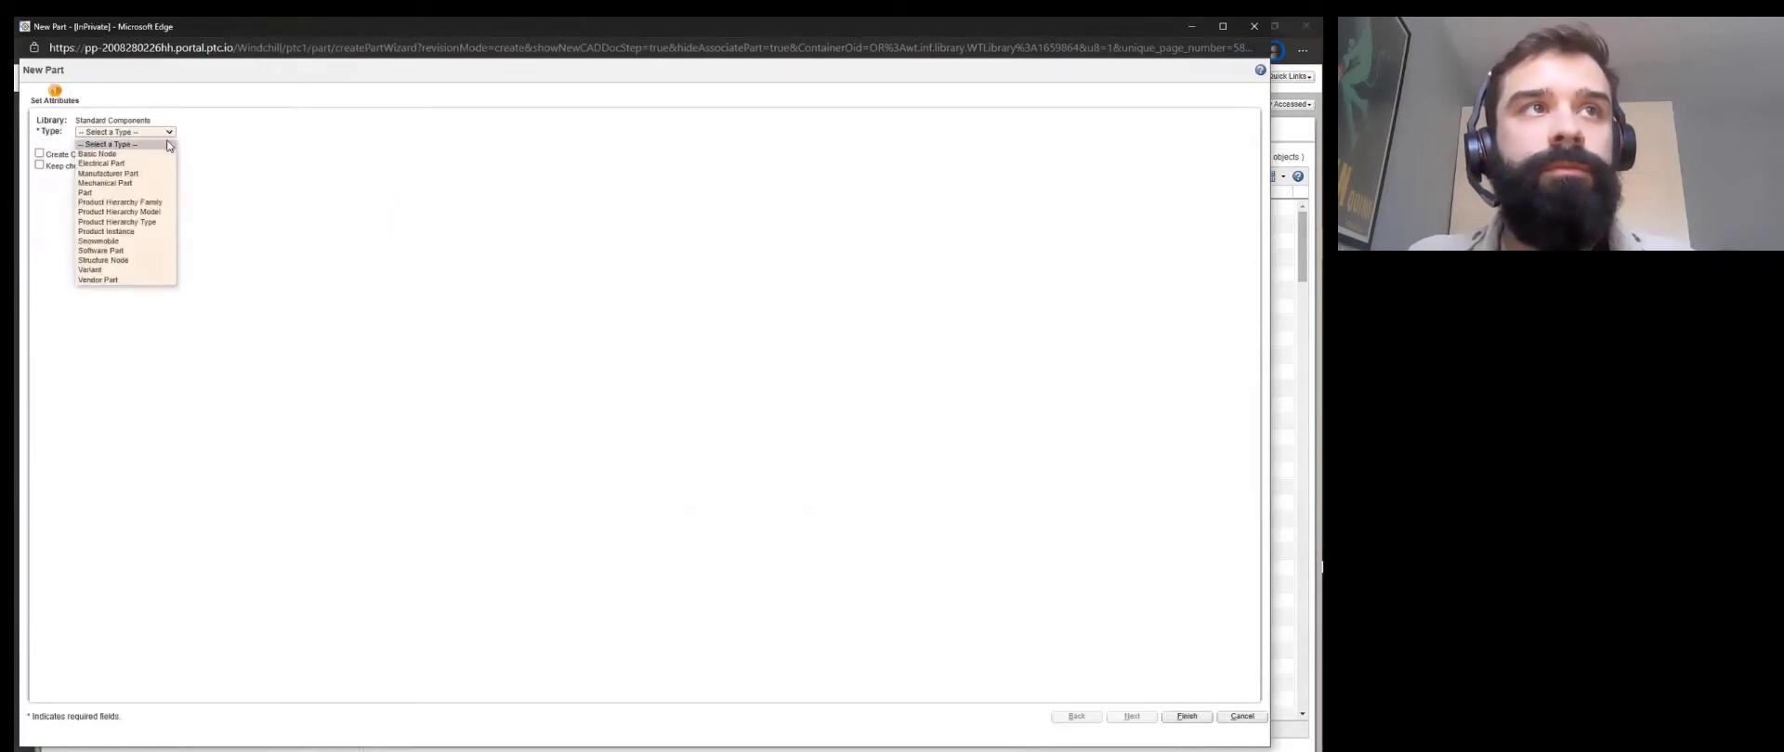
left_click(150, 193)
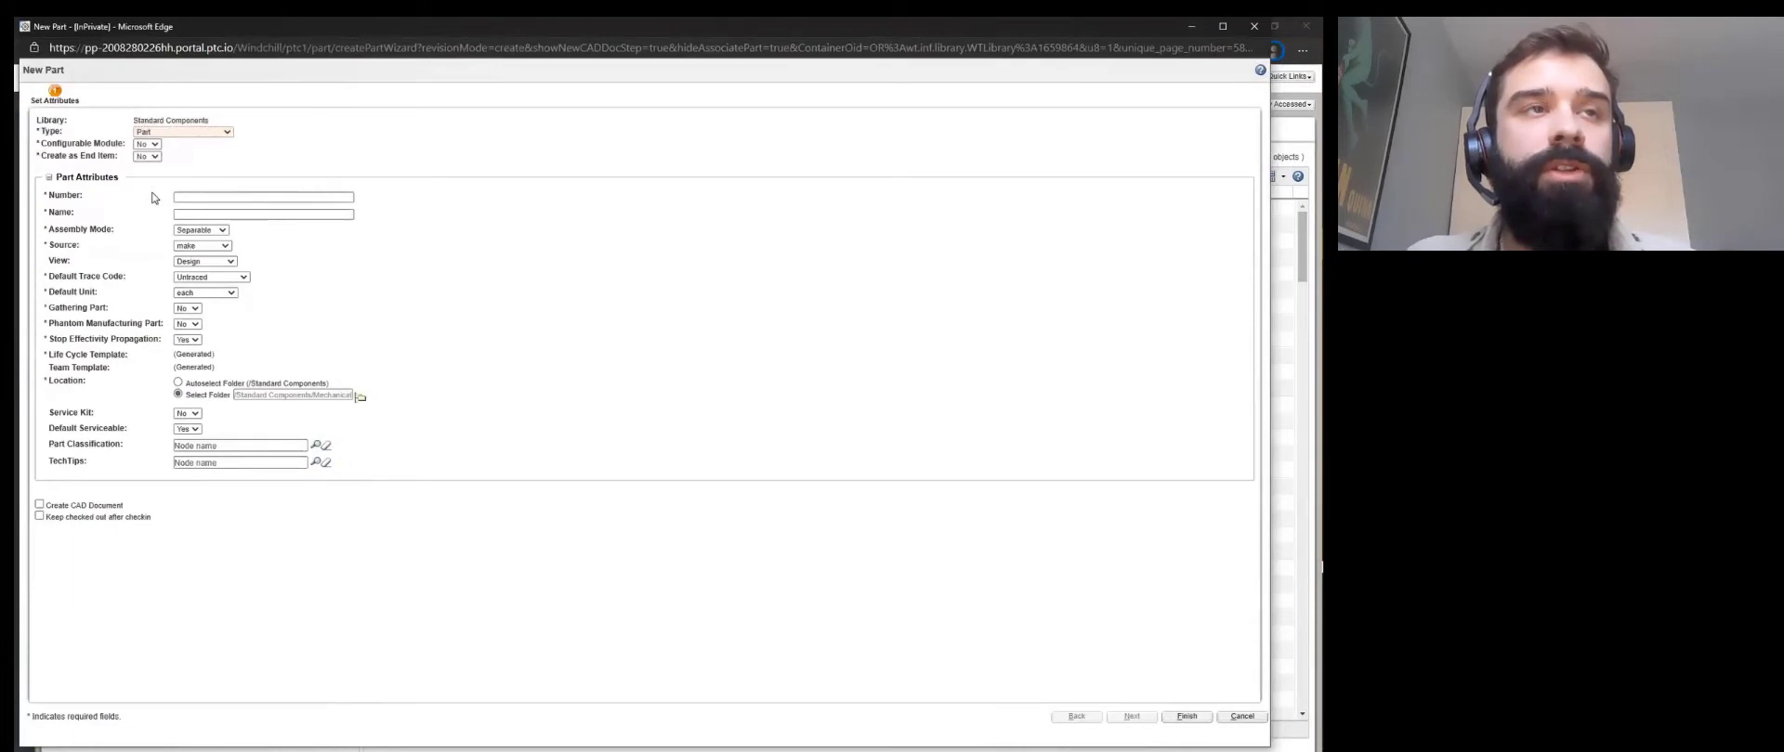
left_click(315, 447)
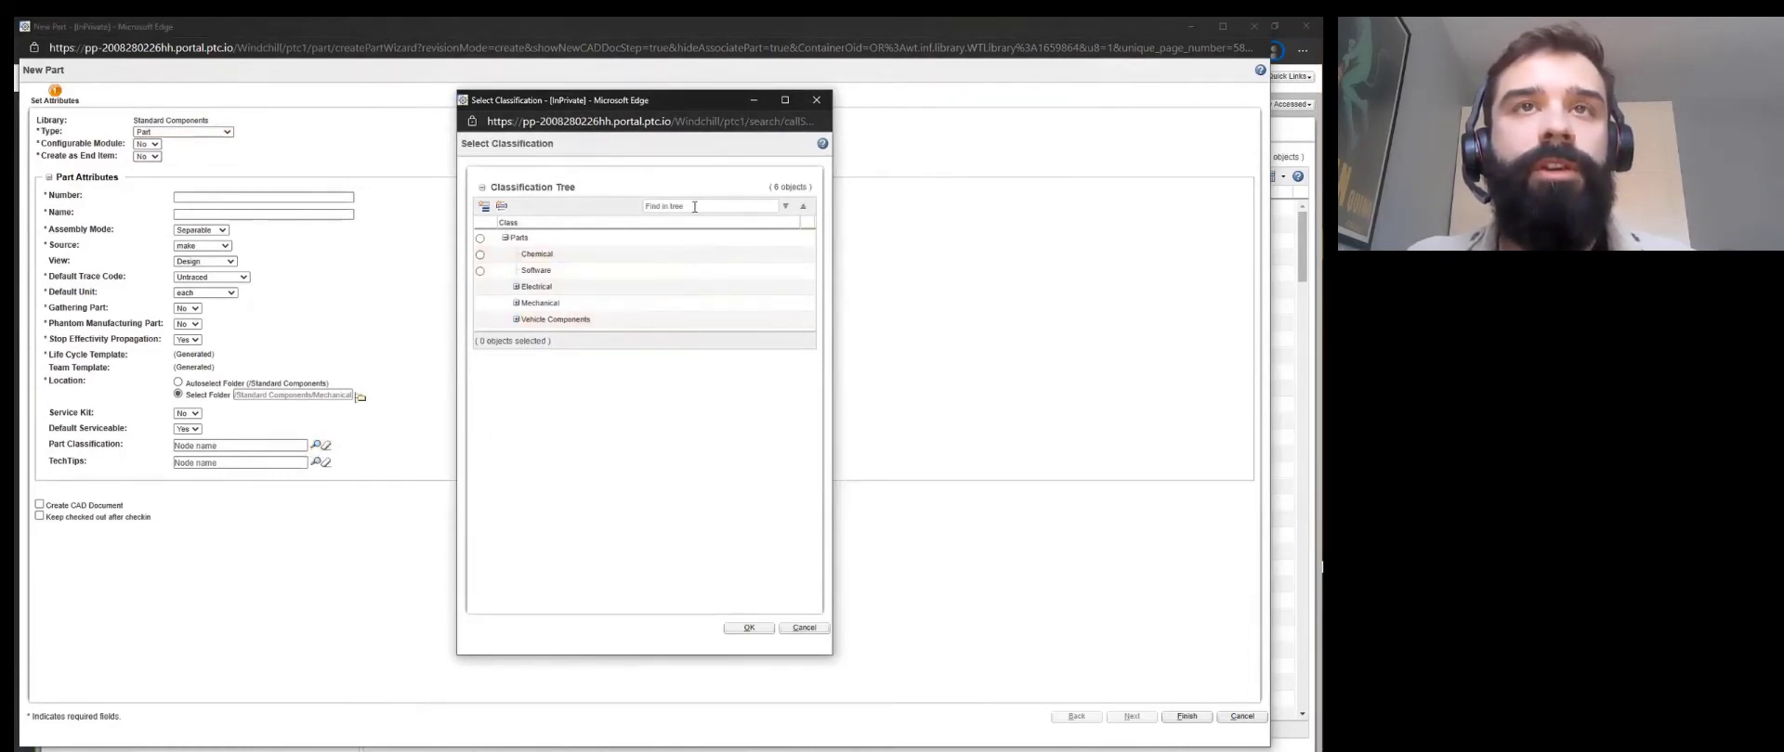
left_click(517, 305)
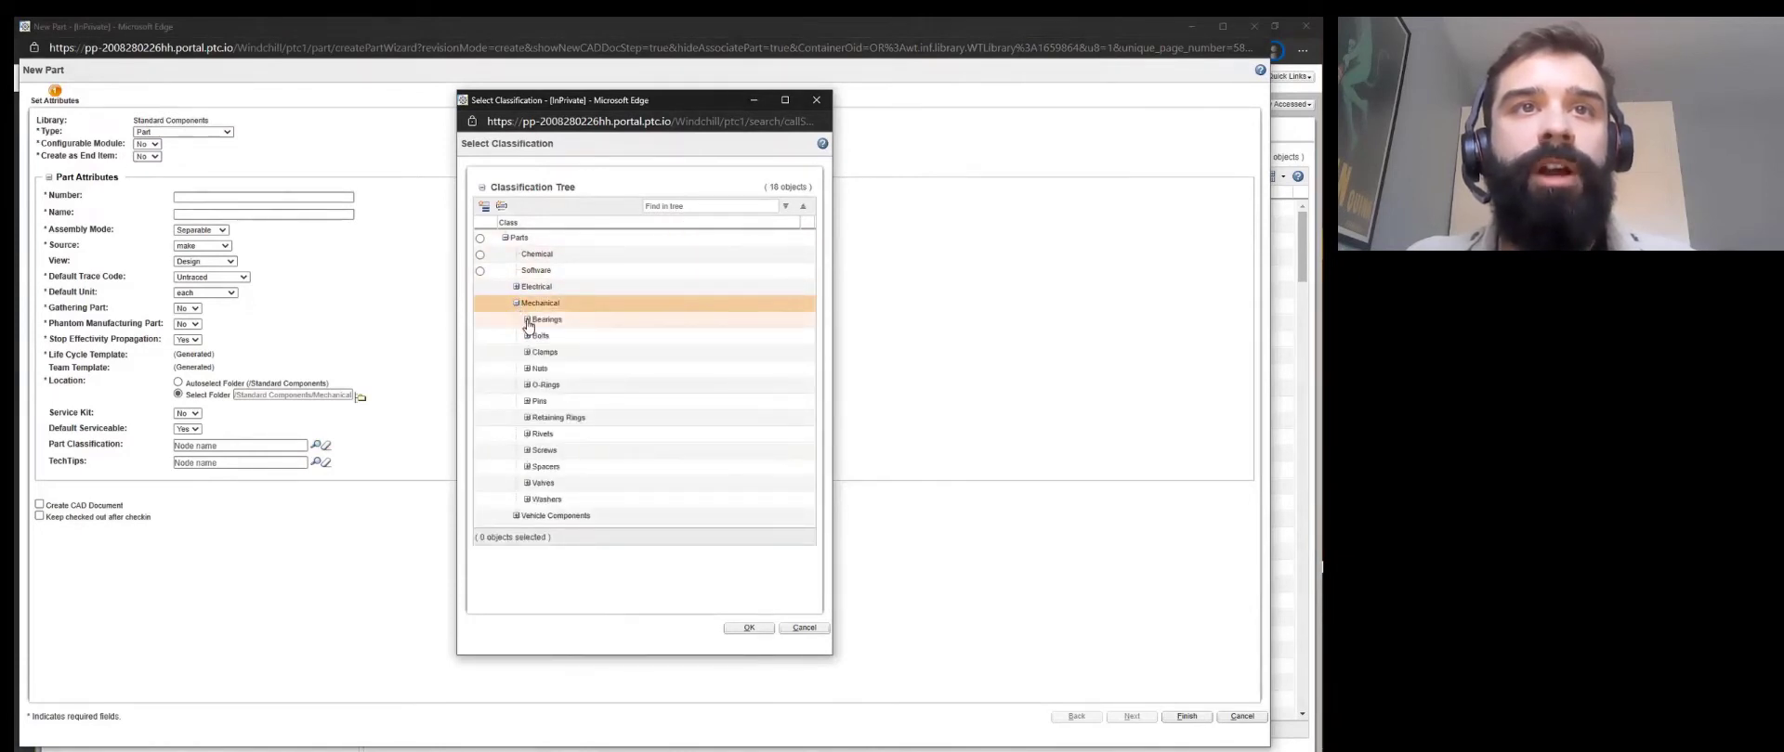
left_click(526, 320)
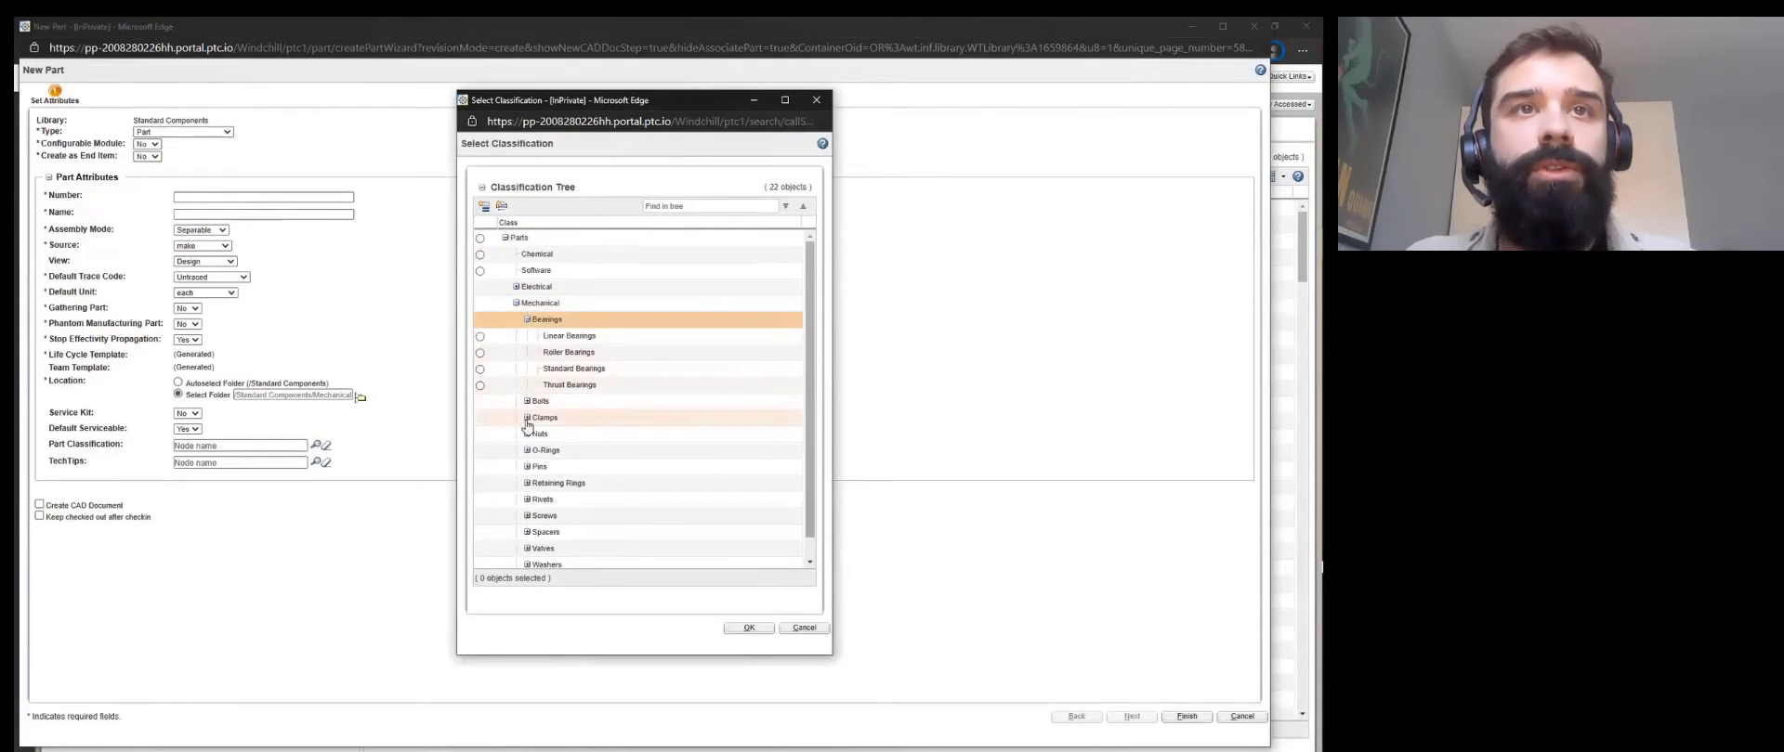
left_click(528, 517)
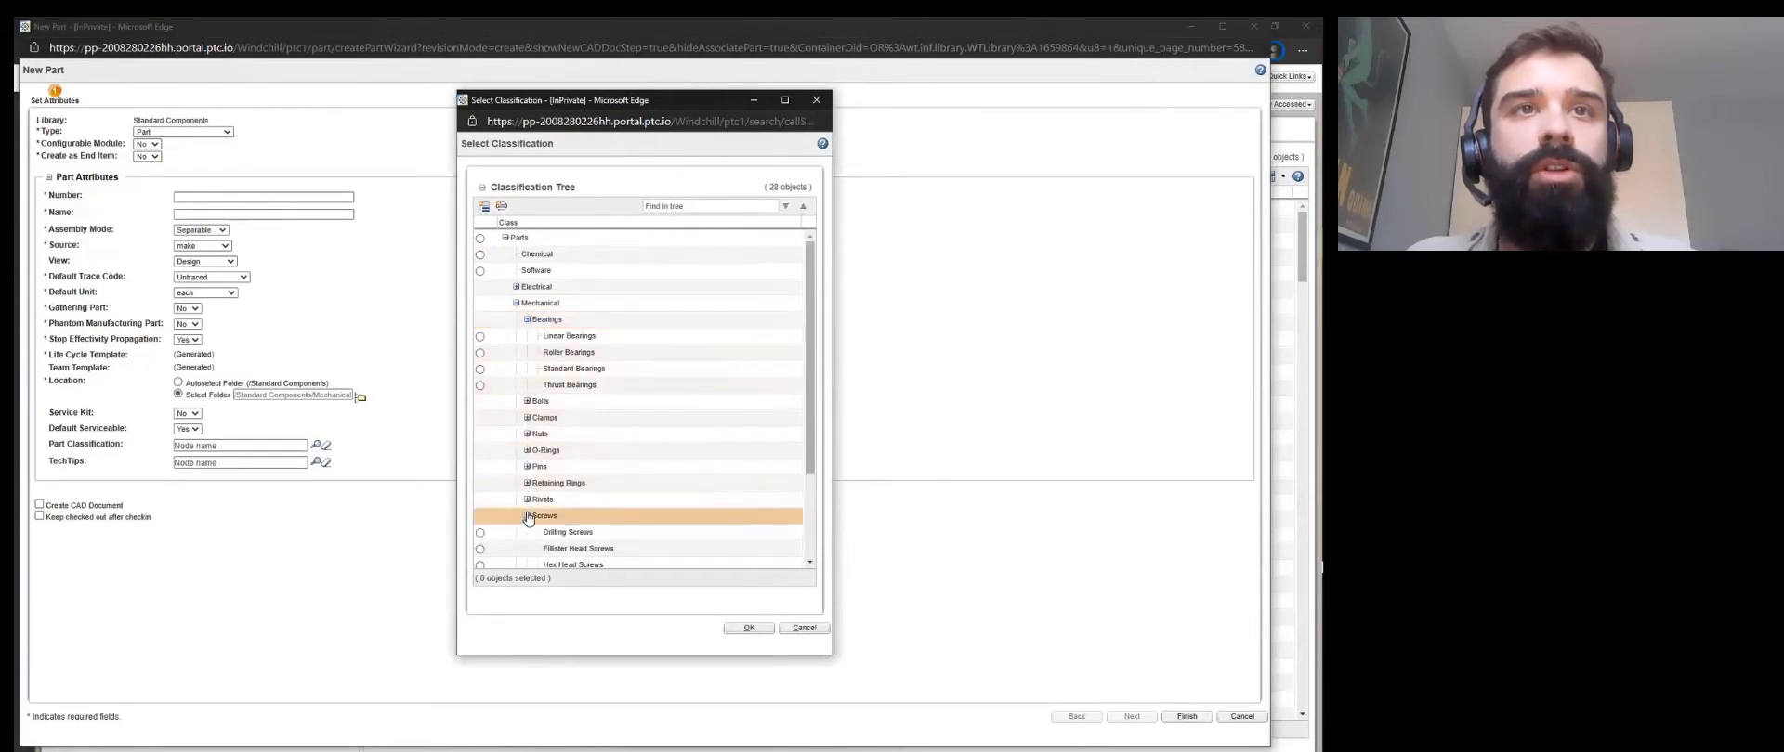
scroll(731, 458, "down", 2)
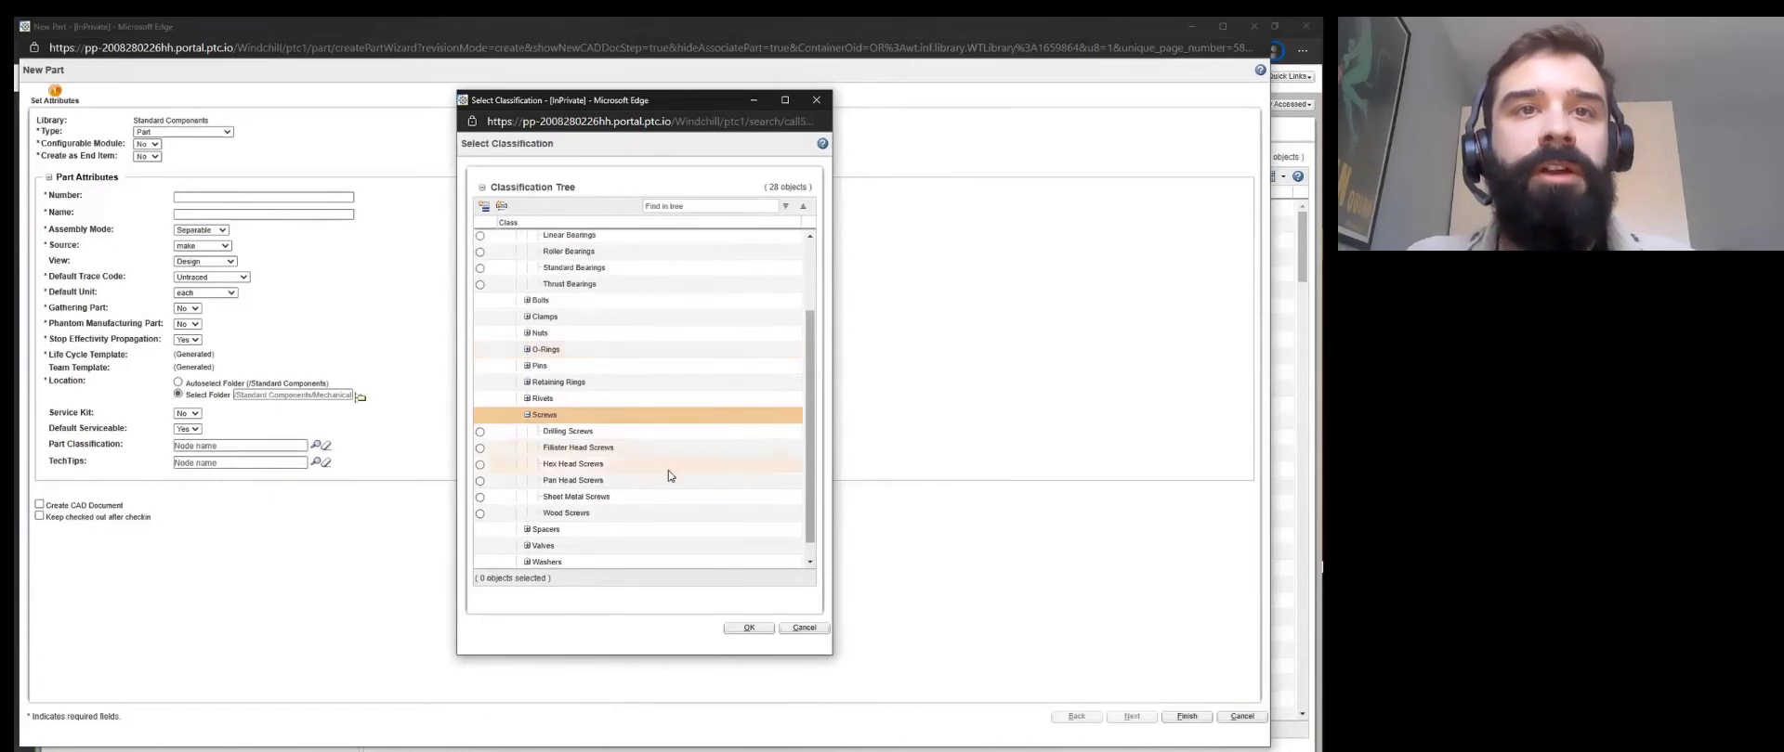
left_click(480, 481)
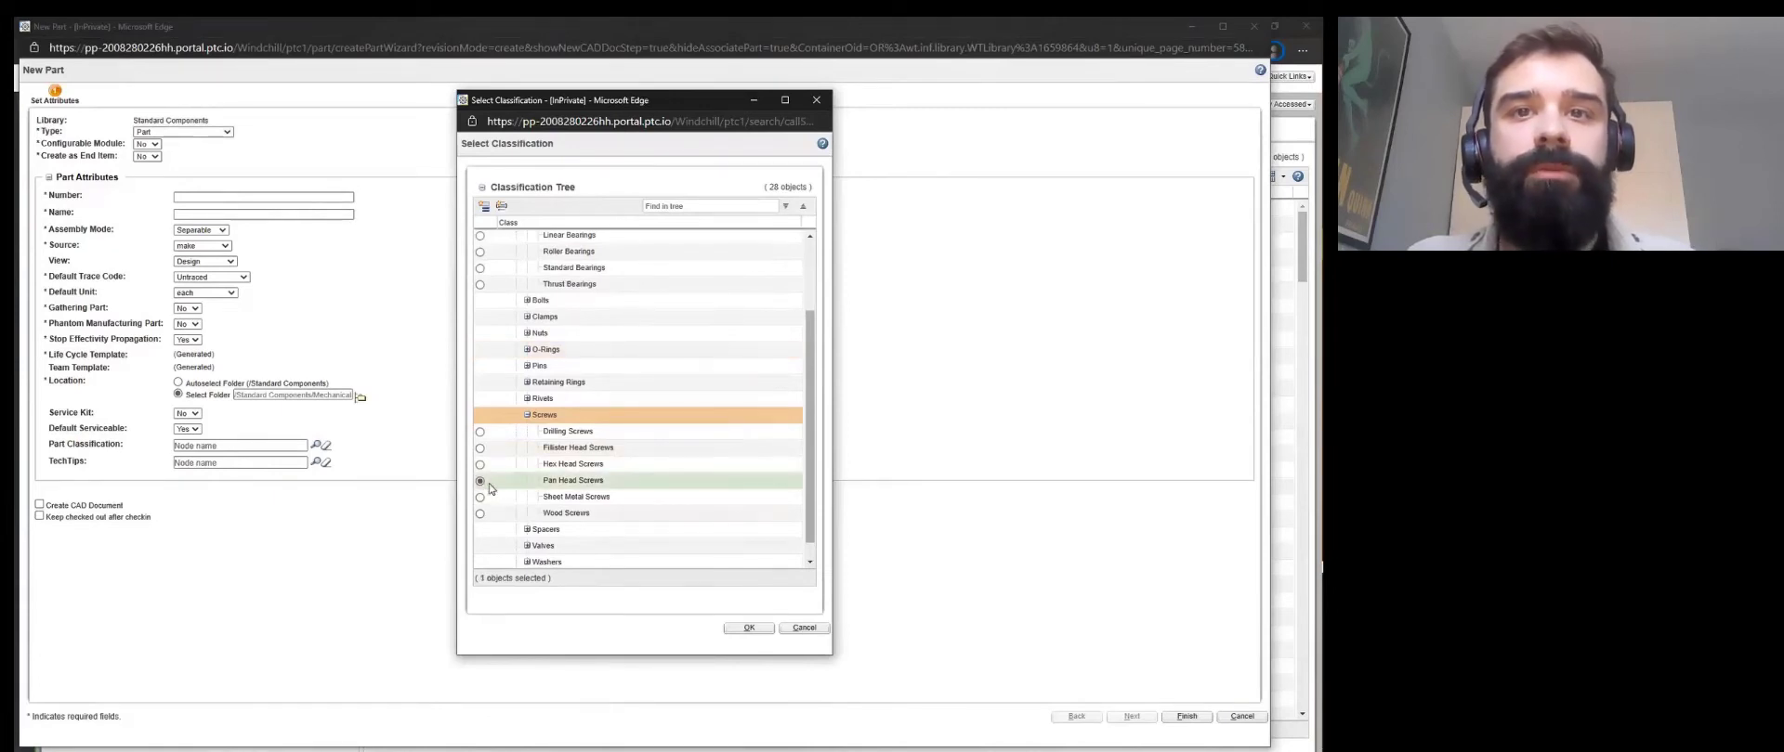
left_click(804, 629)
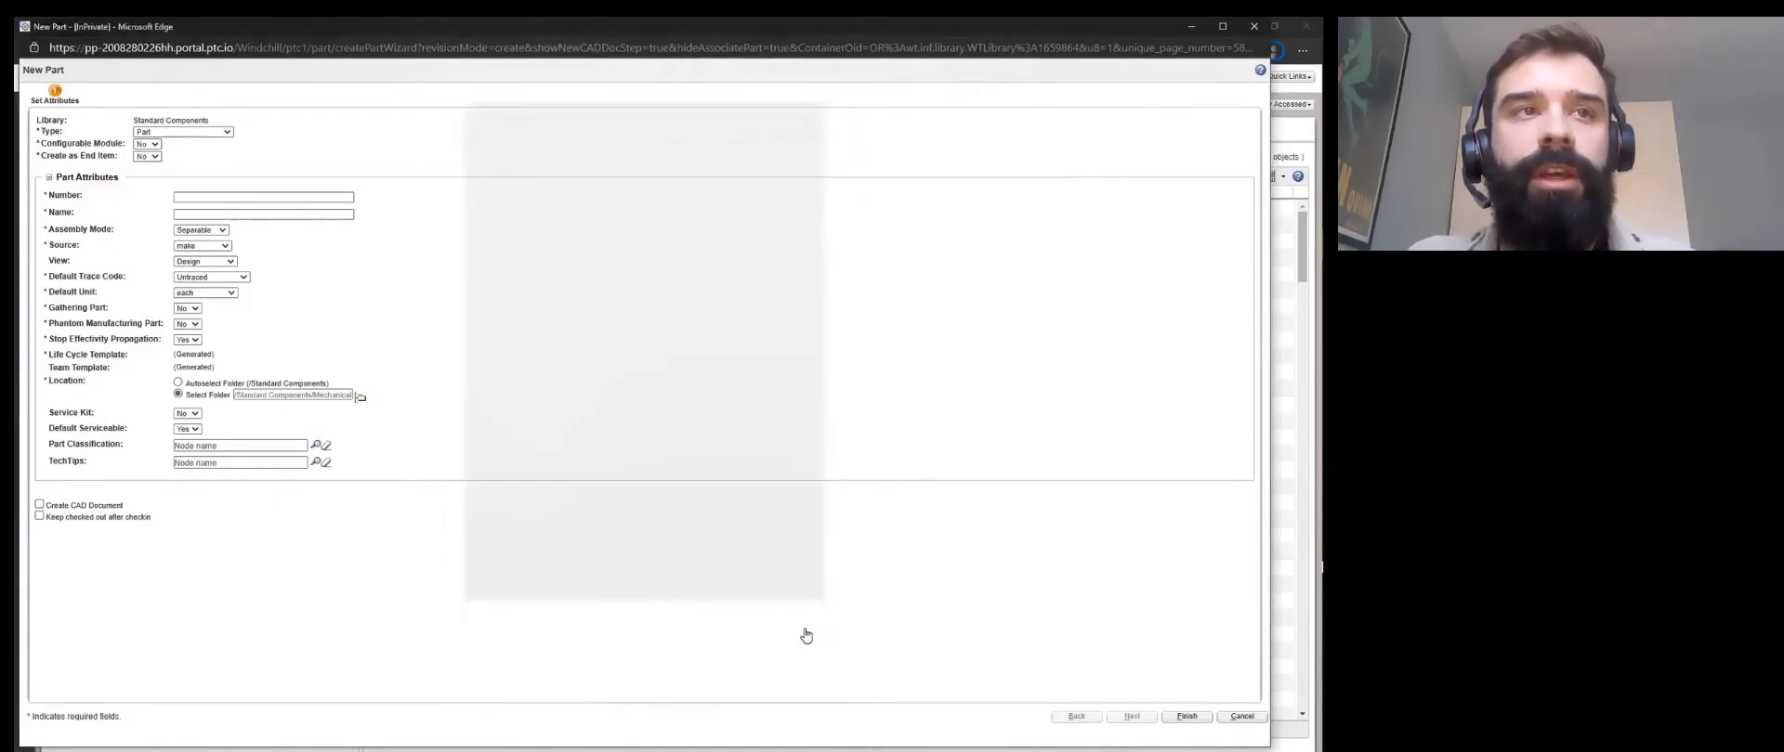
Set the new part's classification to Pan Head Screws by looking it up with "pan".
left_click(261, 447)
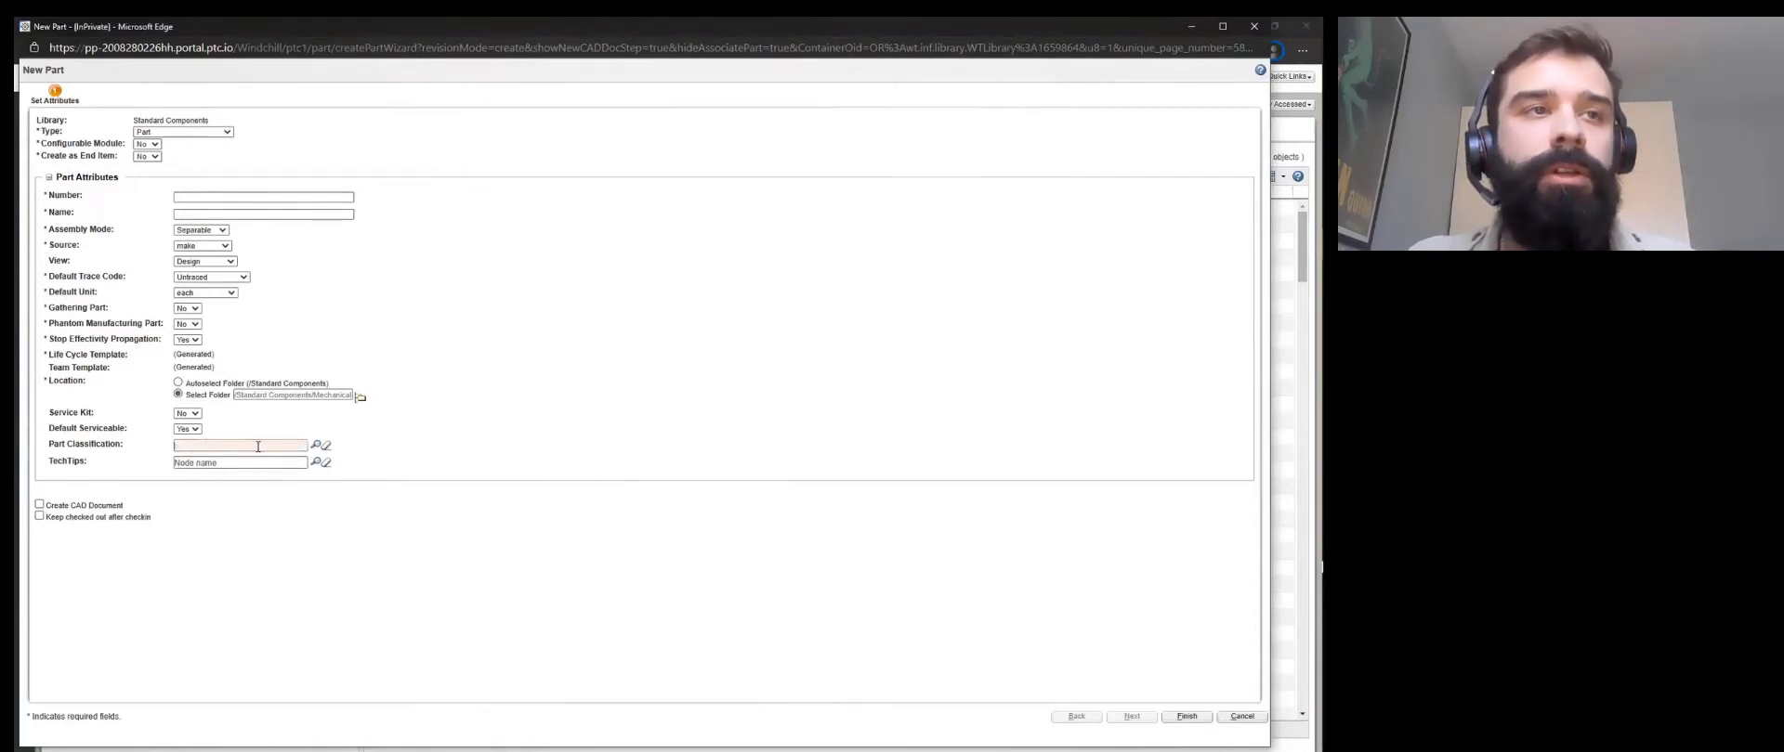
type("pan")
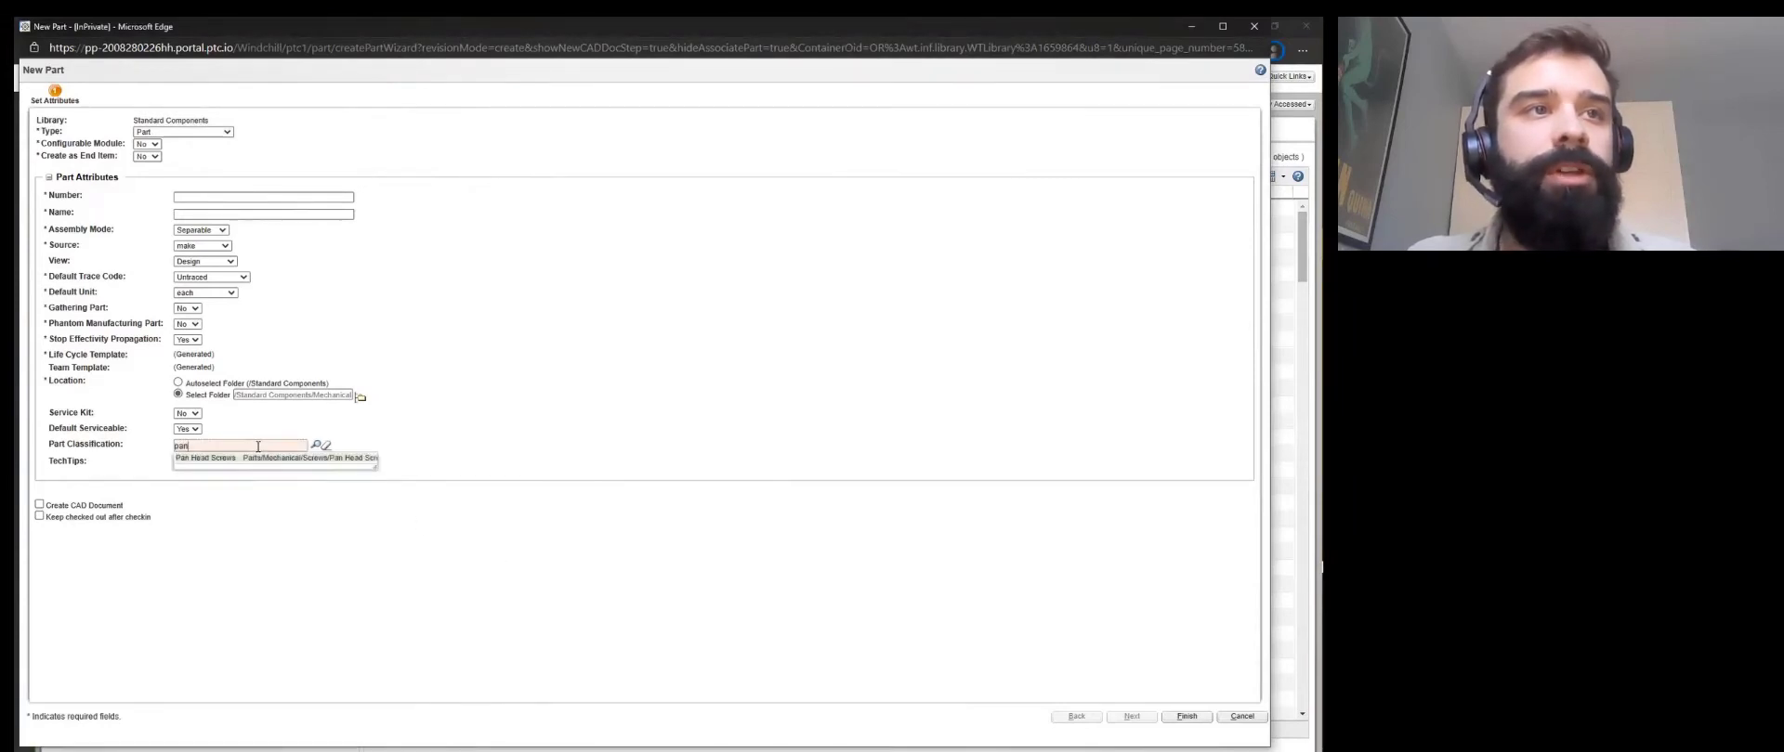
left_click(260, 459)
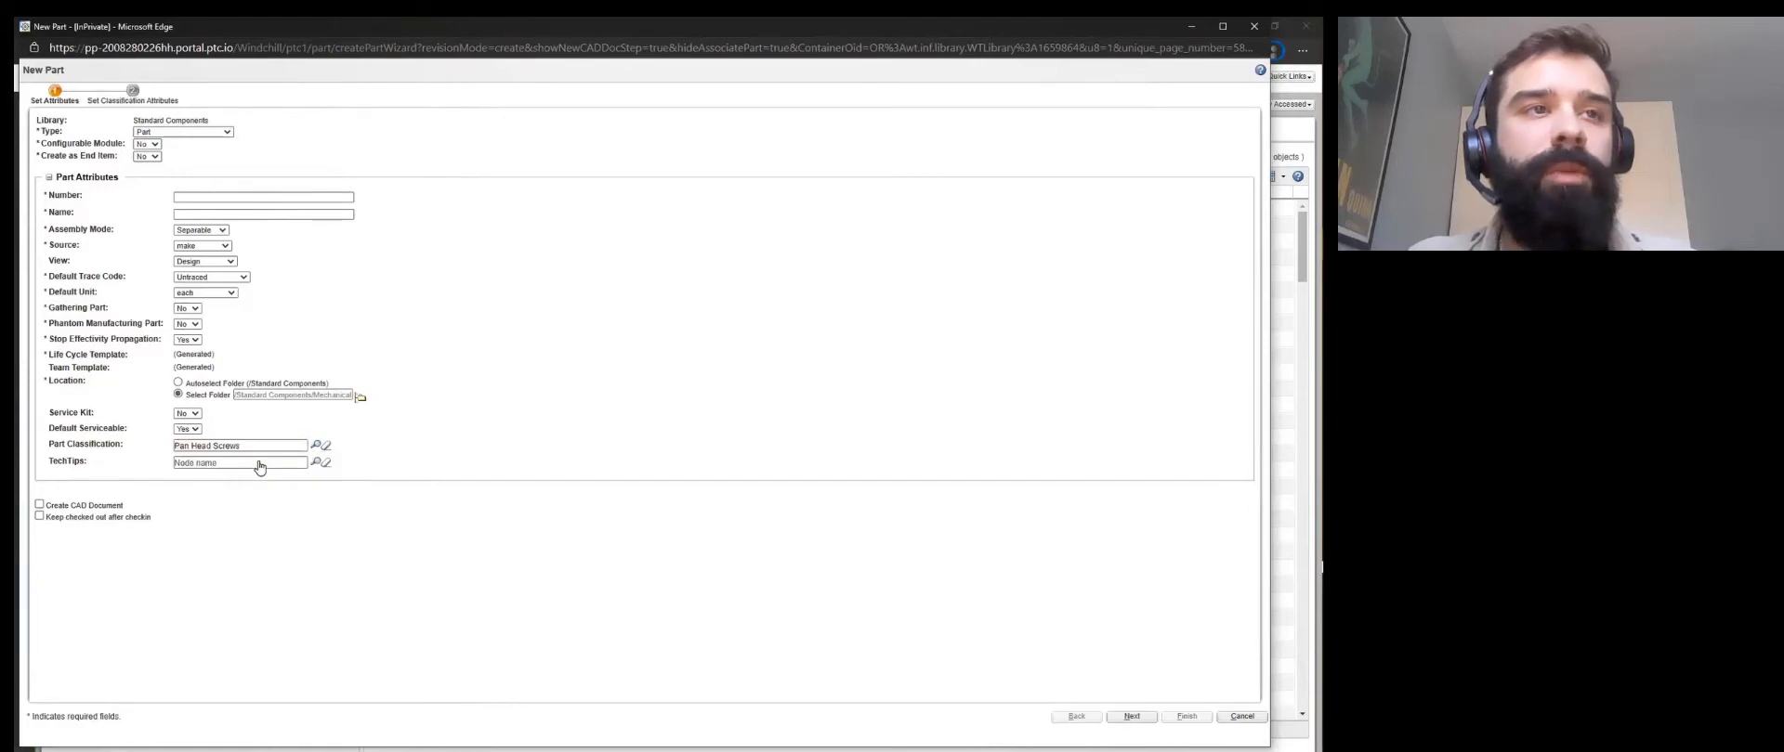
Give the part the number 0101010 and the name BOM1, and proceed to its classification attributes.
left_click(272, 198)
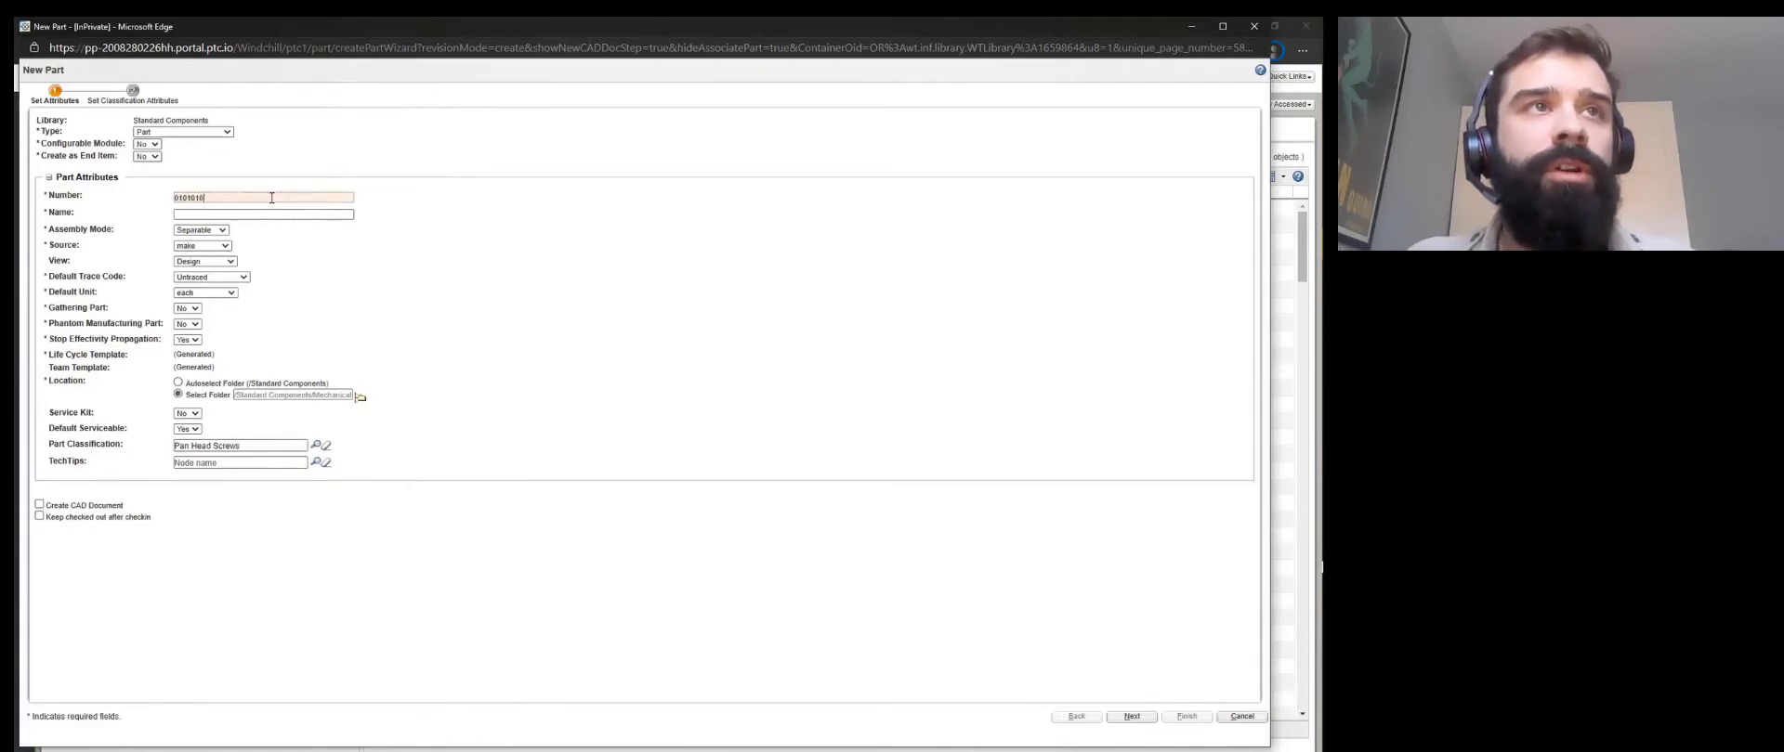
key("Tab")
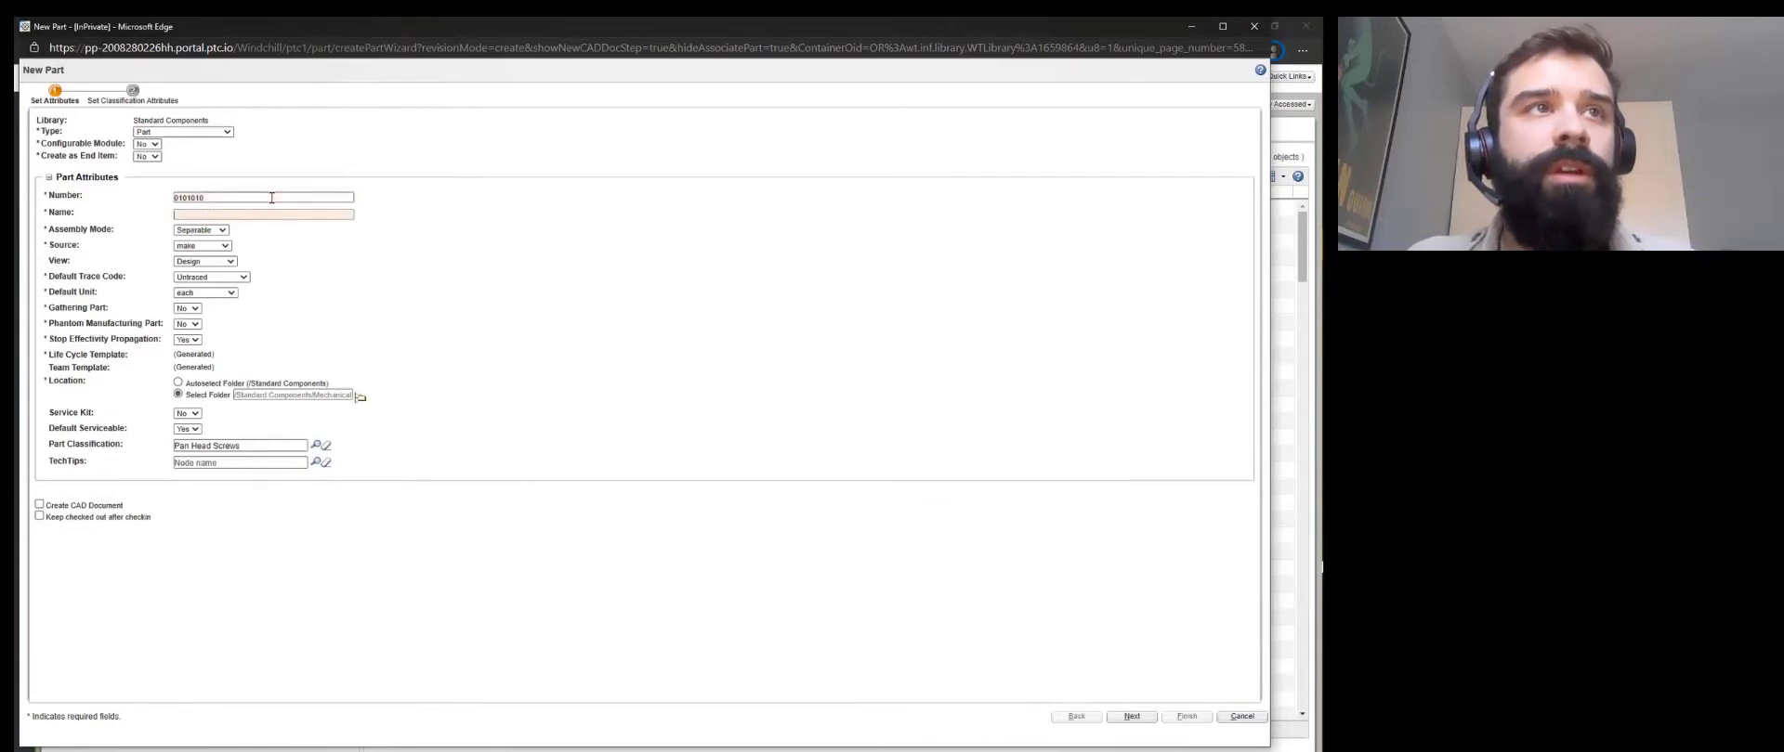
type("BOM1")
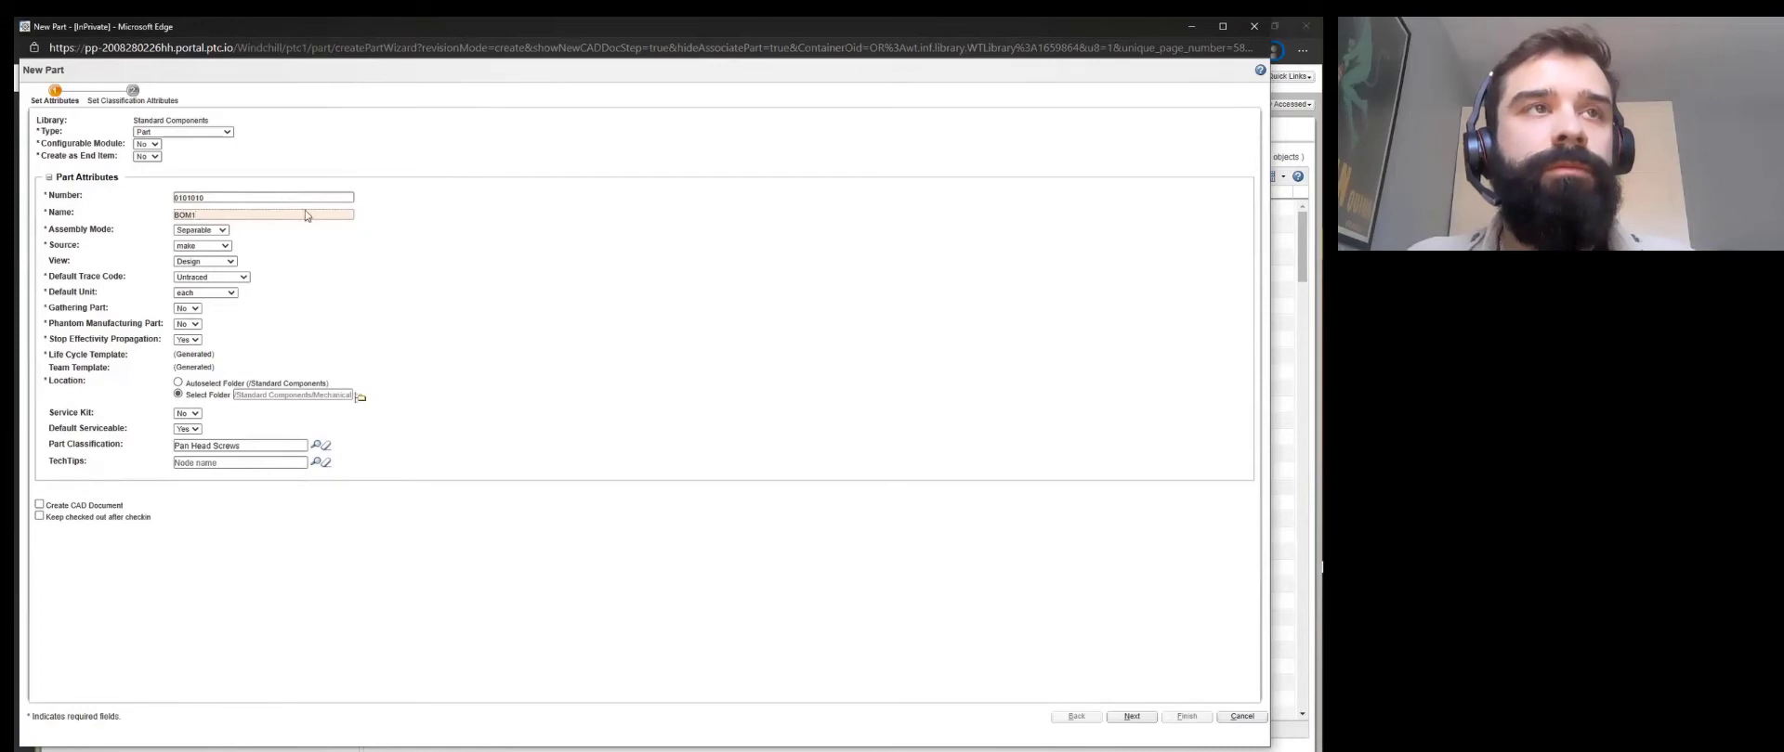
left_click(1130, 717)
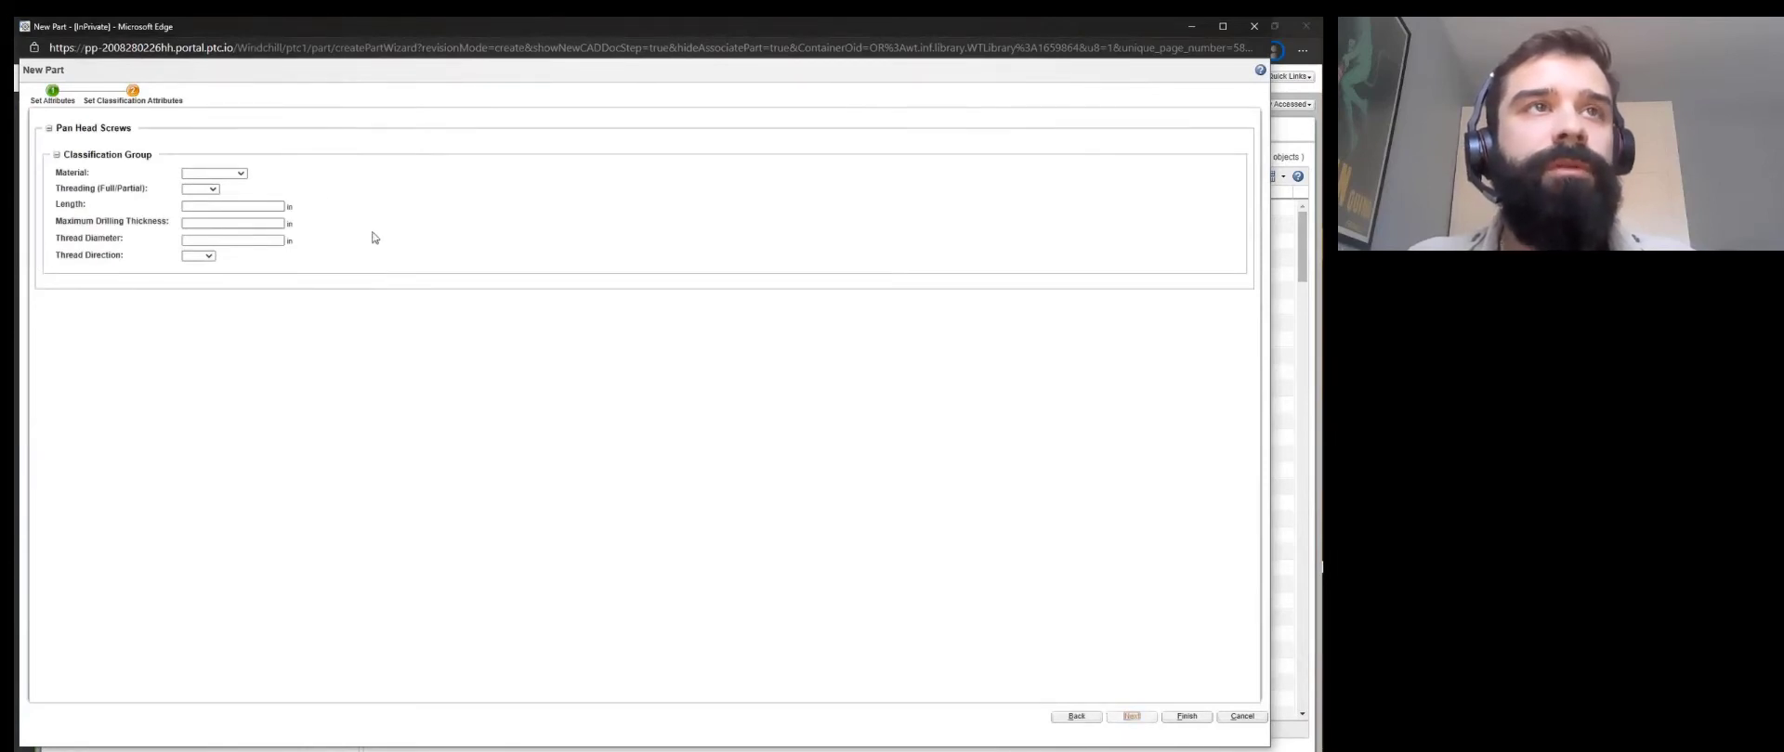
Set the pan head screw's material to Aluminum and its threading to Full.
left_click(241, 174)
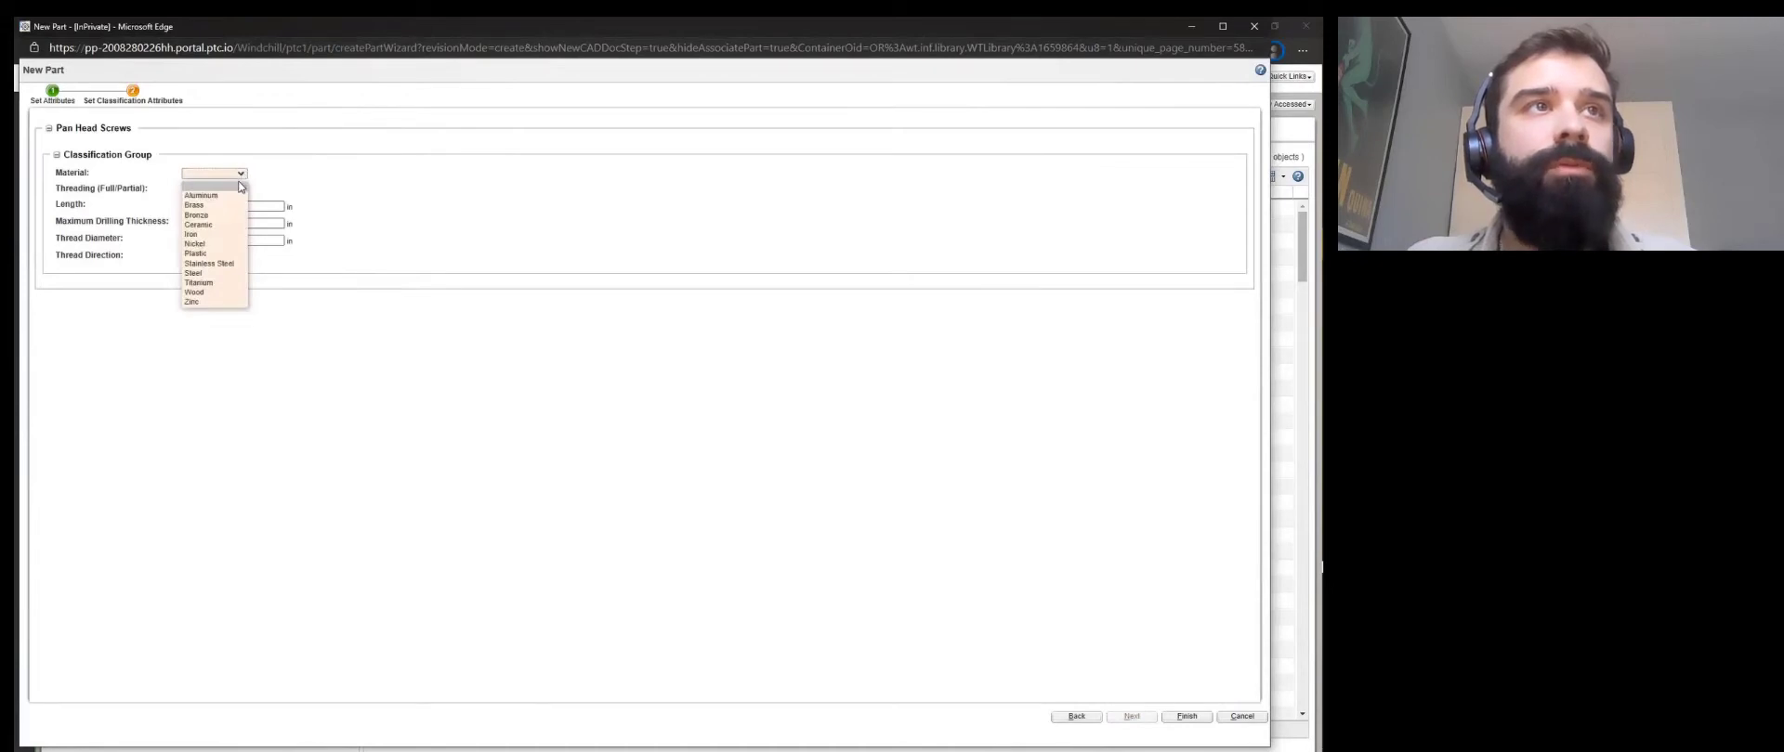
left_click(235, 196)
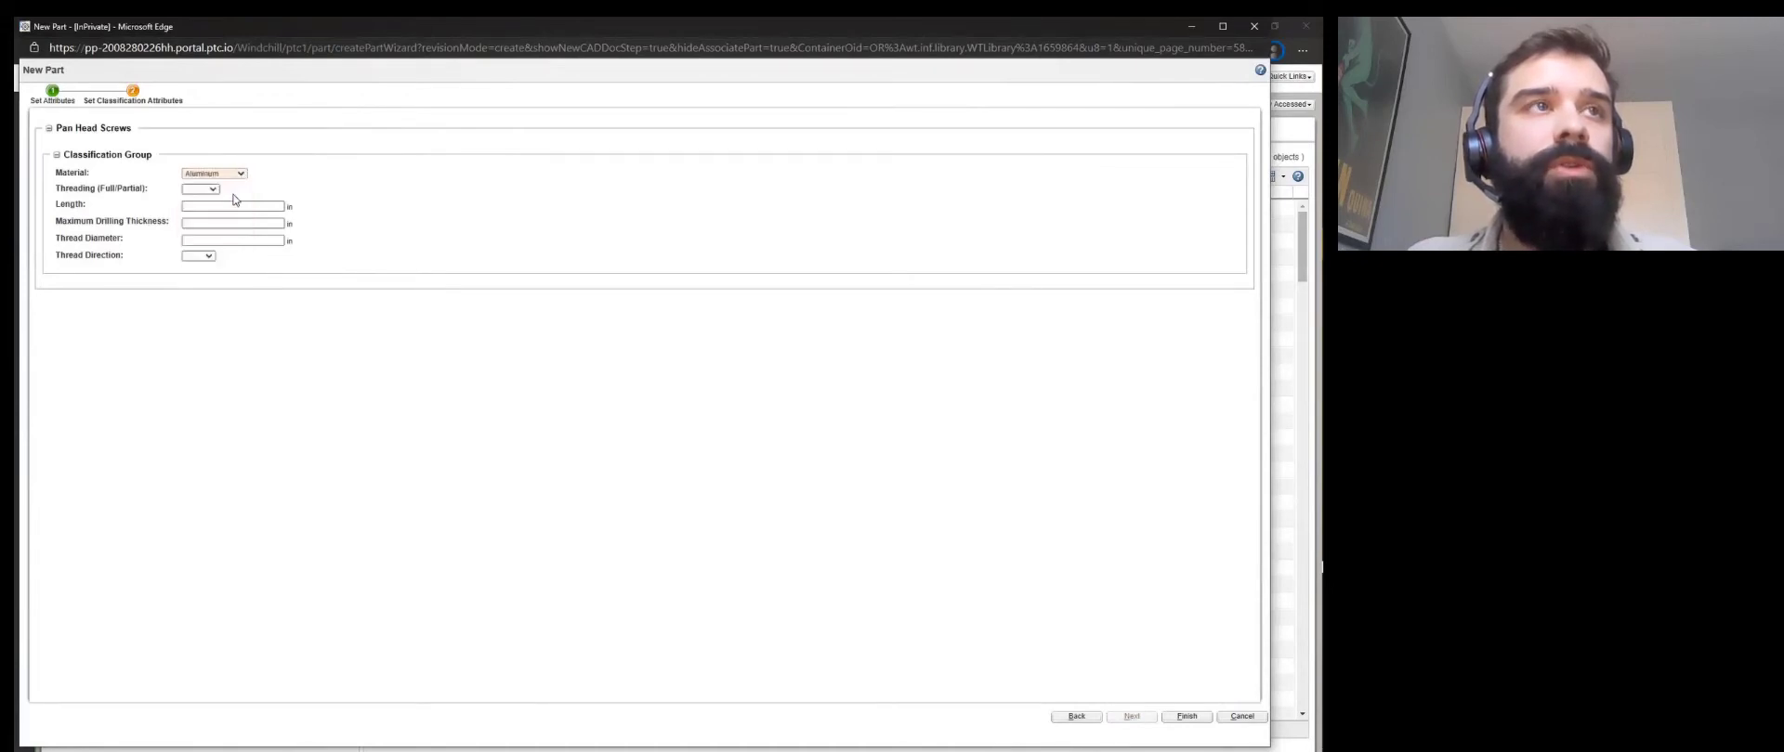
left_click(214, 189)
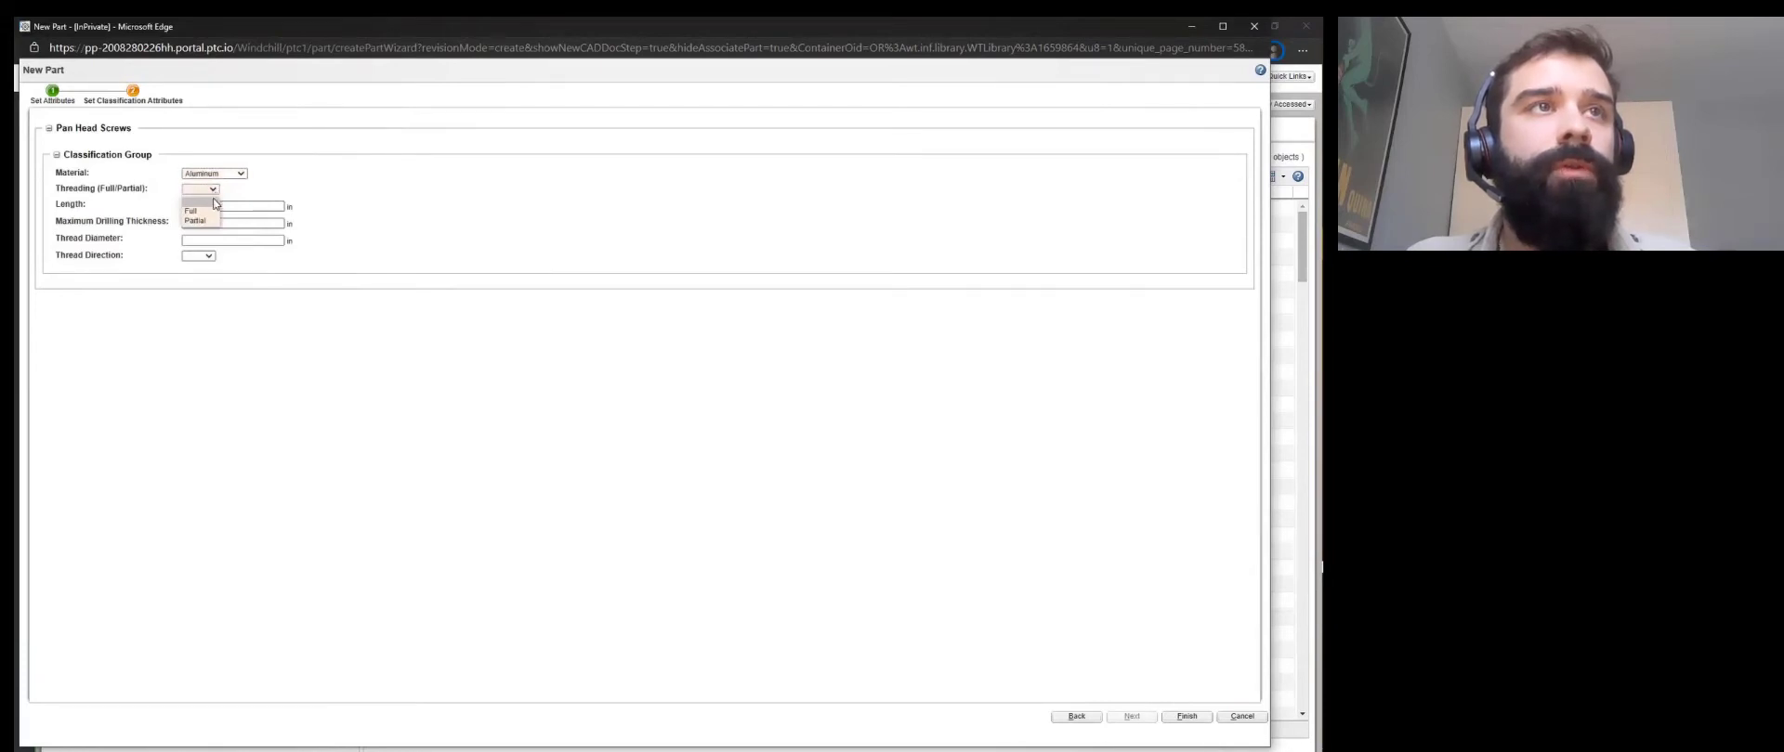
left_click(213, 210)
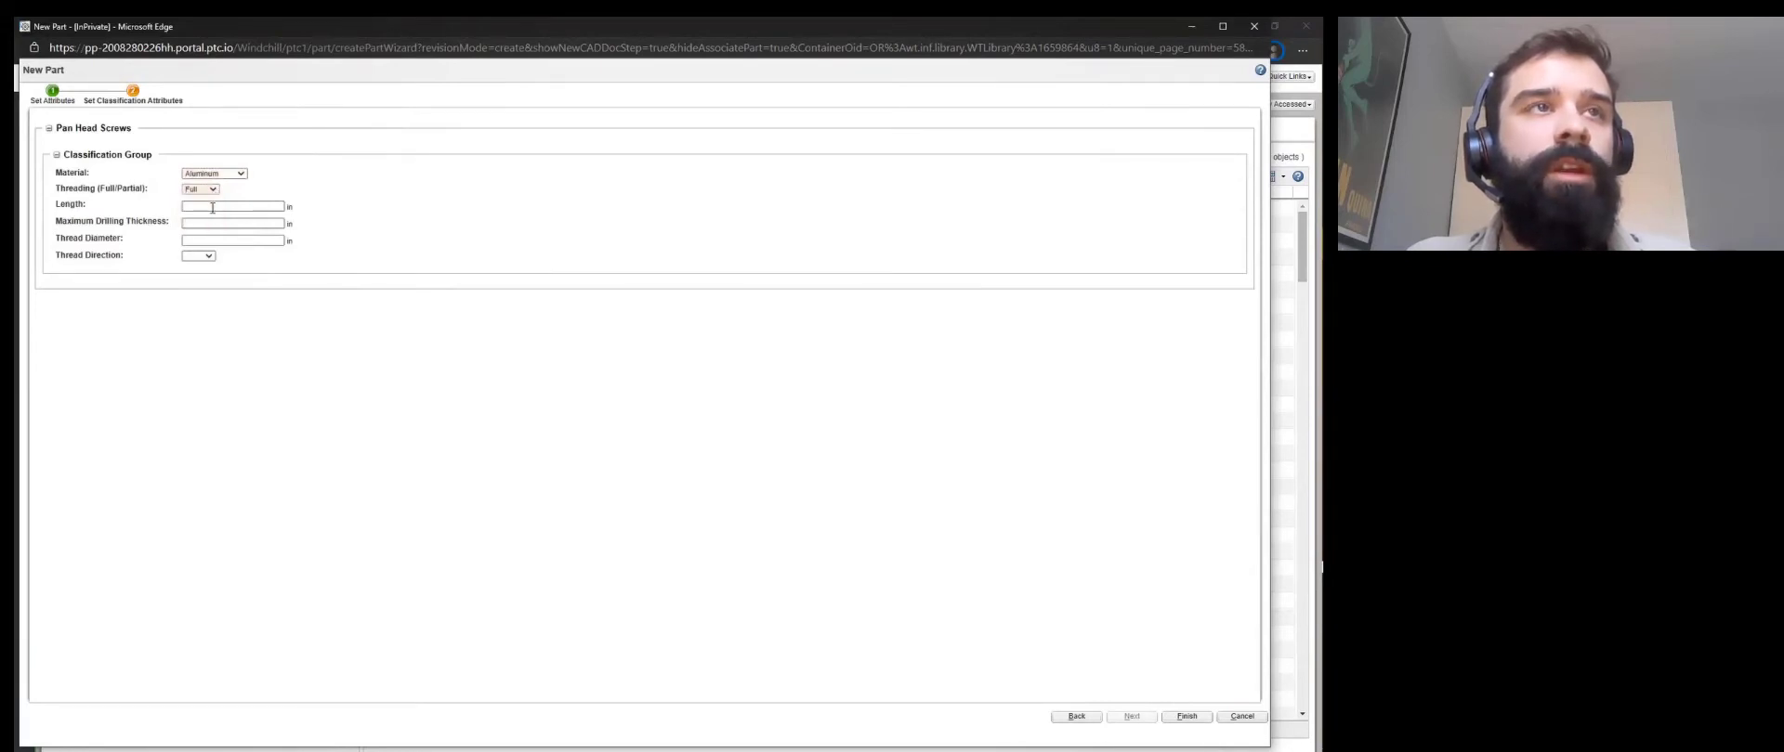
Set the length to 2.125 in, maximum drilling thickness to 0.25 in, thread diameter to 0.50 in and thread direction to Right, and submit the part.
left_click(213, 207)
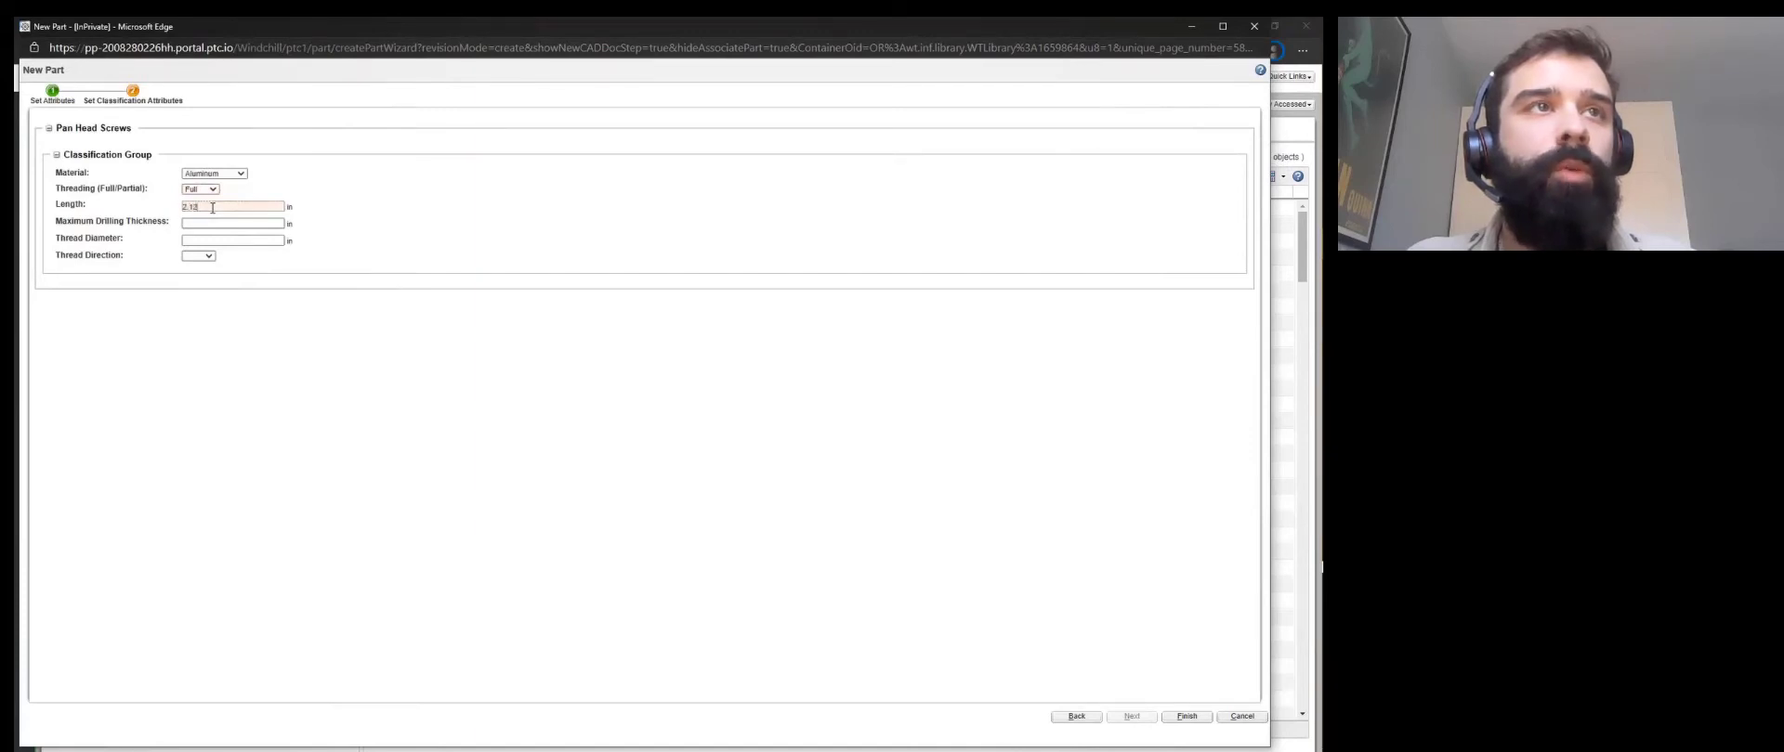
key("Tab")
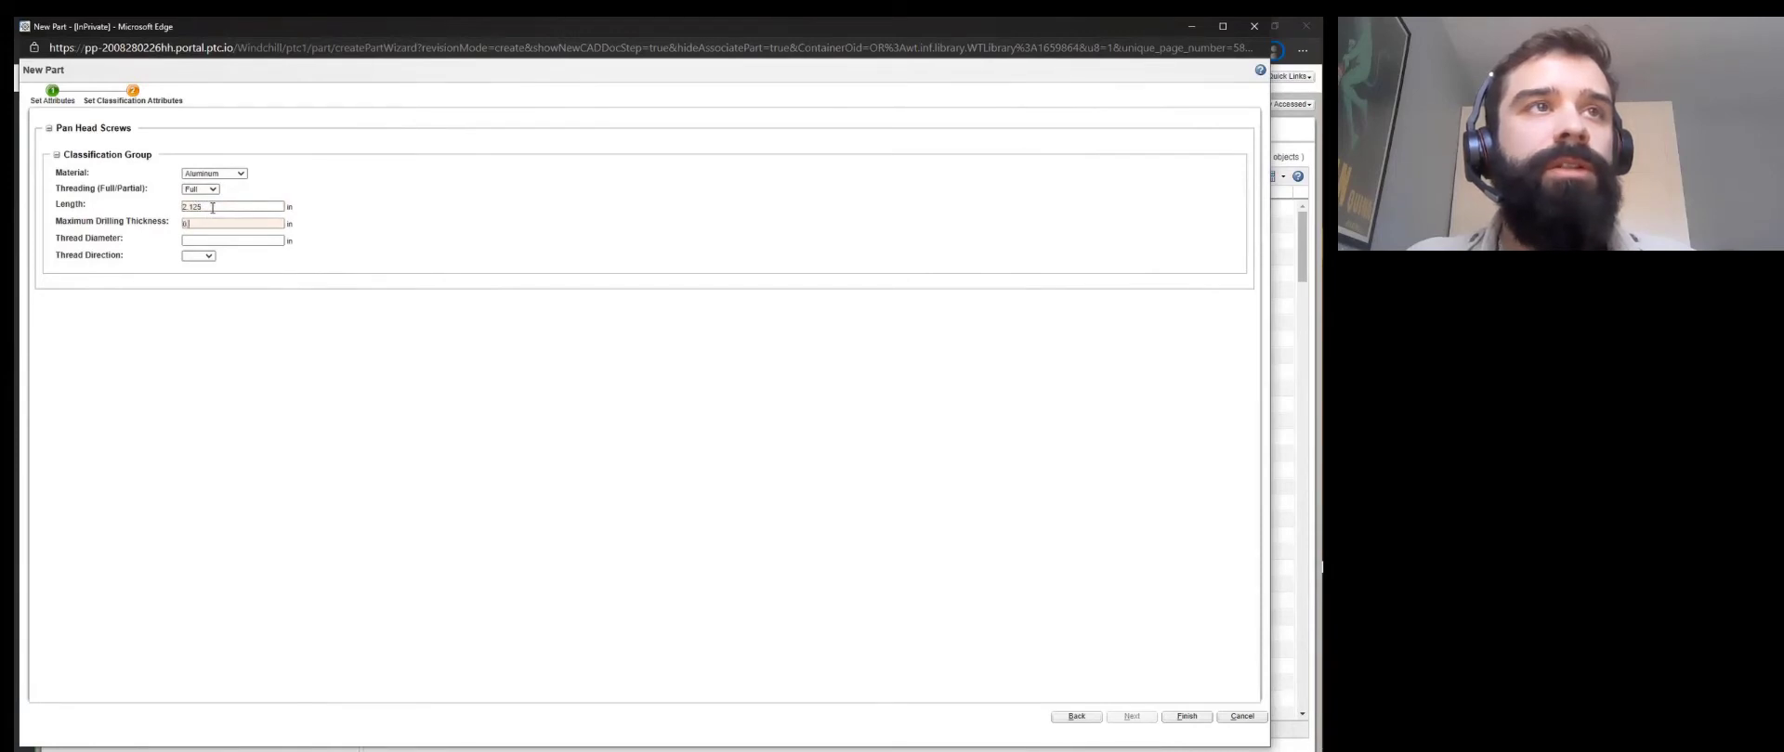
key("Tab")
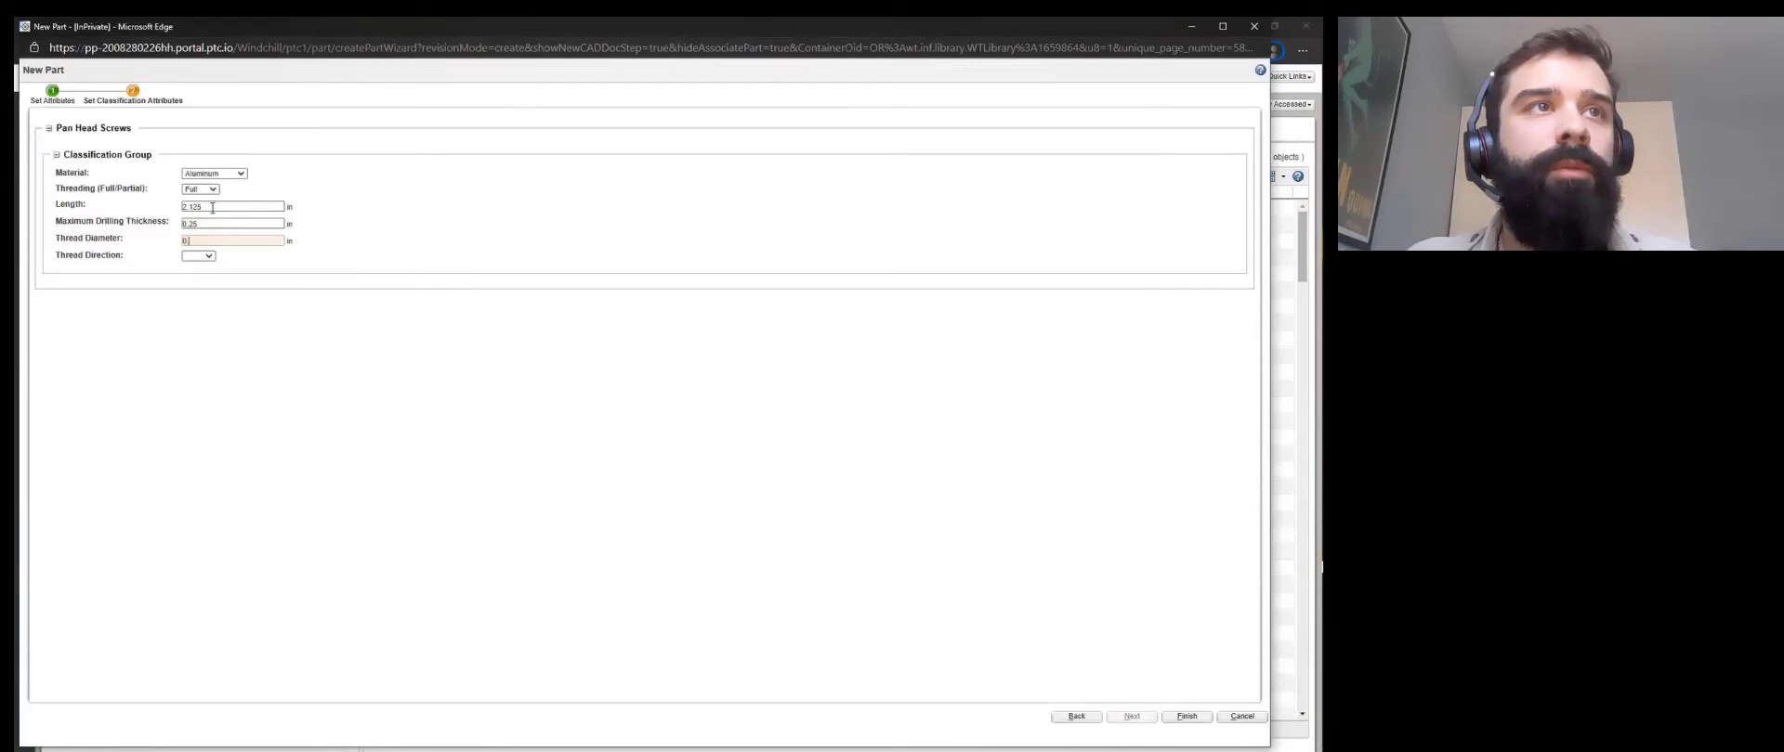
key("Tab")
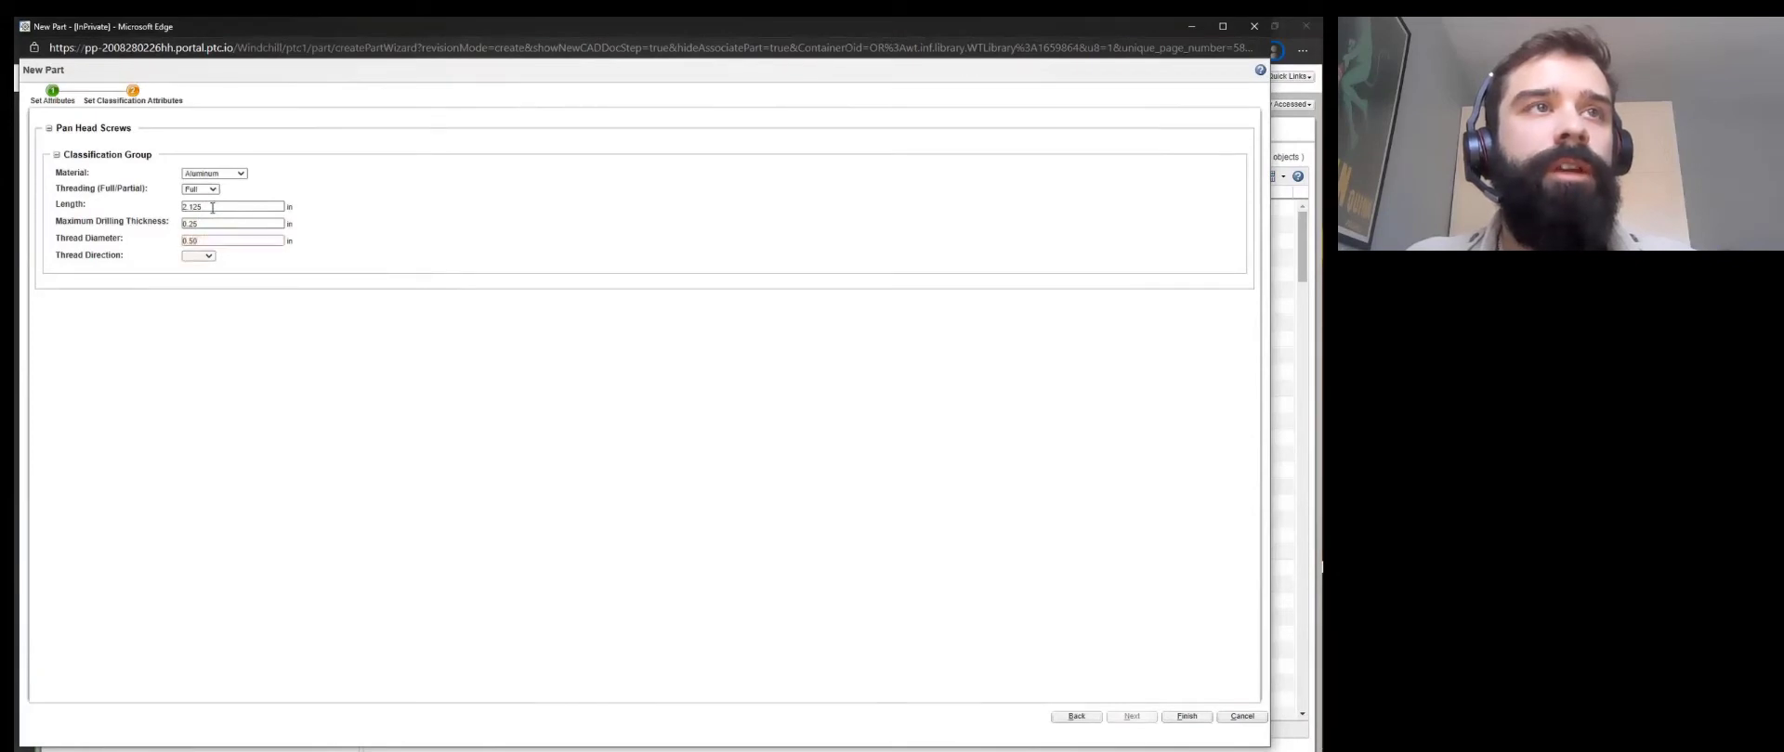
key("r")
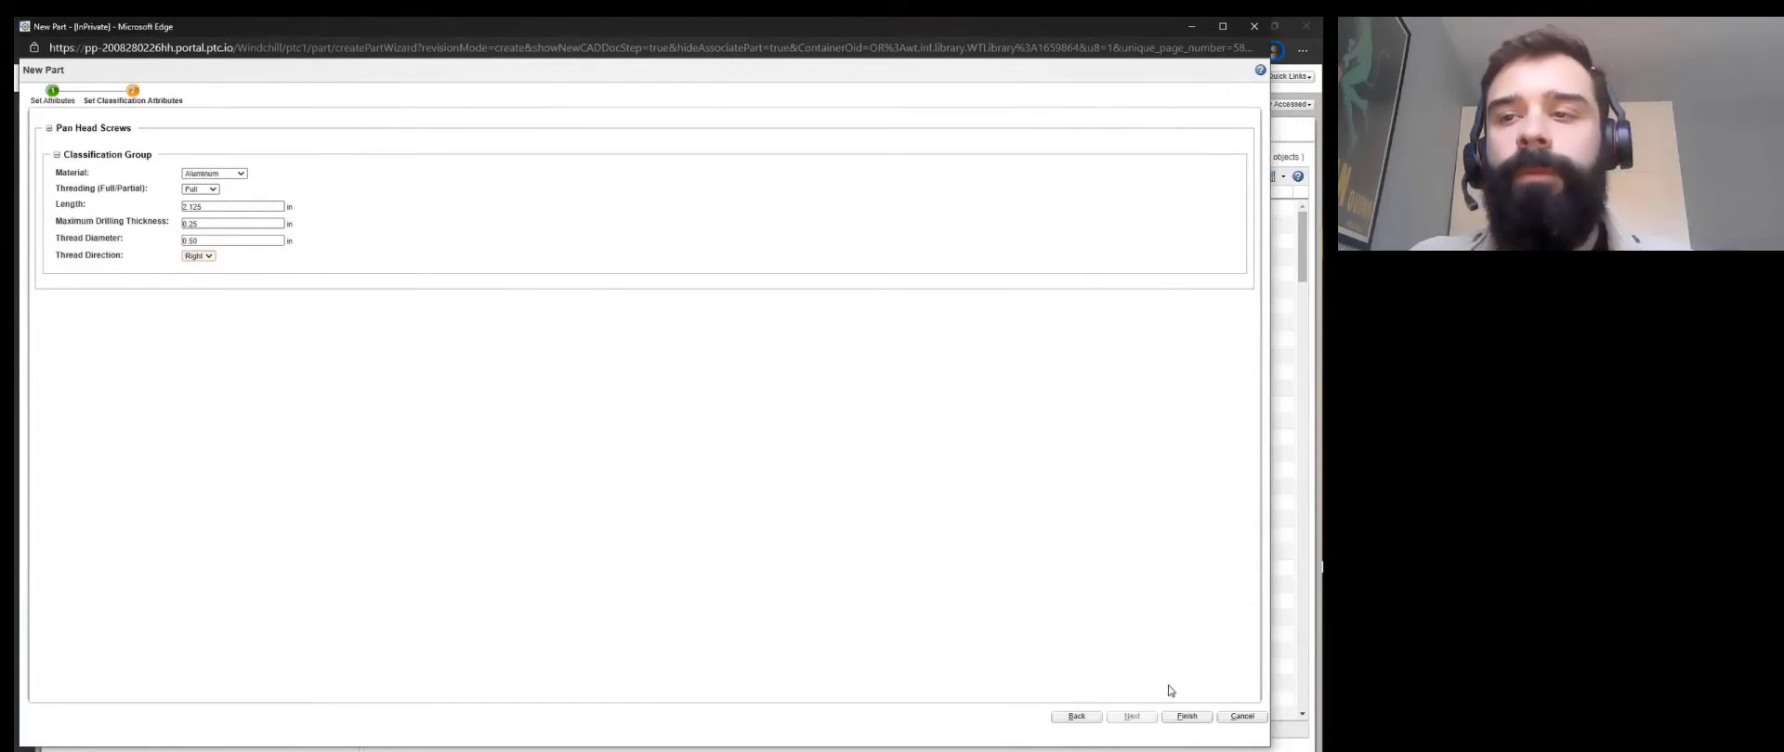
left_click(1186, 717)
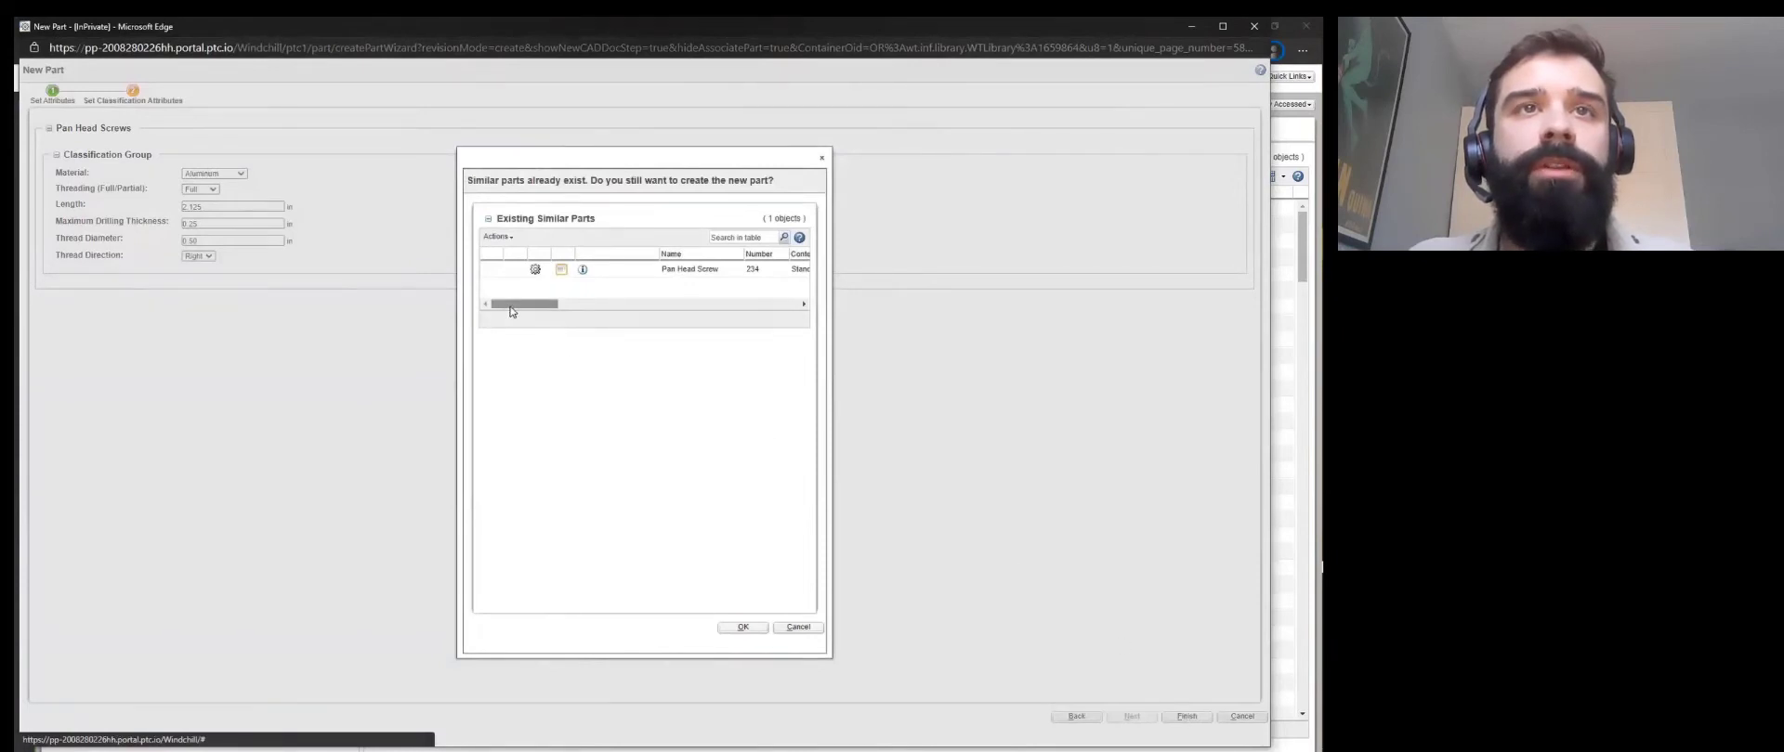
Review all attributes of the existing similar part, and return to the classification attributes without creating the new part.
left_click_drag(512, 312, 720, 312)
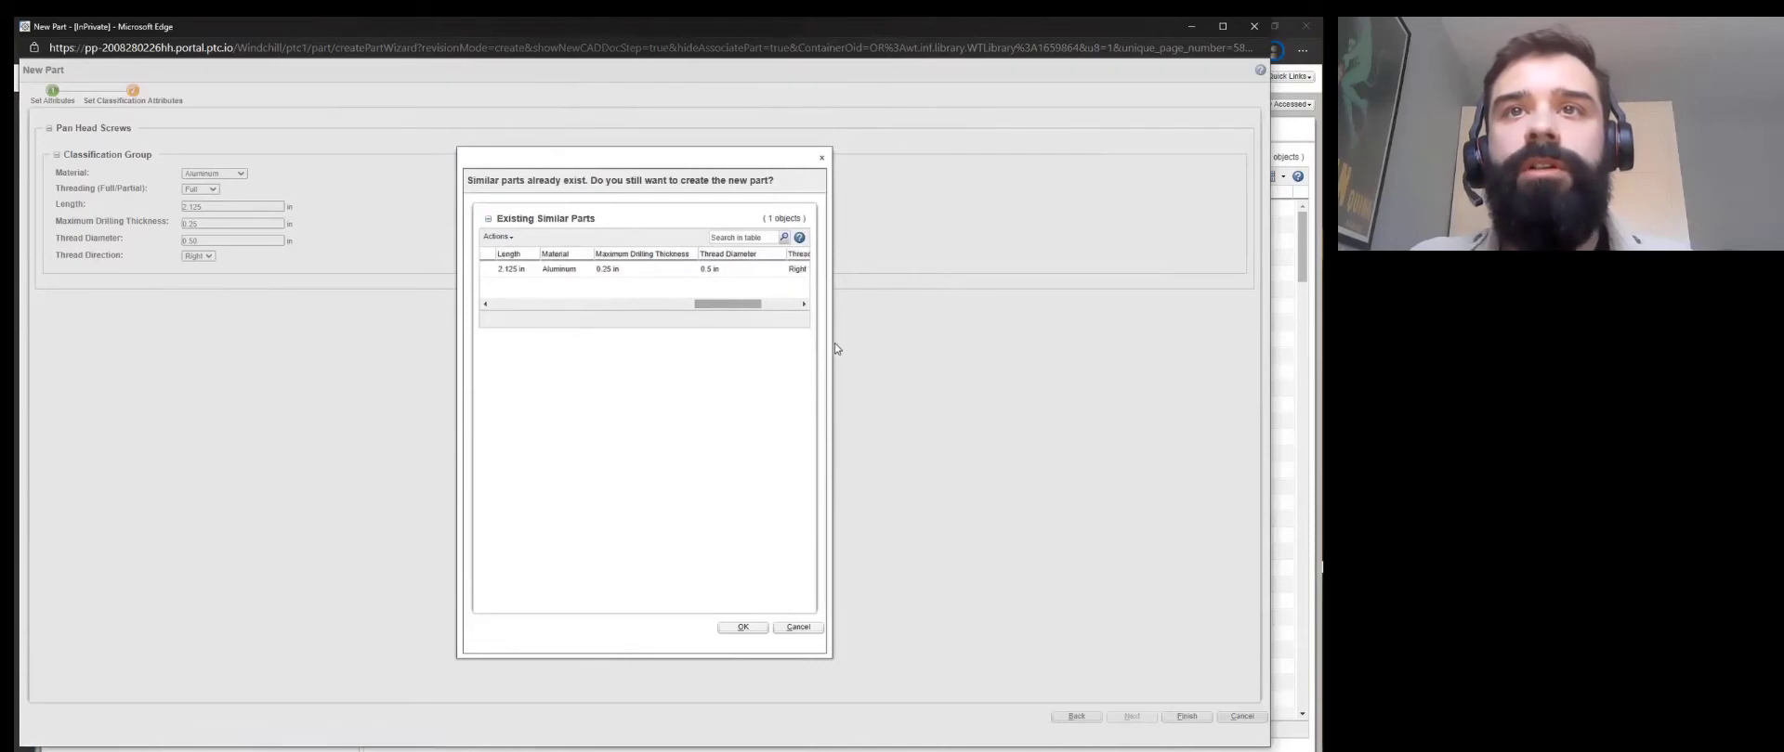
left_click_drag(830, 344, 1070, 346)
left_click_drag(959, 306, 962, 306)
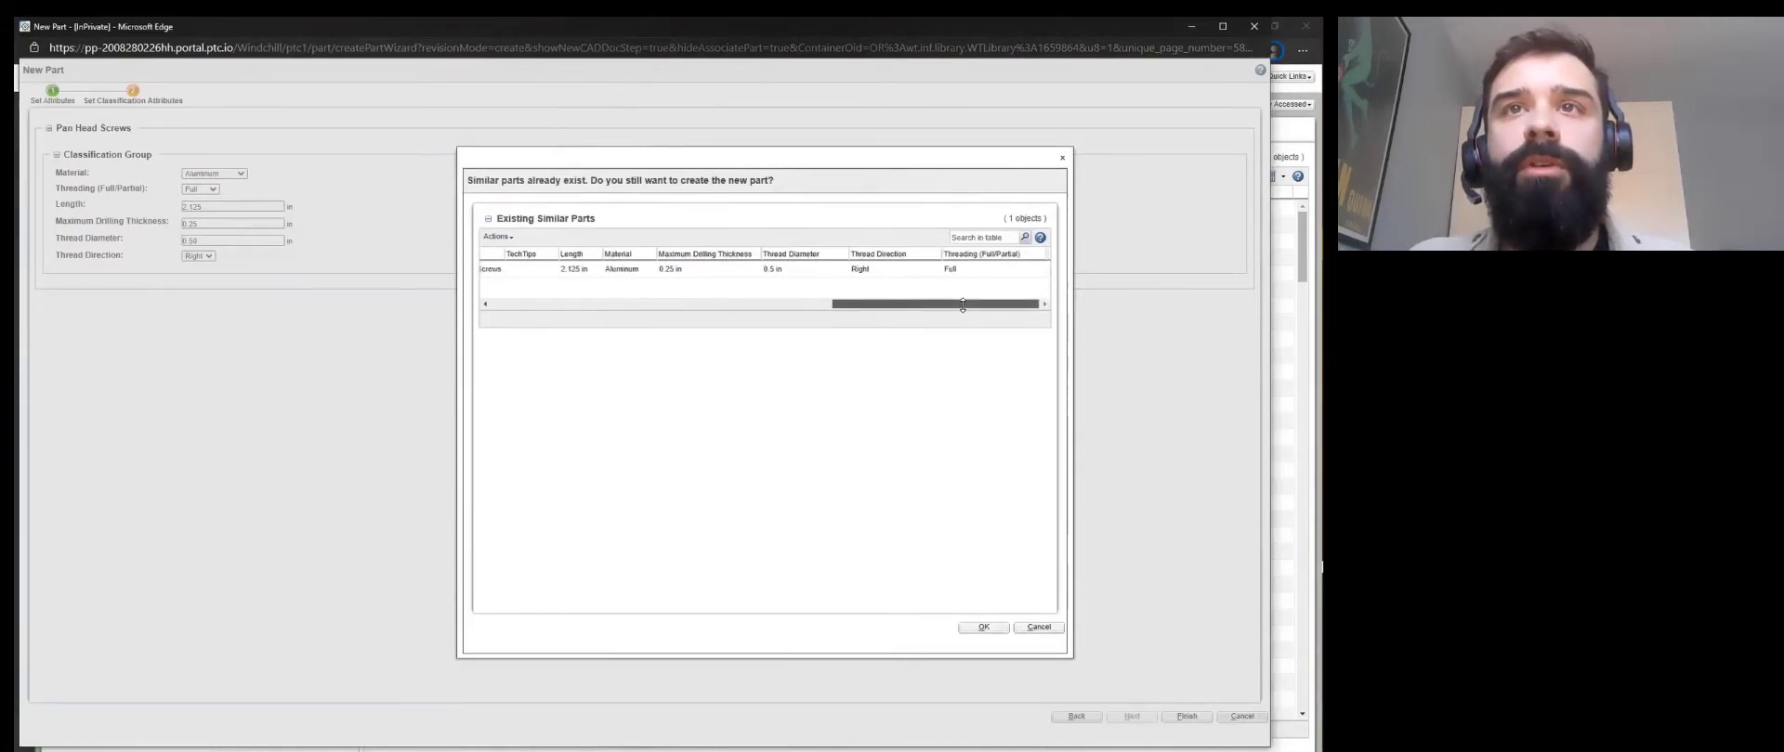
left_click_drag(958, 306, 596, 315)
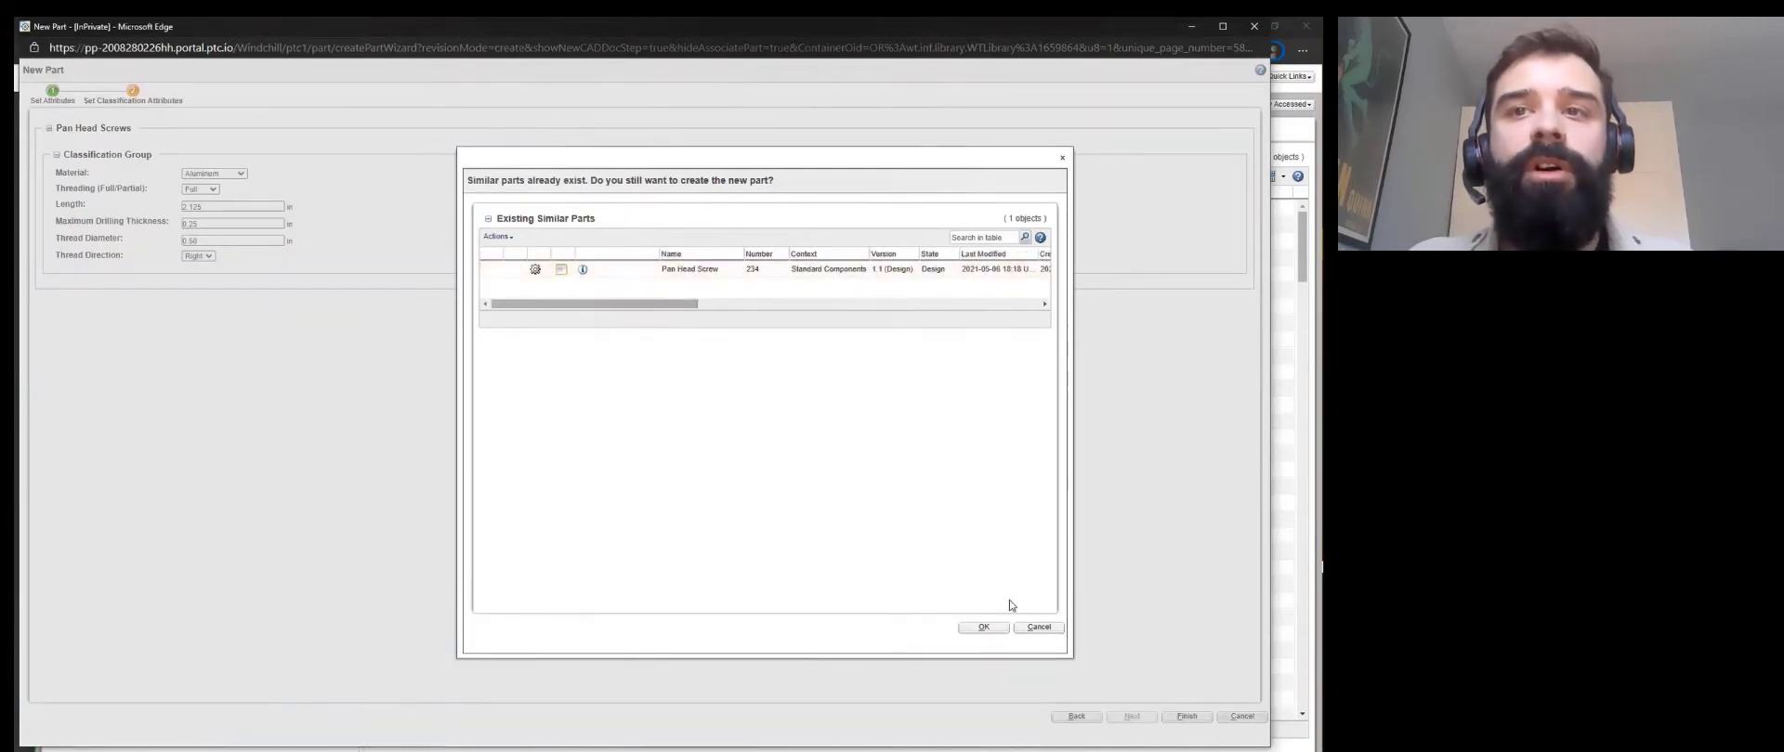
left_click(1038, 629)
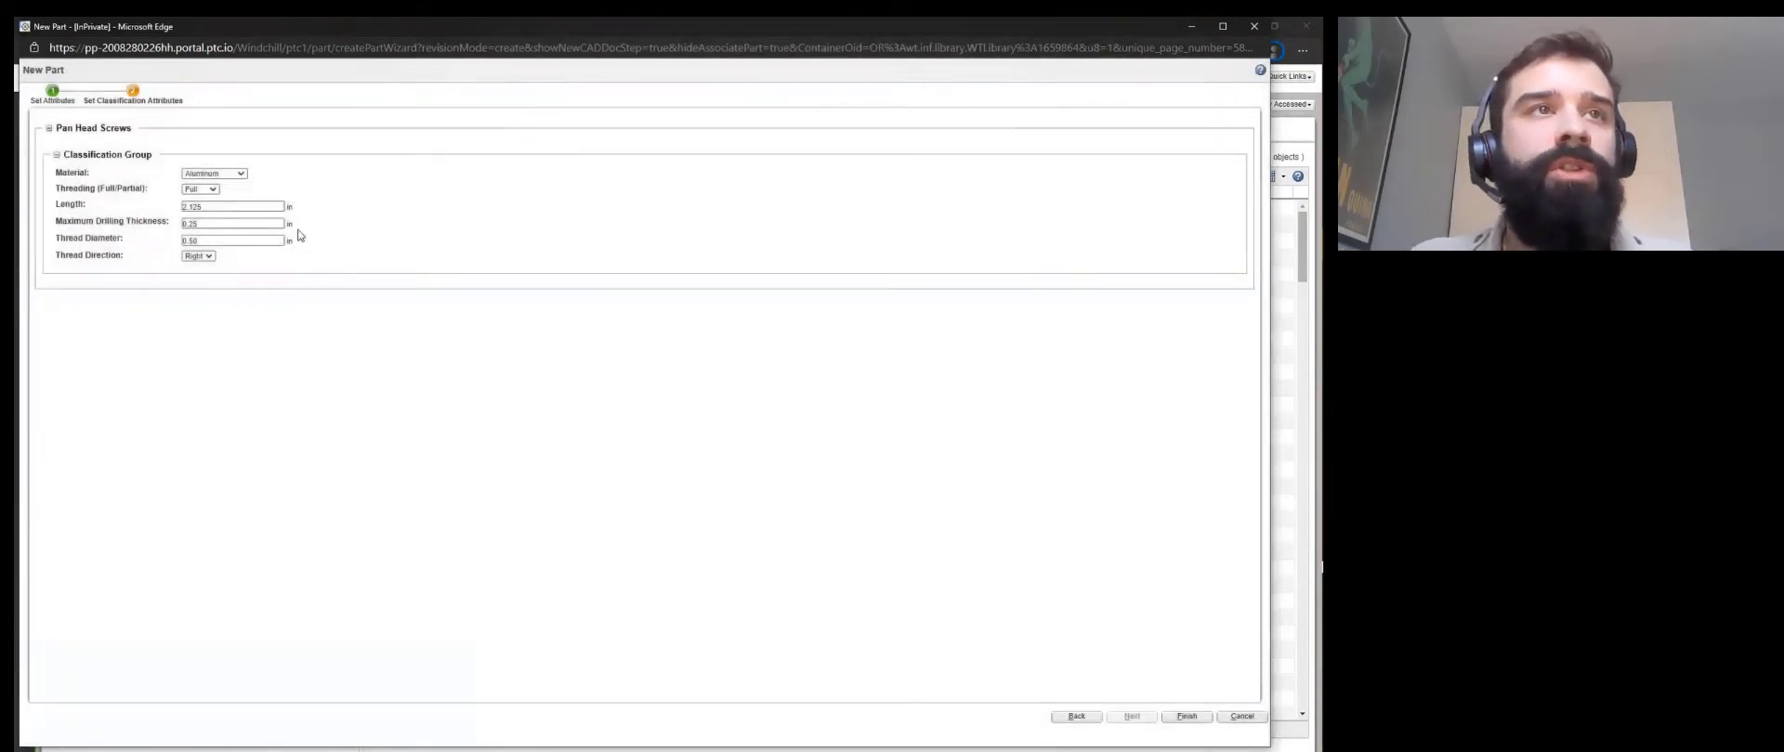
Change the material to Ceramic, the length to 2.5 in, the maximum drilling thickness to 0.35 in and the thread diameter, and create the part.
left_click(241, 175)
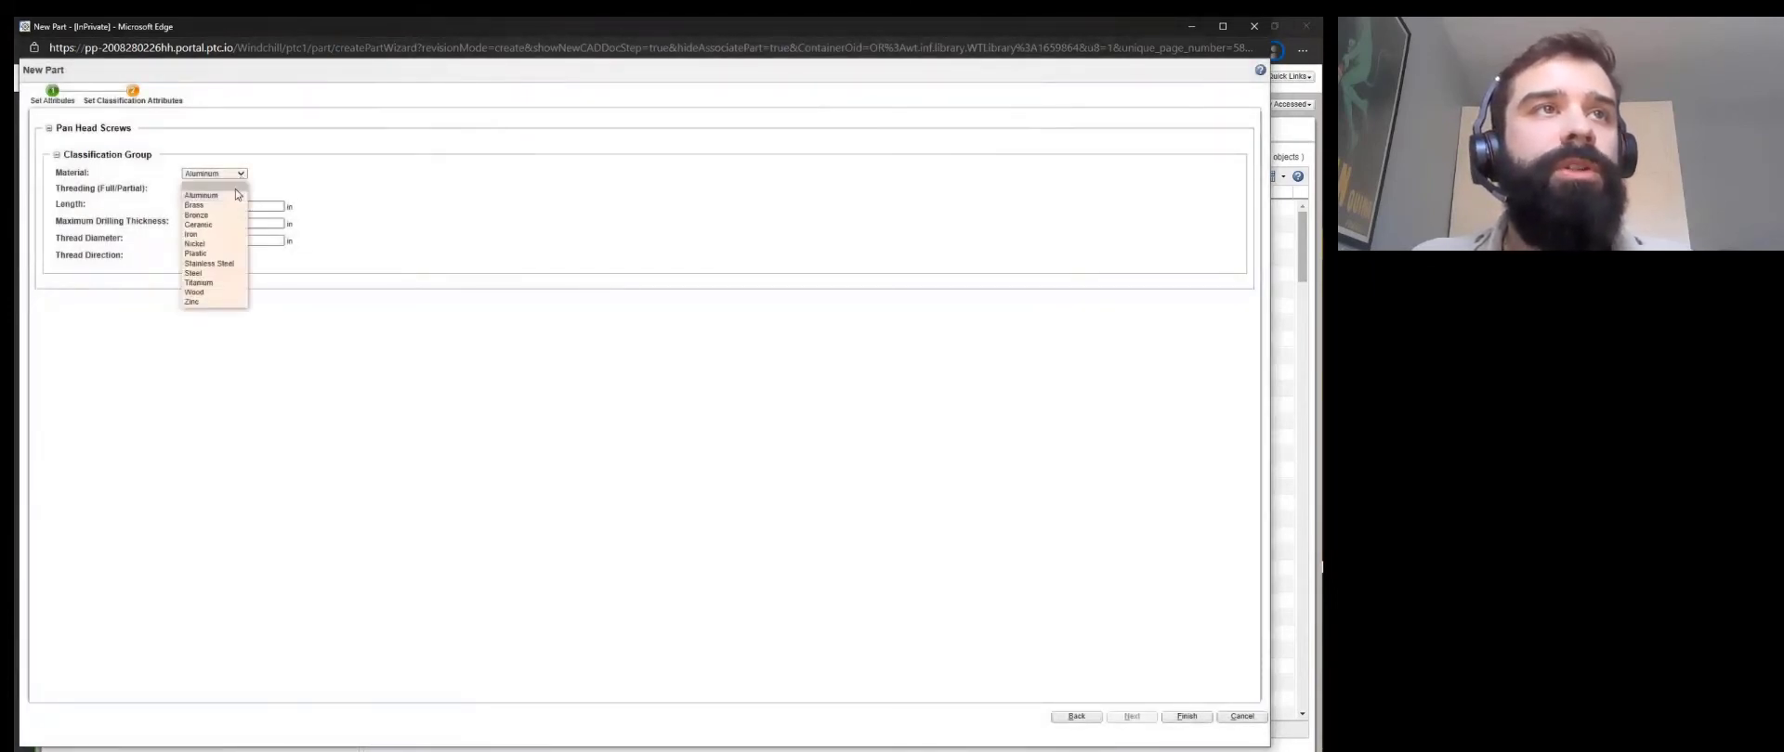
left_click(226, 226)
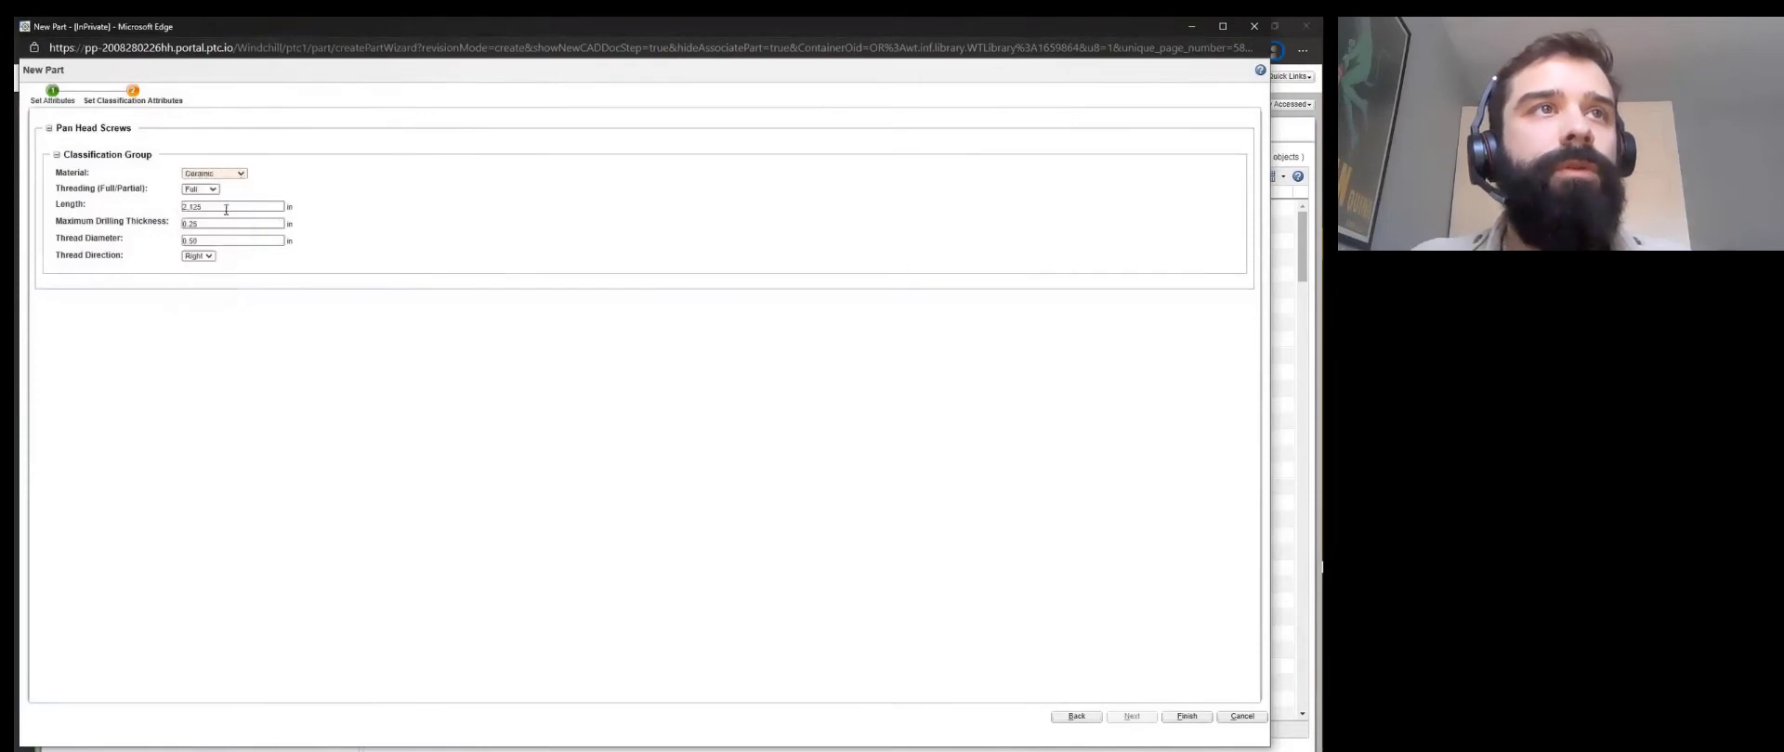
left_click(226, 207)
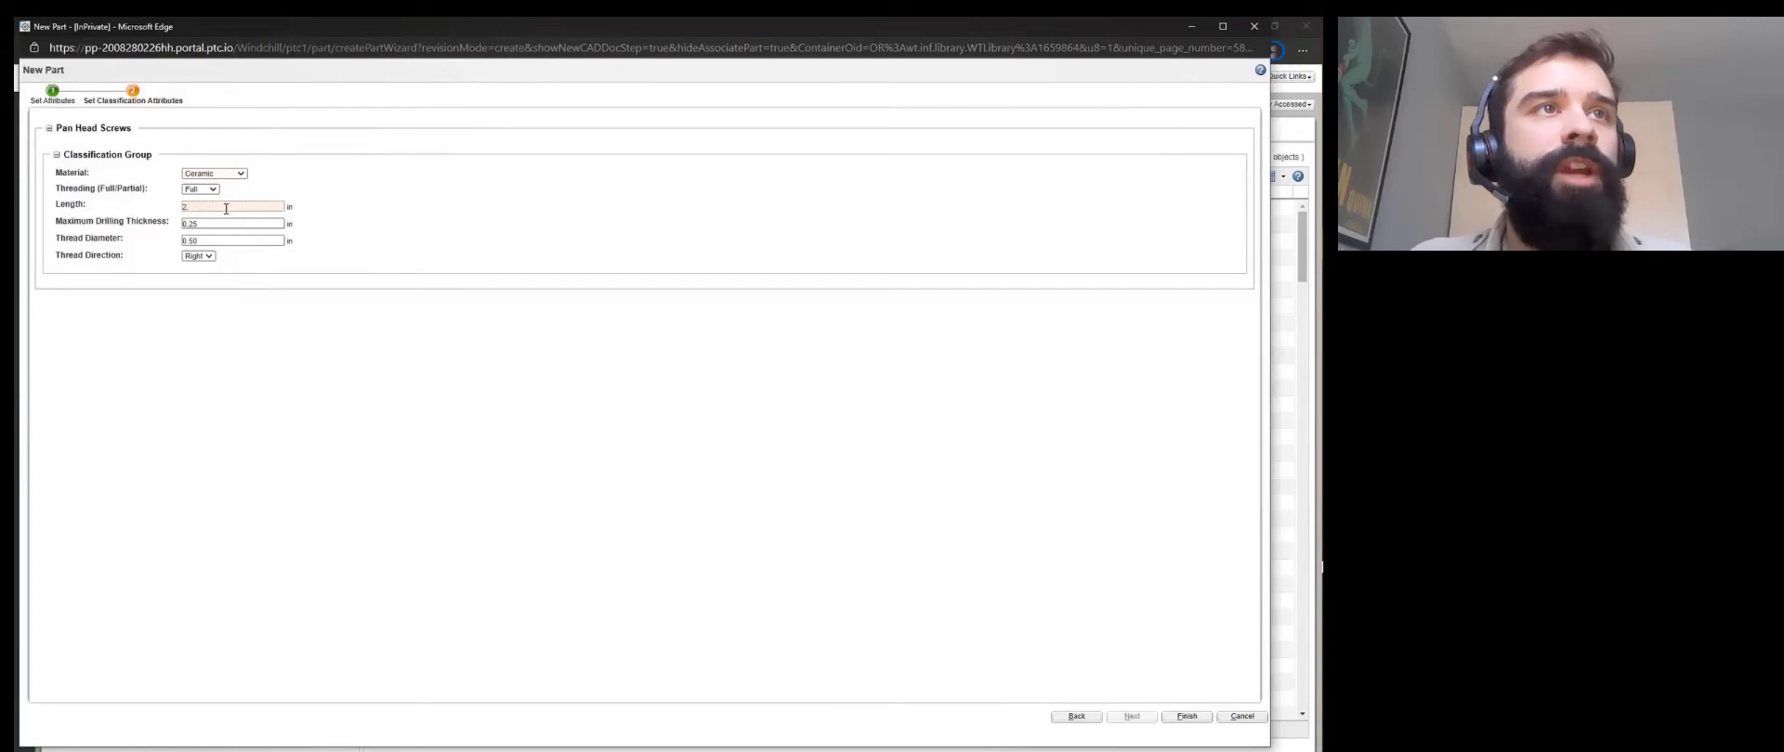
left_click(221, 224)
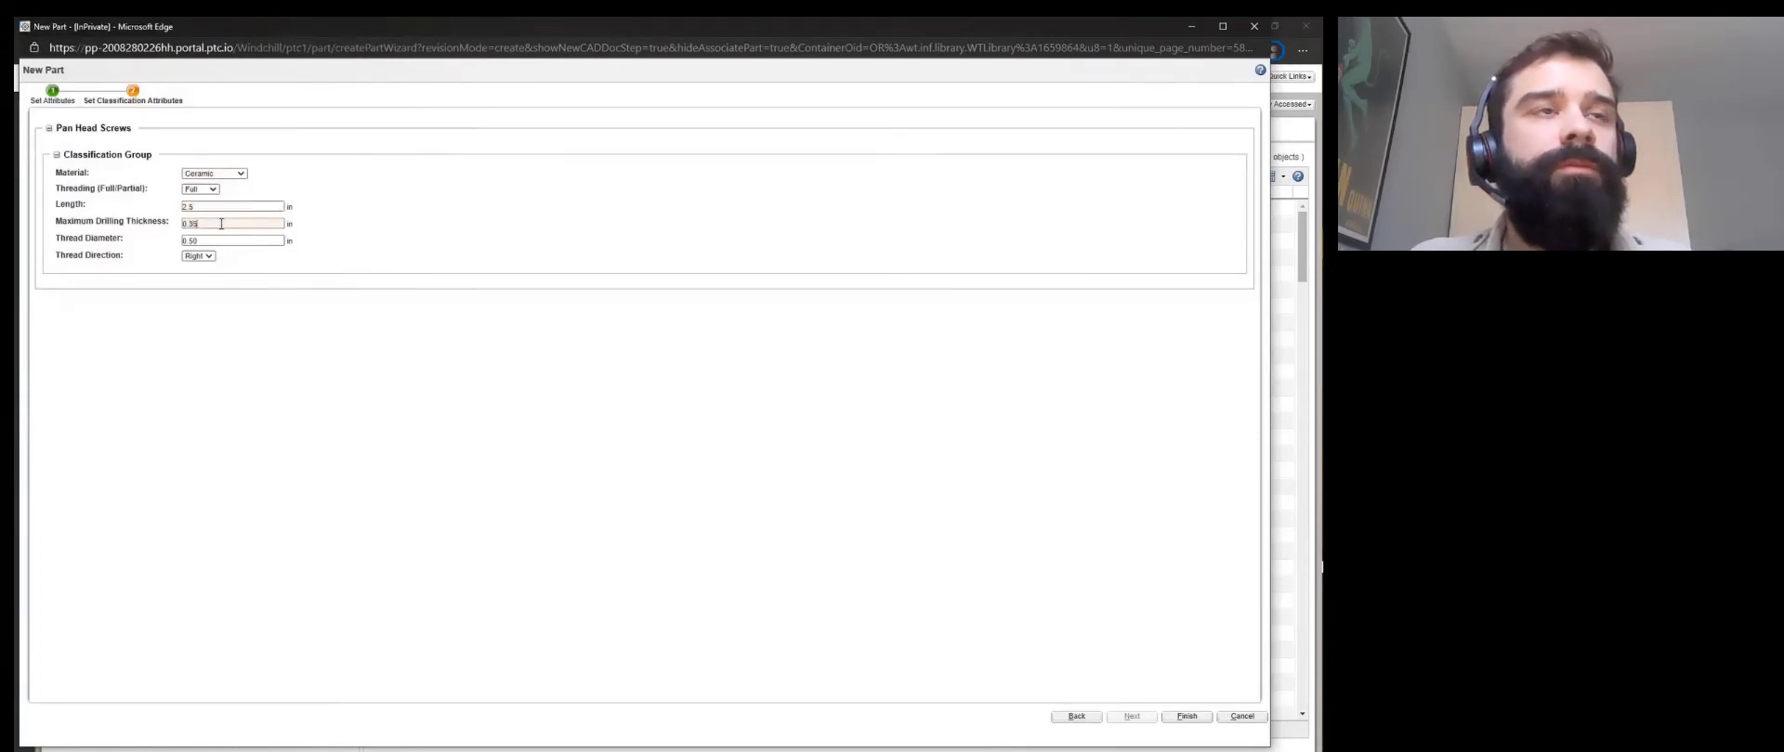
left_click(219, 241)
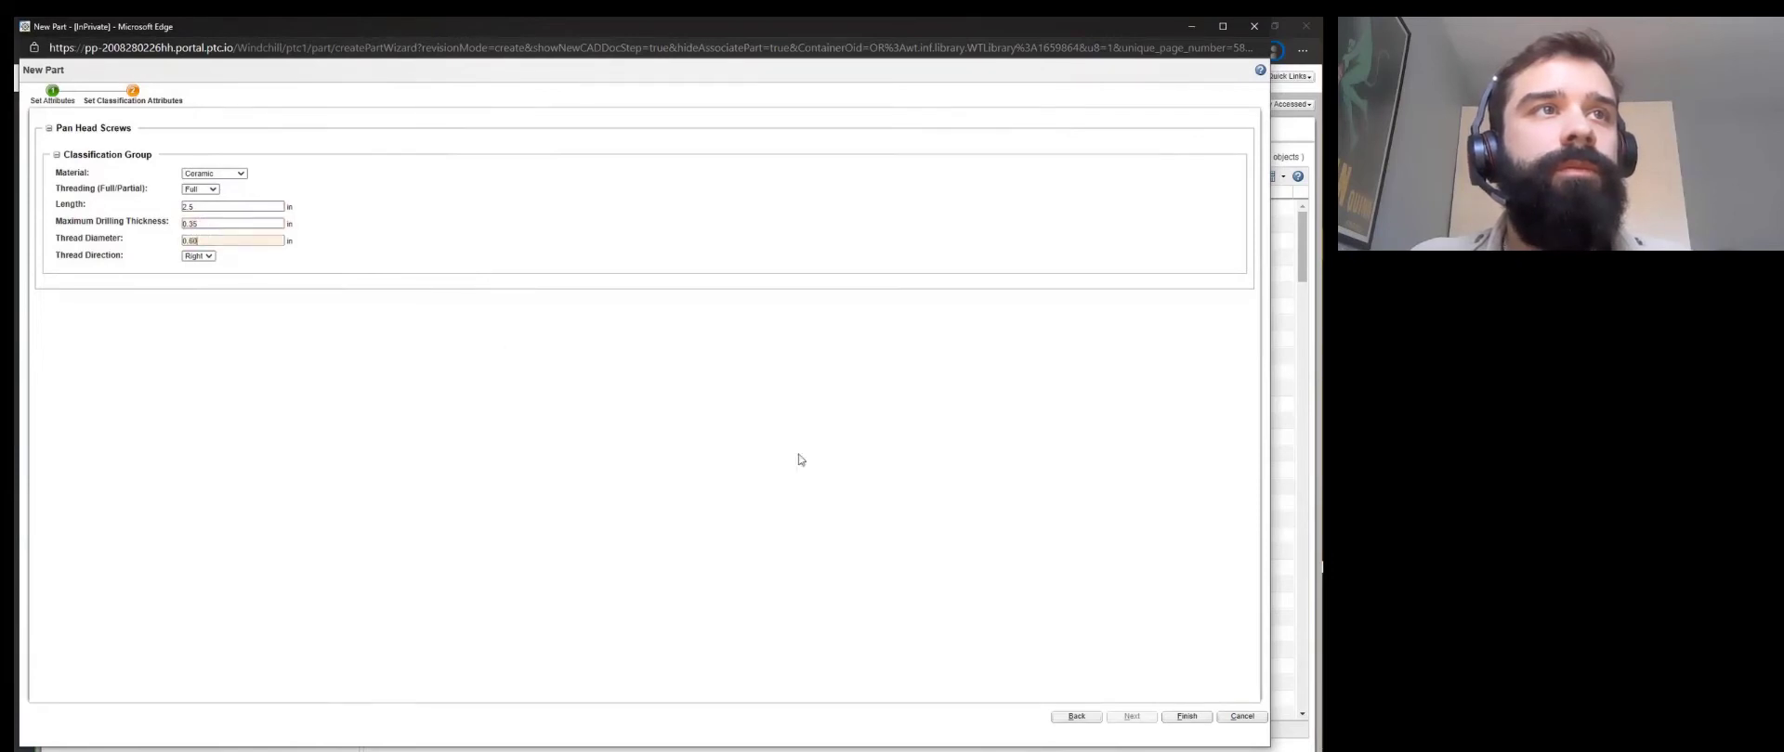
left_click(1187, 718)
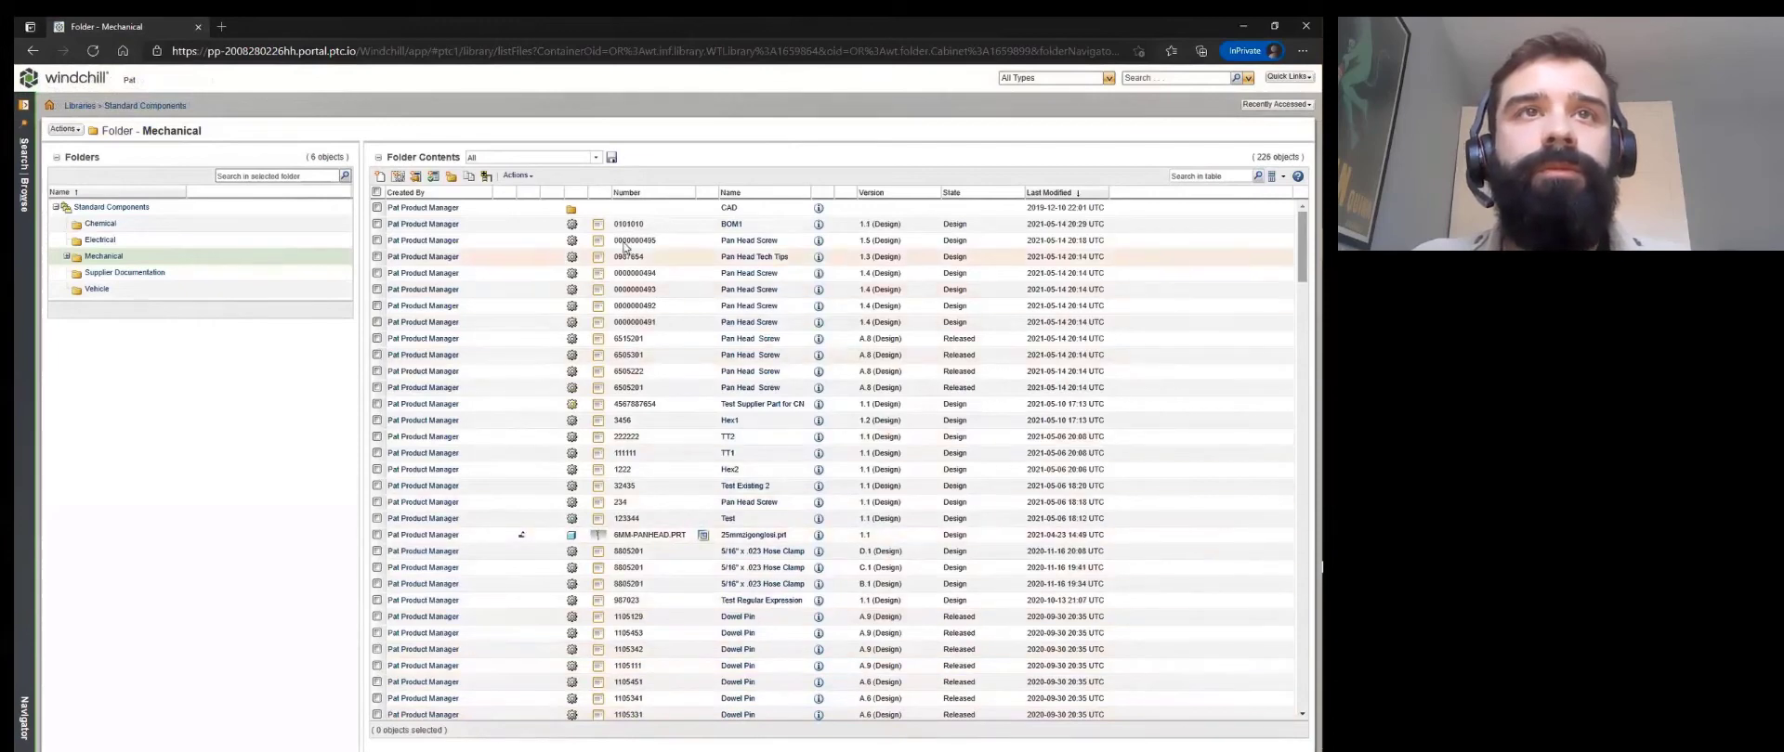
Start creating multiple new parts in the Mechanical folder with the type Part, and proceed to their identity attributes.
left_click(531, 179)
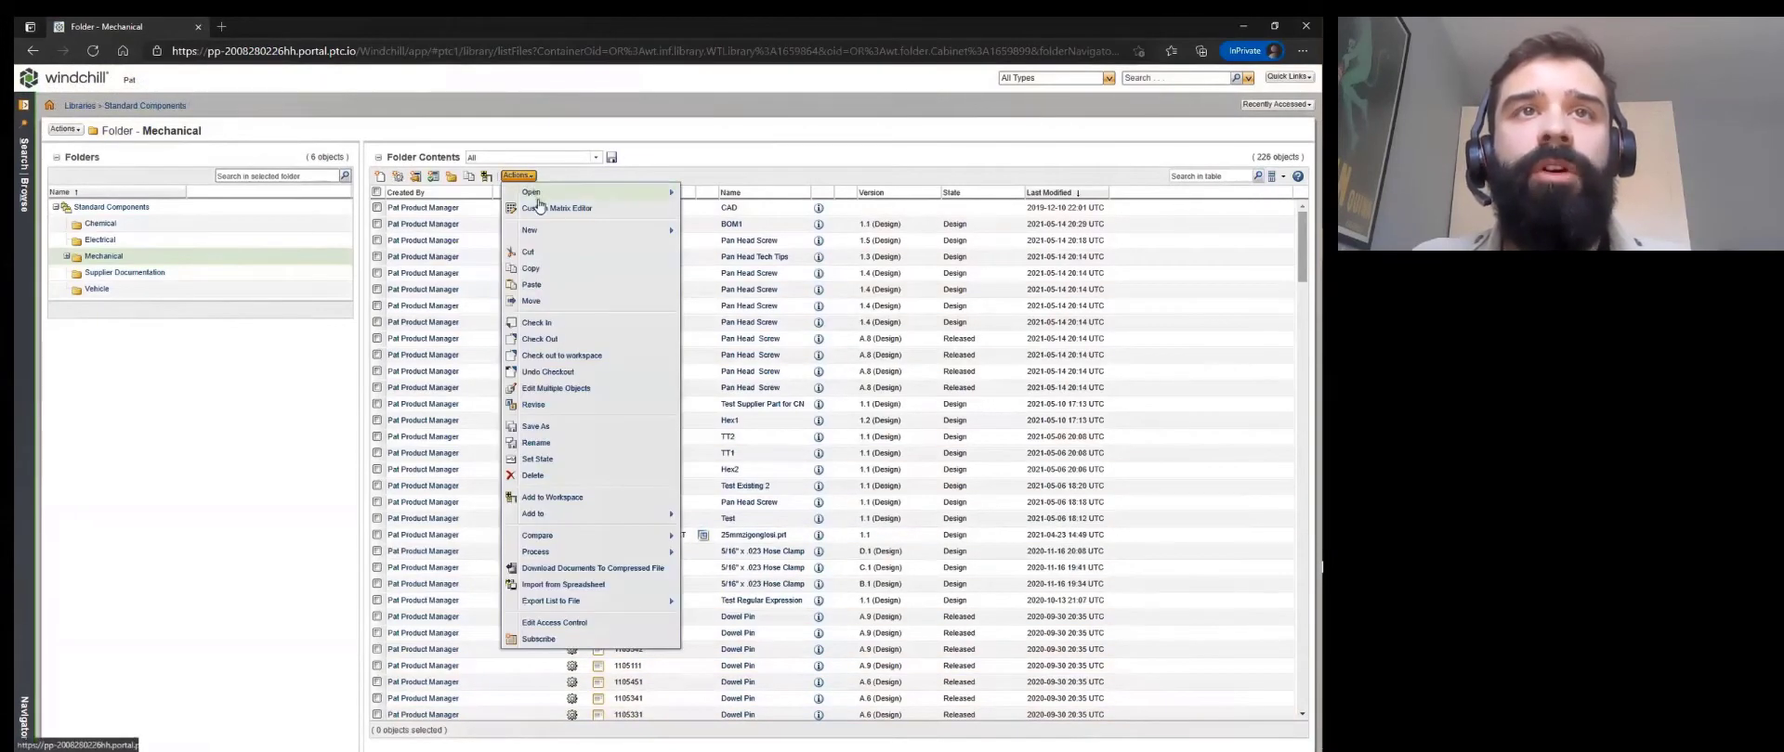
mouse_move(589, 235)
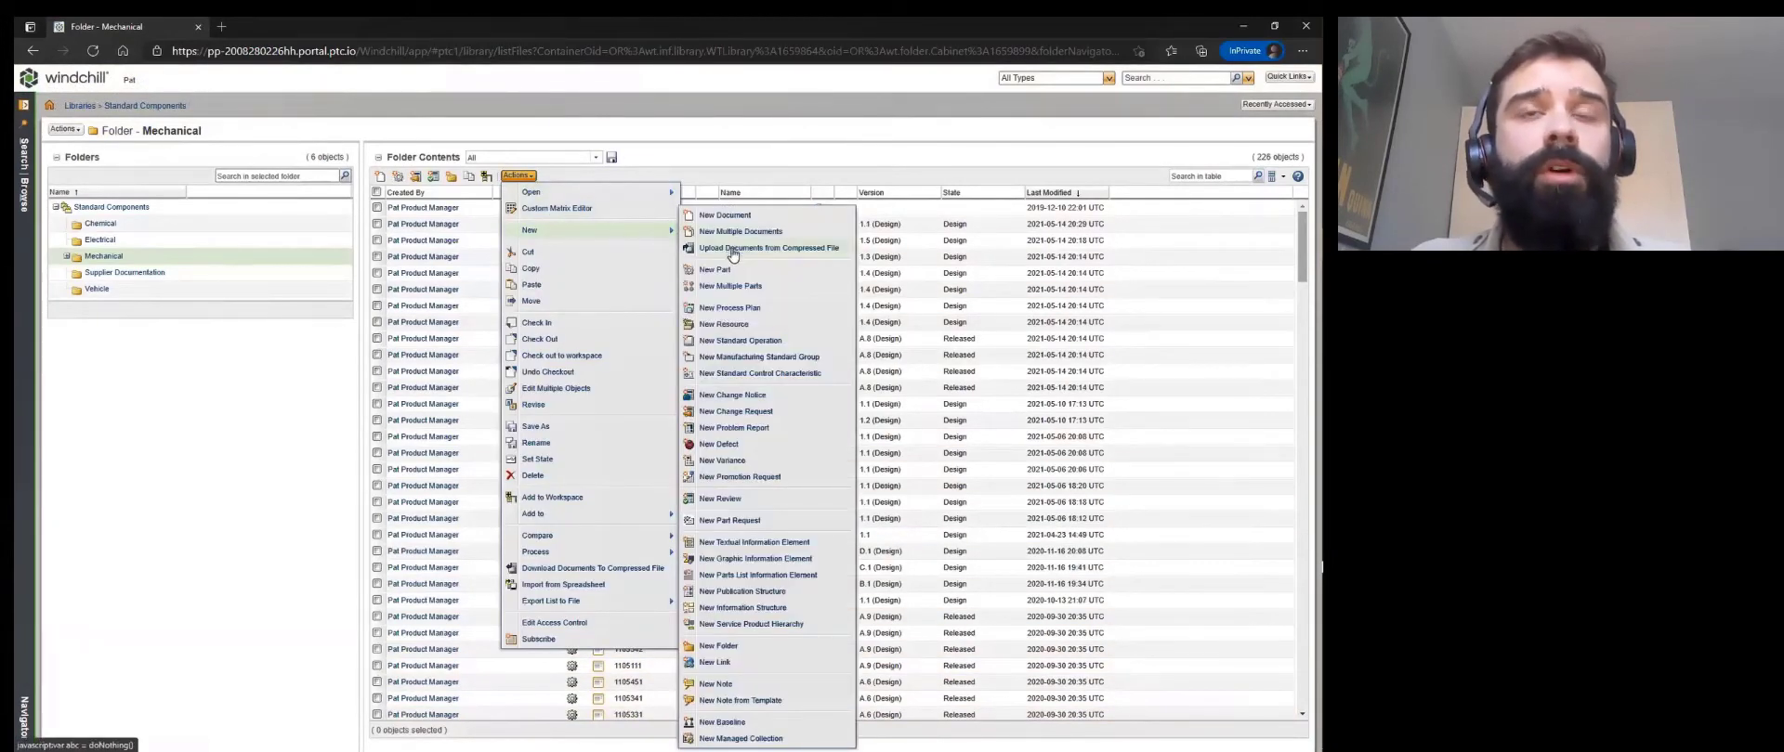
left_click(741, 288)
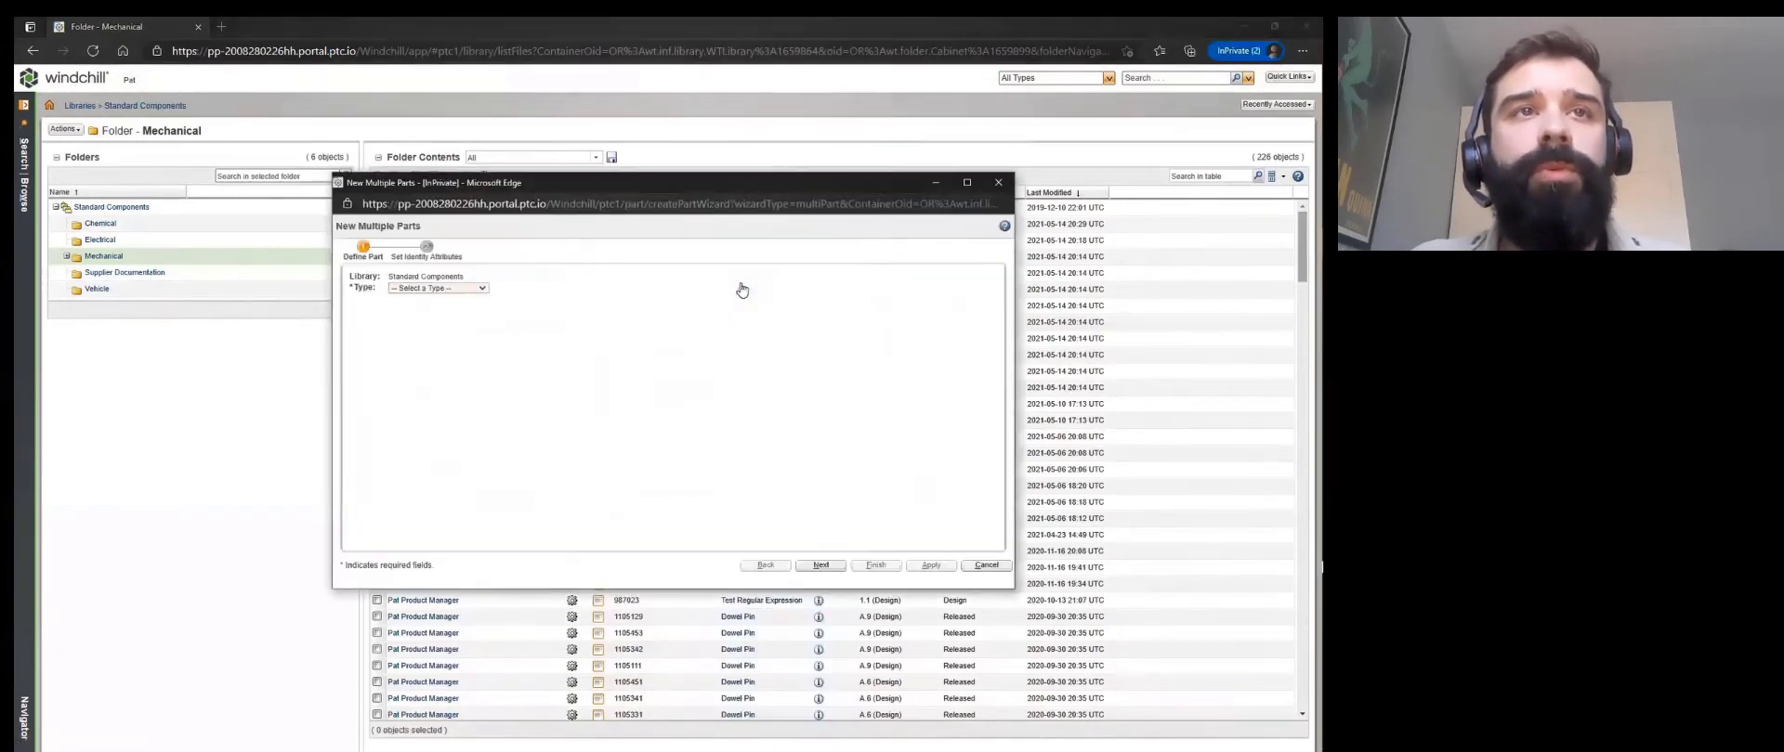
left_click(483, 289)
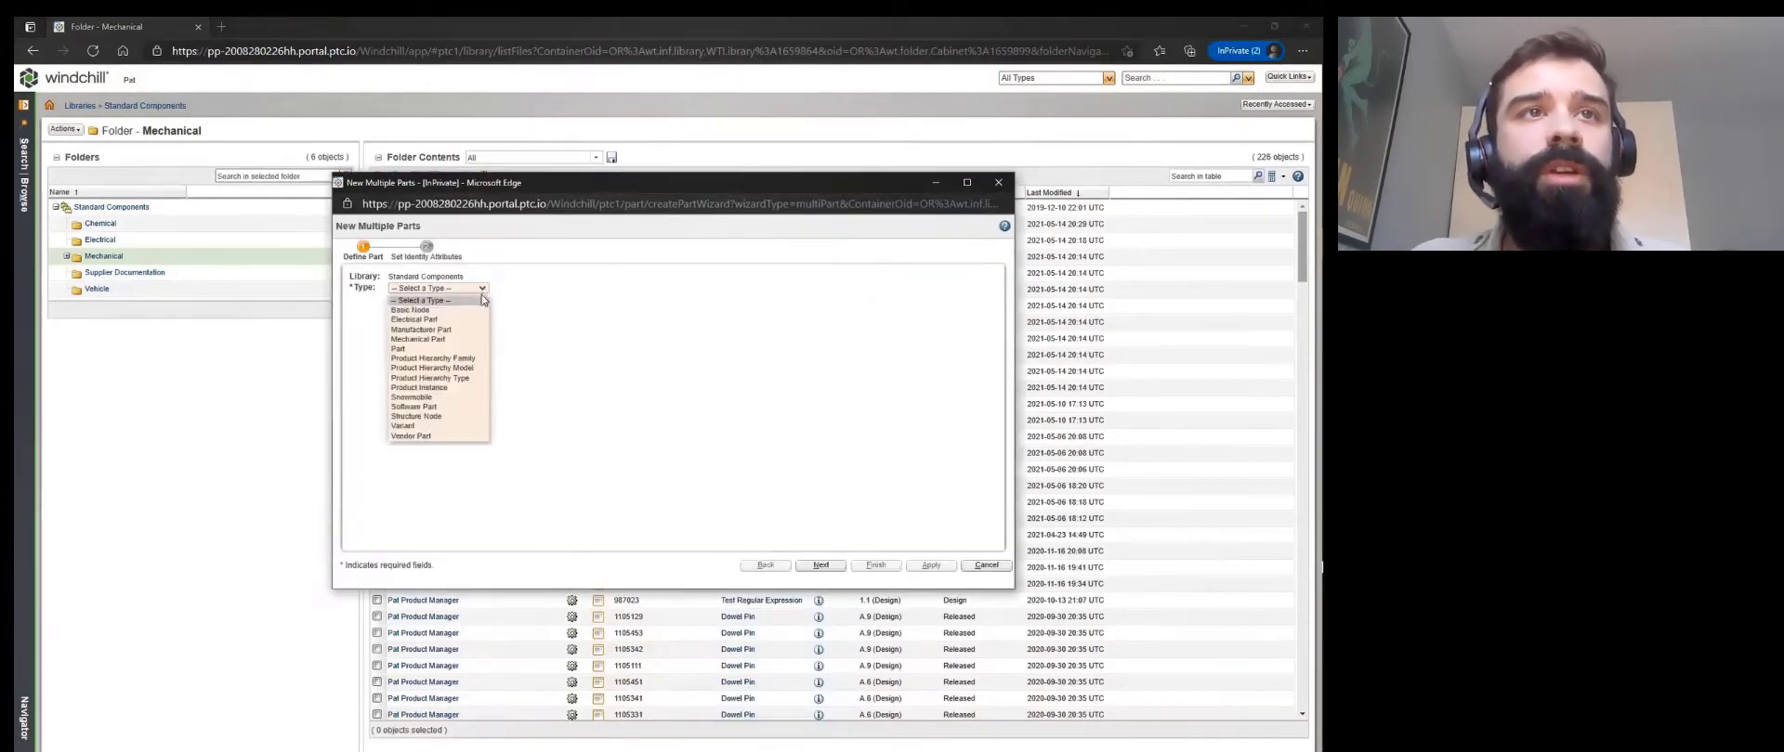
left_click(462, 349)
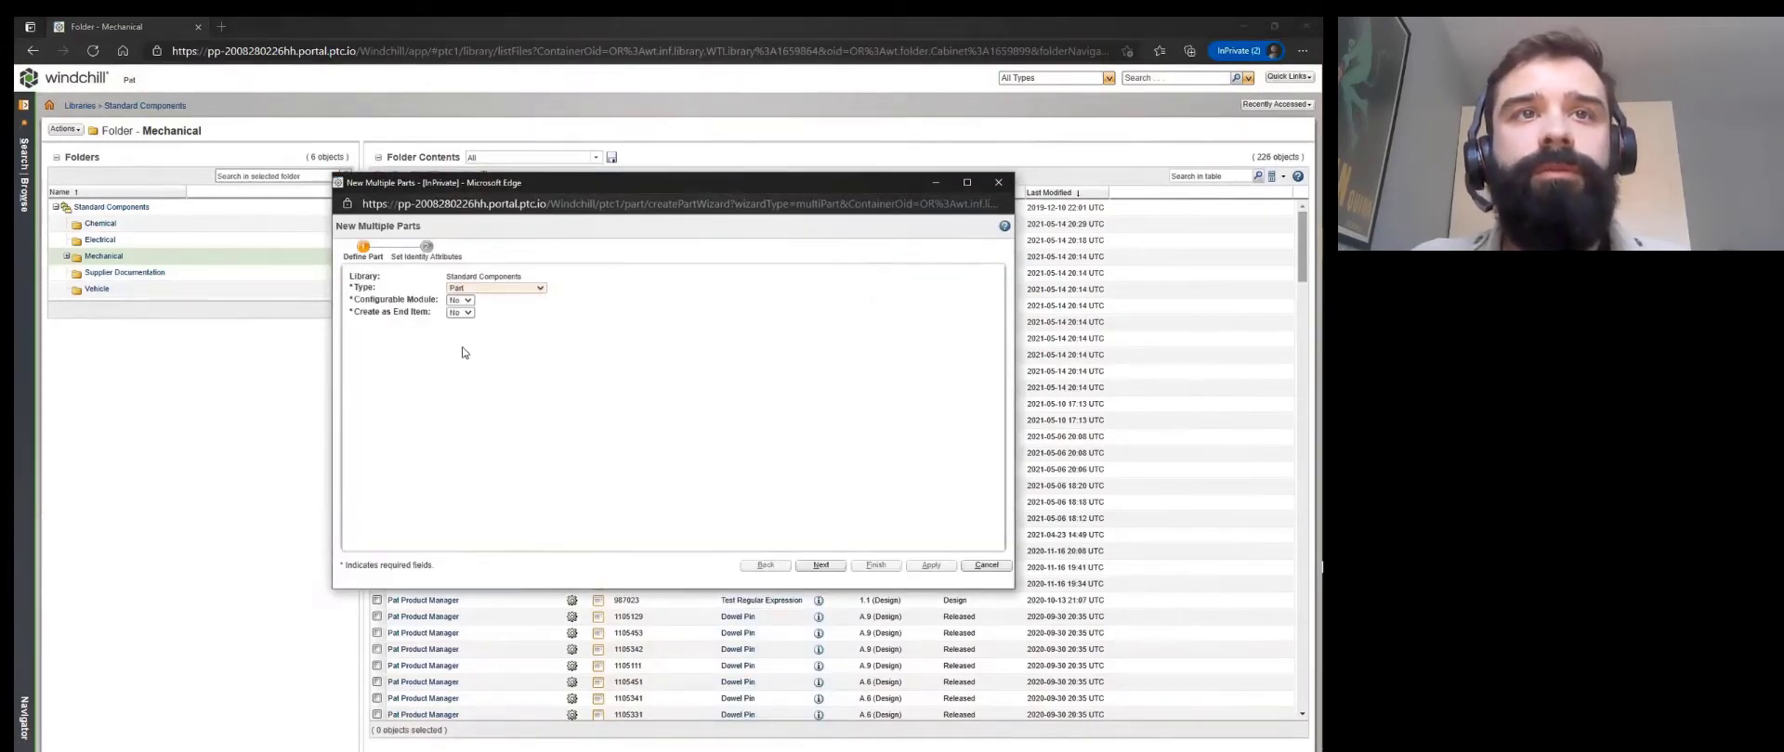
left_click(820, 566)
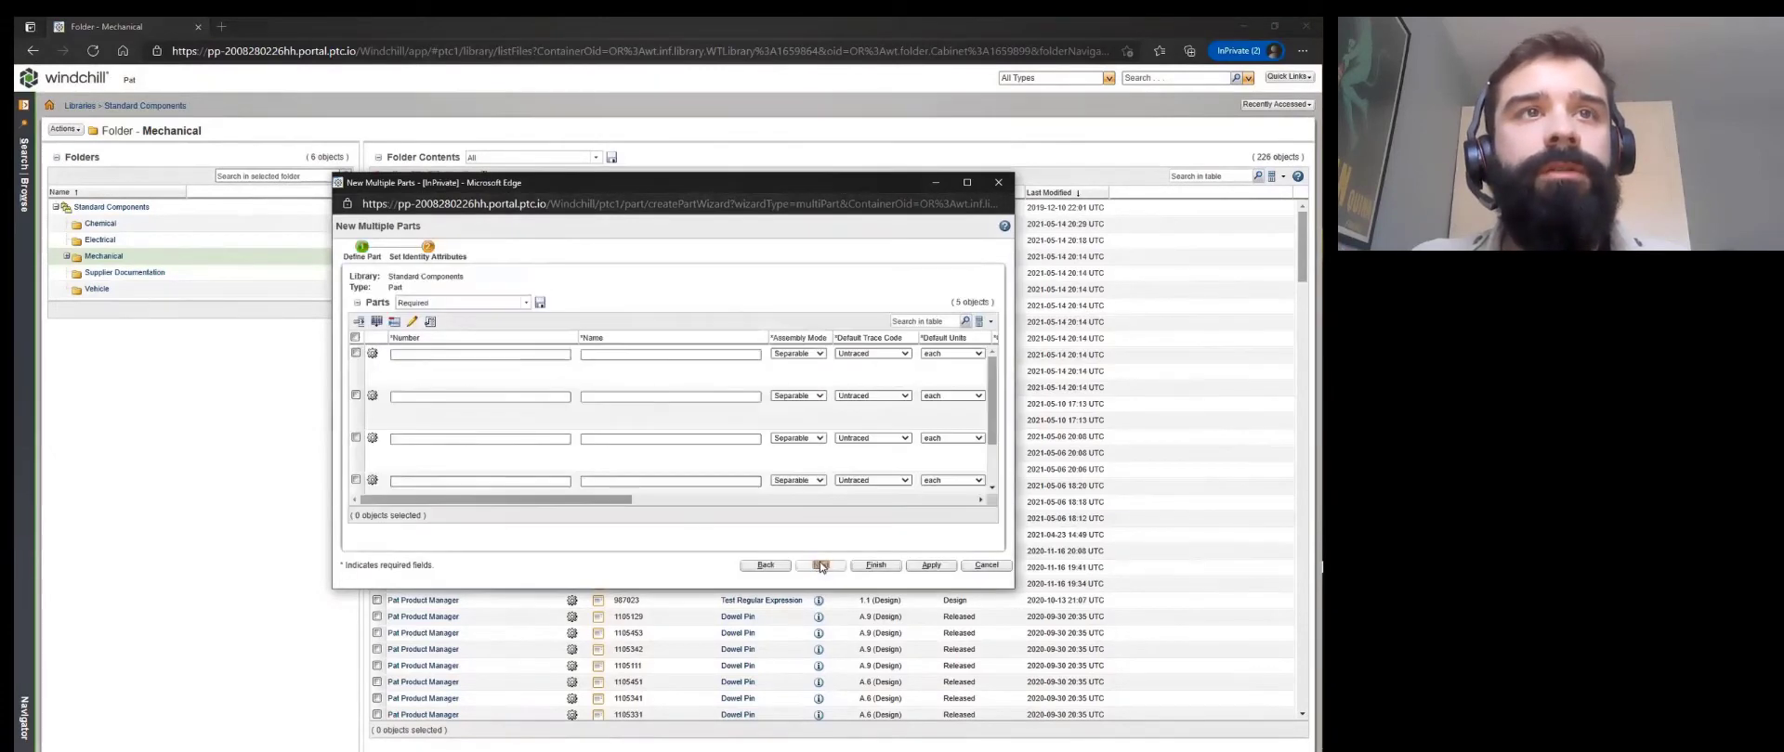
Remove three of the blank part rows so that only two new parts are left for creation.
left_click(356, 479)
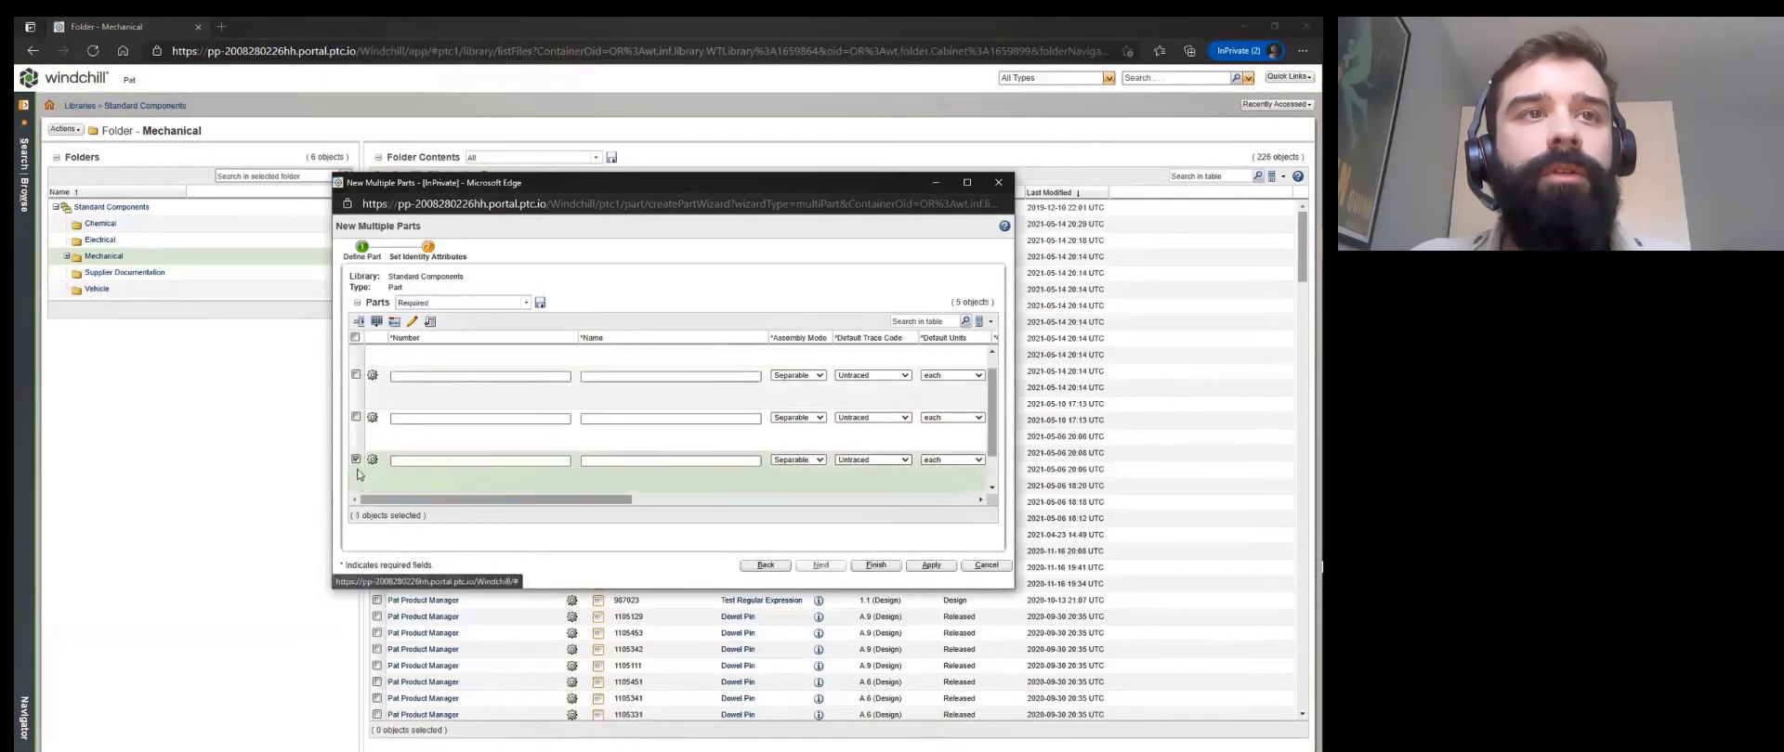
left_click(356, 417)
left_click(356, 375)
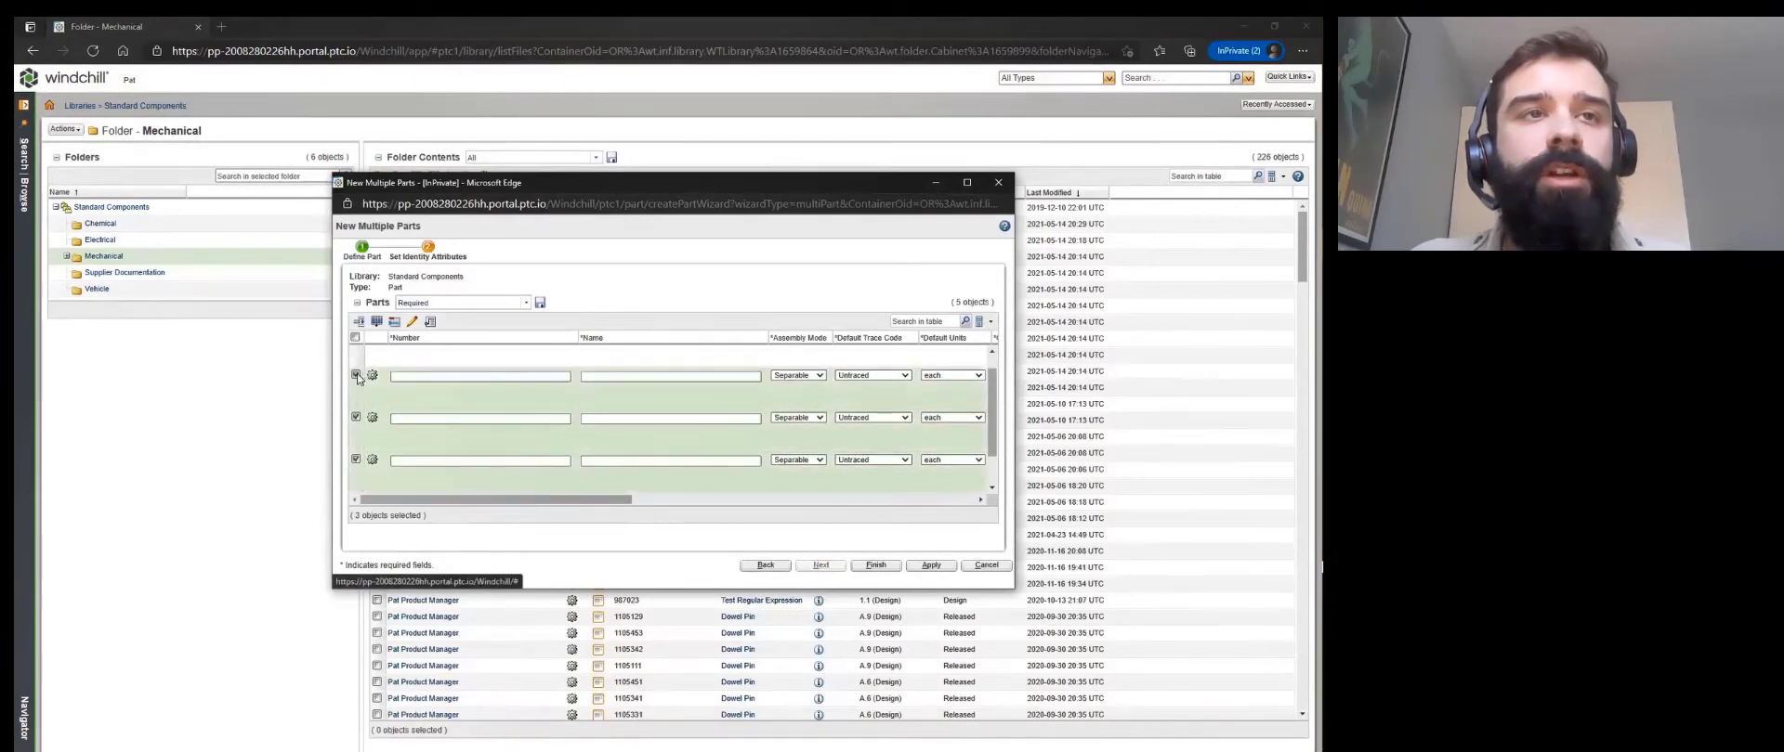
left_click(399, 324)
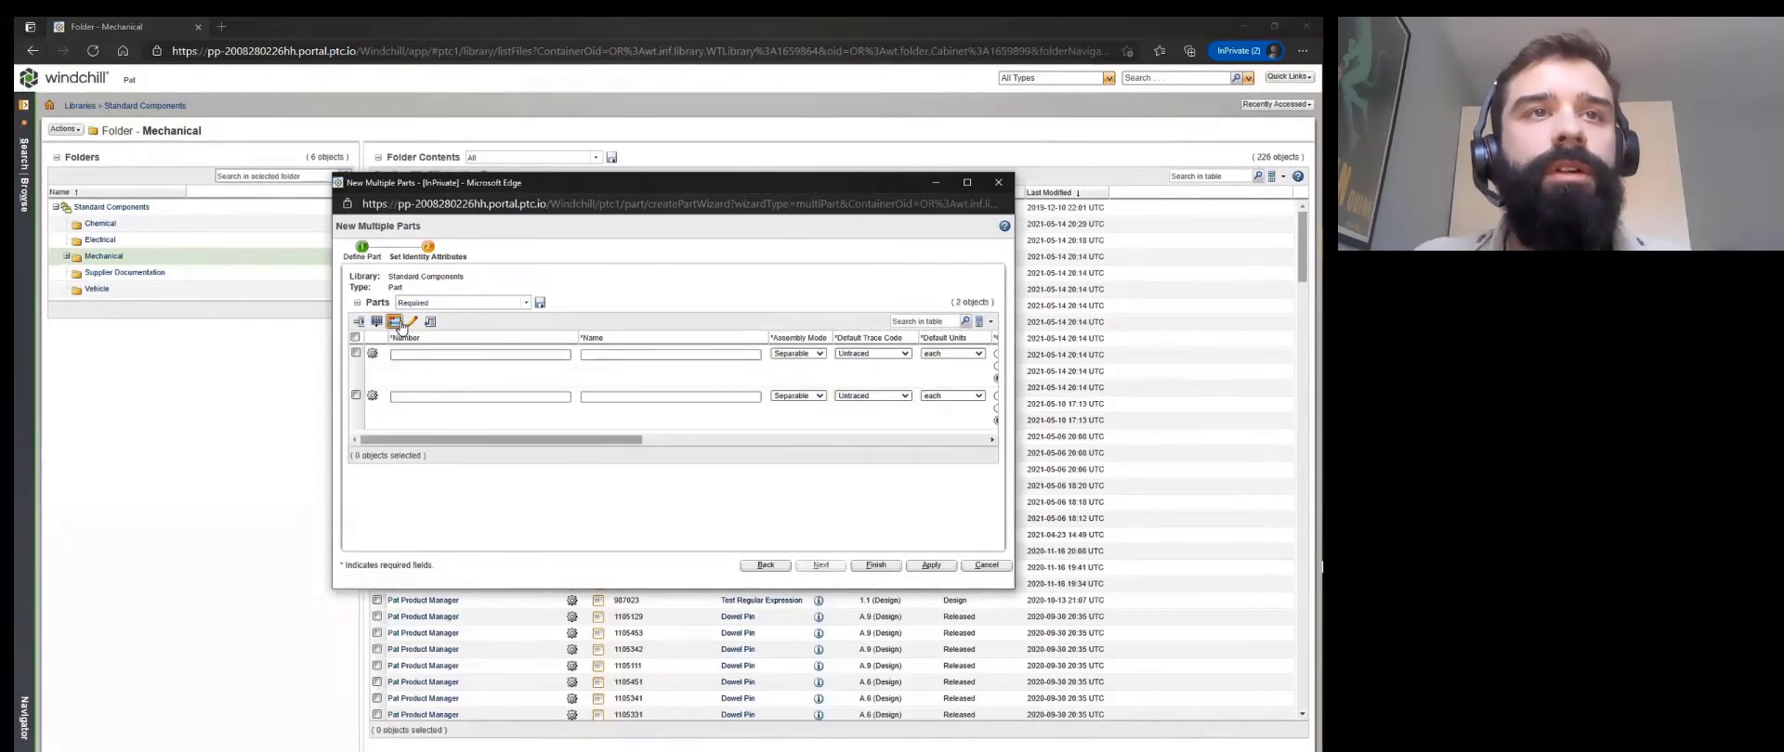
Select both new parts, set their part classification to Pan Head Screws, and proceed to the classification attributes.
left_click(355, 337)
left_click(429, 321)
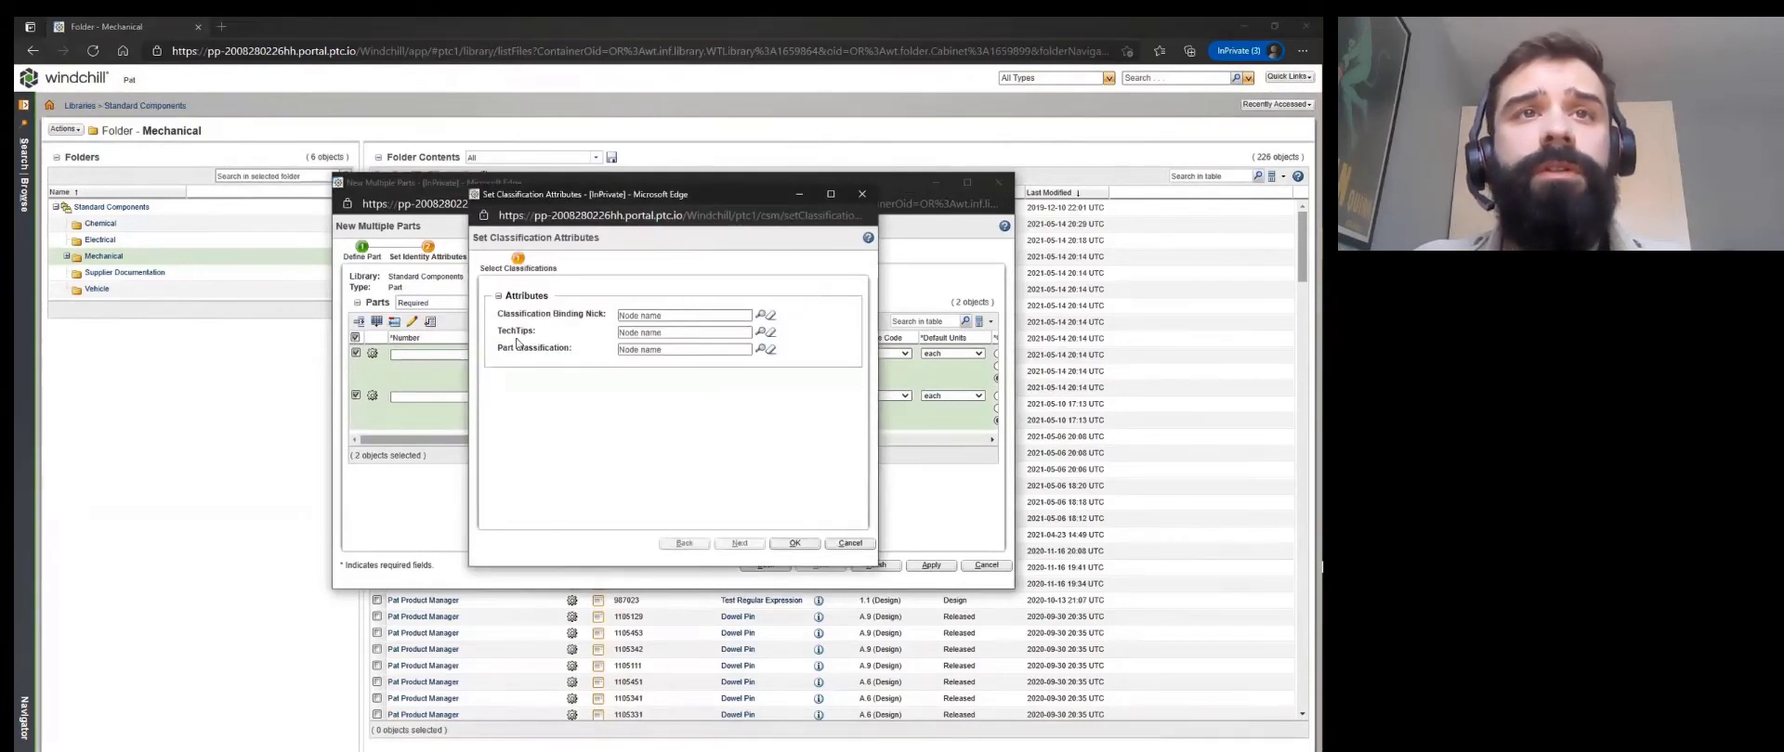
left_click(639, 350)
type("pa")
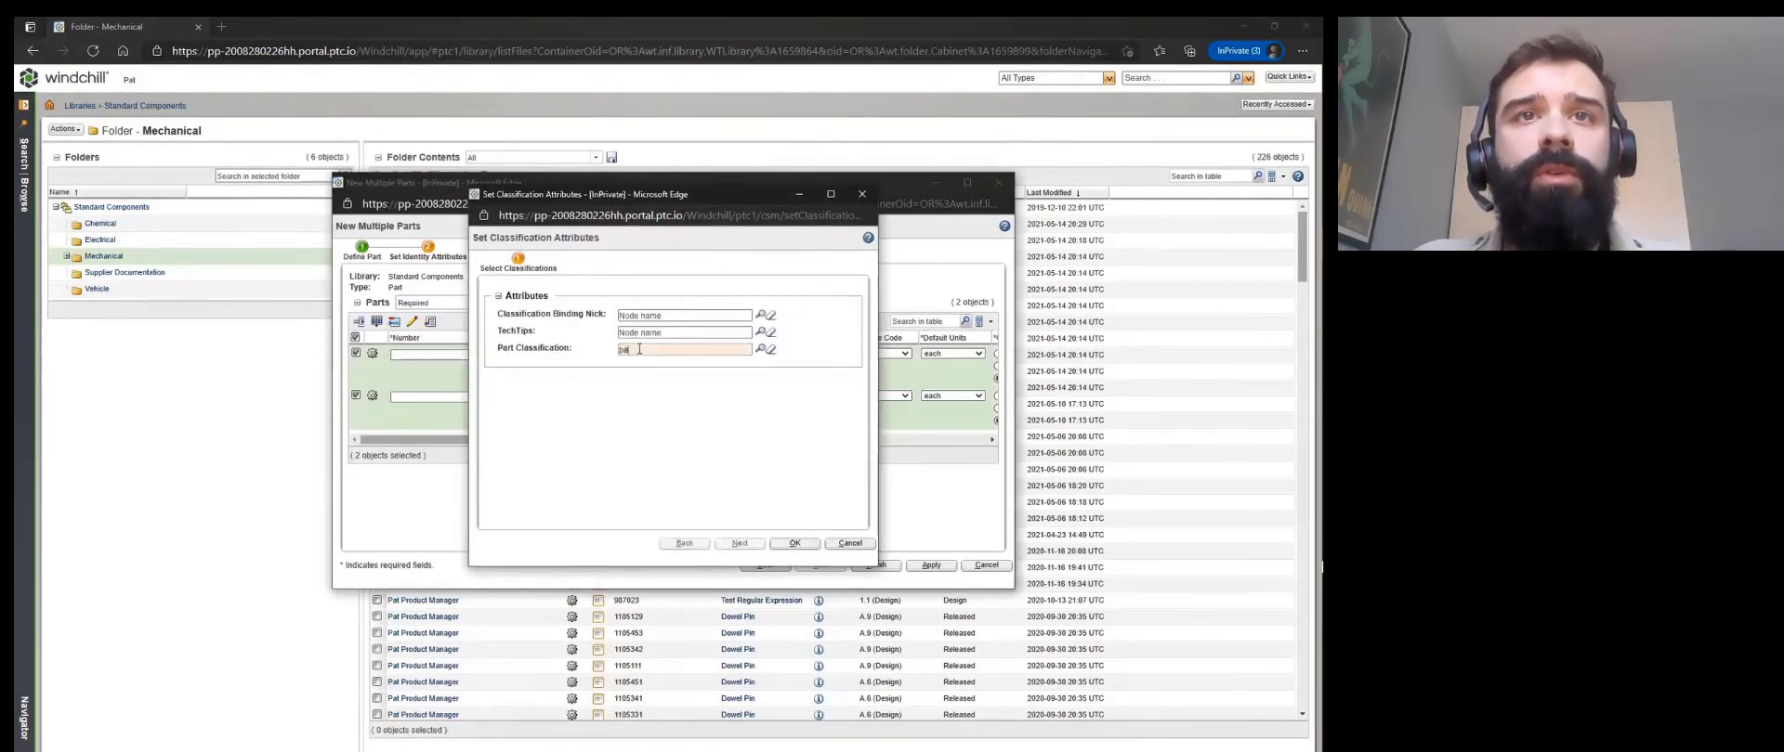
type("n")
left_click(669, 367)
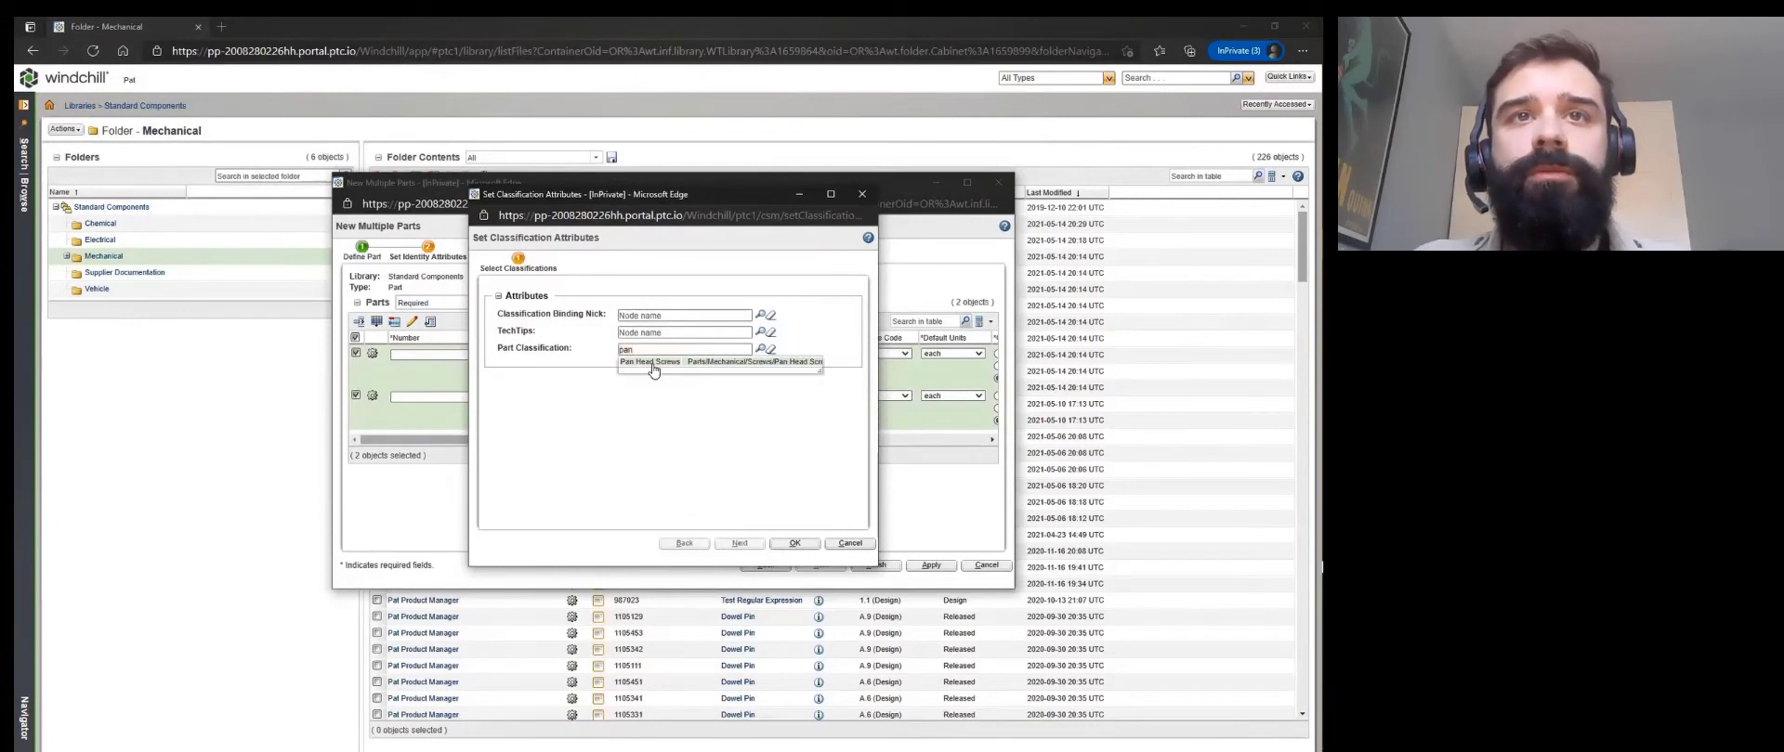
left_click(740, 544)
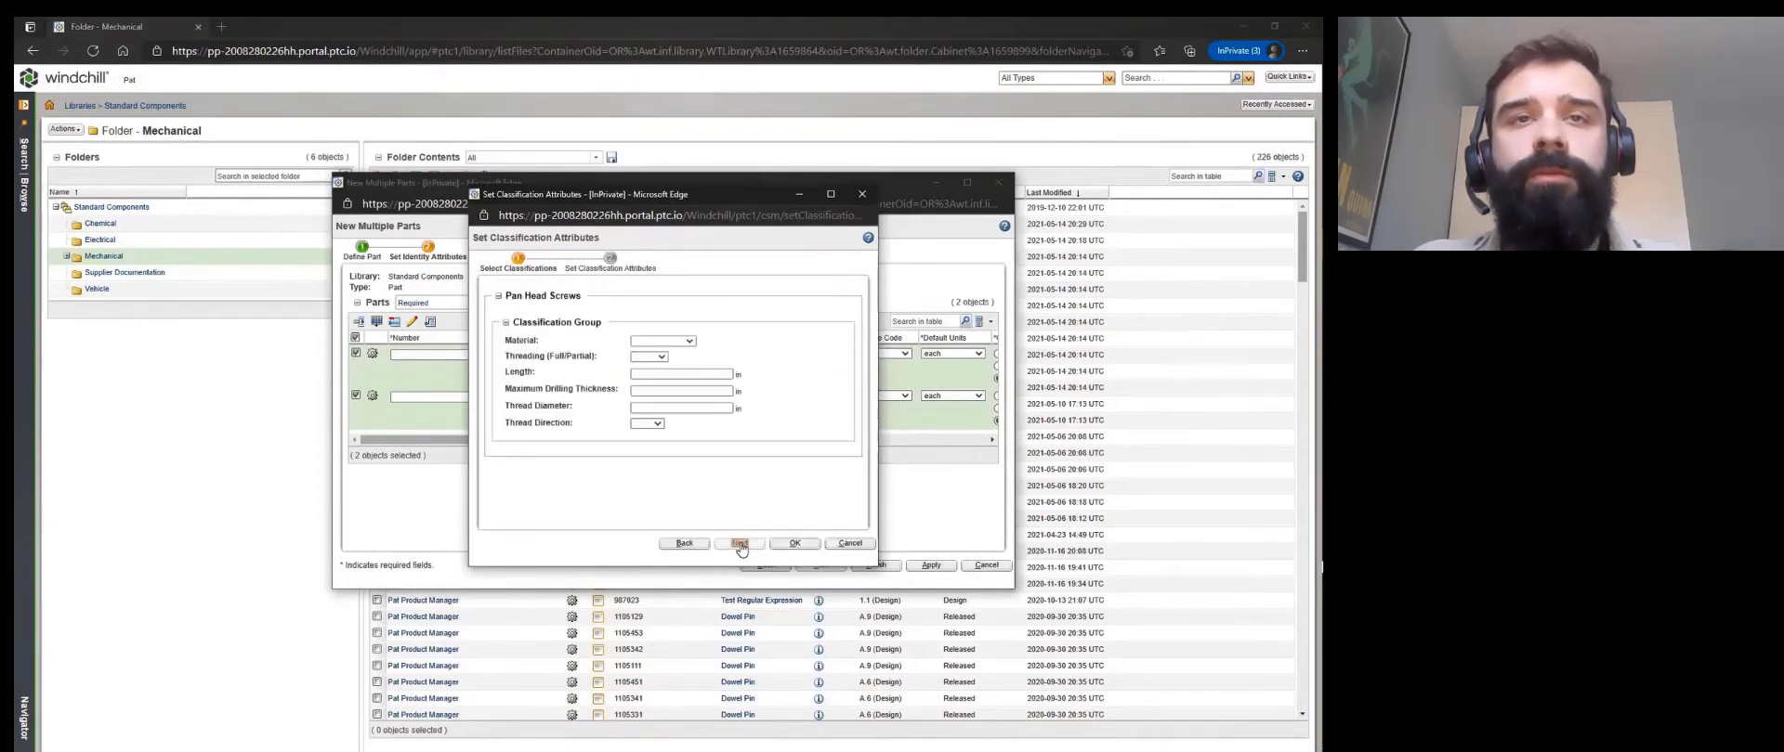
Set material Nickel, threading Full, length 2.0 in, maximum drilling thickness 0.35 in, thread diameter 0.15 in and thread direction Left for both parts.
left_click(690, 341)
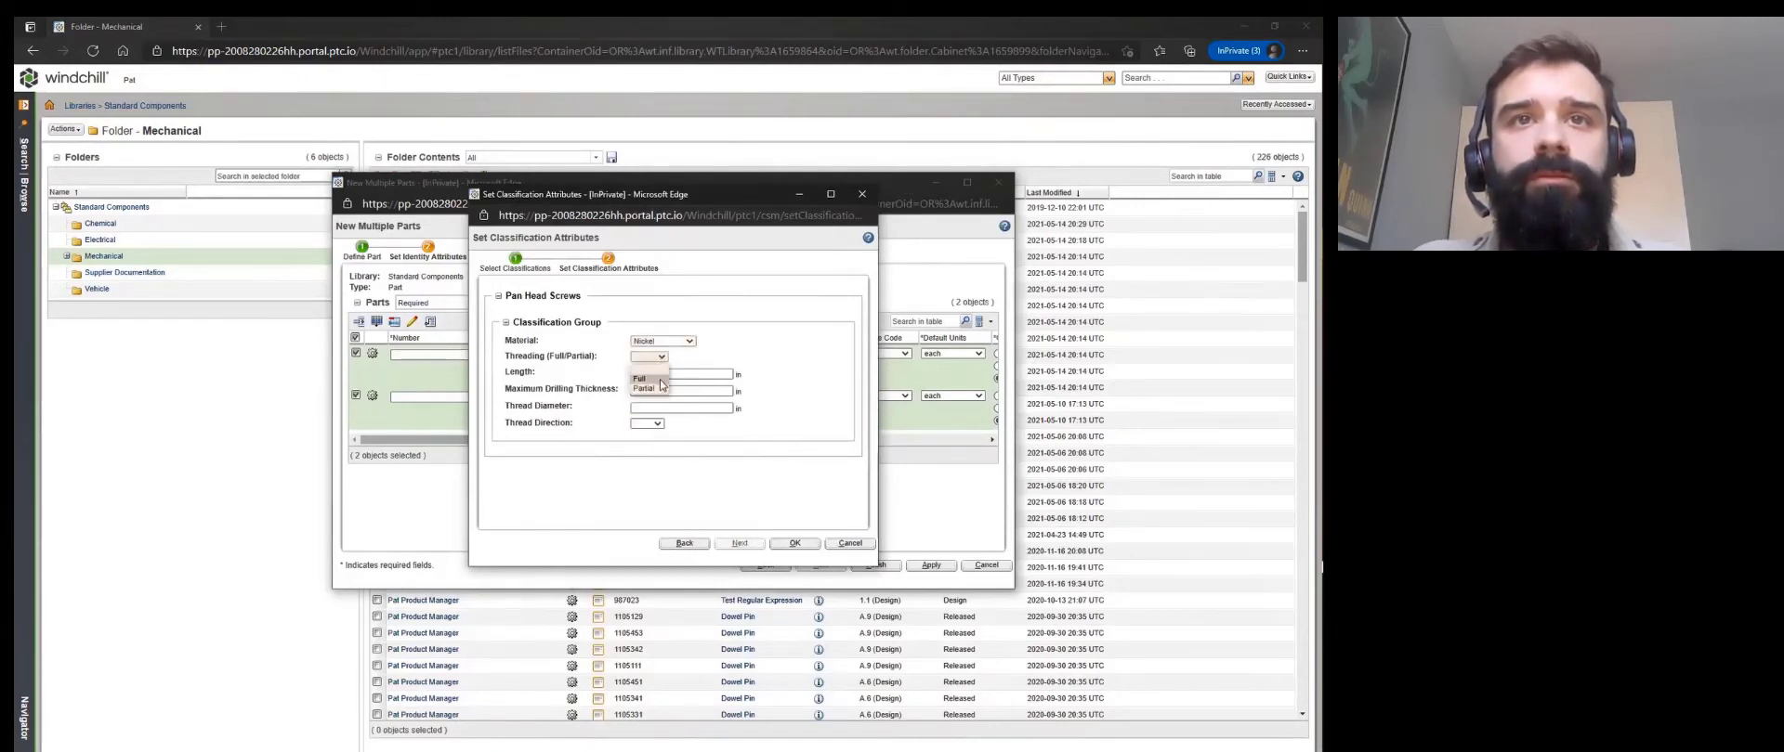
left_click(662, 378)
left_click(661, 377)
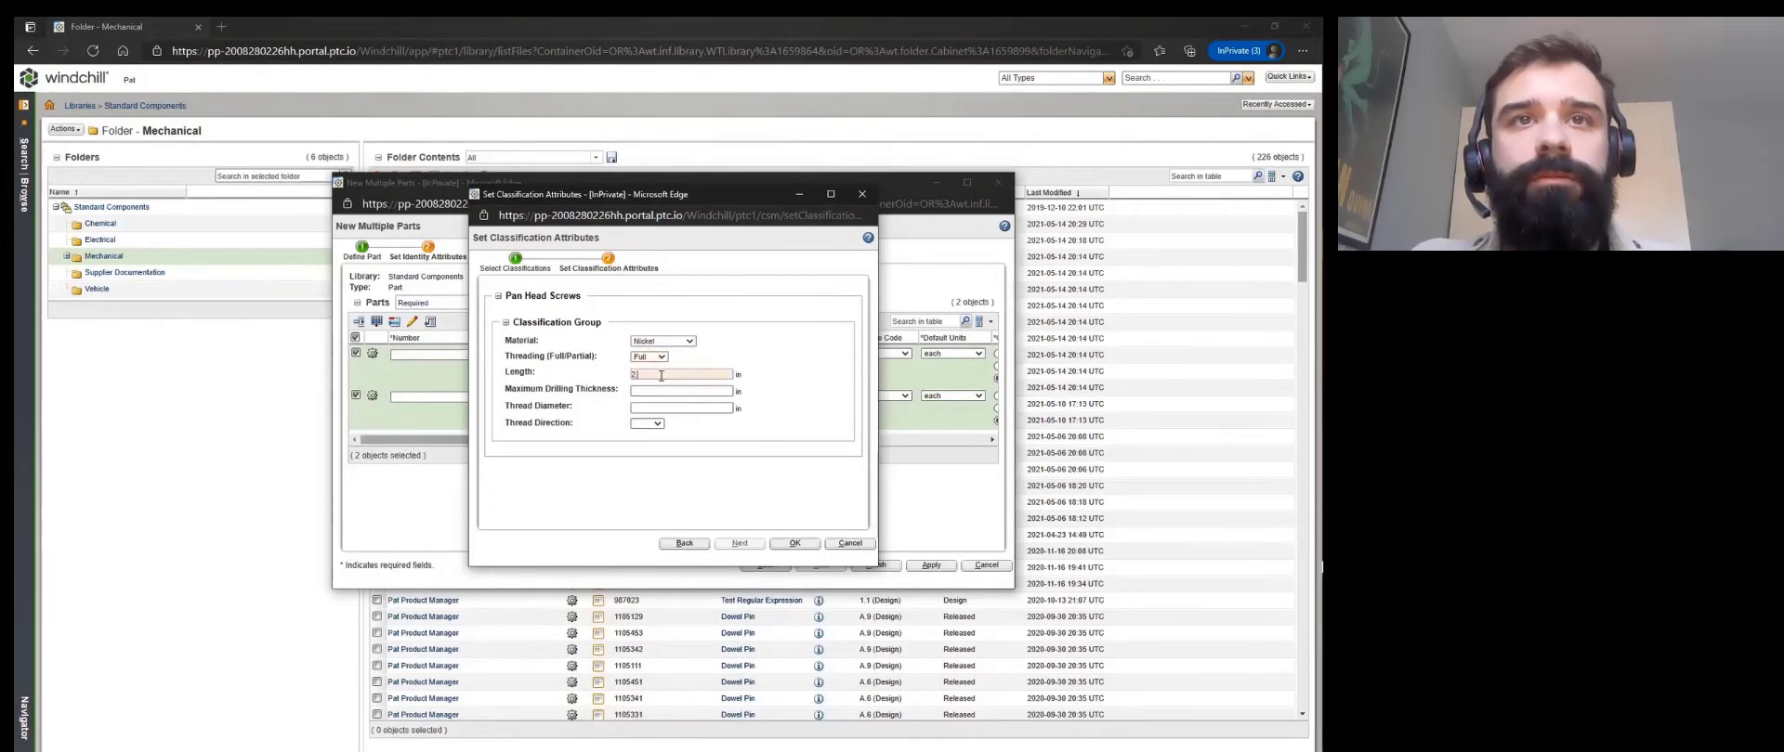
key("Tab")
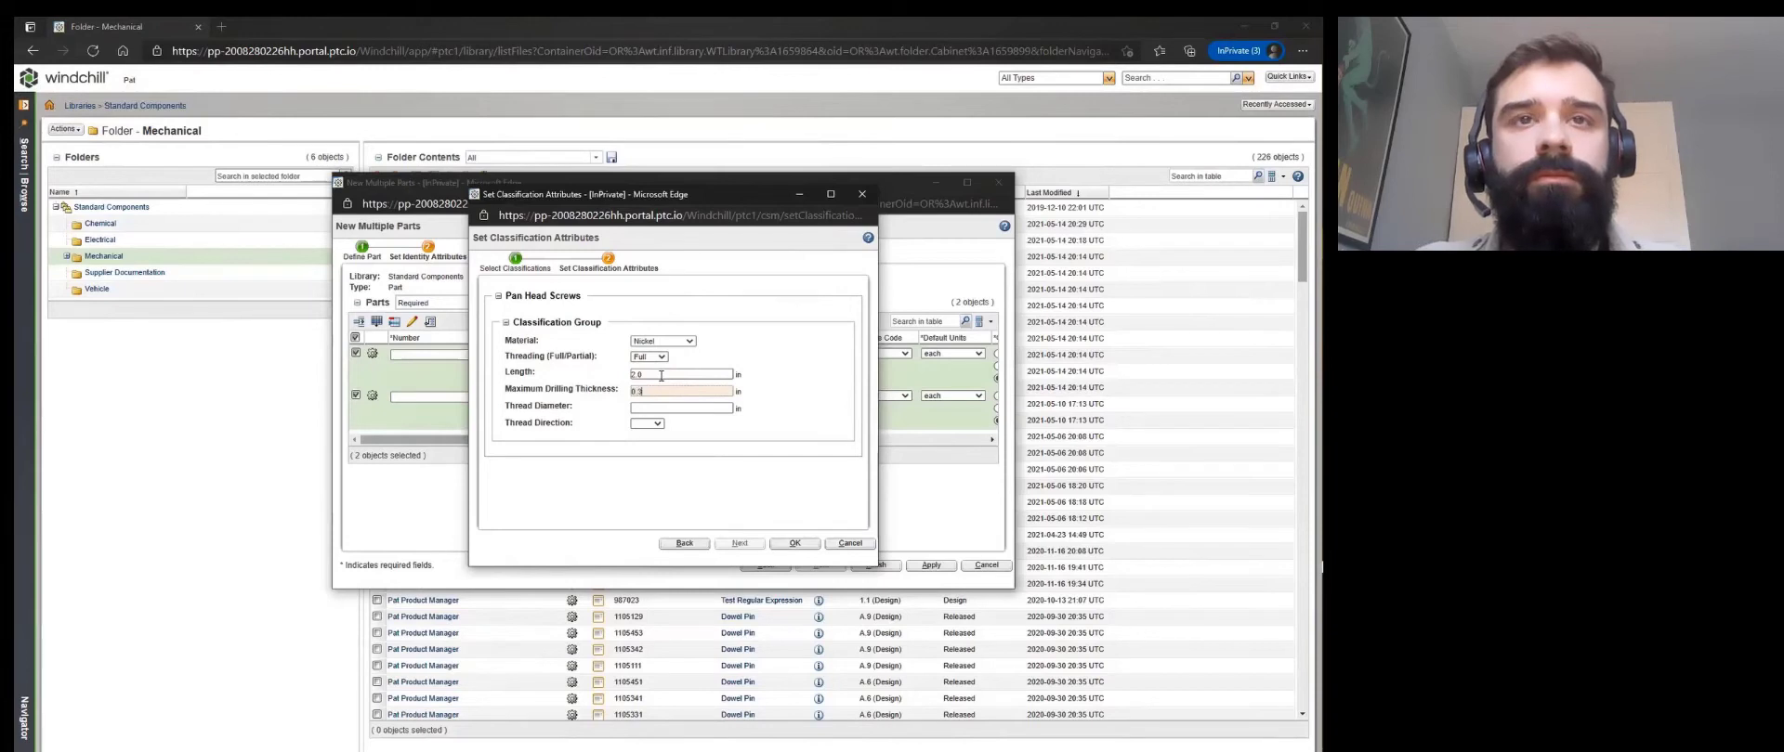
key("Tab")
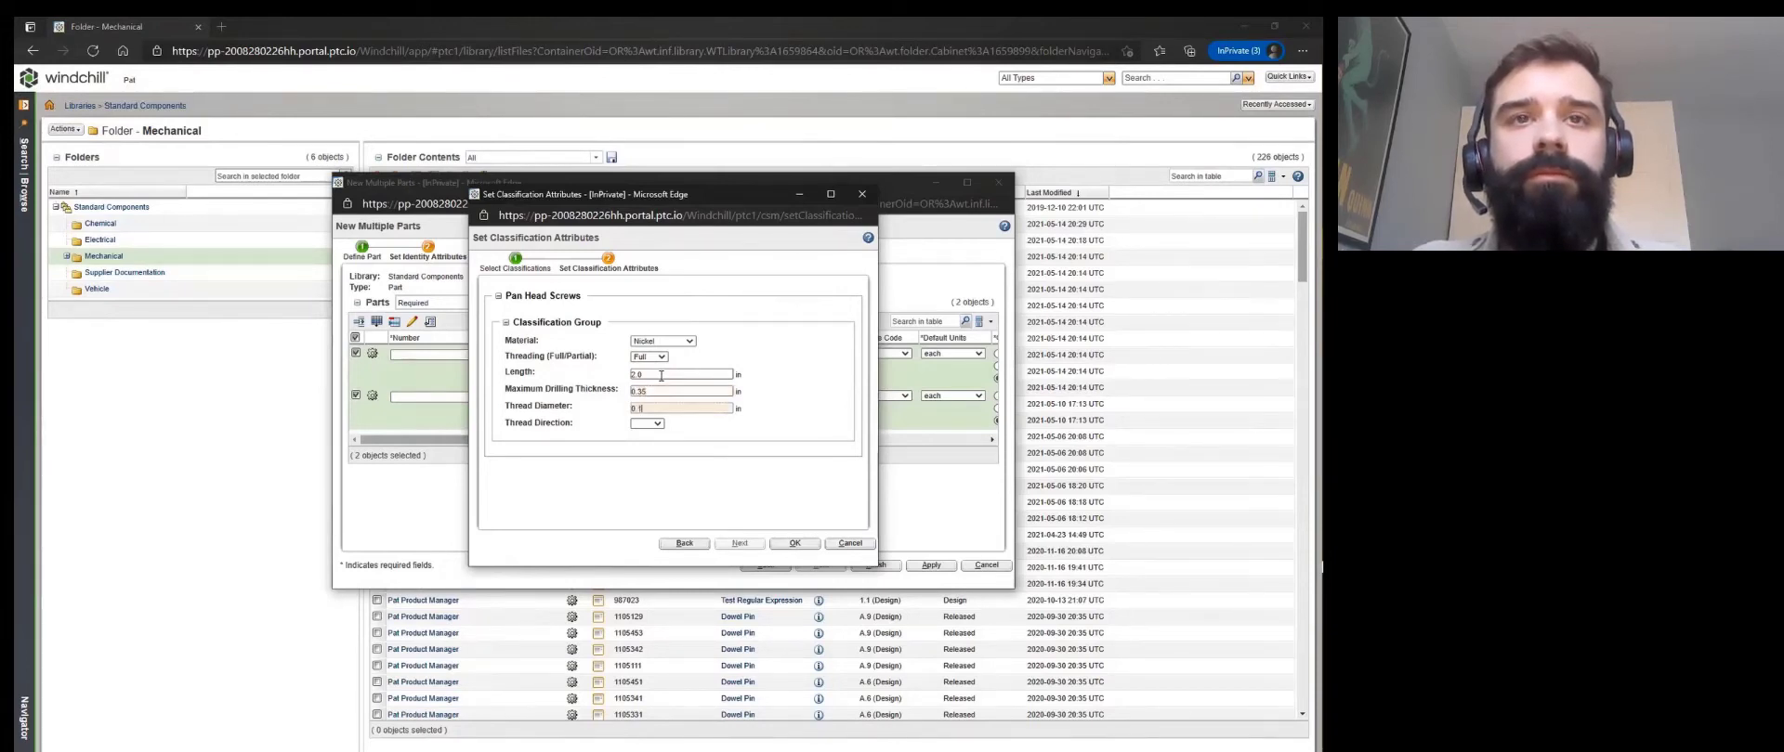
type("0.15")
key("Tab")
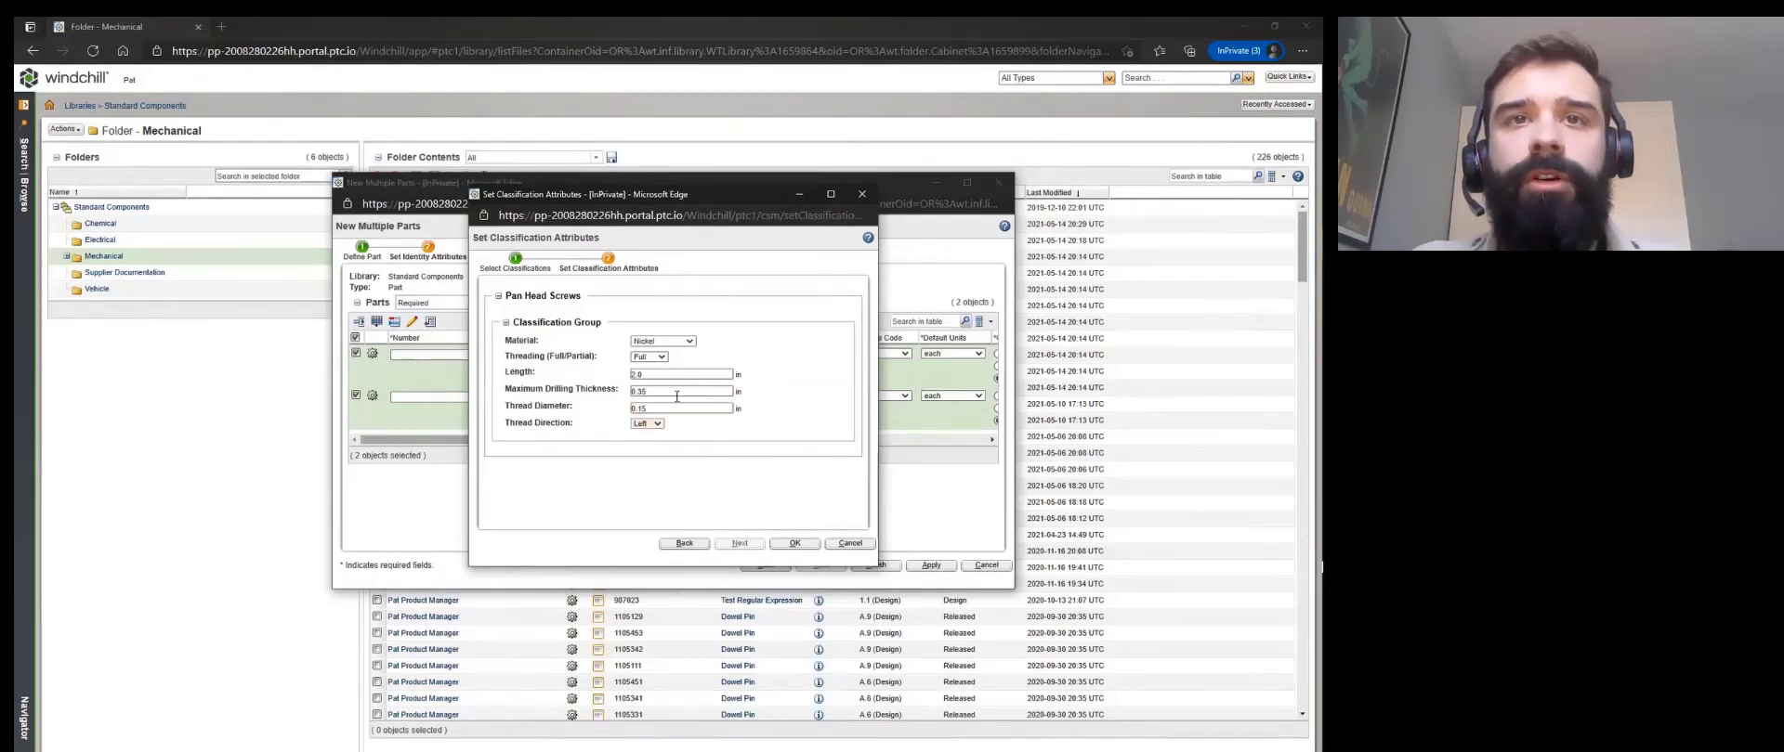
left_click(795, 544)
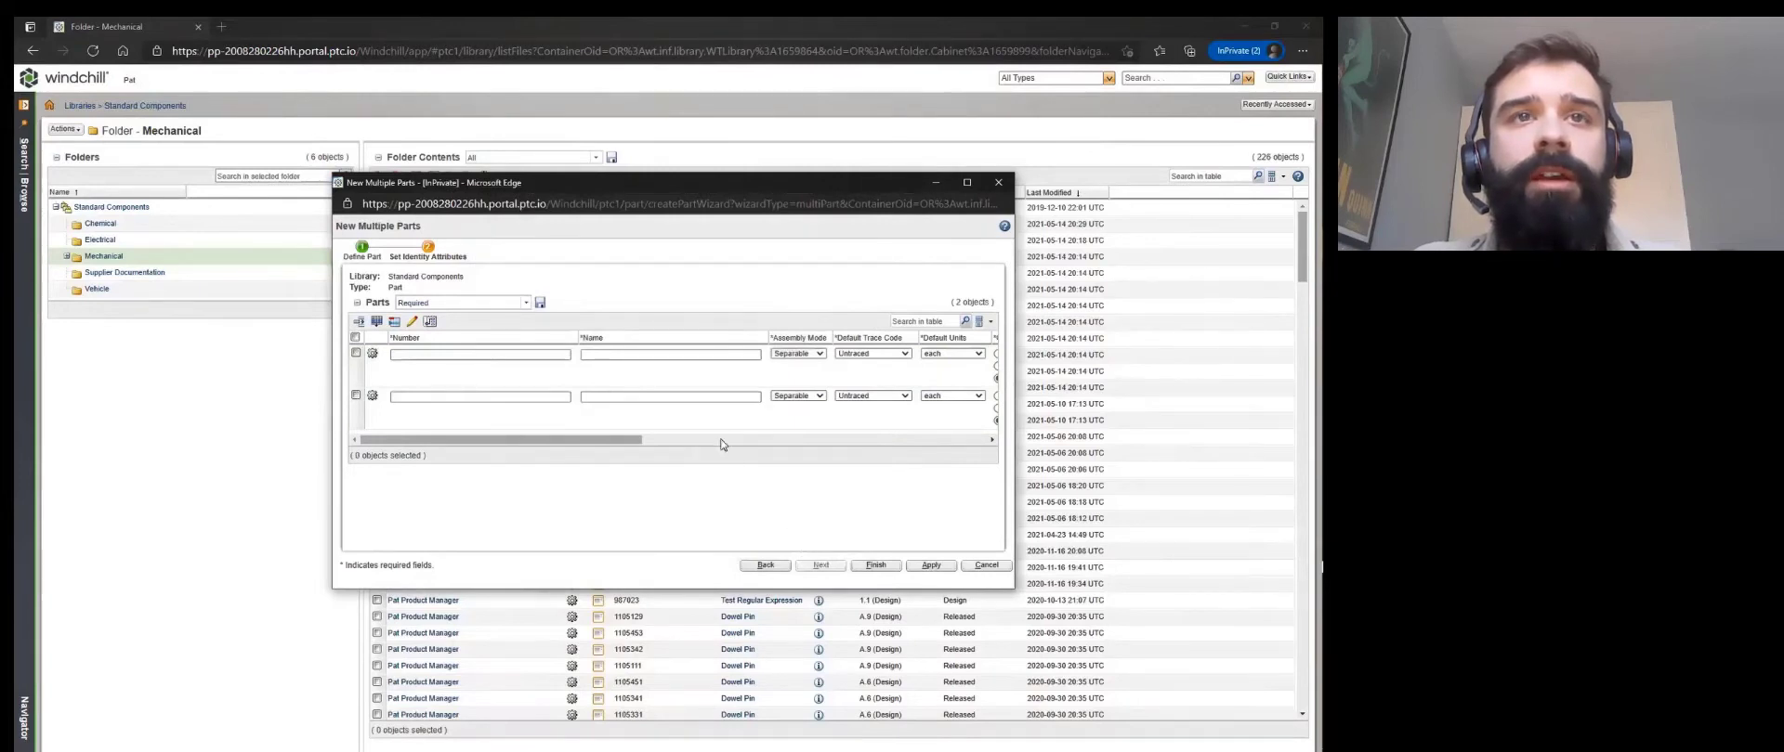
Name the two parts BOM2 and BOM3, number them 11111222 and 11111444 respectively, and create them.
left_click(648, 355)
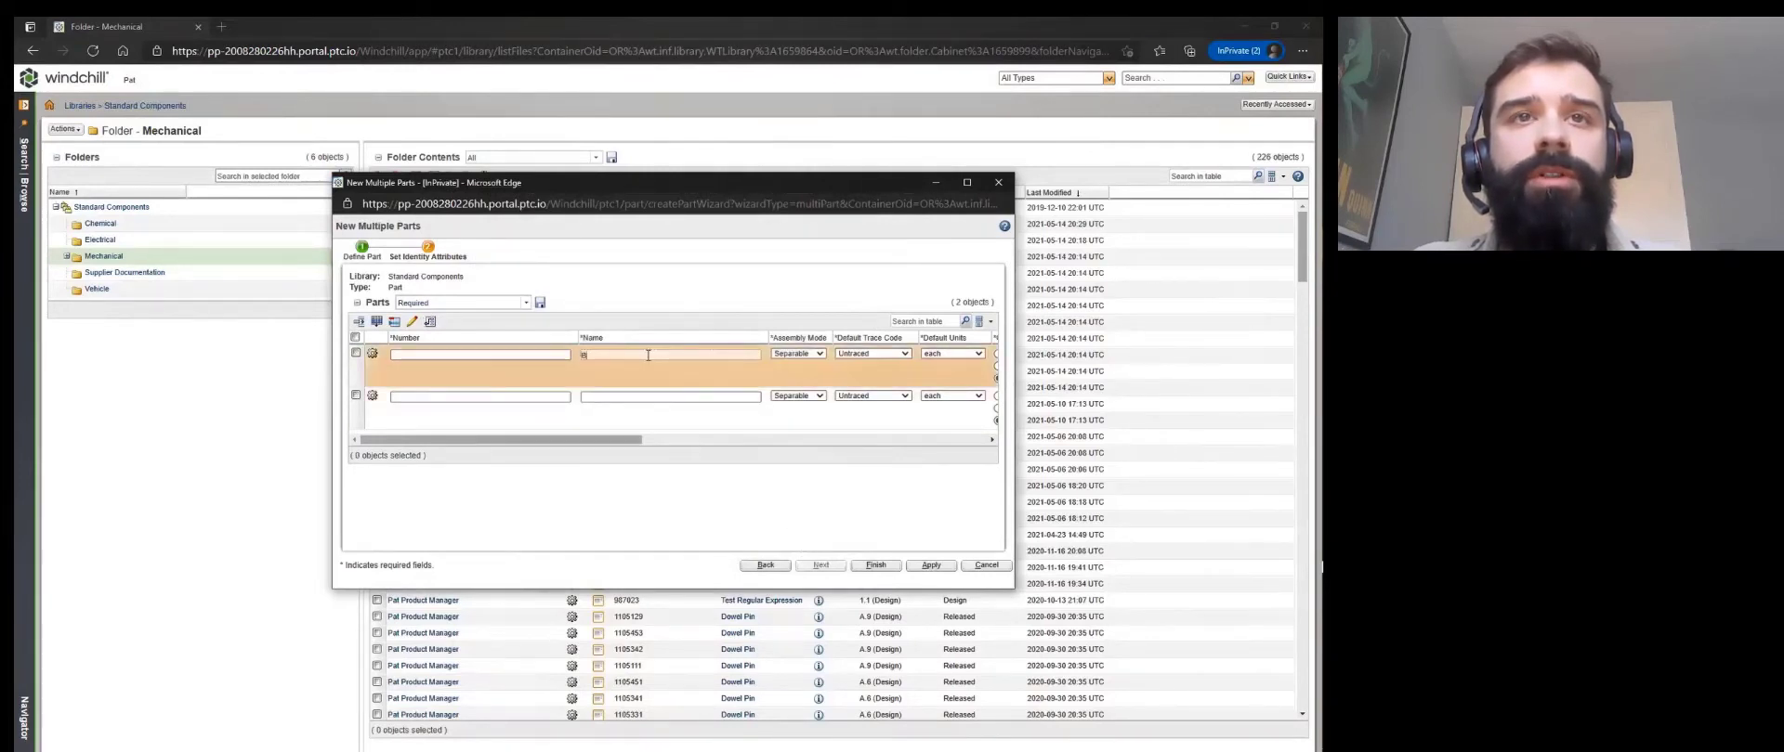
type("BOM2")
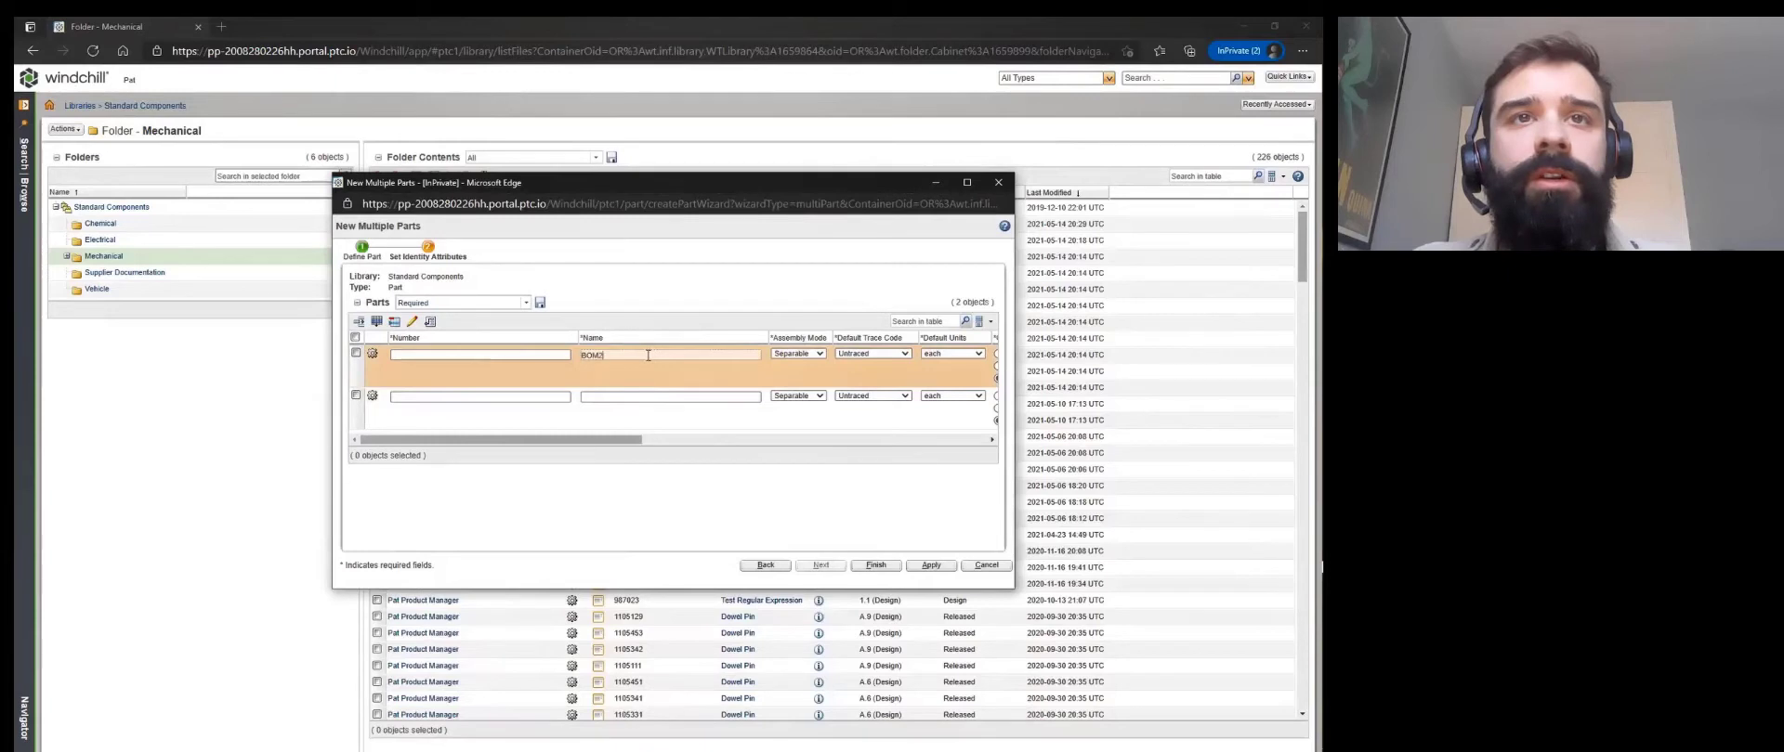
left_click(638, 395)
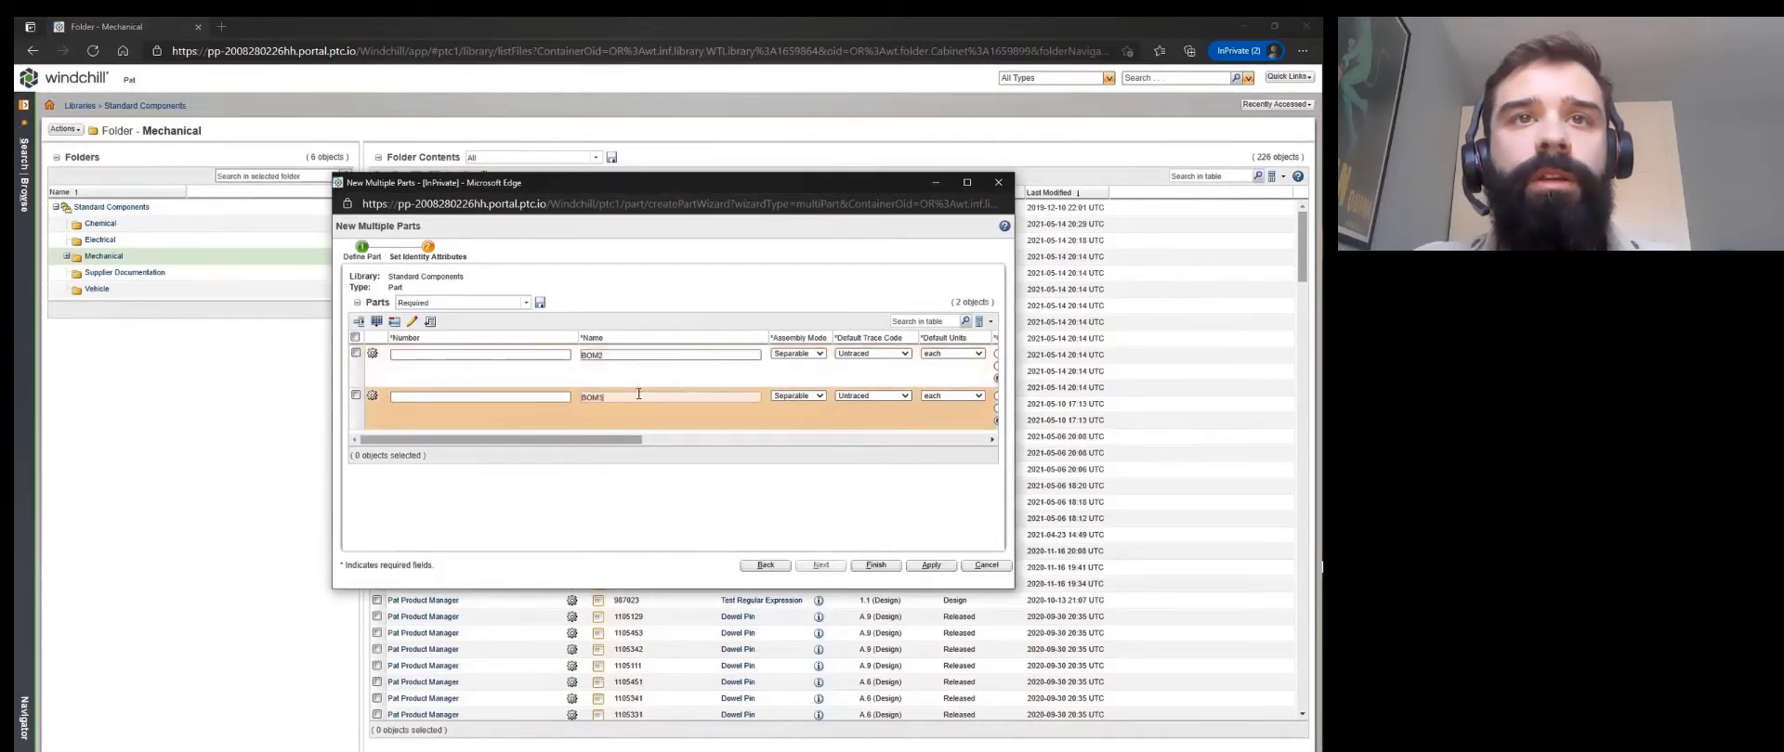
left_click(525, 356)
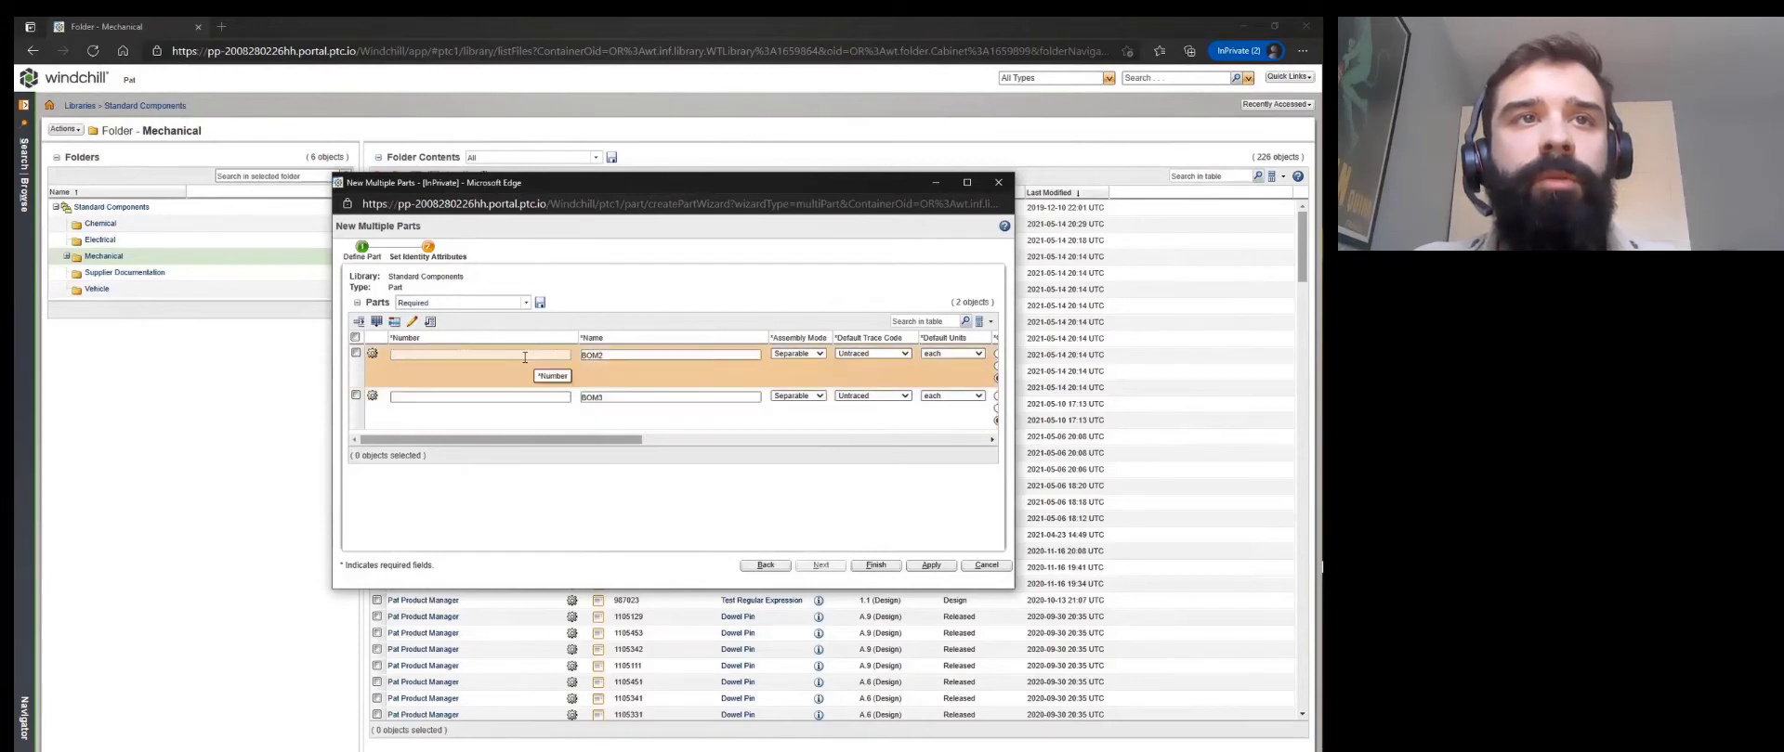
type("11111222")
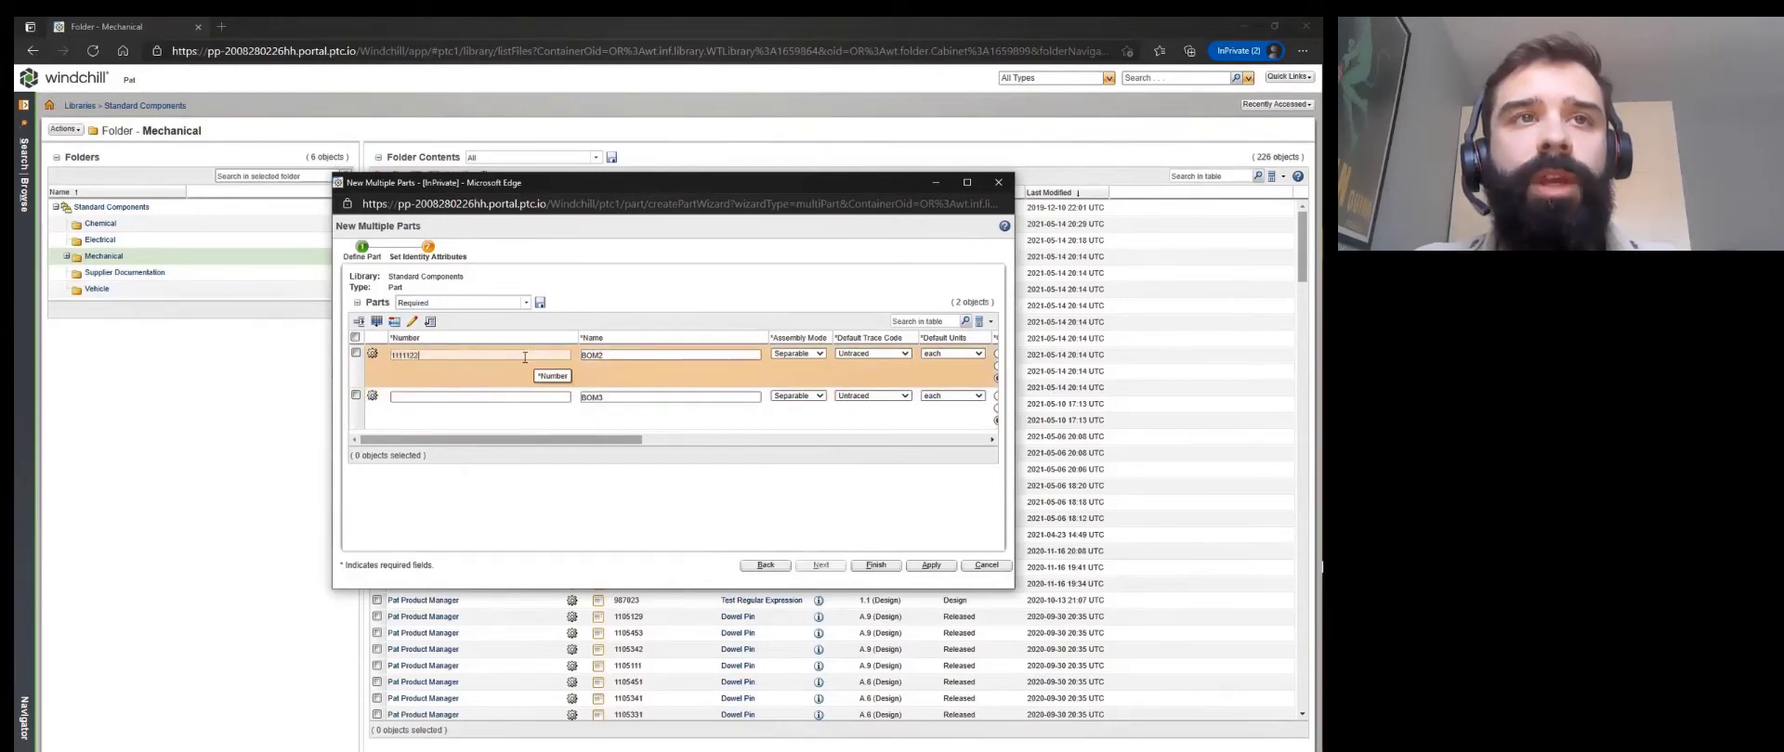
left_click(508, 397)
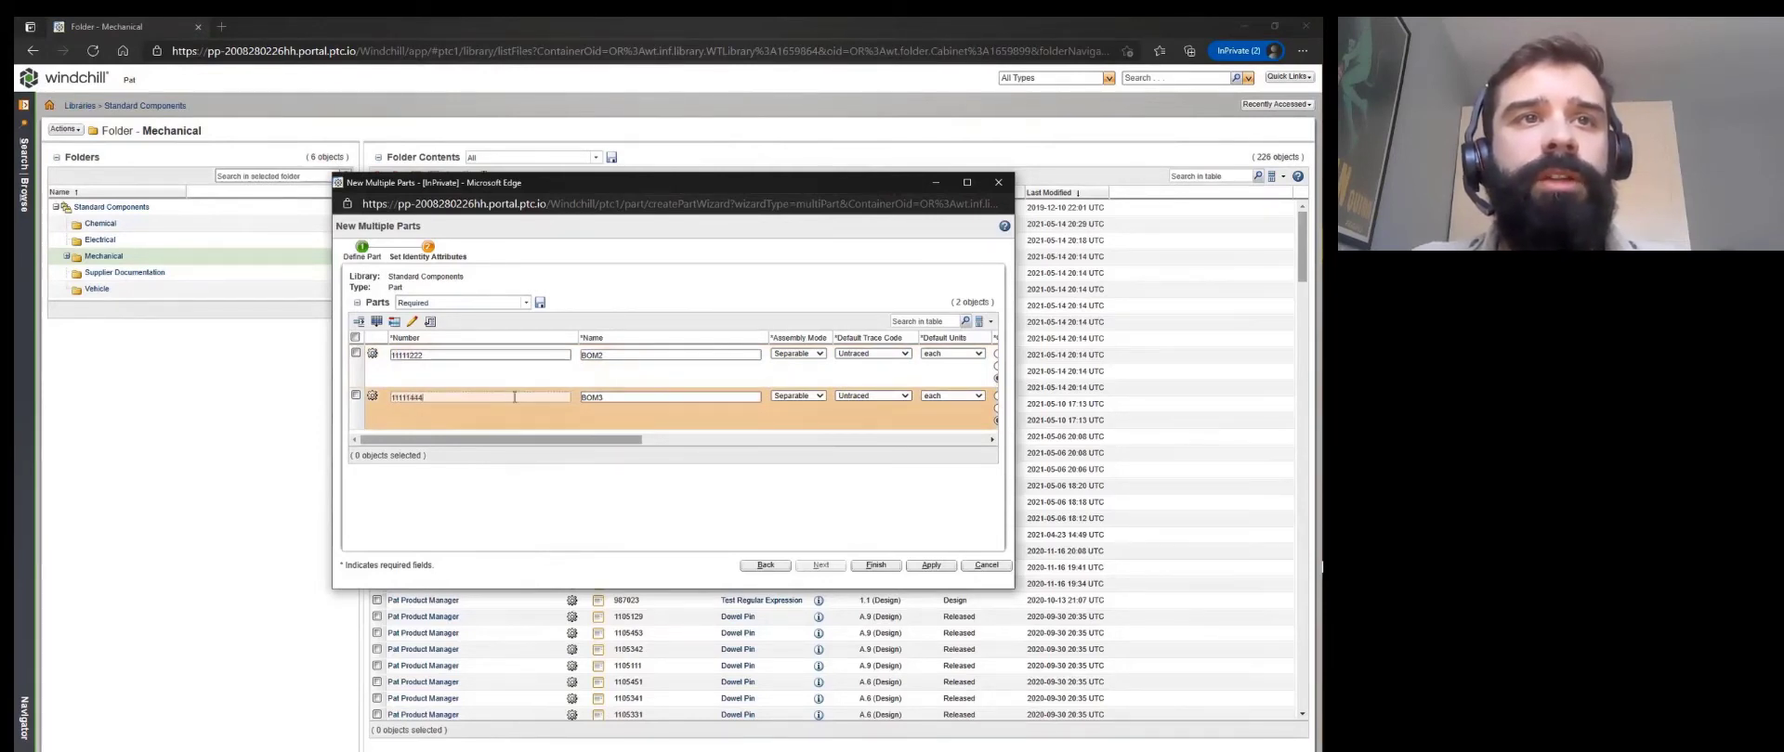
left_click(875, 566)
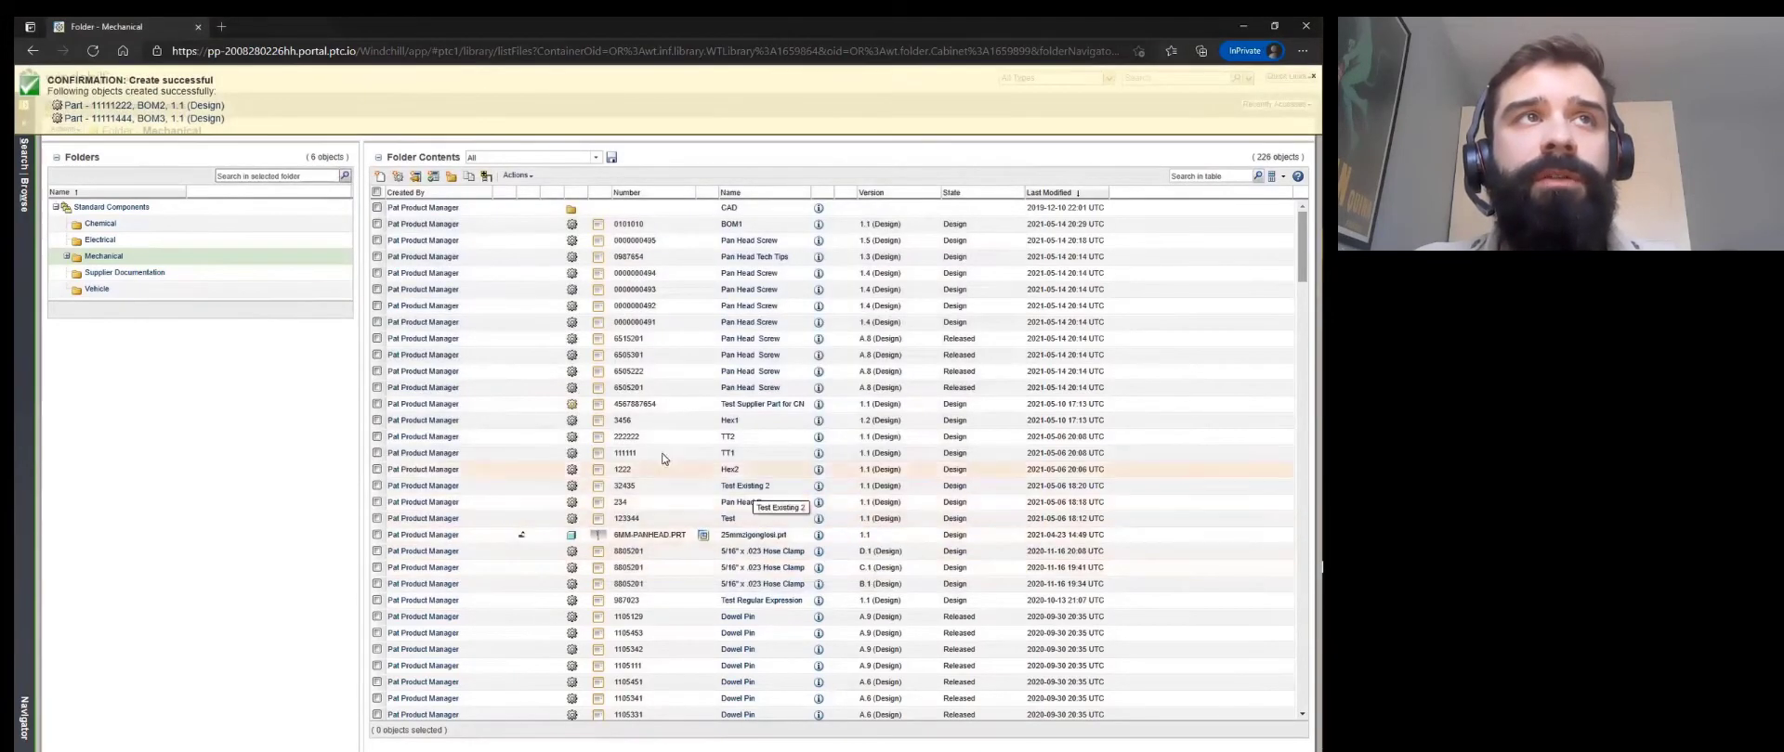
Open the newly created BOM2 part to check its pan head screw classification attributes, and return to the Mechanical folder.
left_click(184, 109)
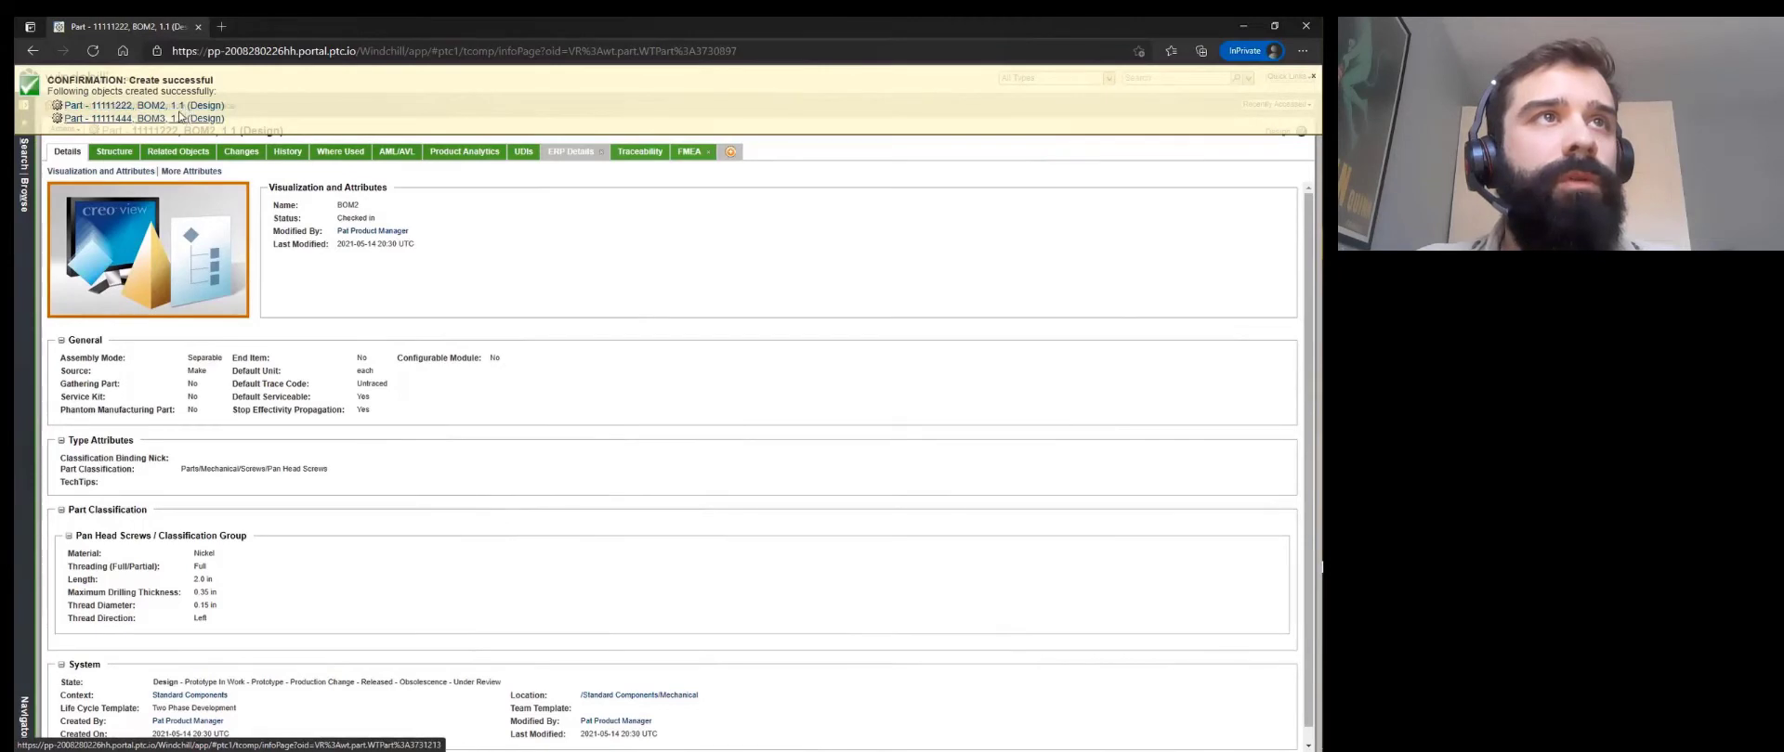
left_click(33, 51)
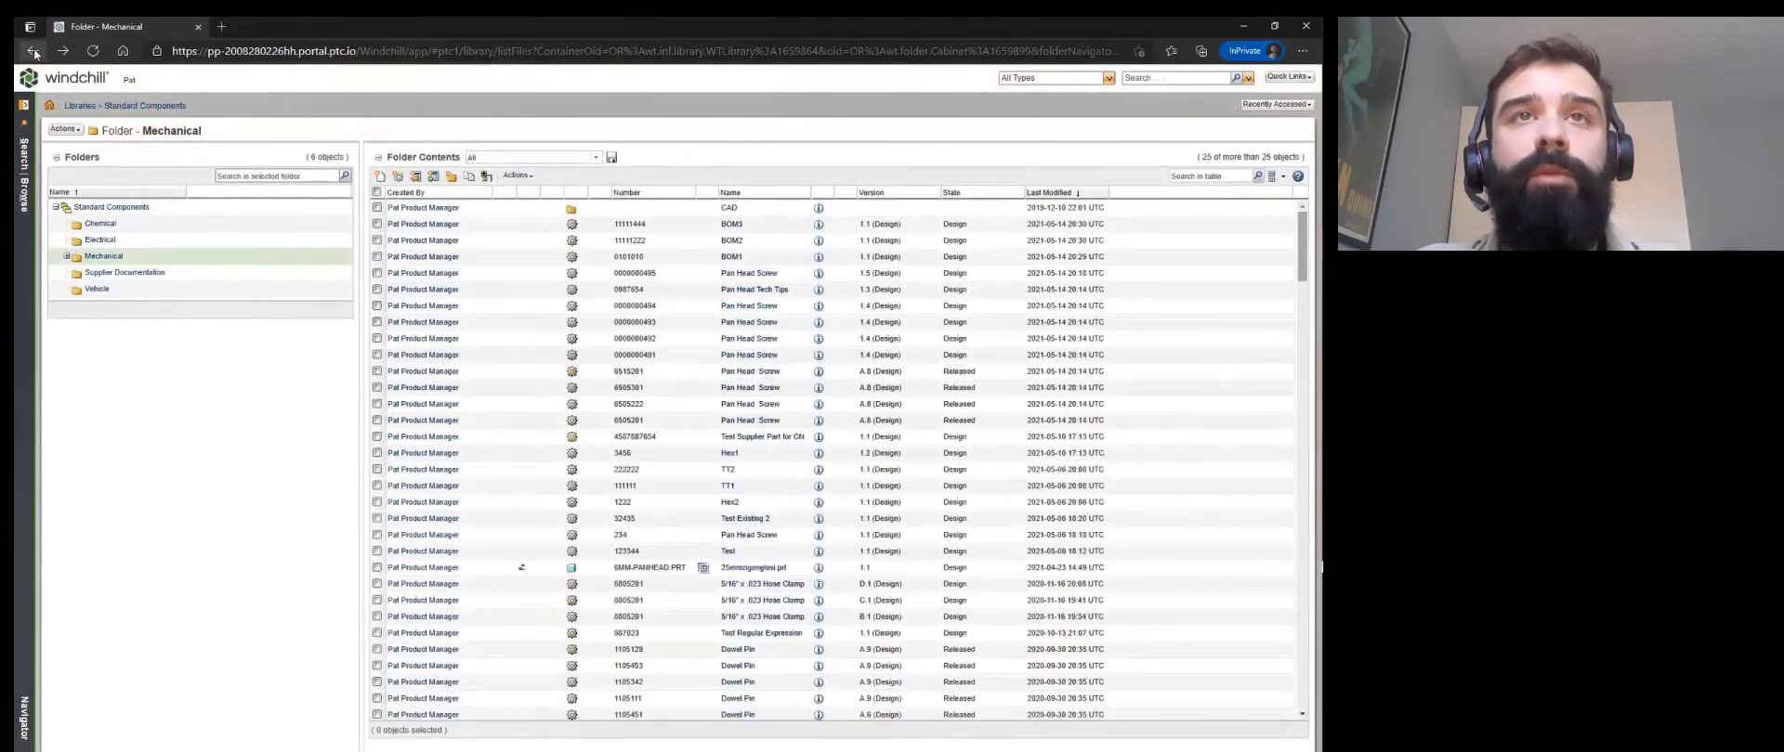
Filter the Mechanical folder contents by "pan" and select all matching objects except the PANHEAD.PRT CAD part.
left_click(1221, 175)
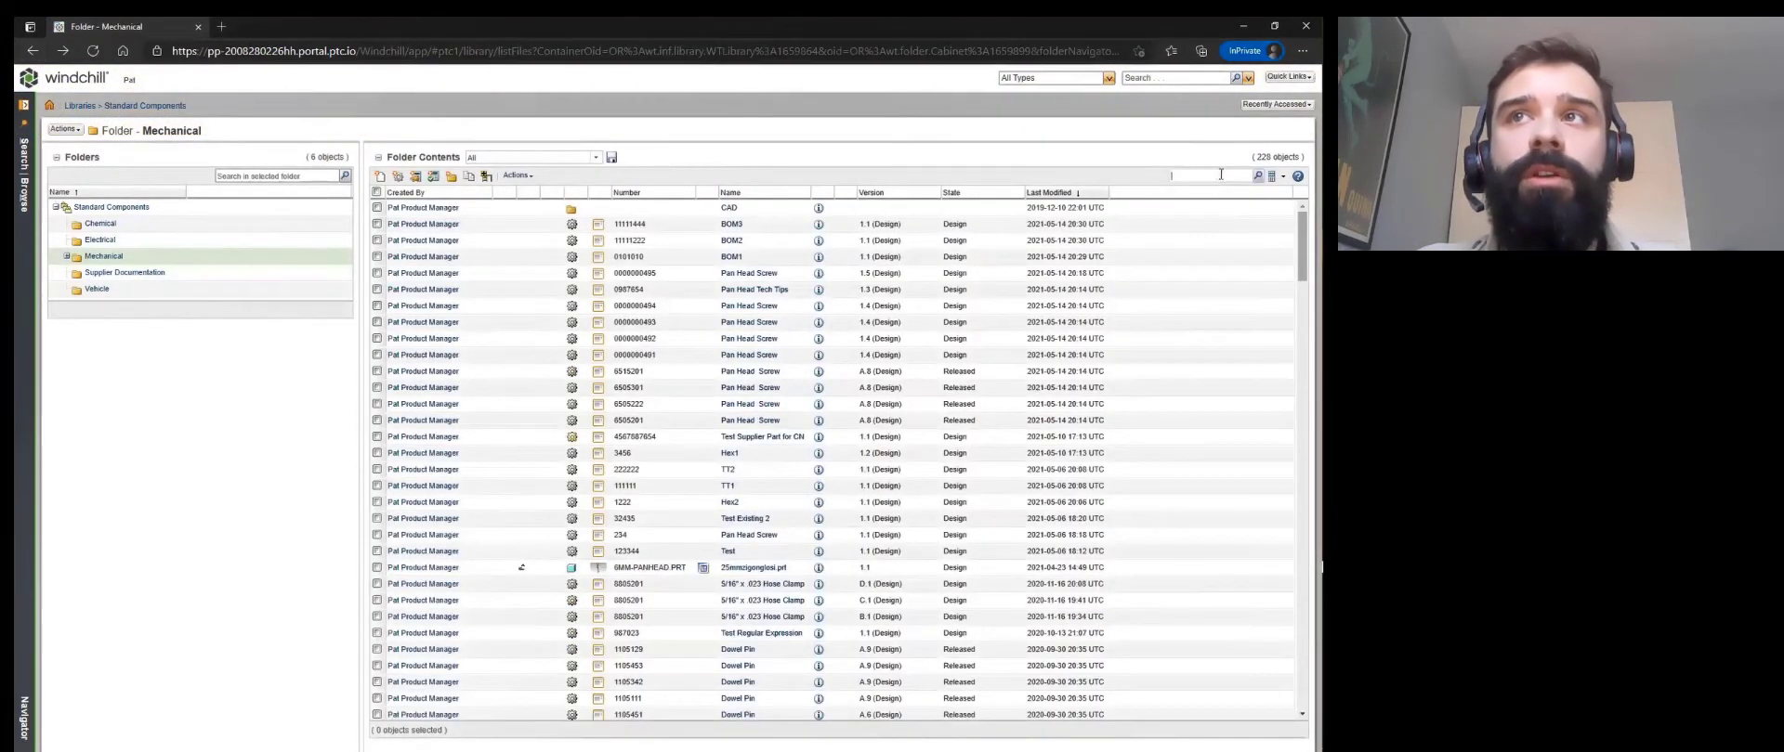
type("pan")
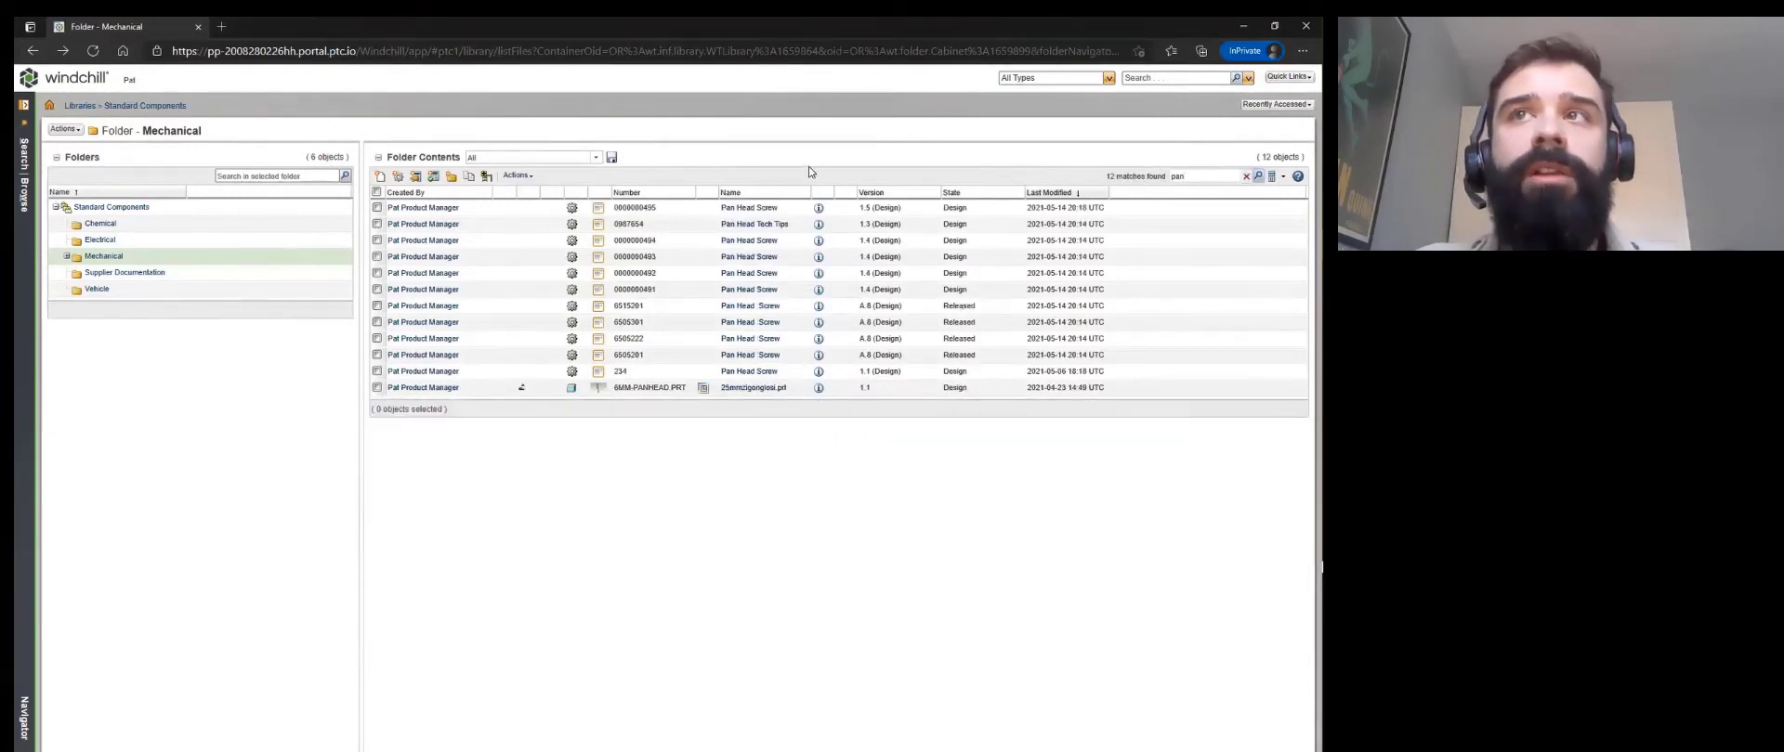
left_click(376, 192)
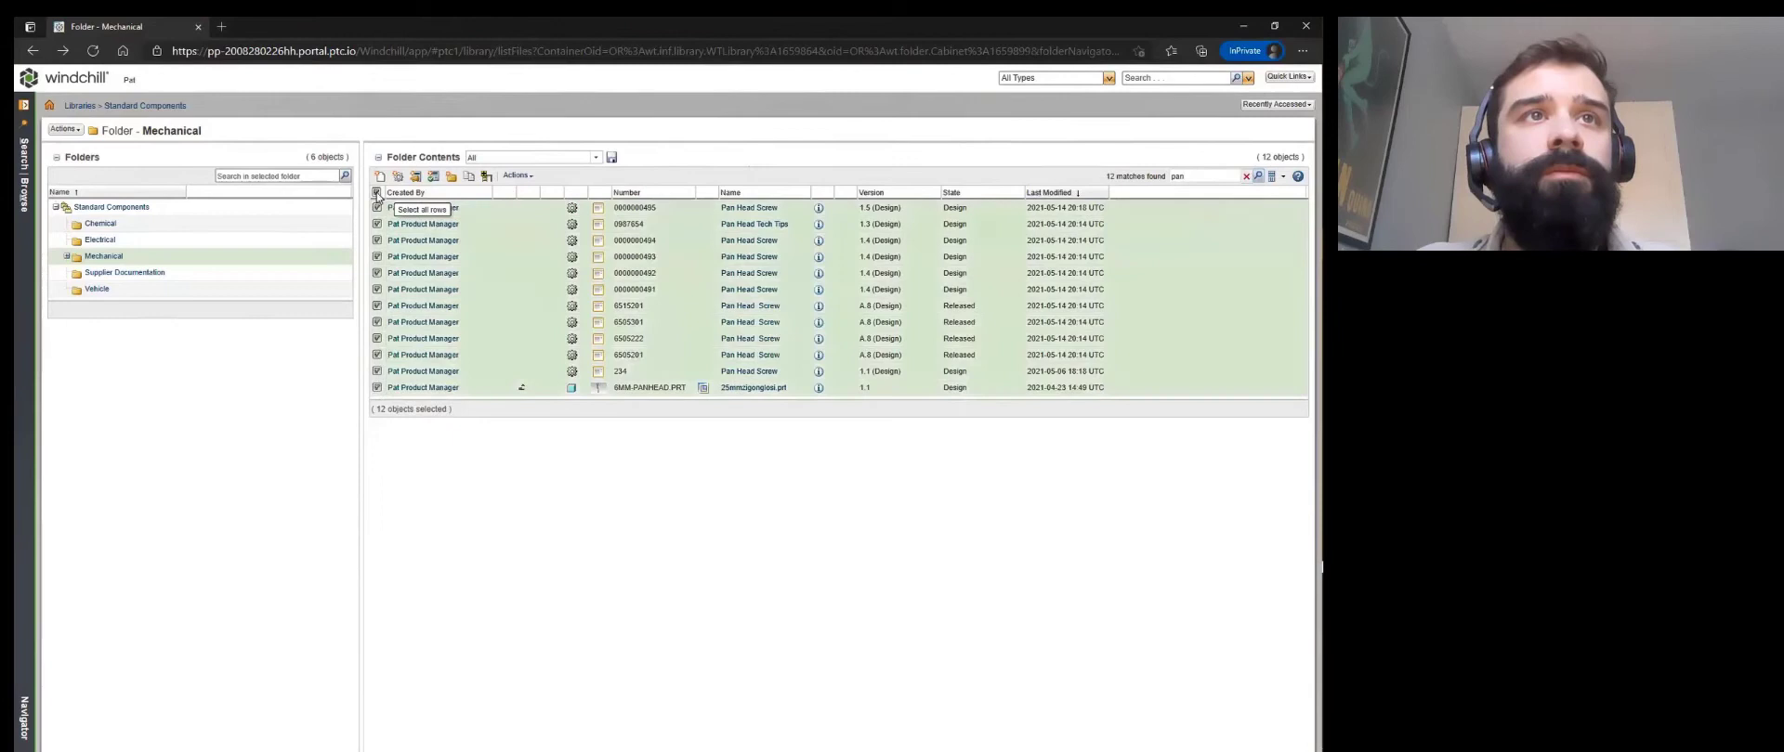
left_click(376, 387)
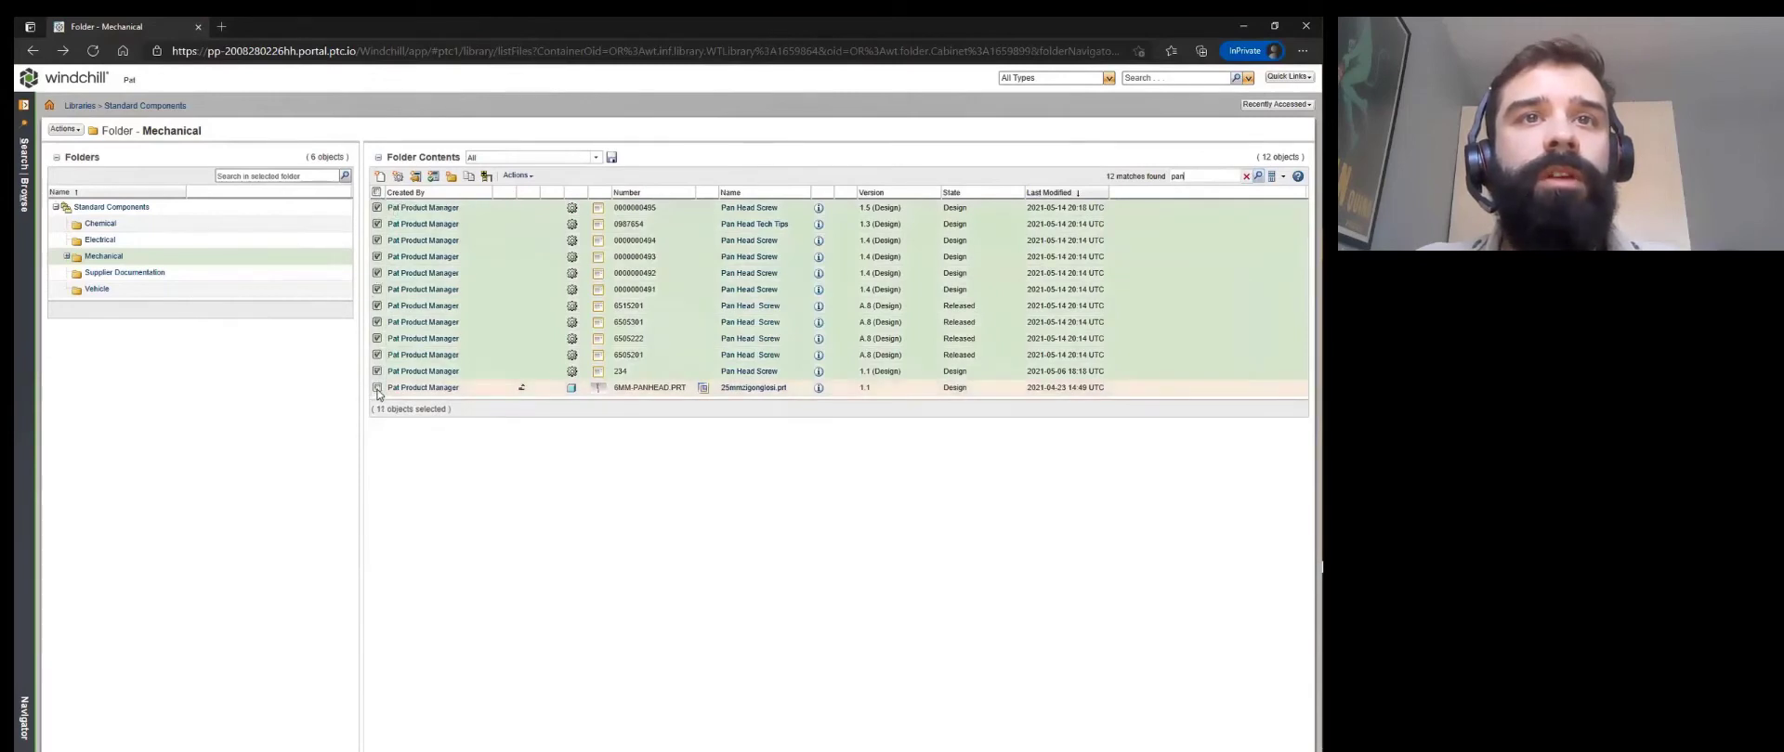
Export the selected parts to an importable XLS spreadsheet named BOMExport, with only the Parts option enabled.
left_click(520, 175)
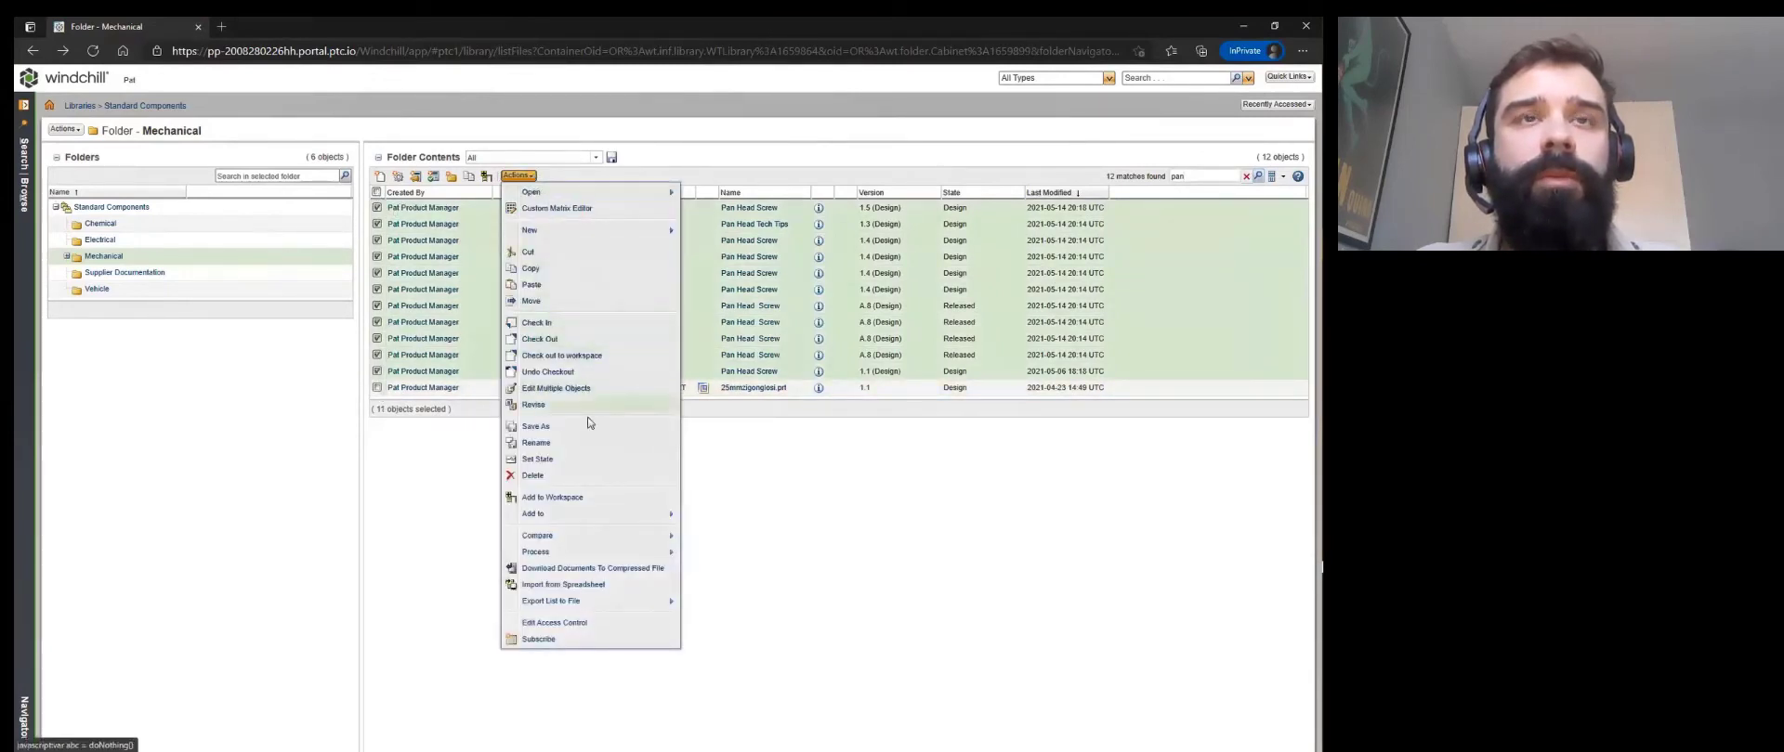
mouse_move(585, 602)
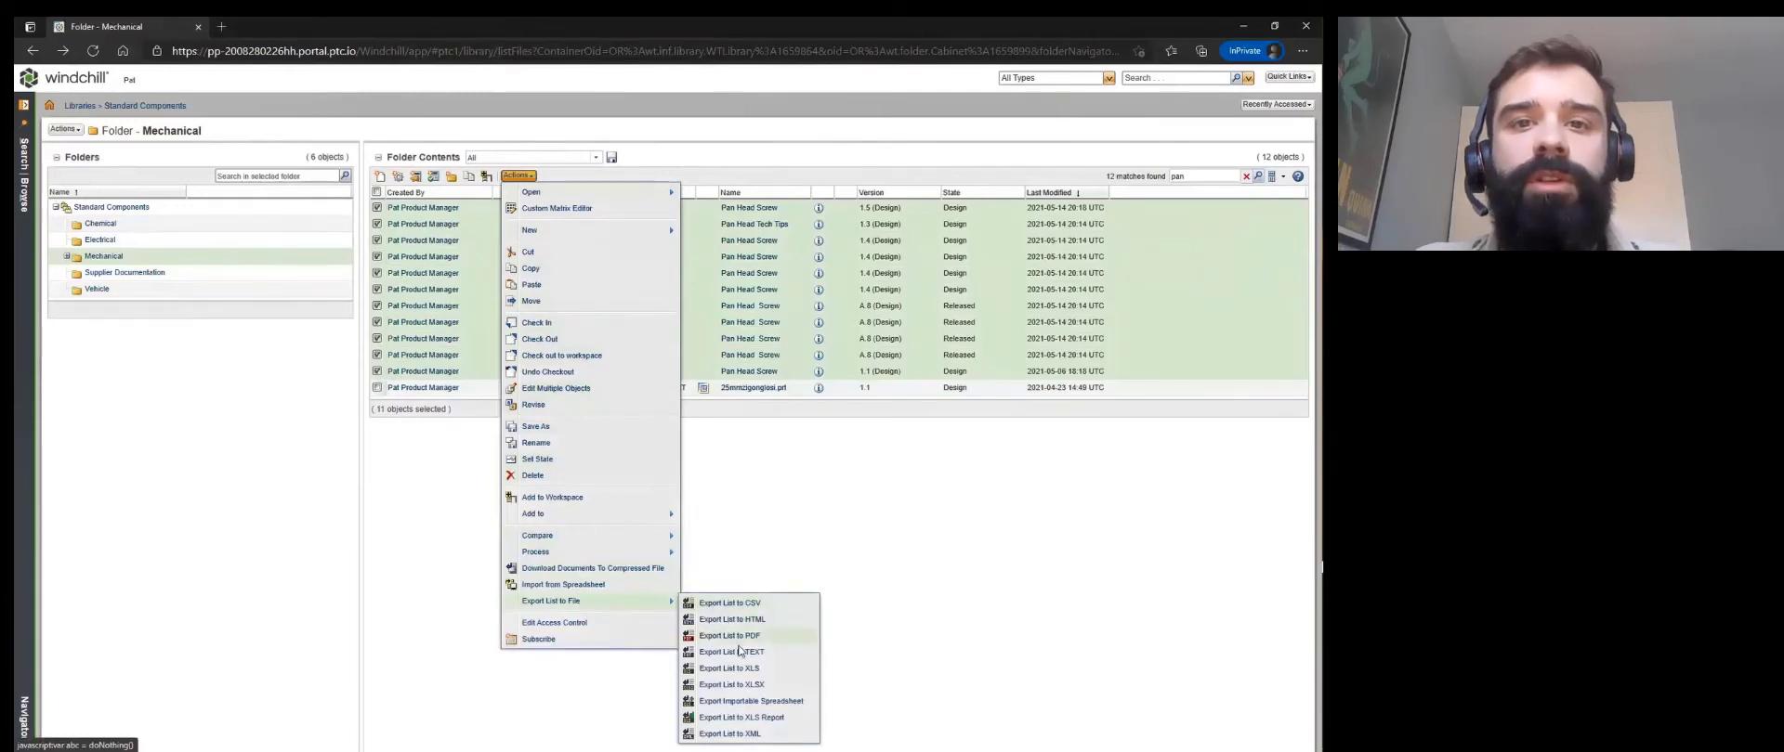
left_click(745, 702)
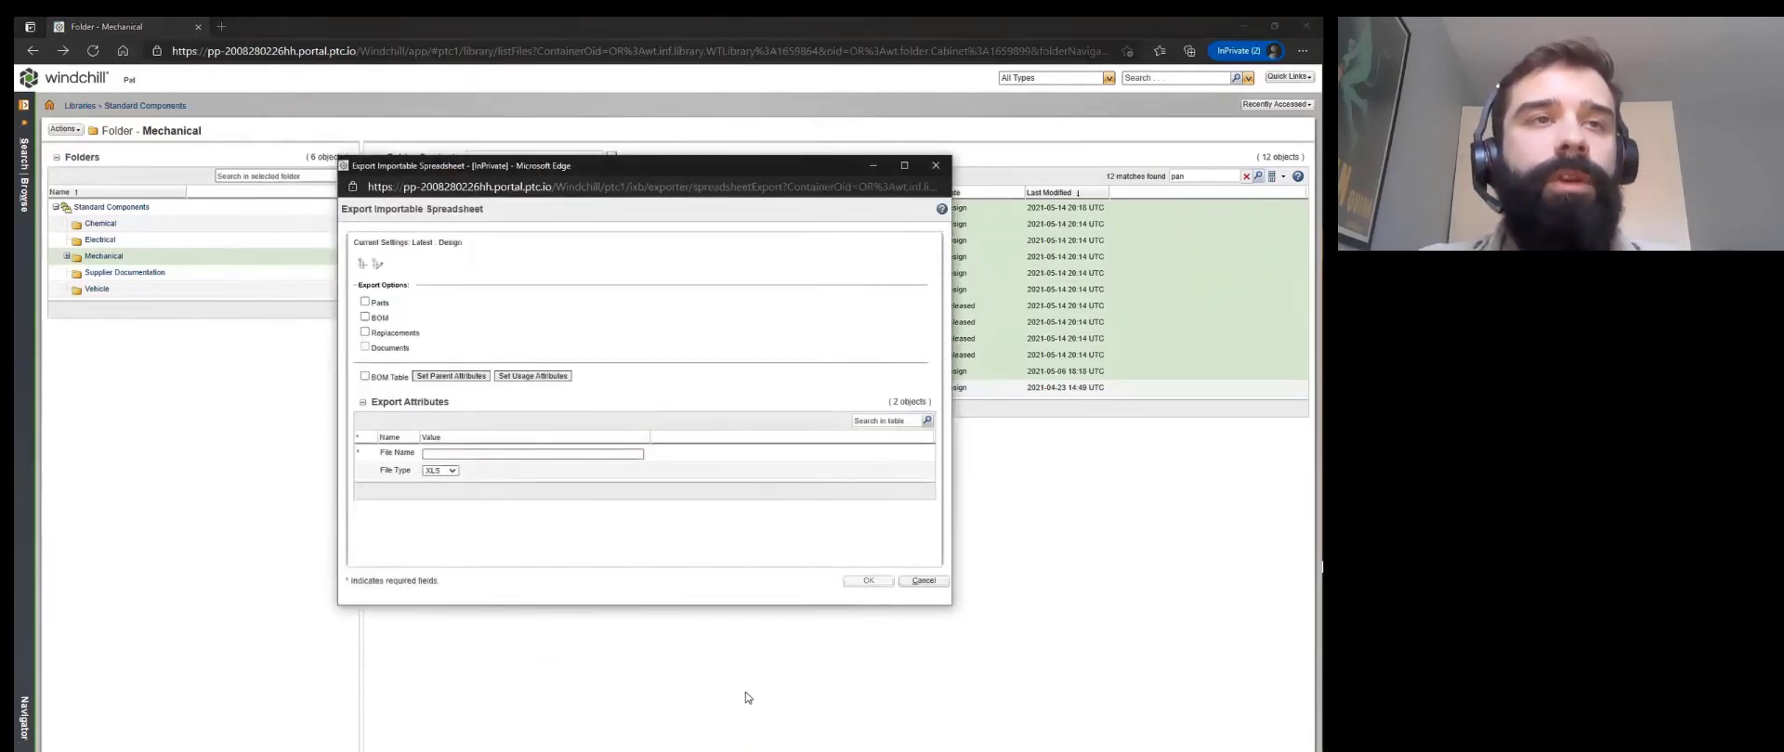
left_click(365, 303)
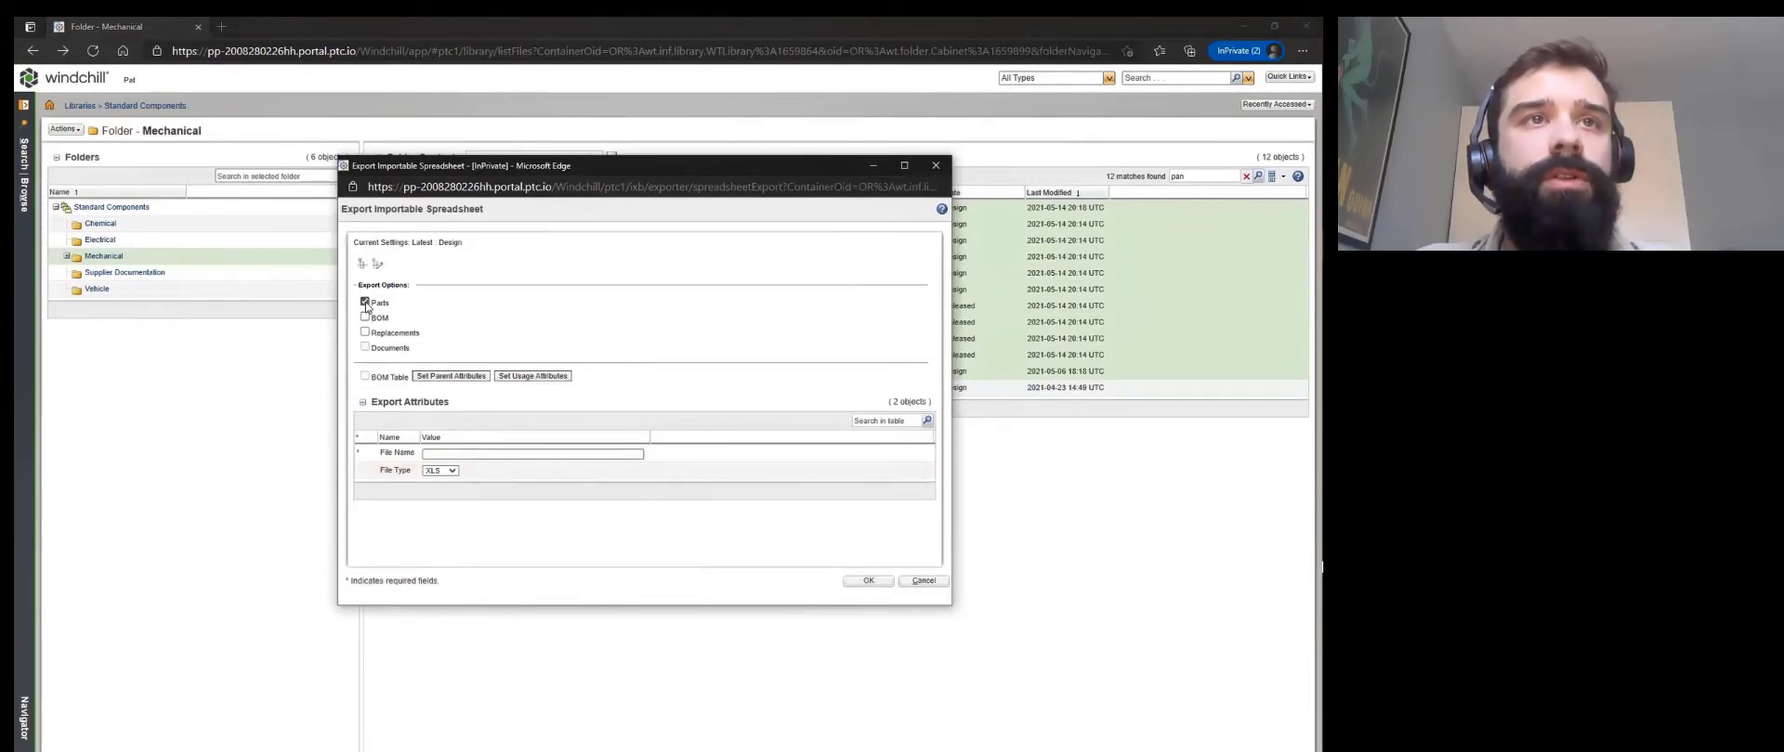
left_click(469, 453)
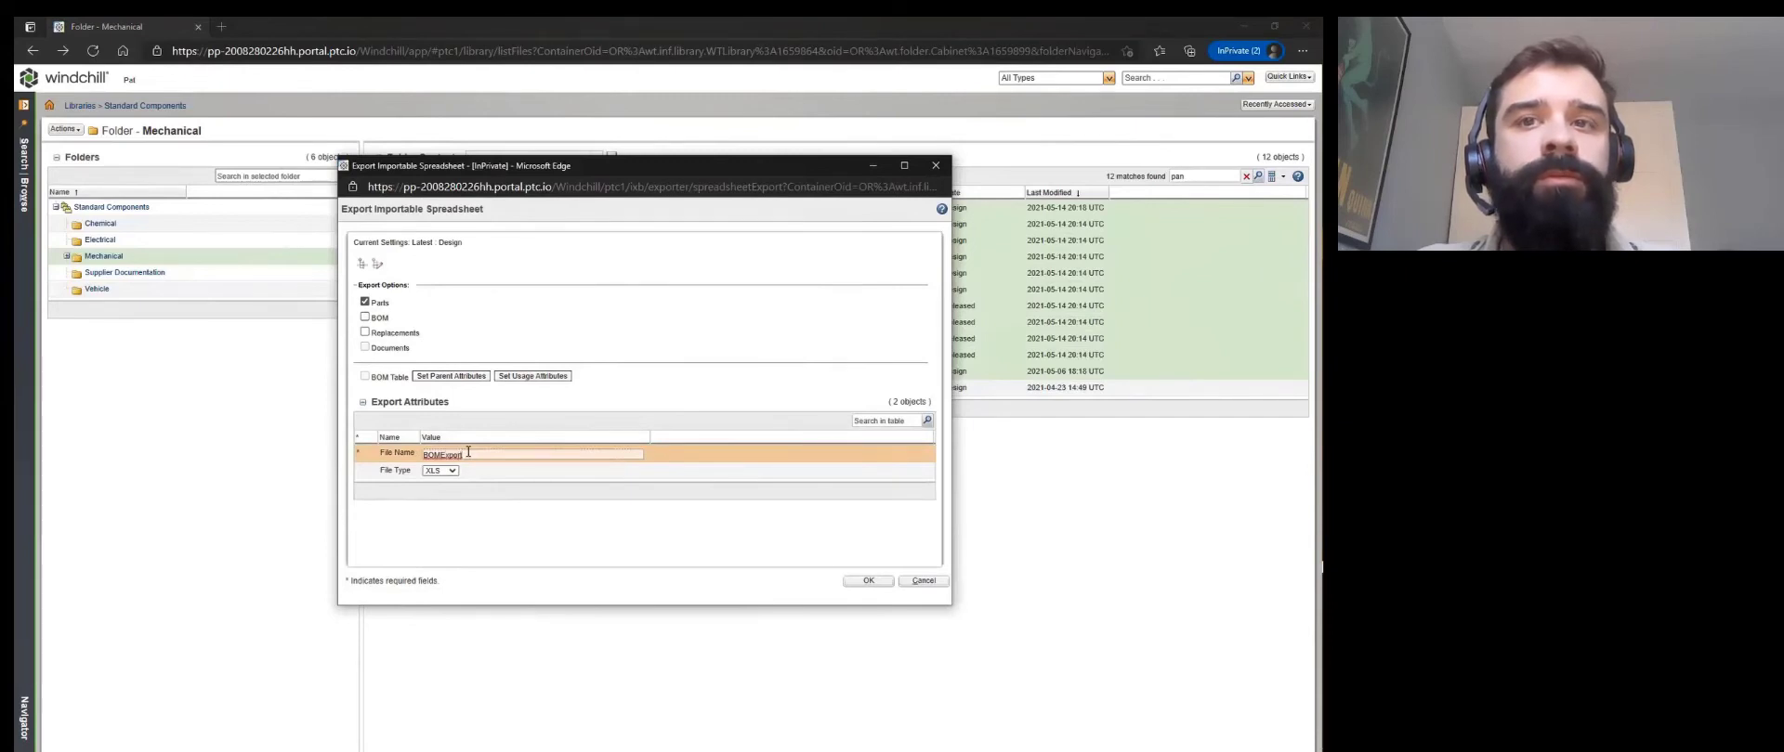
left_click(872, 582)
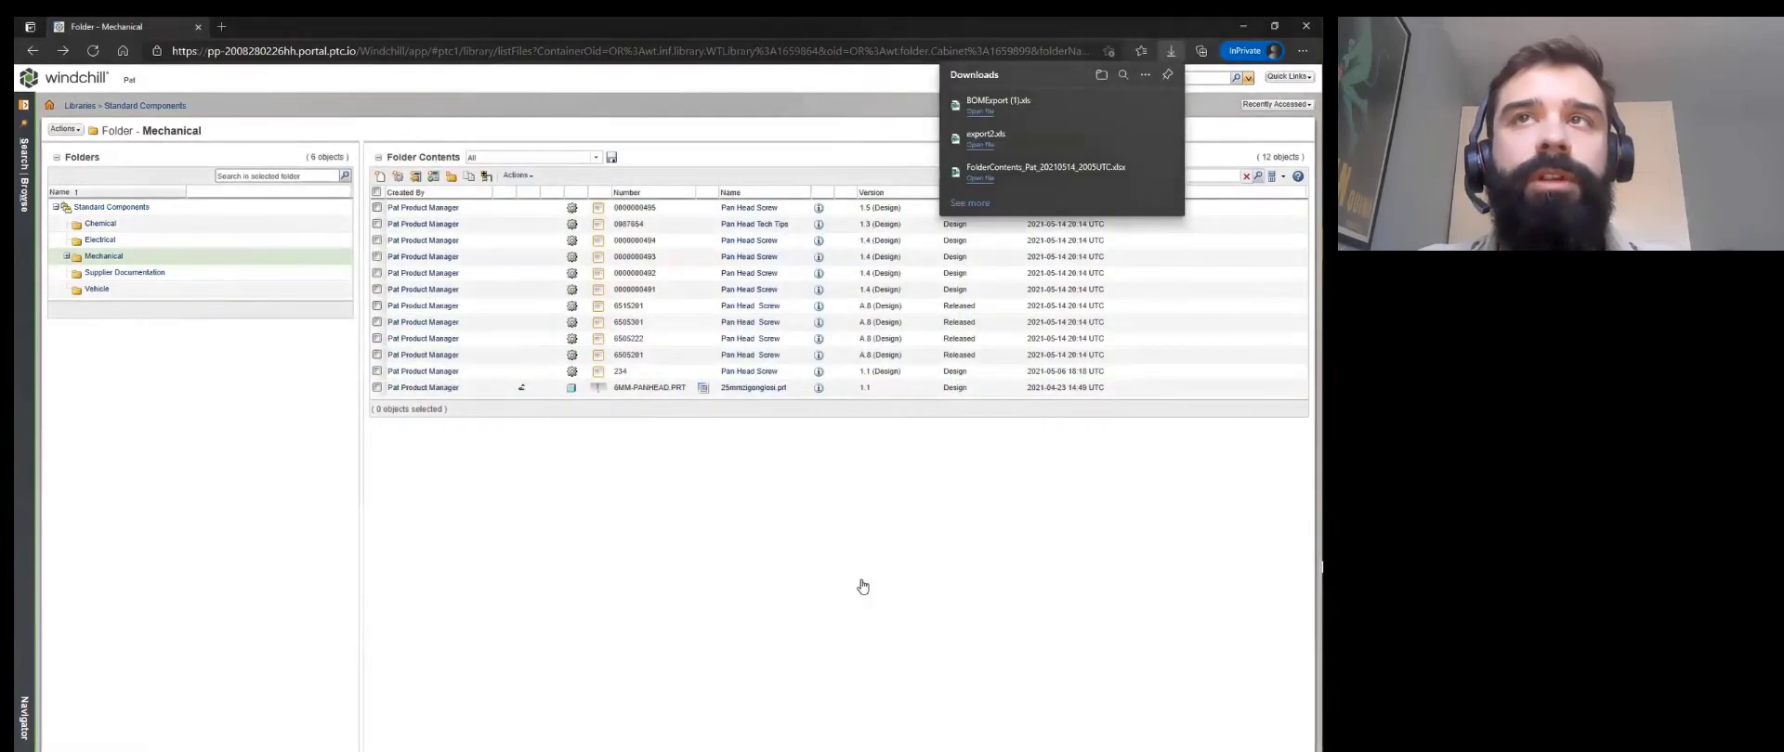
Open the exported BOMExport (1).xls spreadsheet in Excel and enable it for editing.
left_click(980, 112)
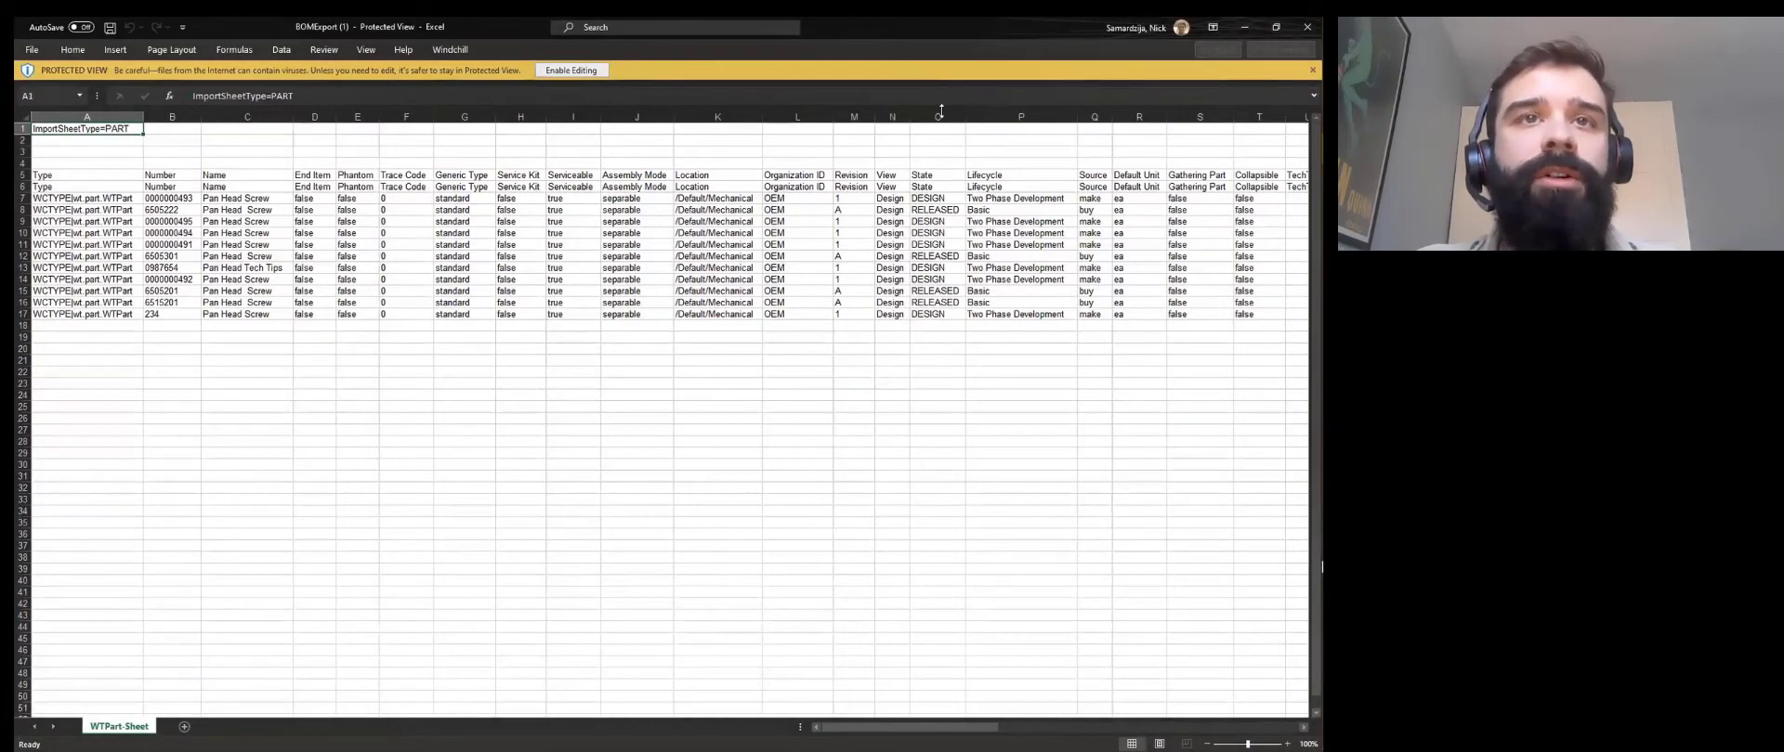
left_click(571, 69)
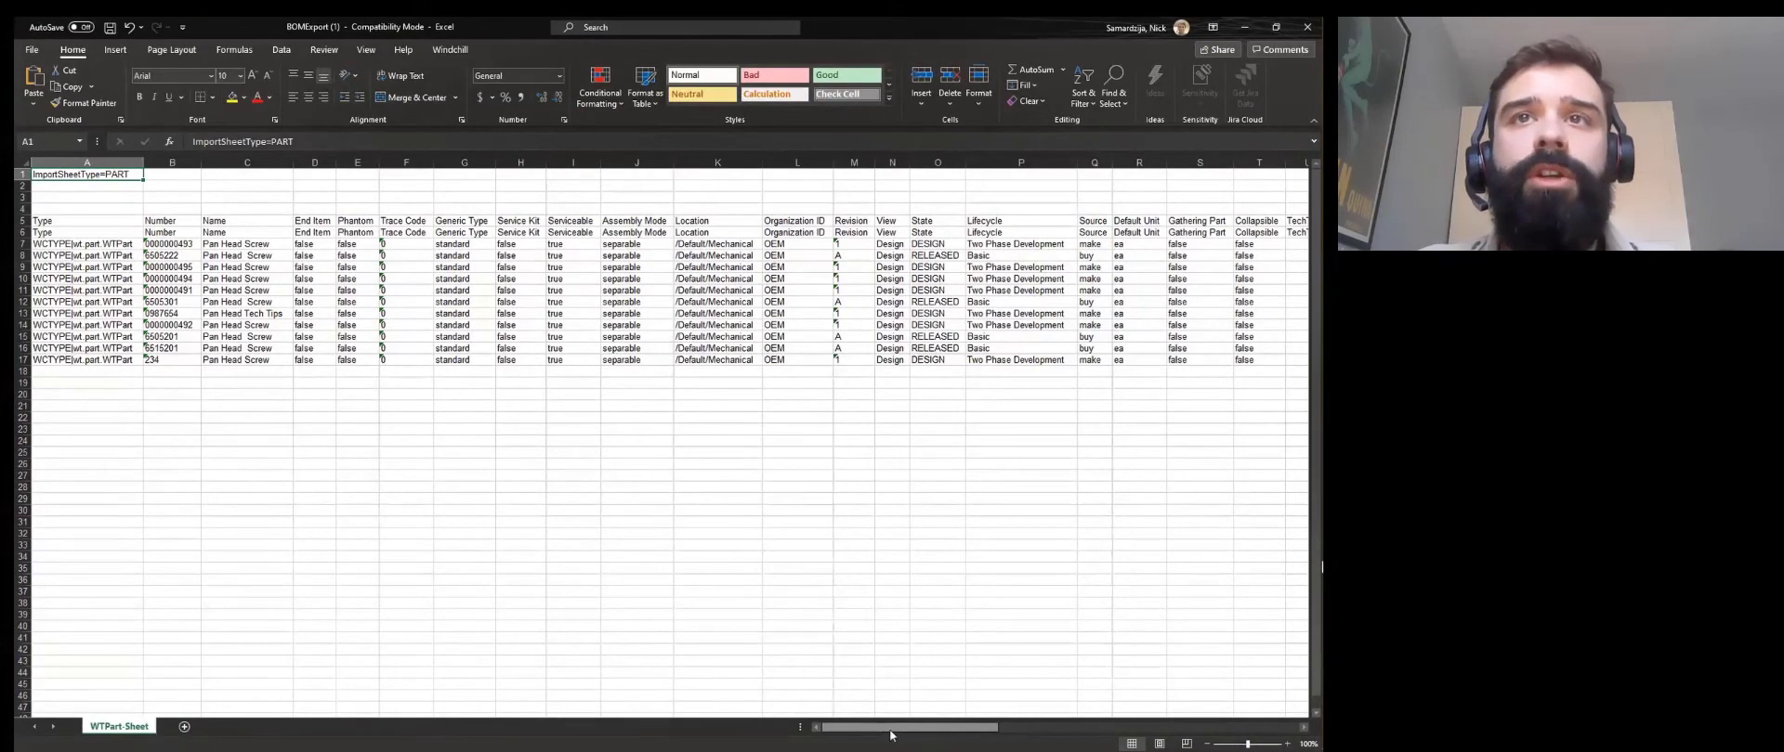
left_click_drag(890, 736, 1091, 748)
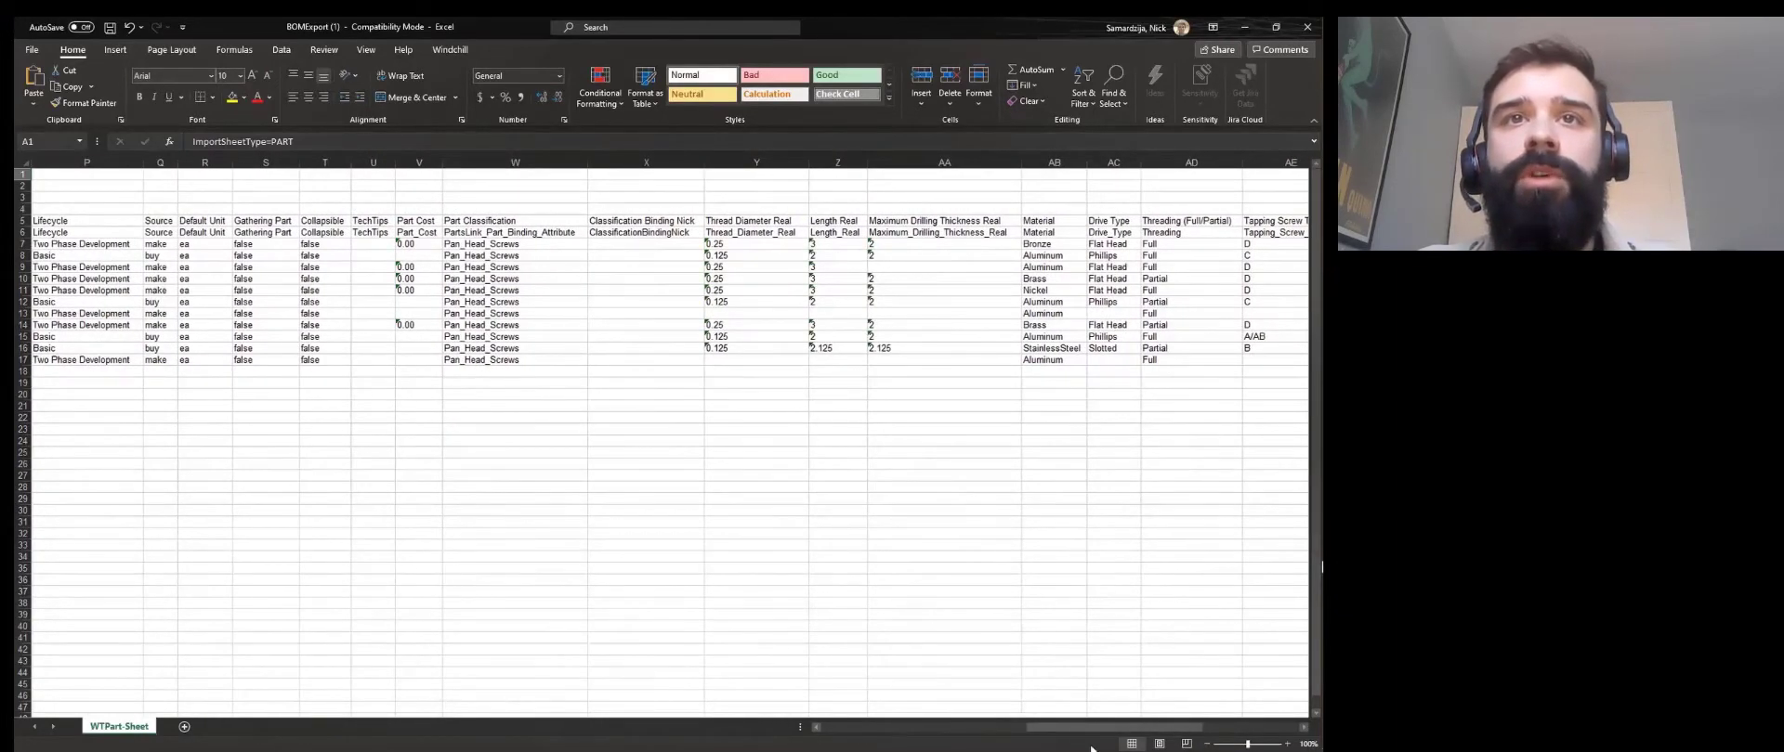
Set the material to Bronze and the drive type to Phillips for the part in row 14, and save the spreadsheet.
left_click(1044, 326)
type("Bronze")
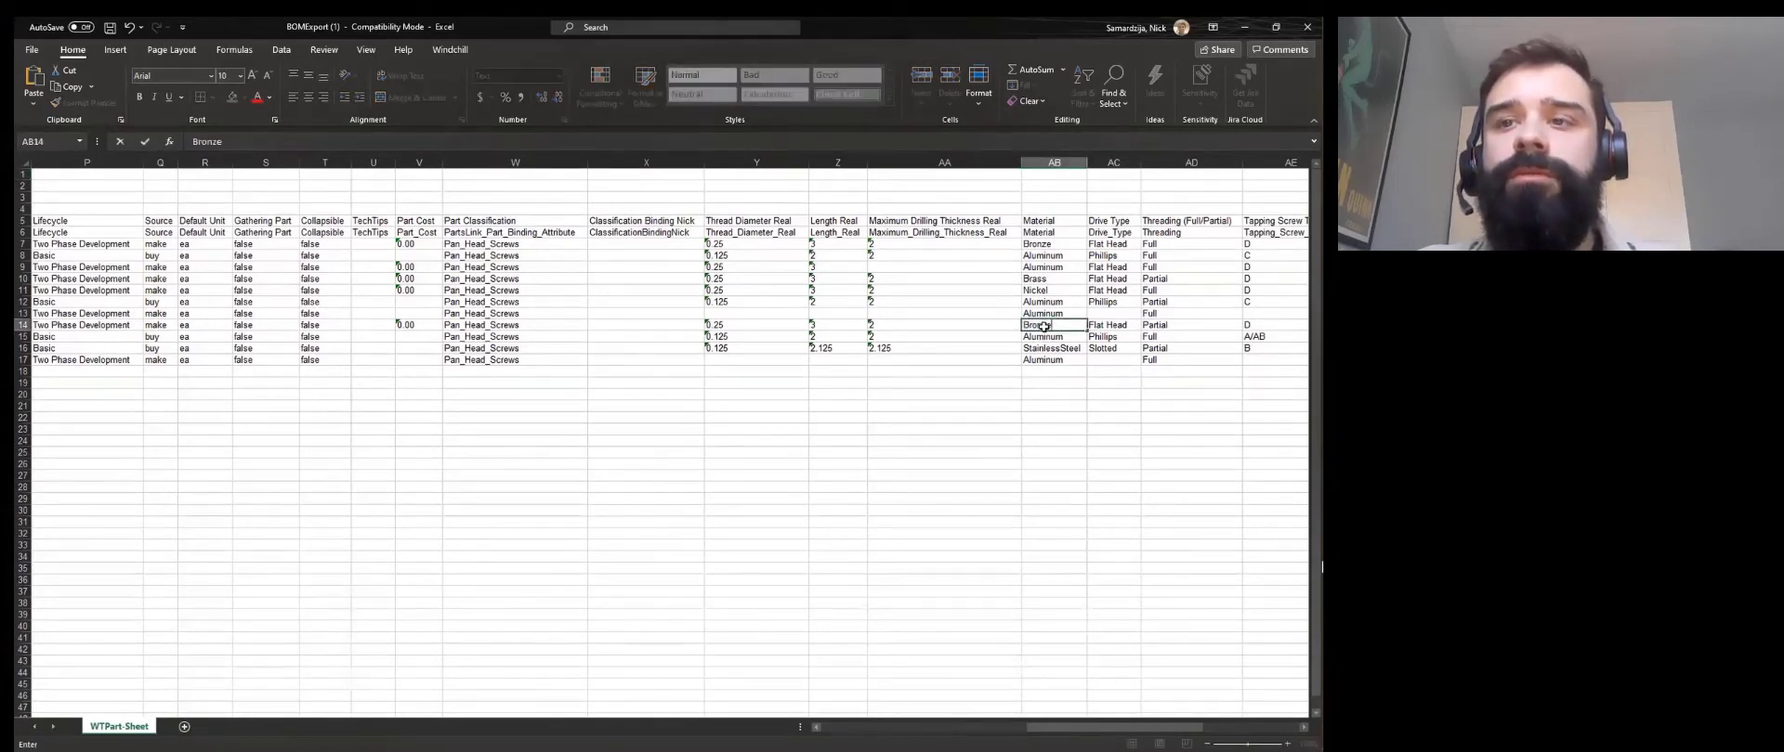
key("Tab")
type("Phillips")
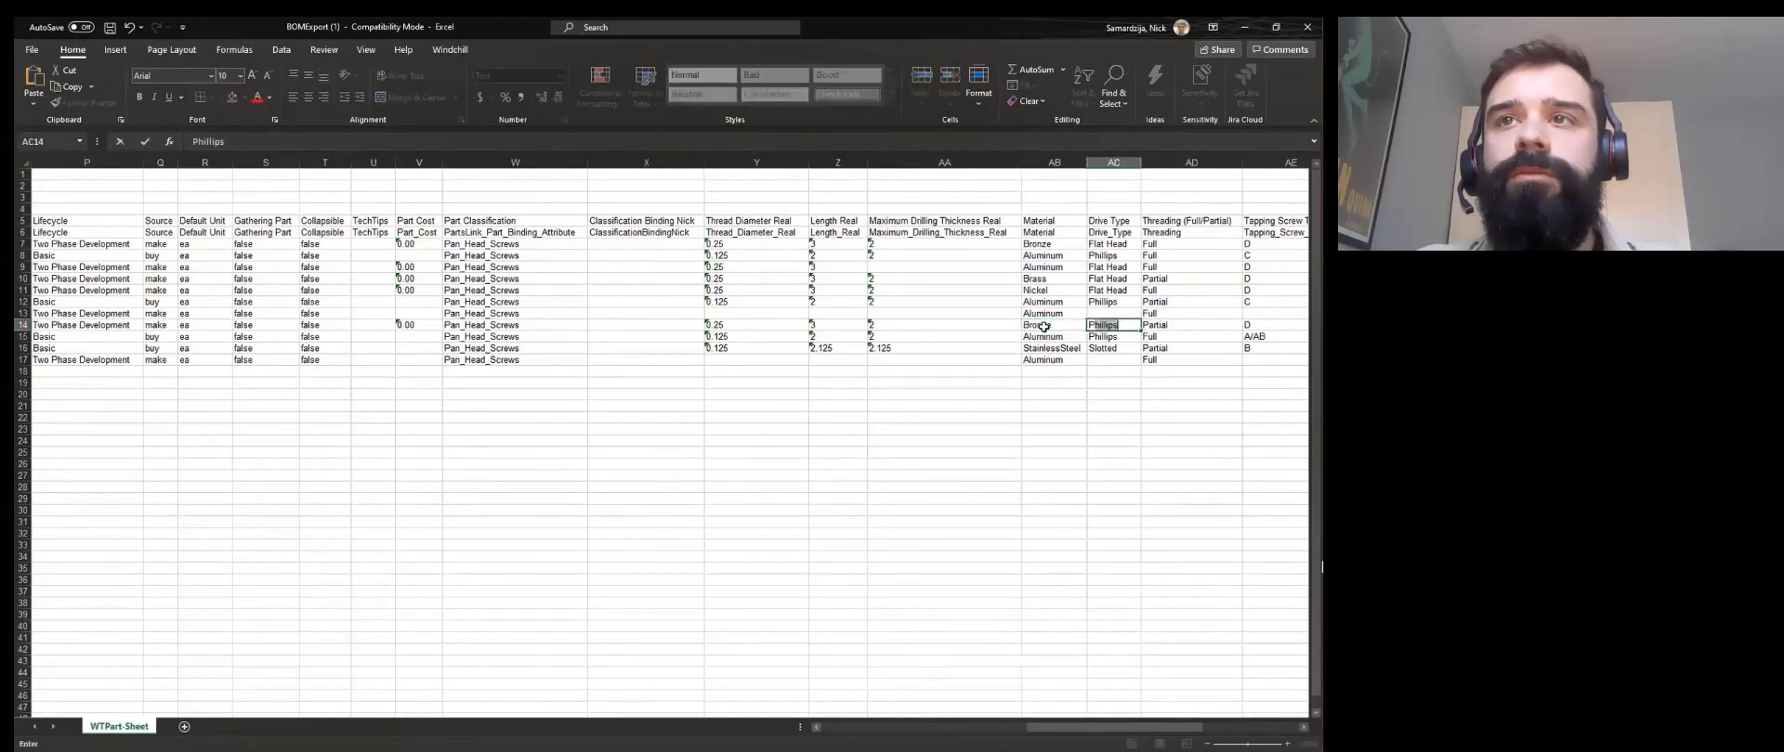
key("Return")
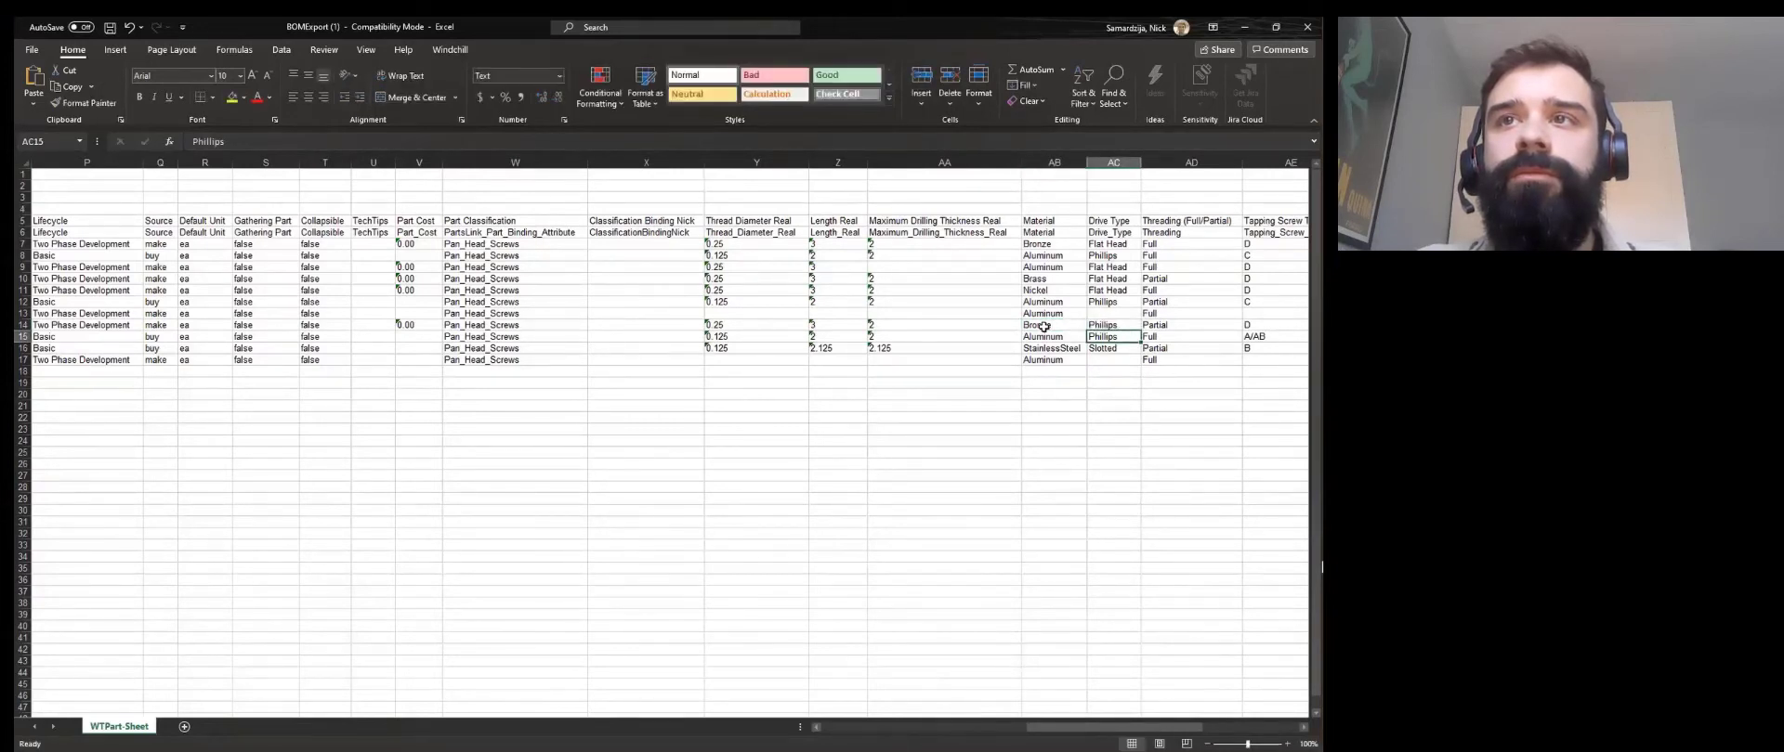
left_click(33, 52)
left_click(53, 204)
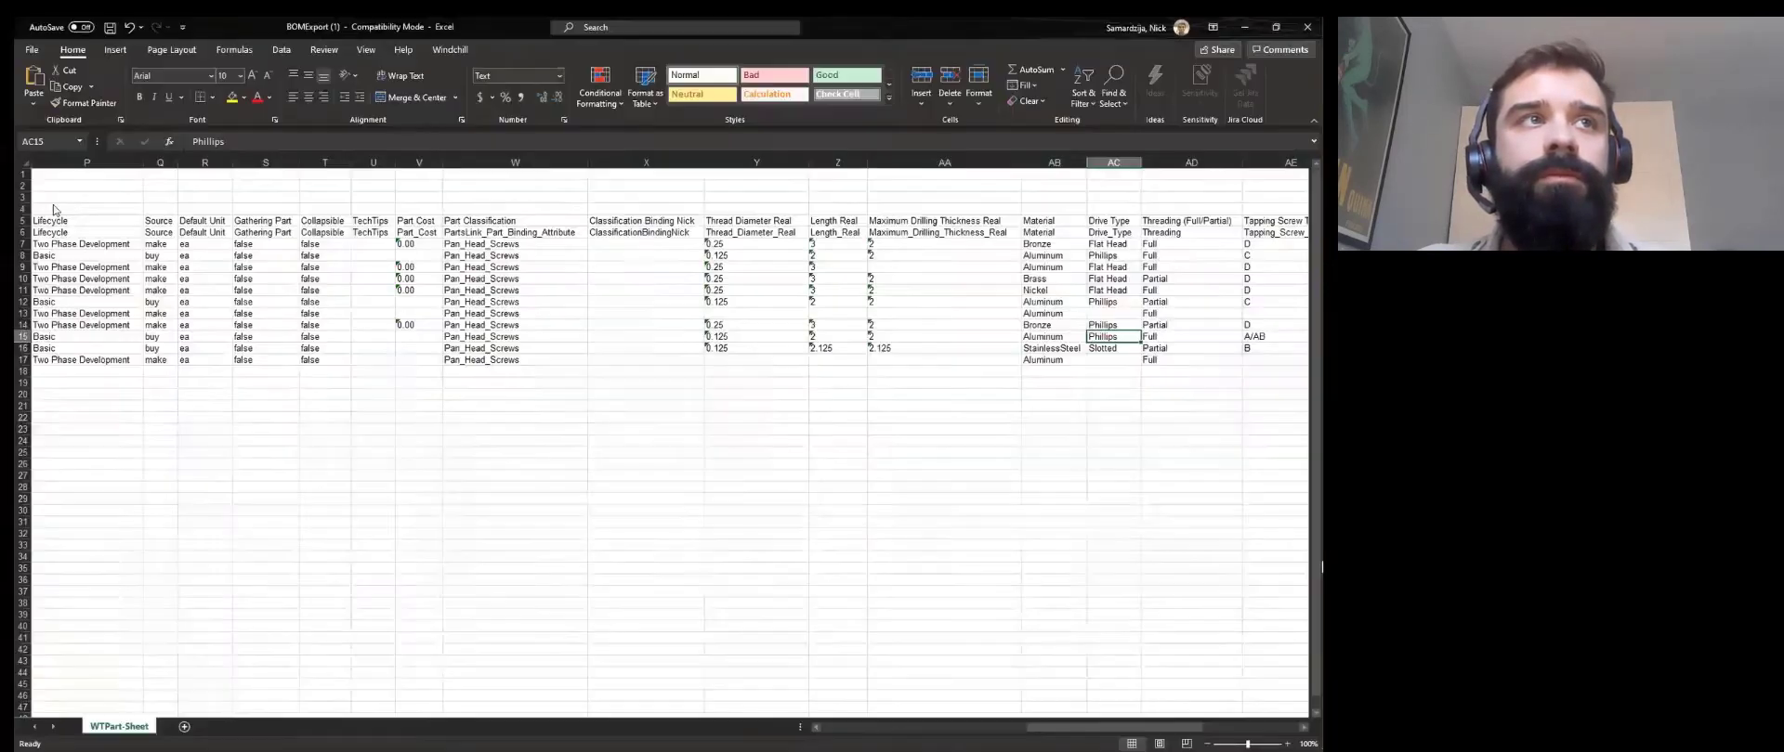
Switch back to Windchill and choose BOMExport (1).xls from Downloads as the file for a spreadsheet import.
key("alt+Tab")
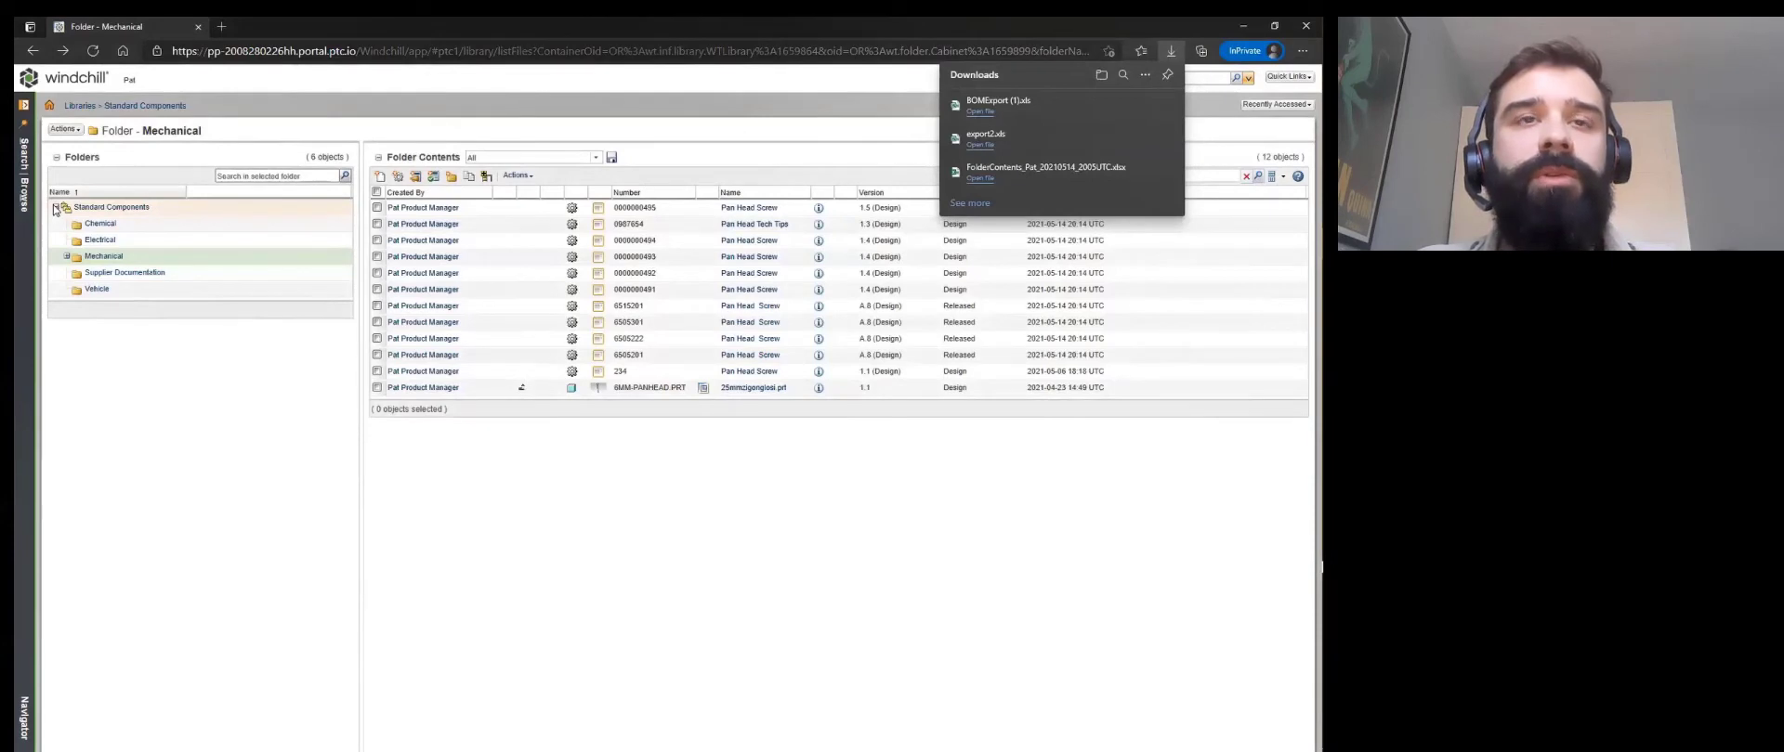
left_click(530, 176)
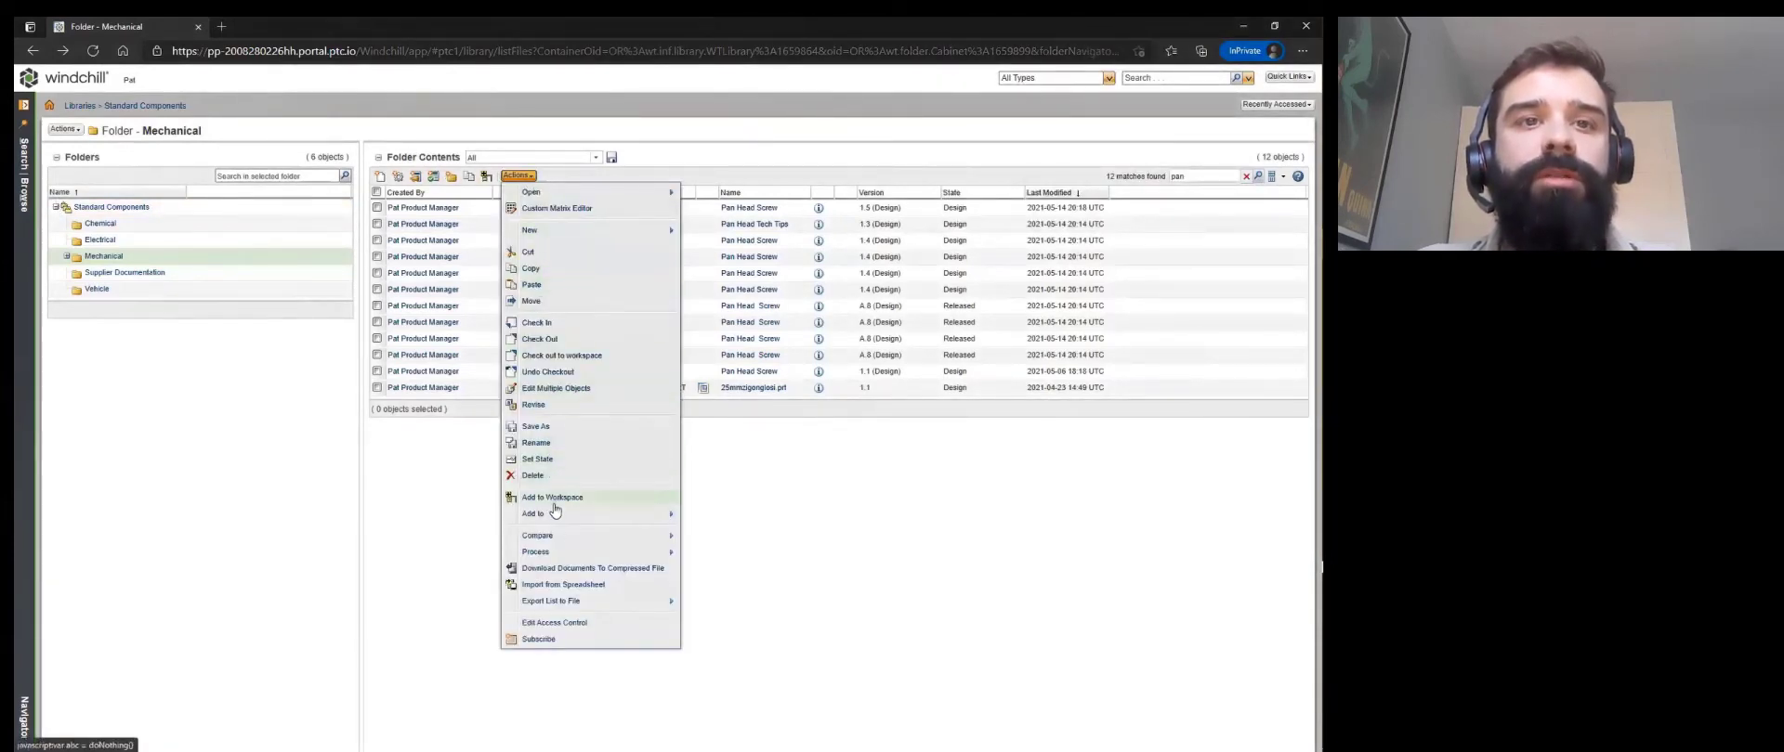
left_click(563, 584)
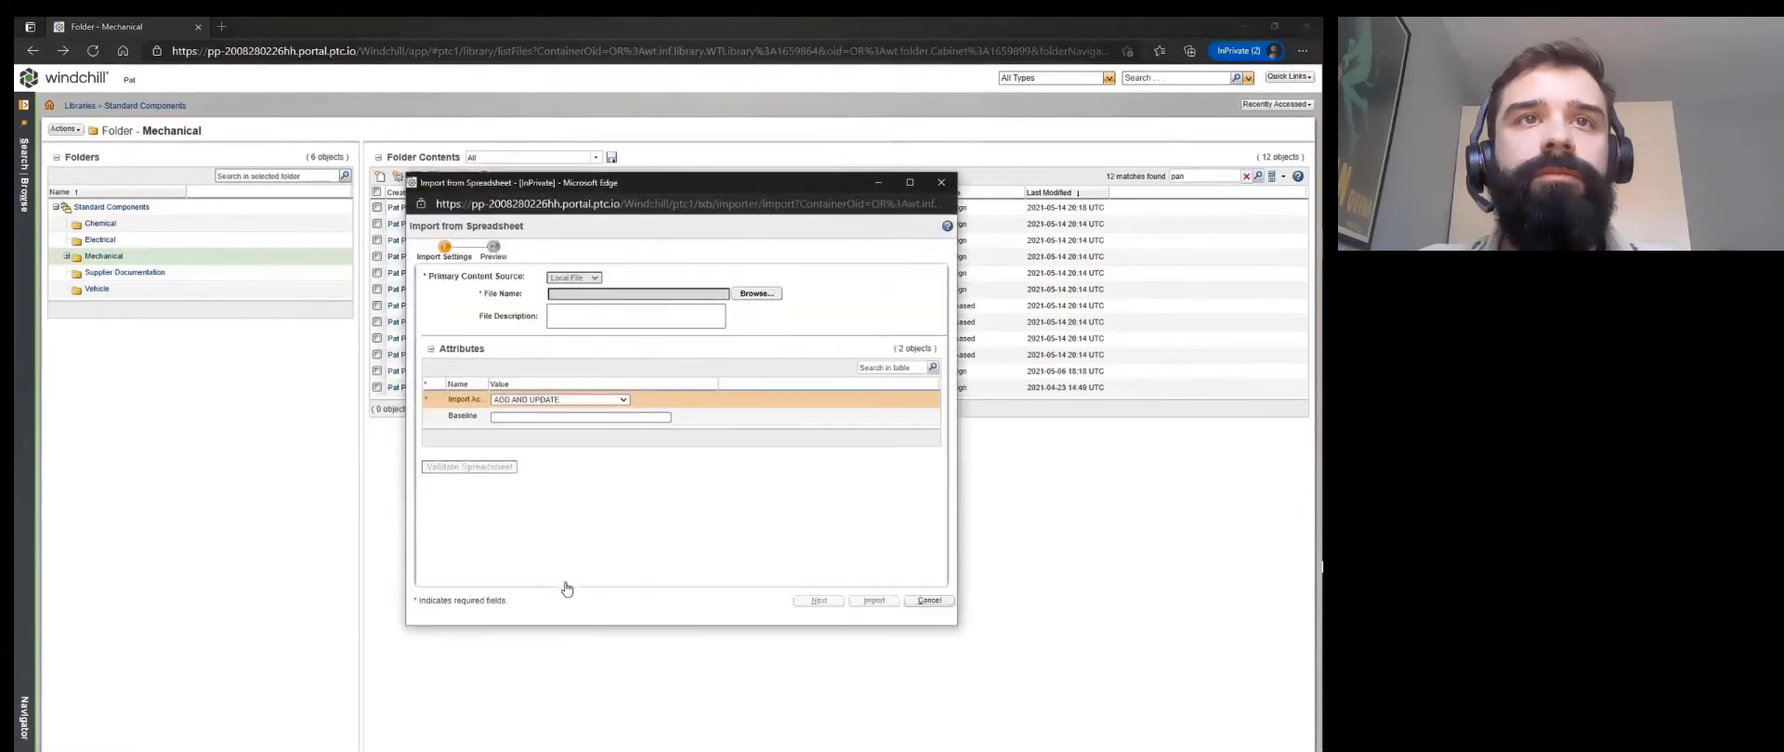
left_click(757, 296)
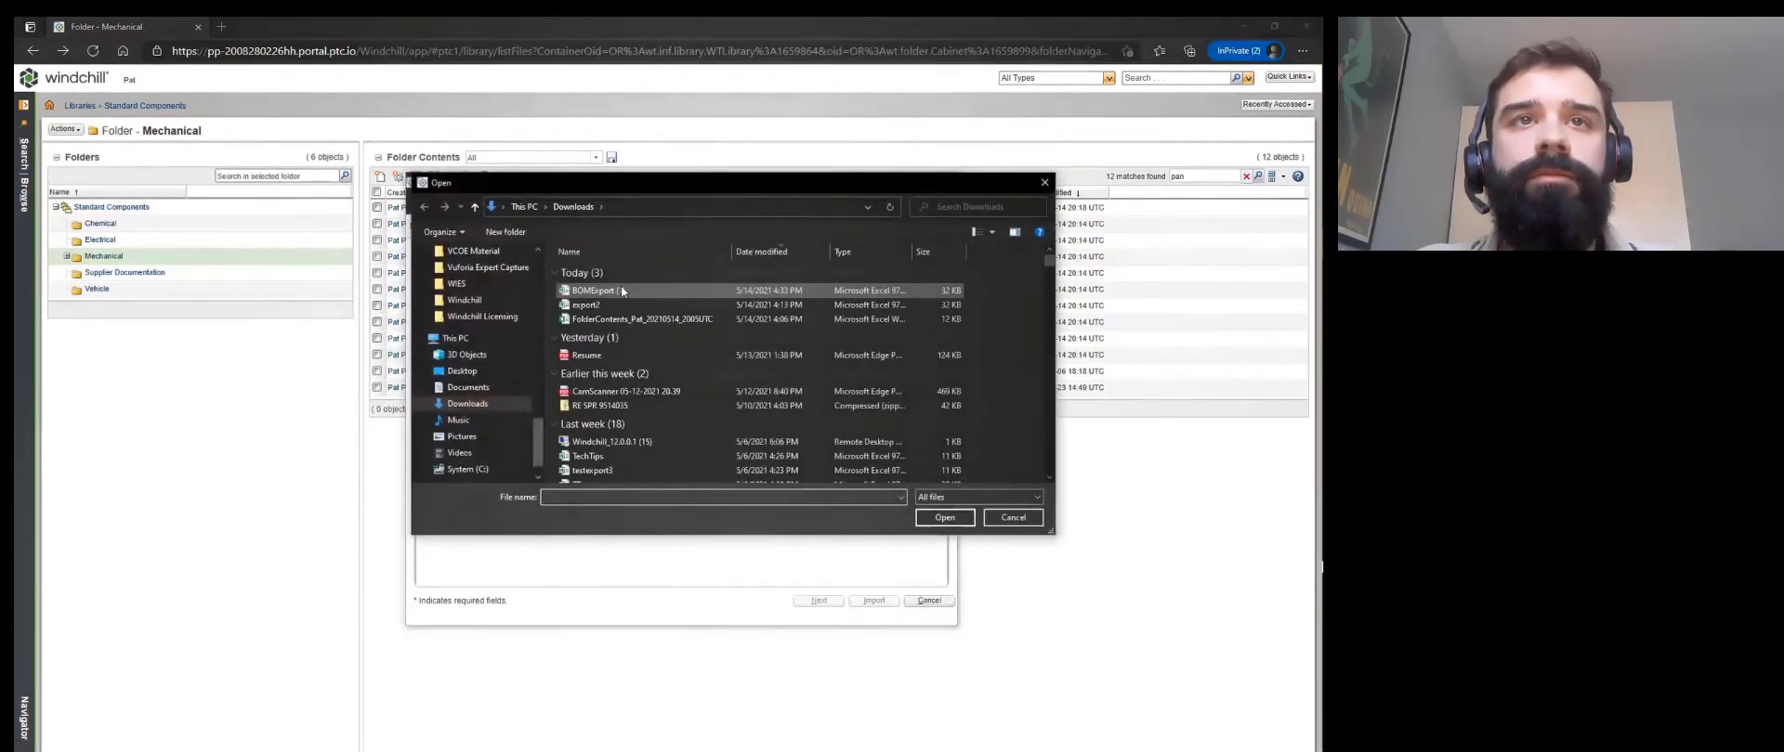
double_click(621, 290)
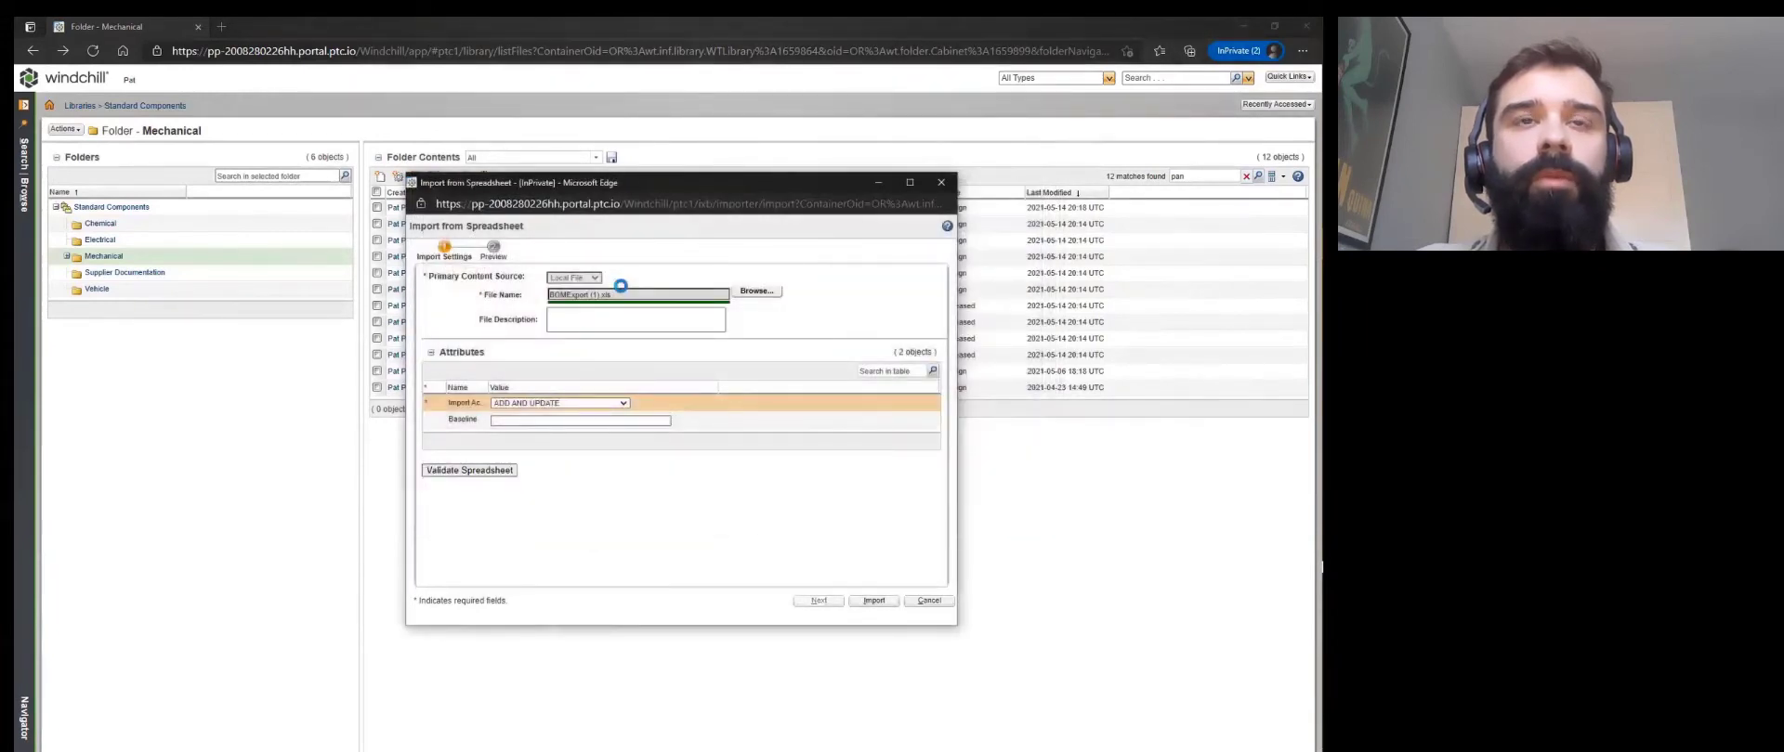
left_click(567, 404)
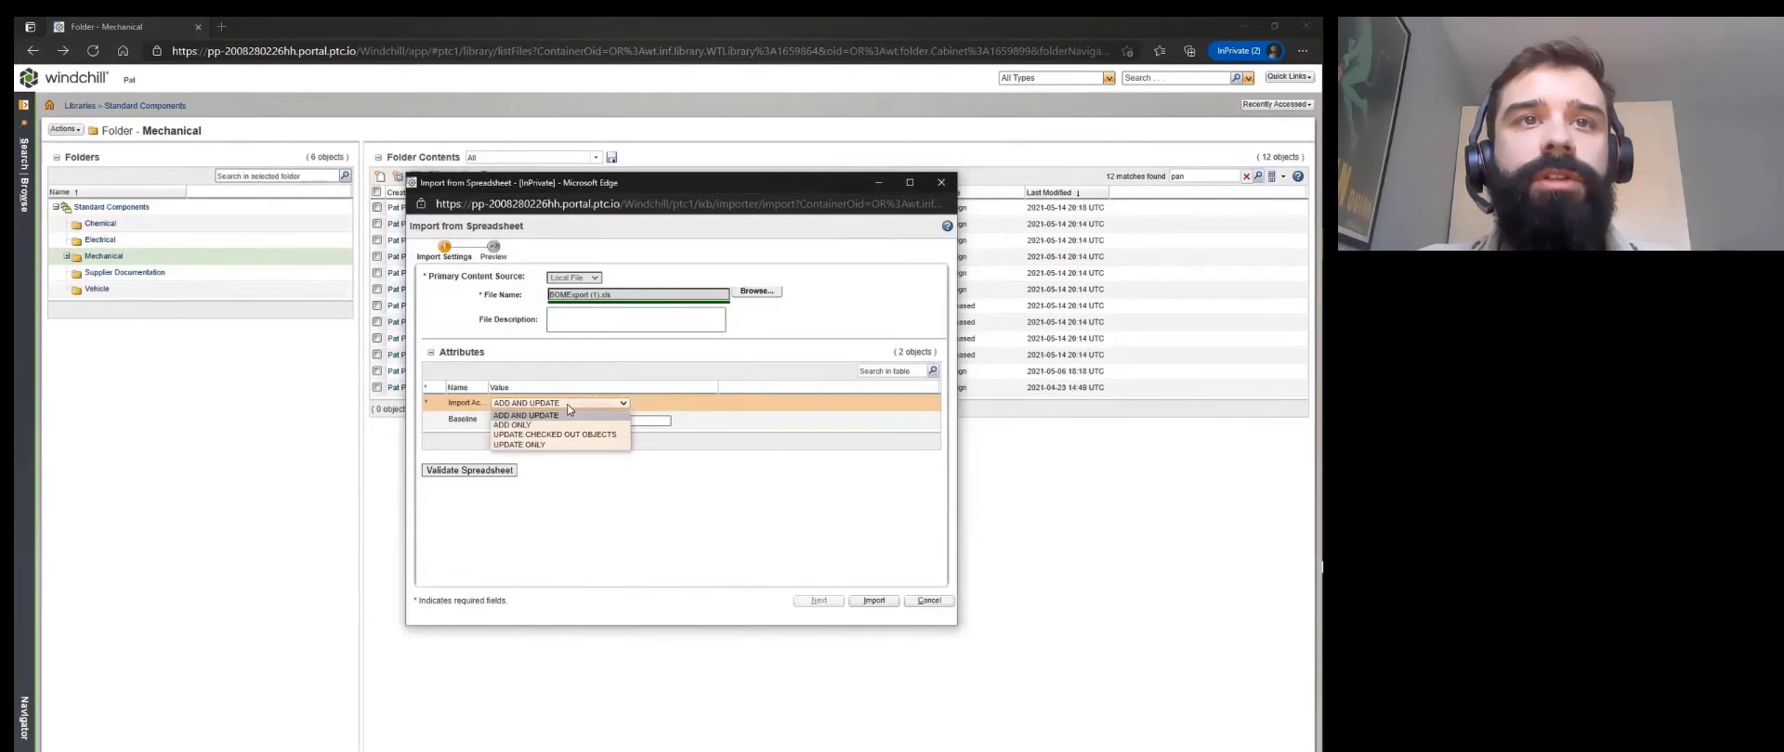
left_click(569, 414)
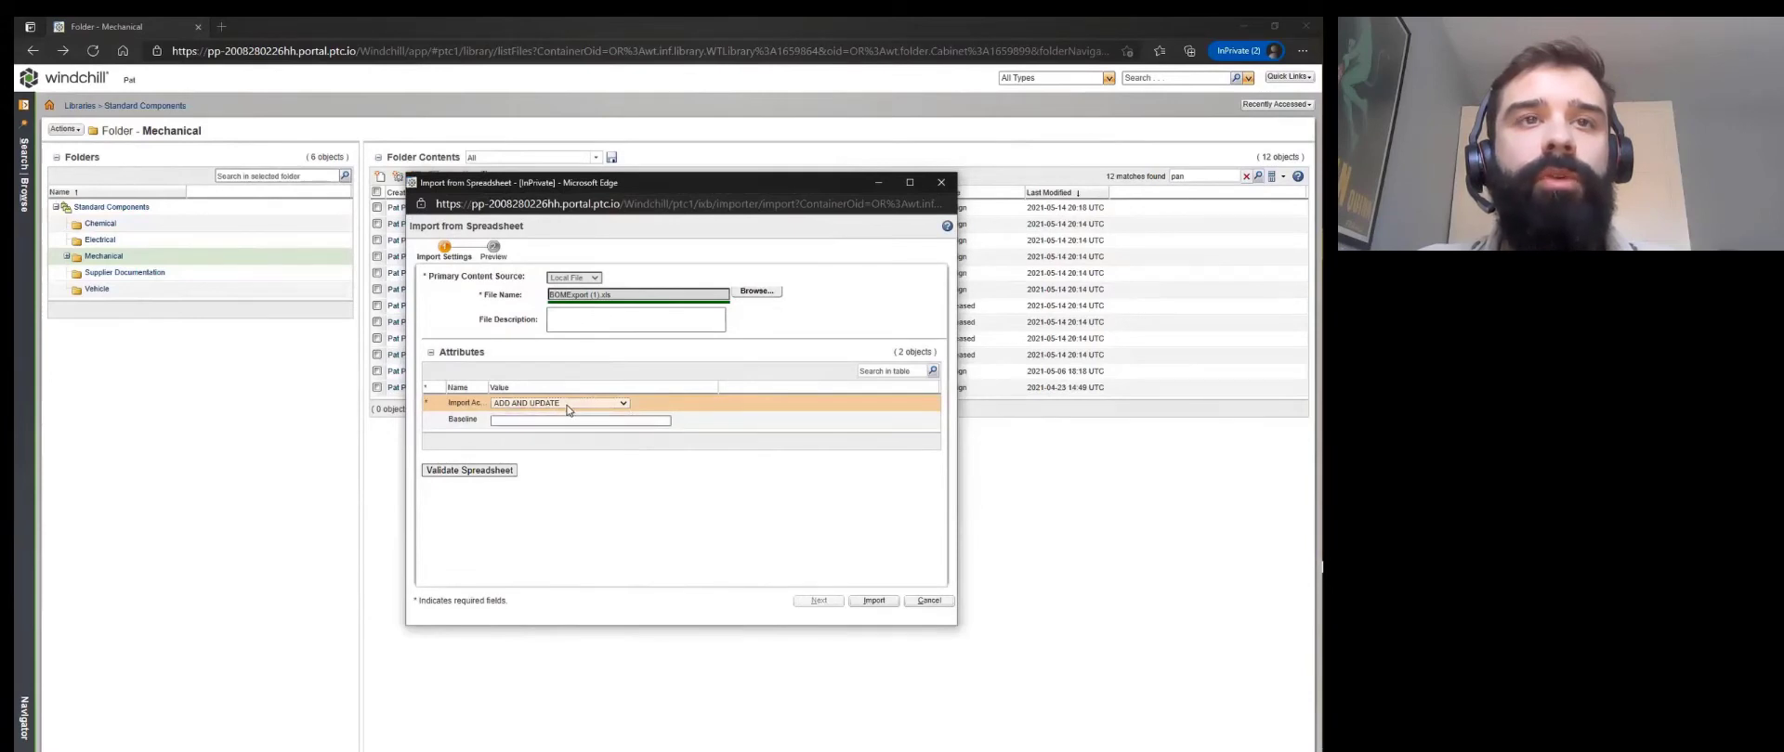
left_click(471, 472)
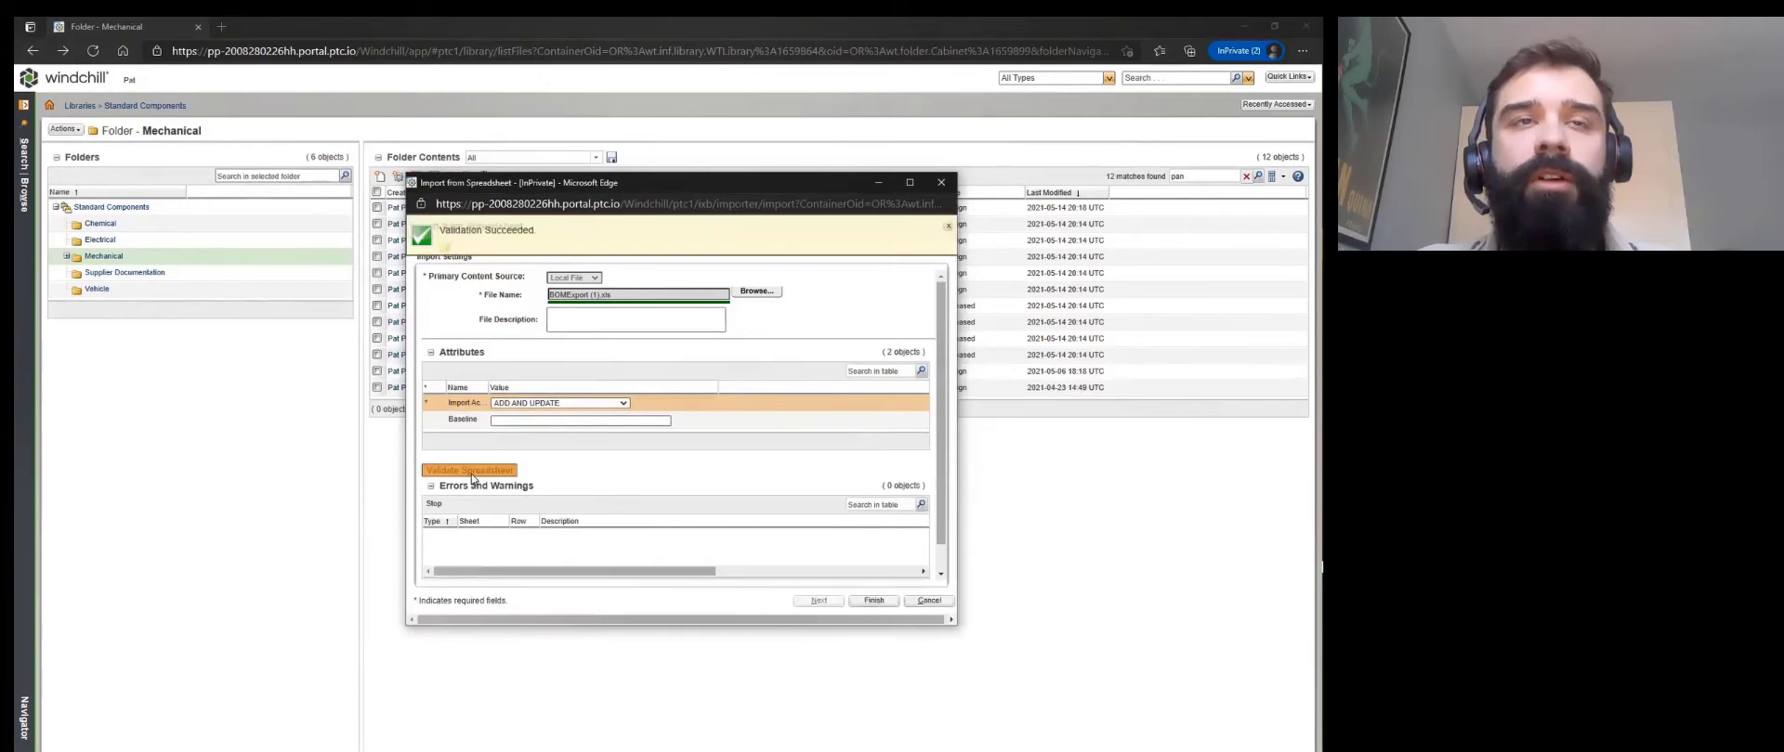
left_click(873, 602)
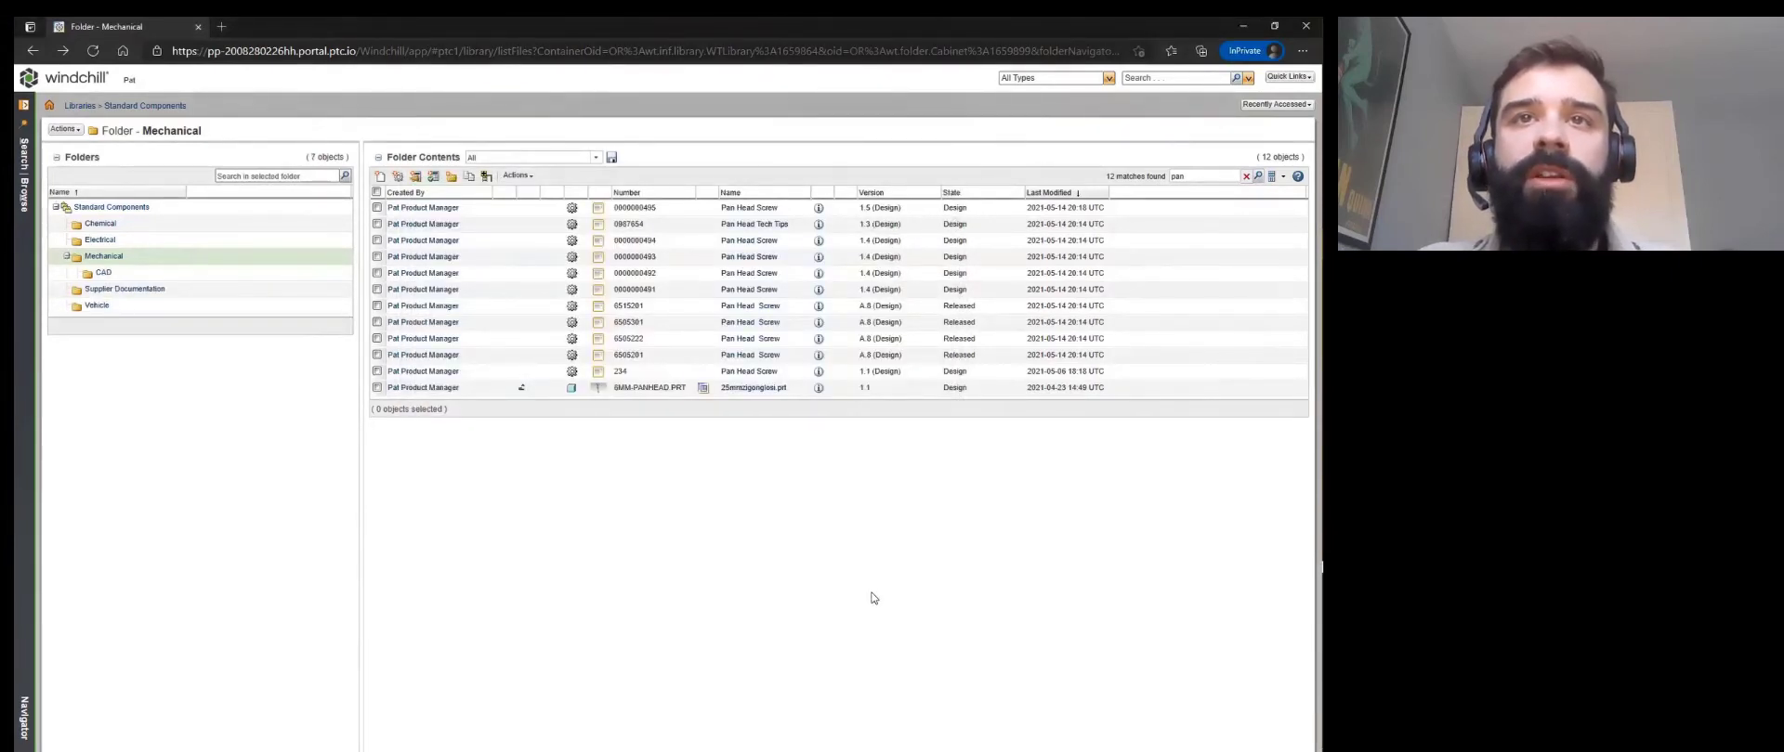
left_click(818, 275)
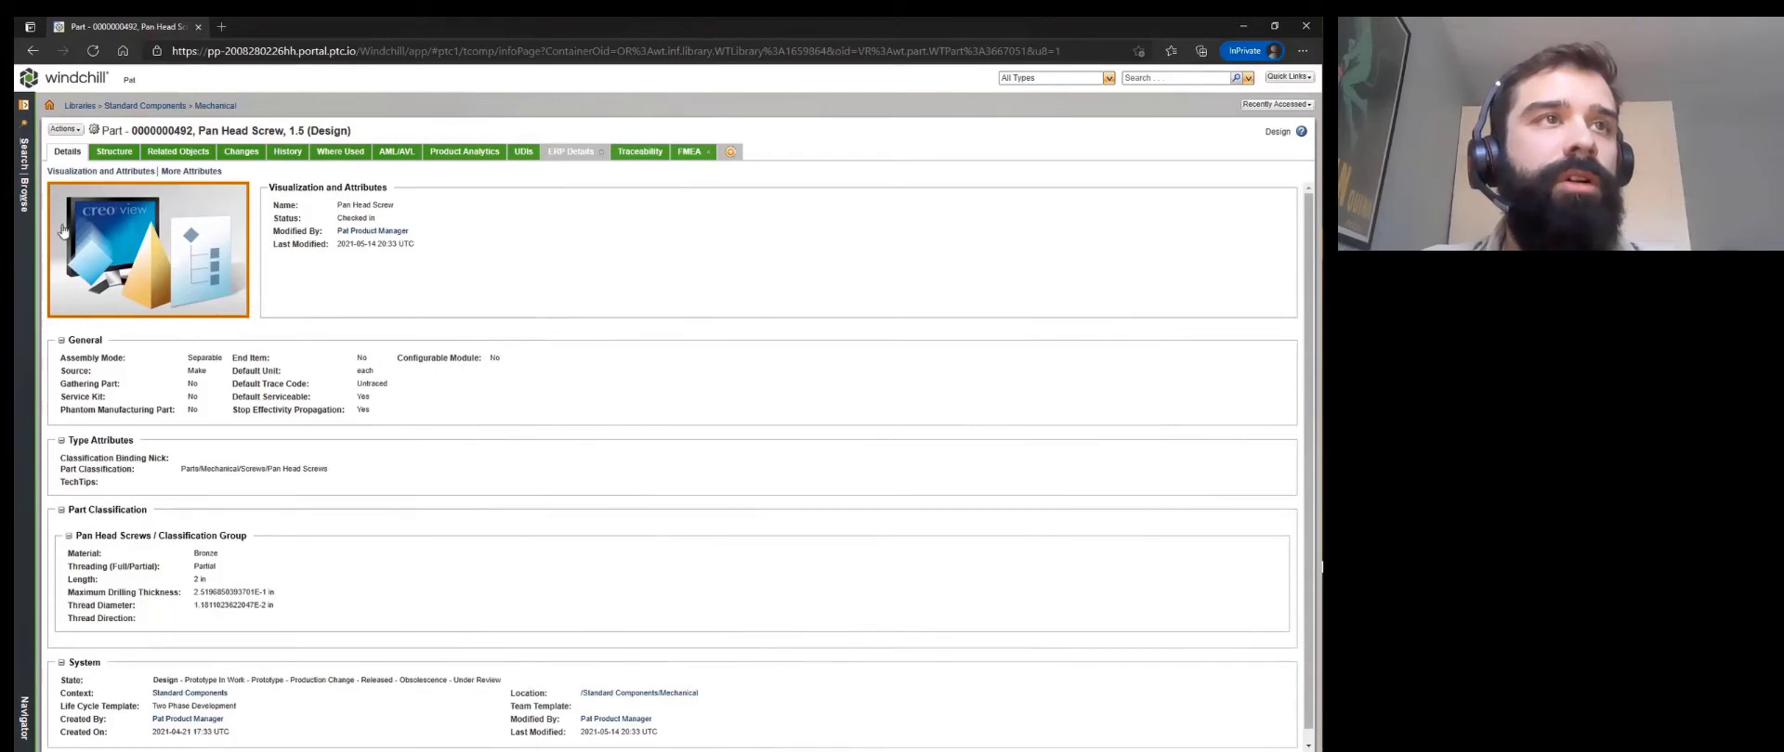
Open the advanced search and restrict the searched object types to Part only.
left_click(25, 175)
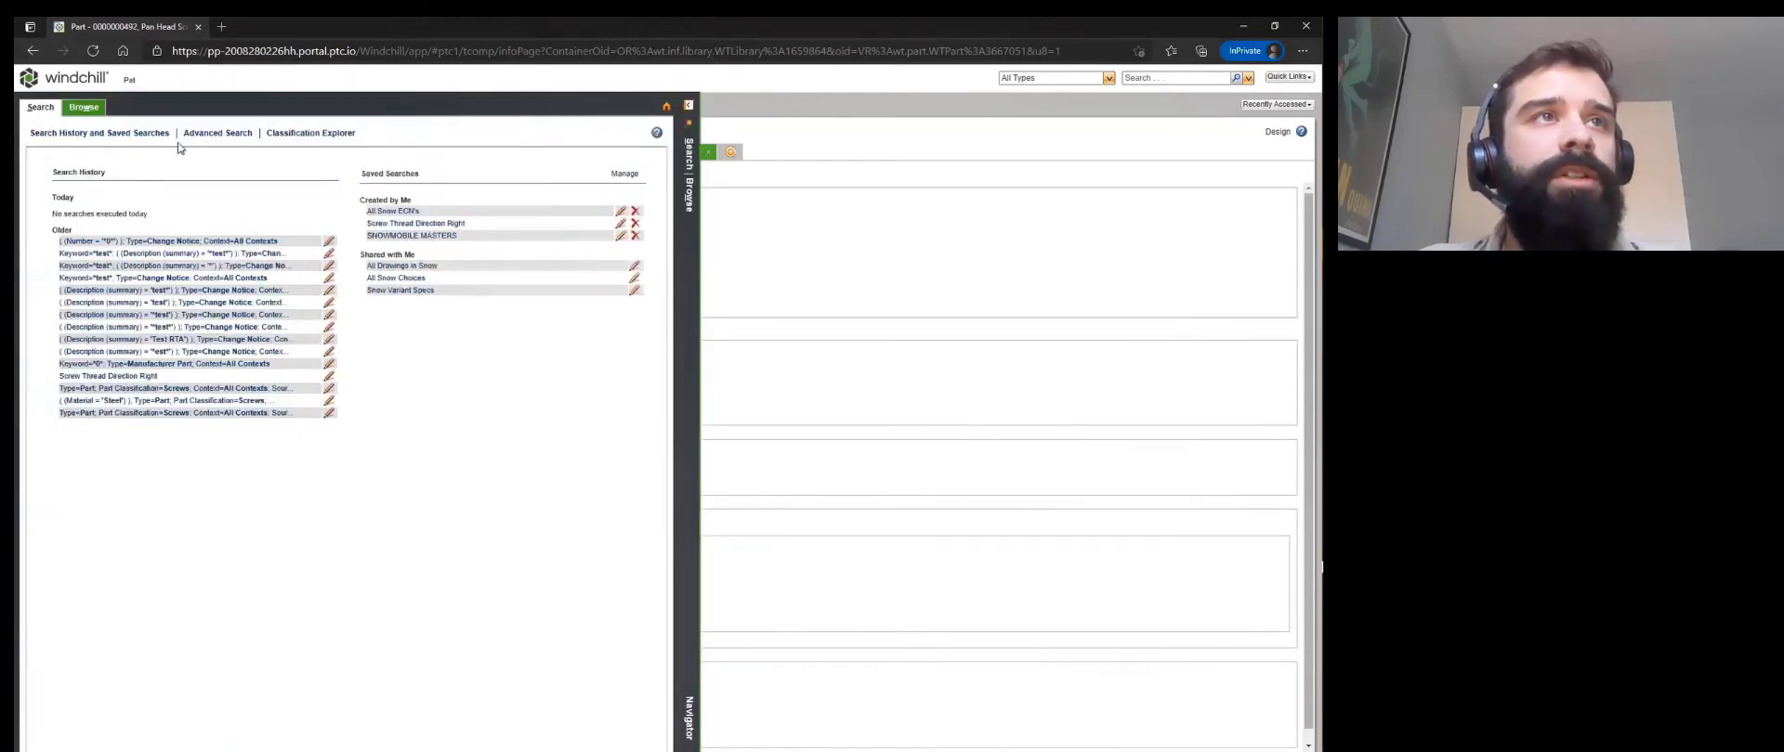
left_click(217, 134)
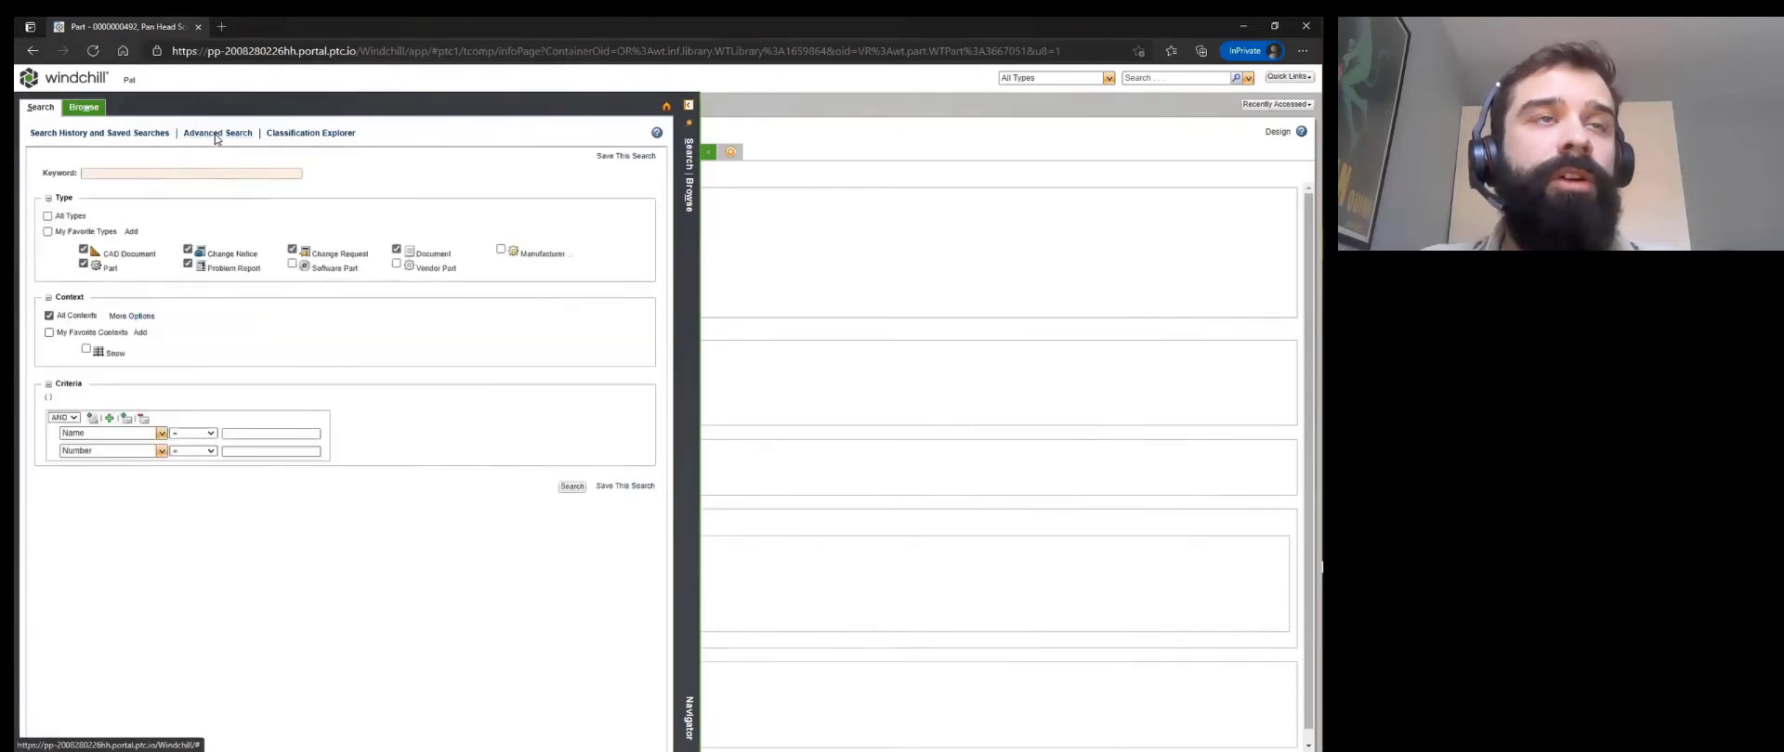
left_click(48, 232)
left_click(48, 232)
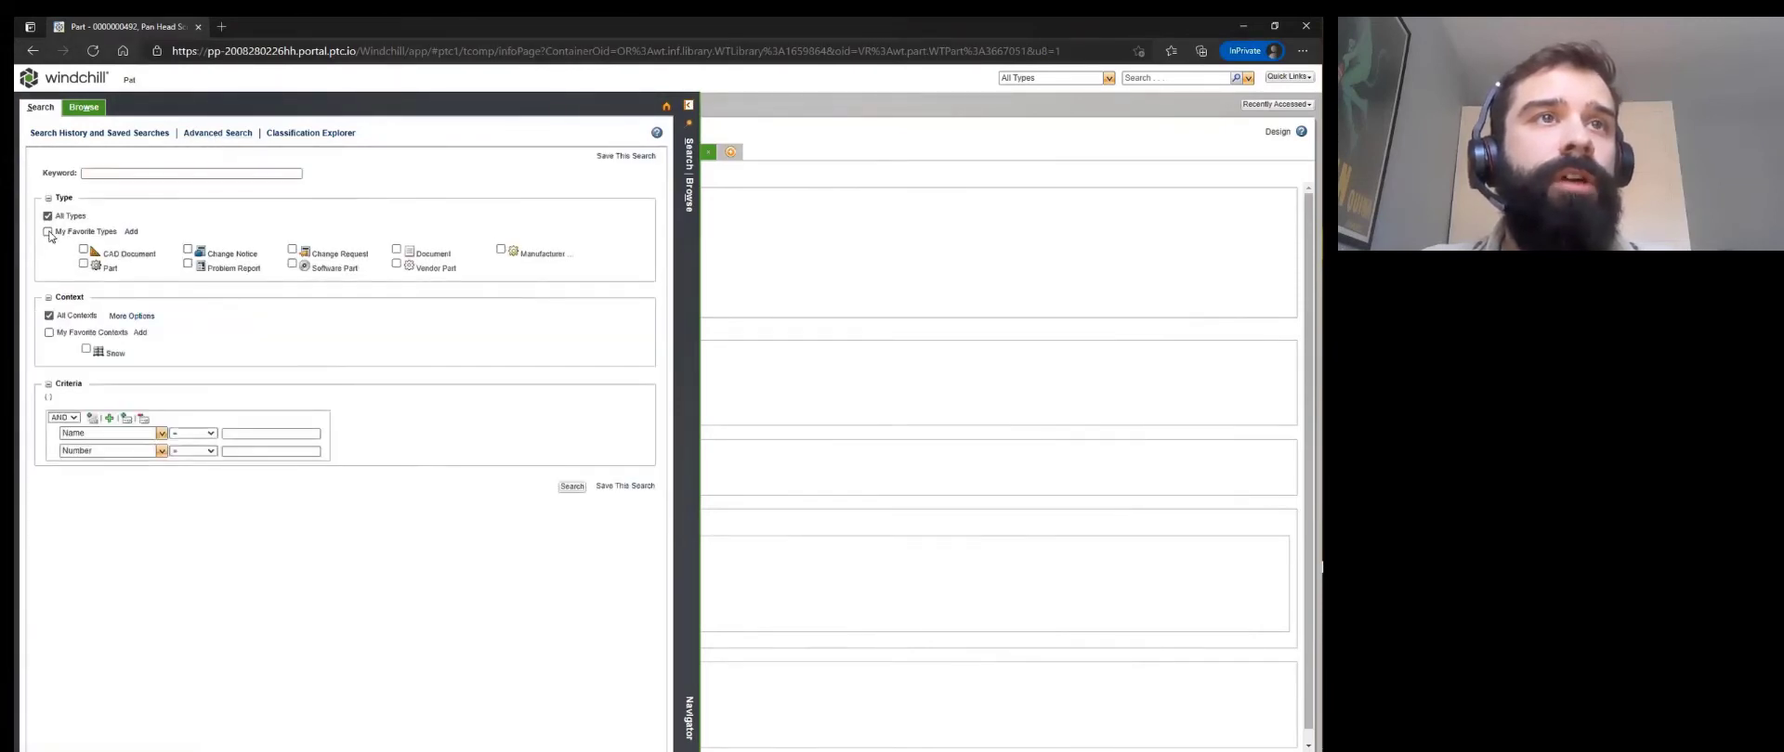
left_click(84, 265)
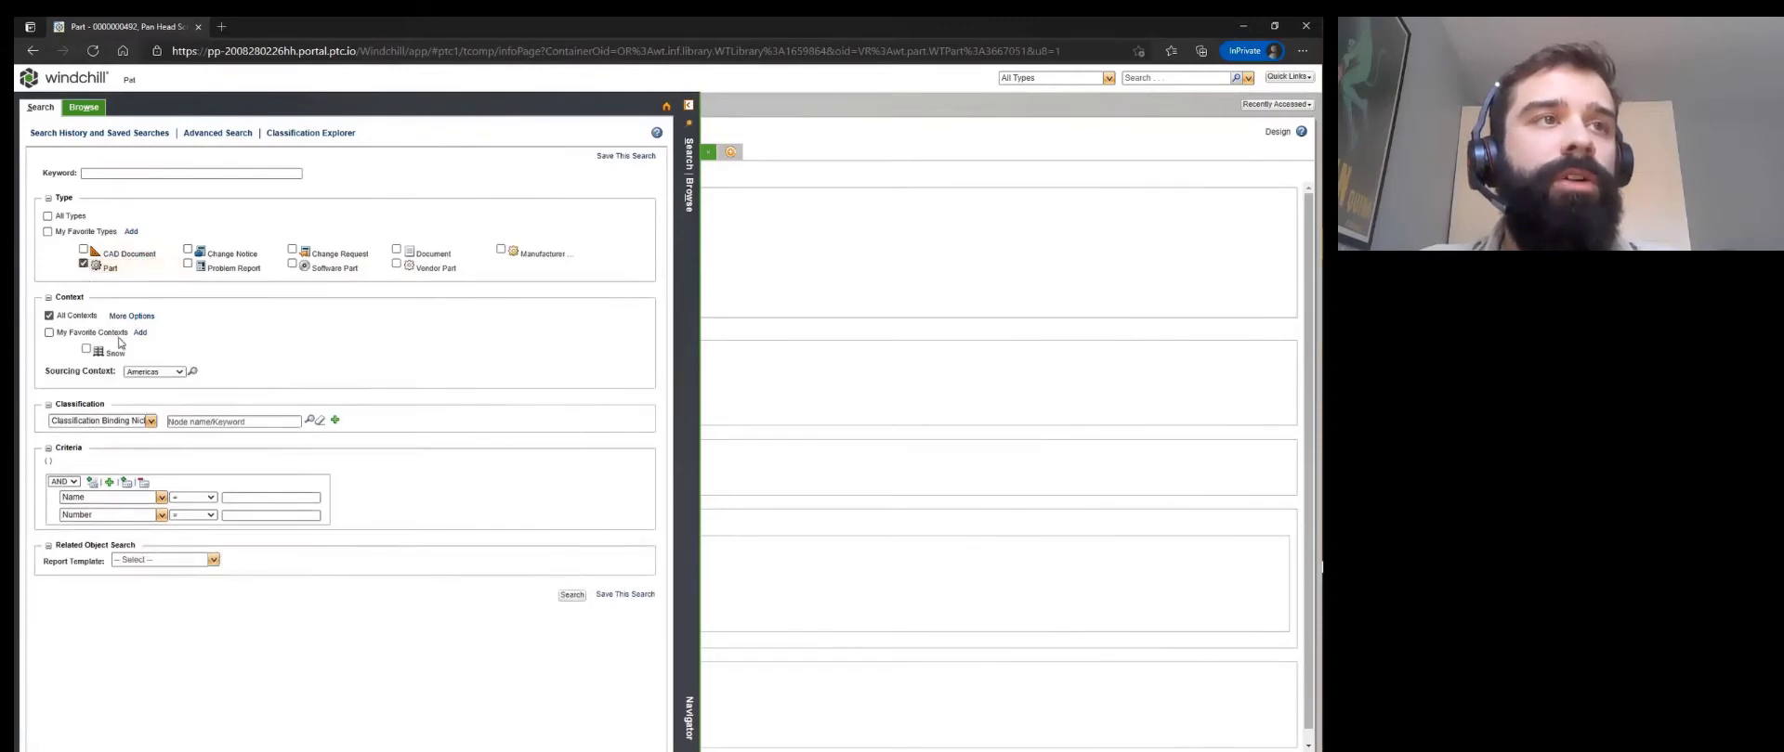
Set the search's classification criterion to Part Classification with the Screws node.
left_click(150, 421)
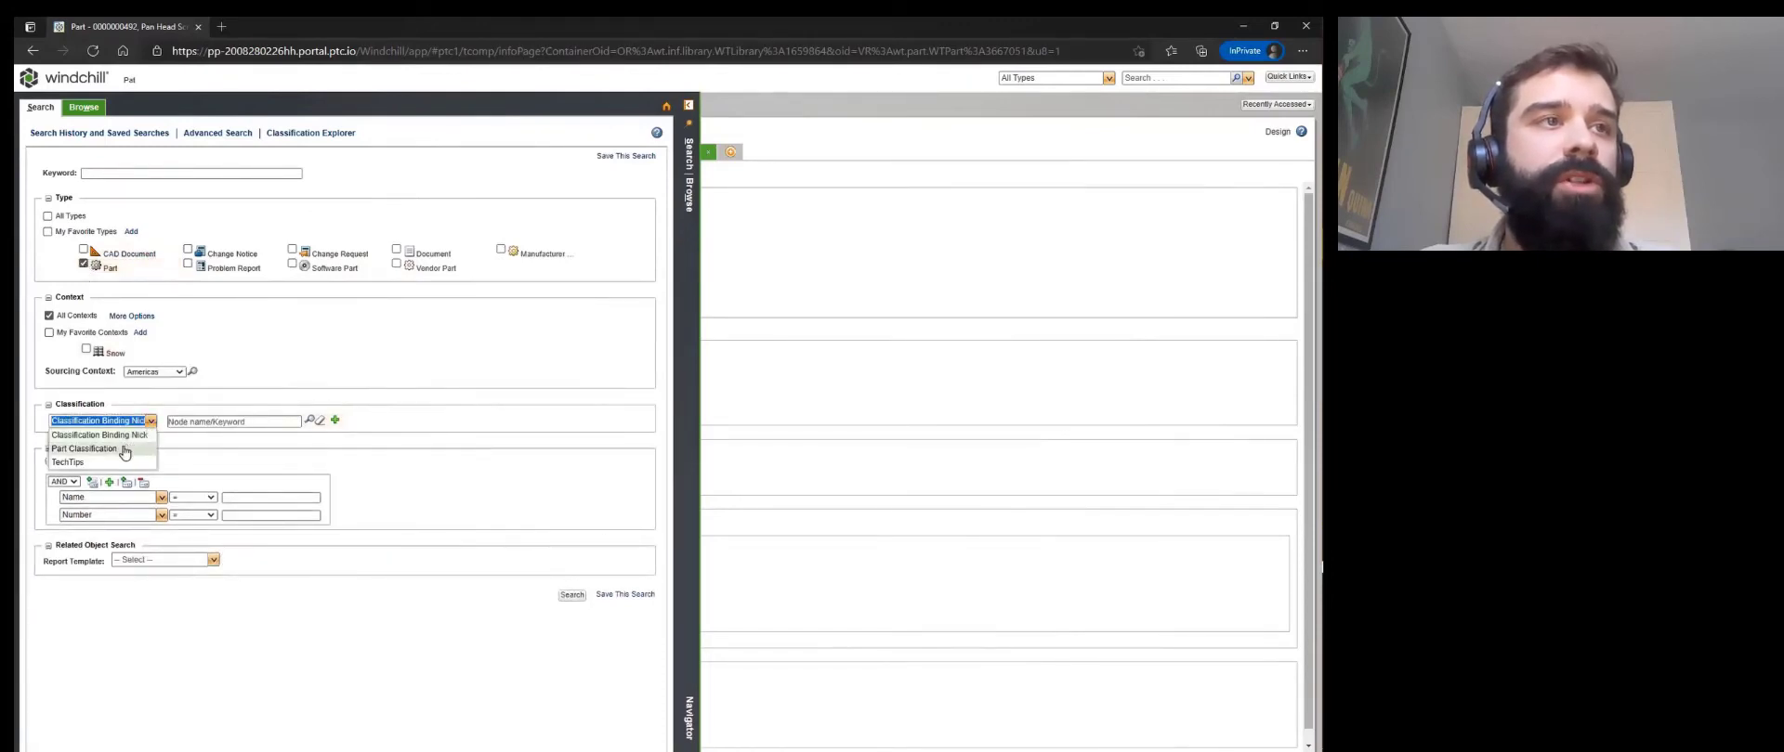
left_click(124, 449)
left_click(206, 422)
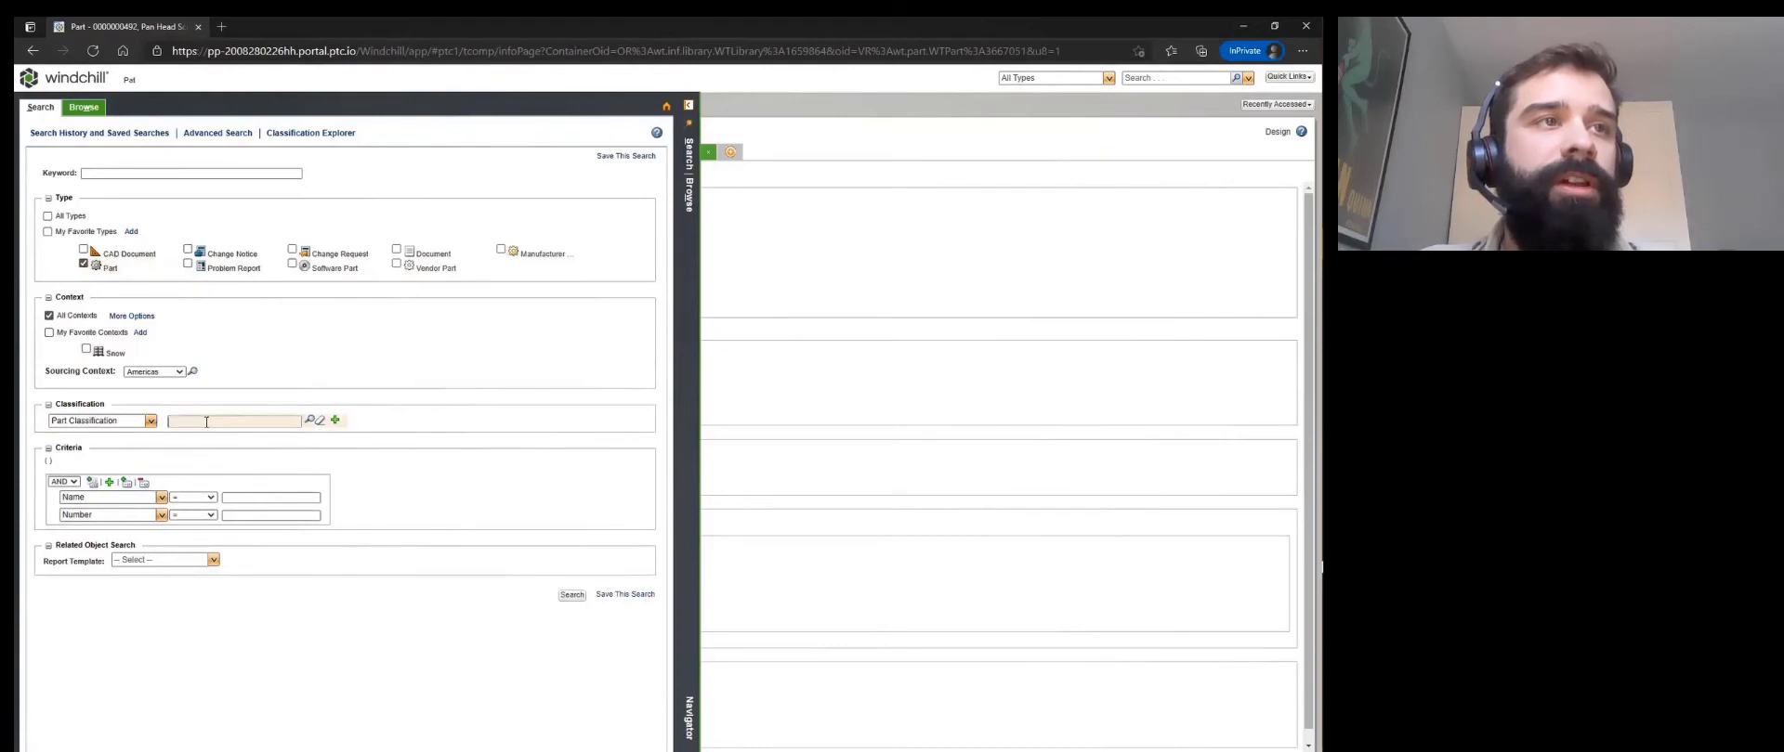
type("screw")
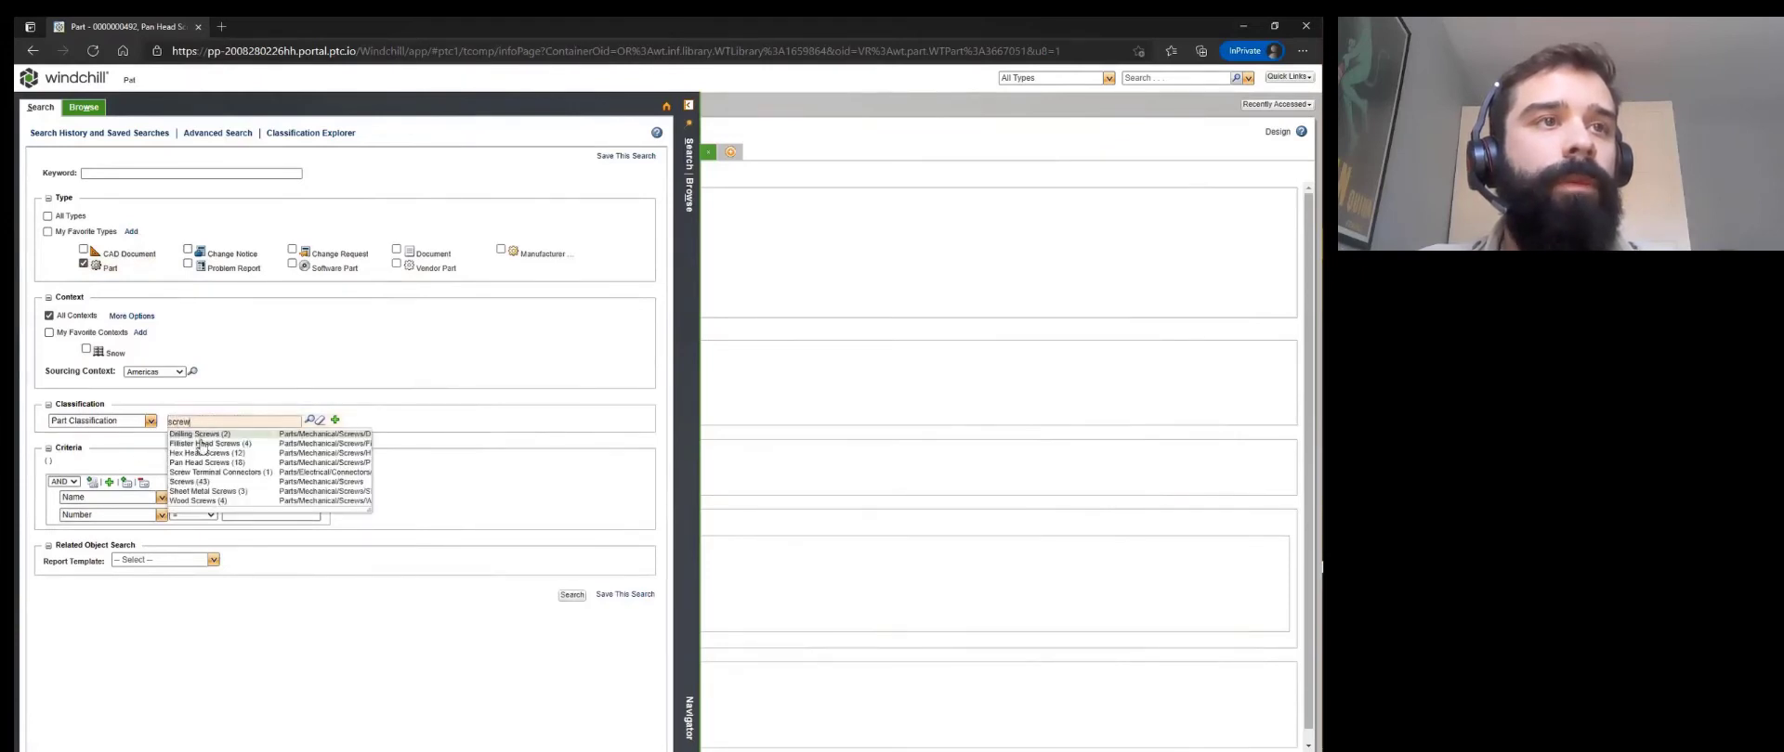
left_click(206, 483)
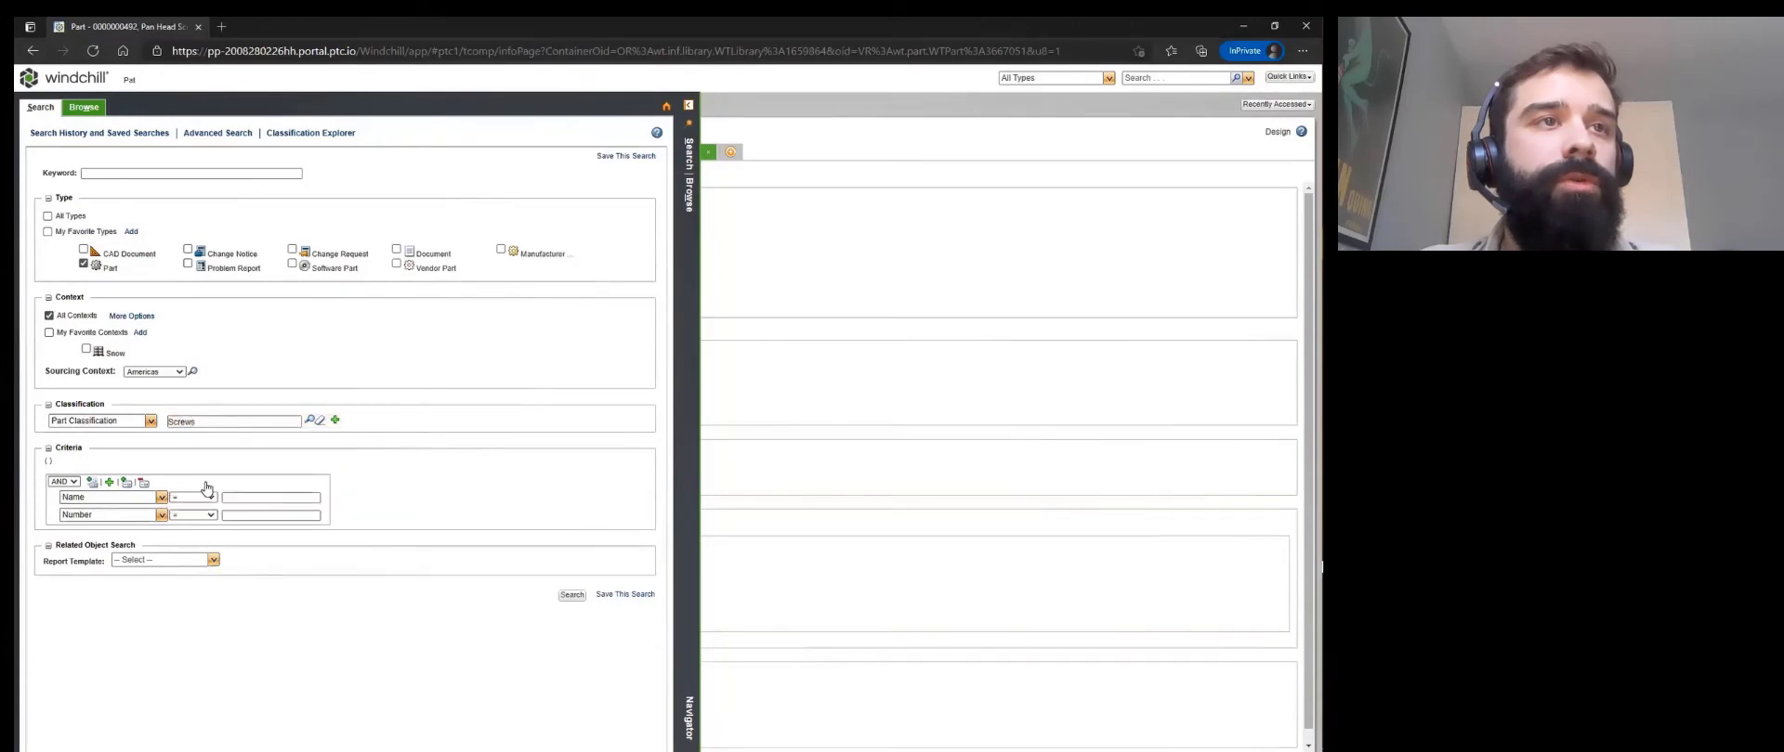
Add a search criterion requiring Threading (Full/Partial) to equal Full.
left_click(161, 498)
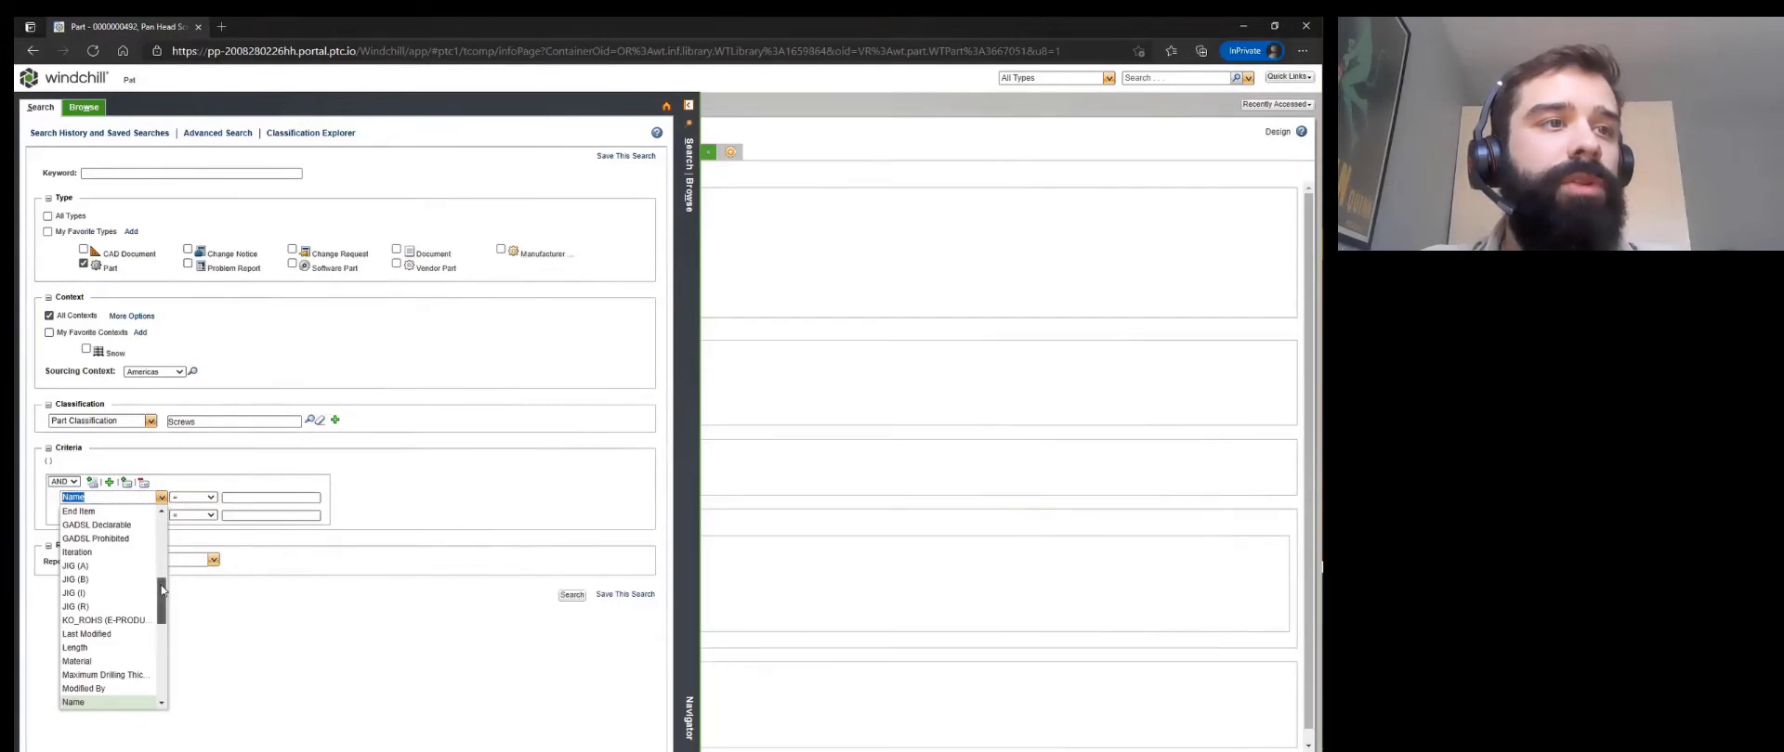
left_click_drag(162, 589, 161, 664)
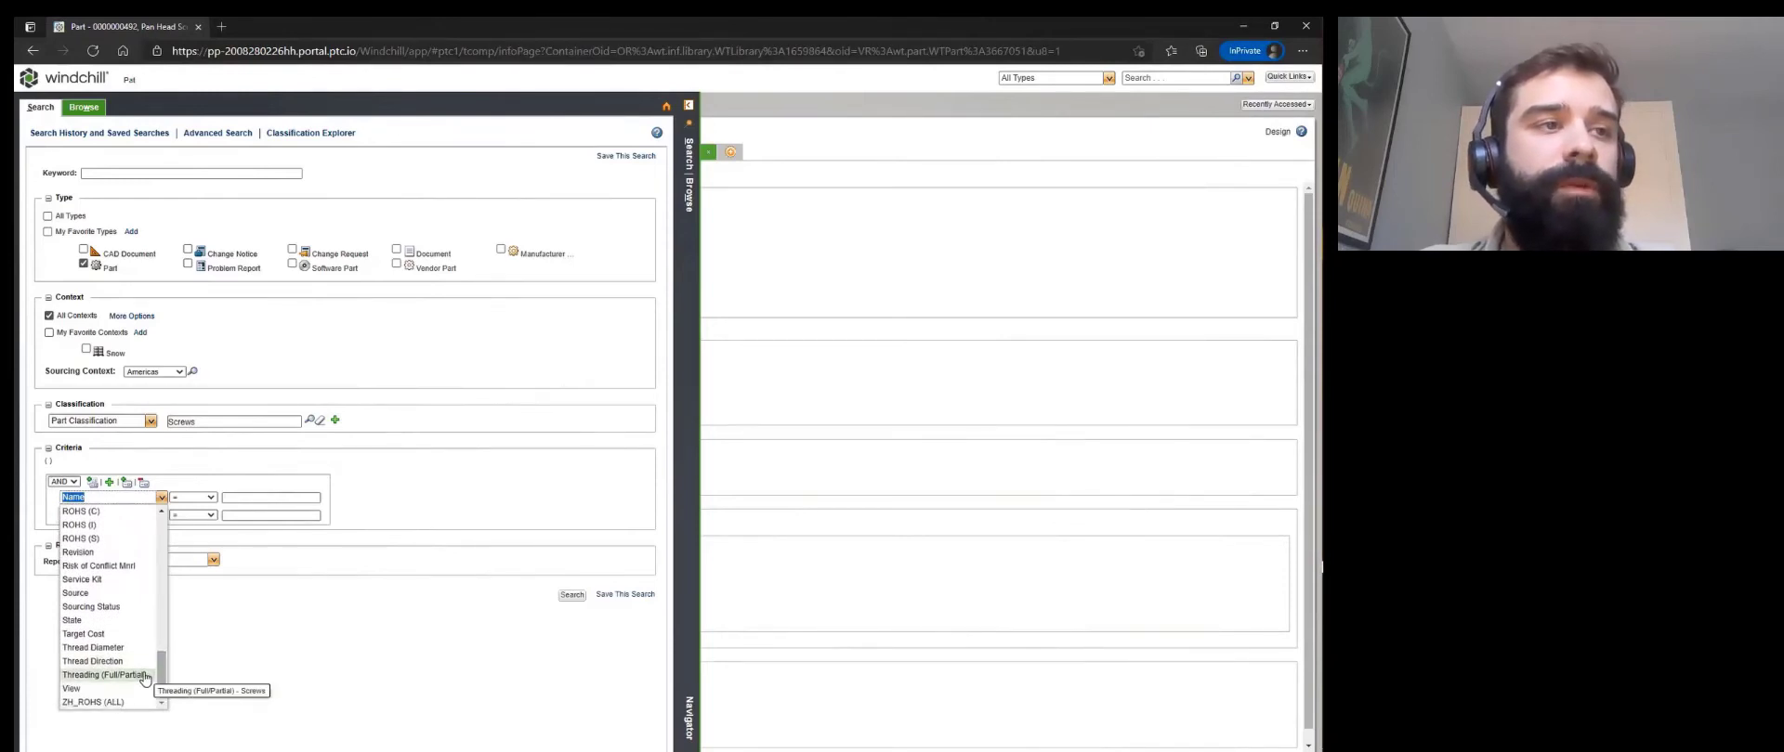
left_click(145, 676)
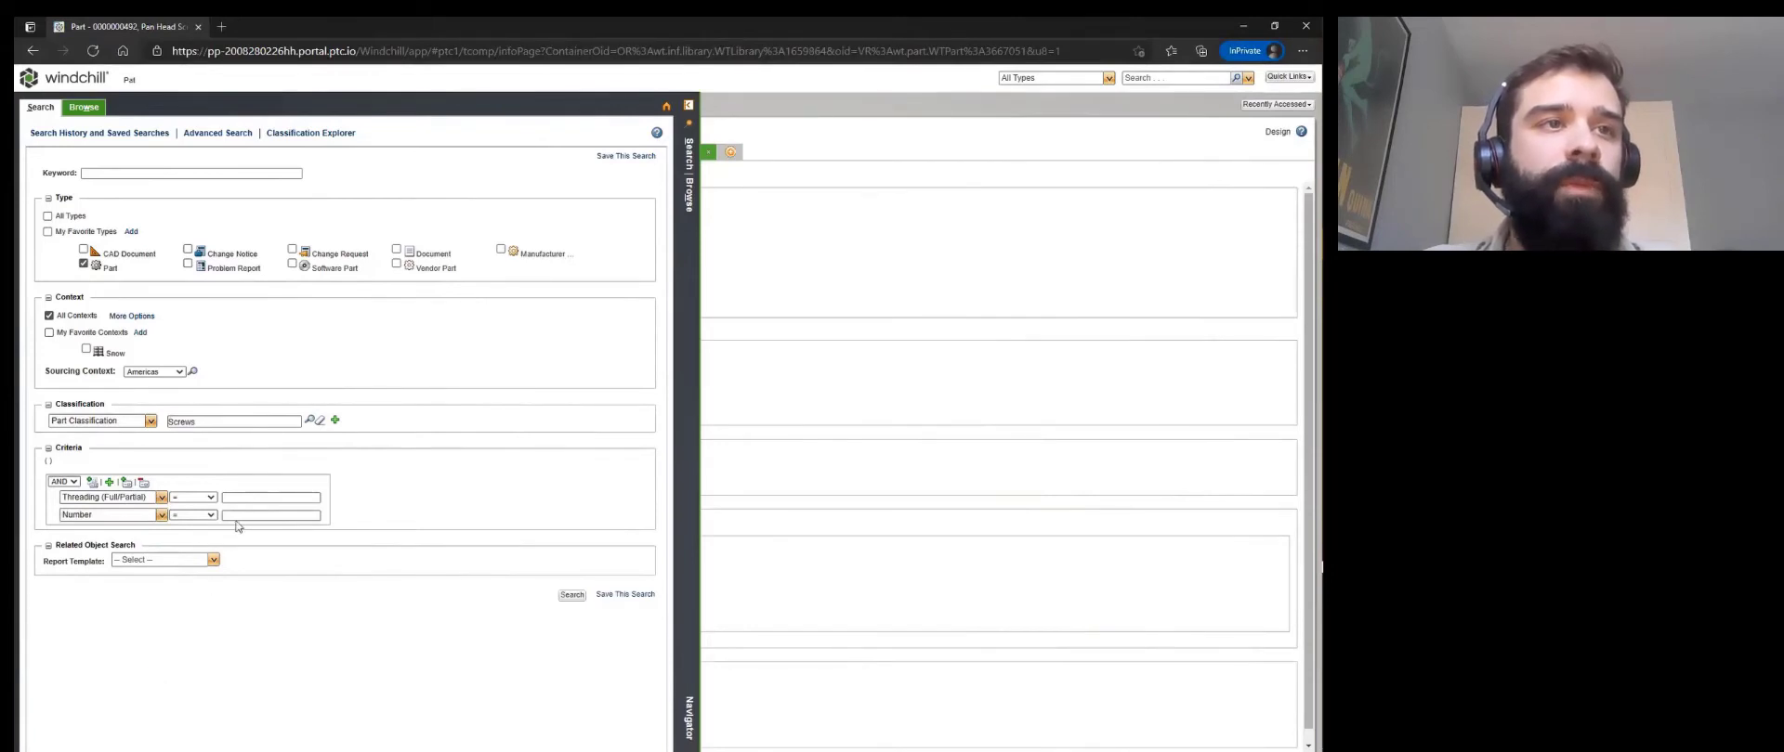
left_click(255, 500)
type("Full")
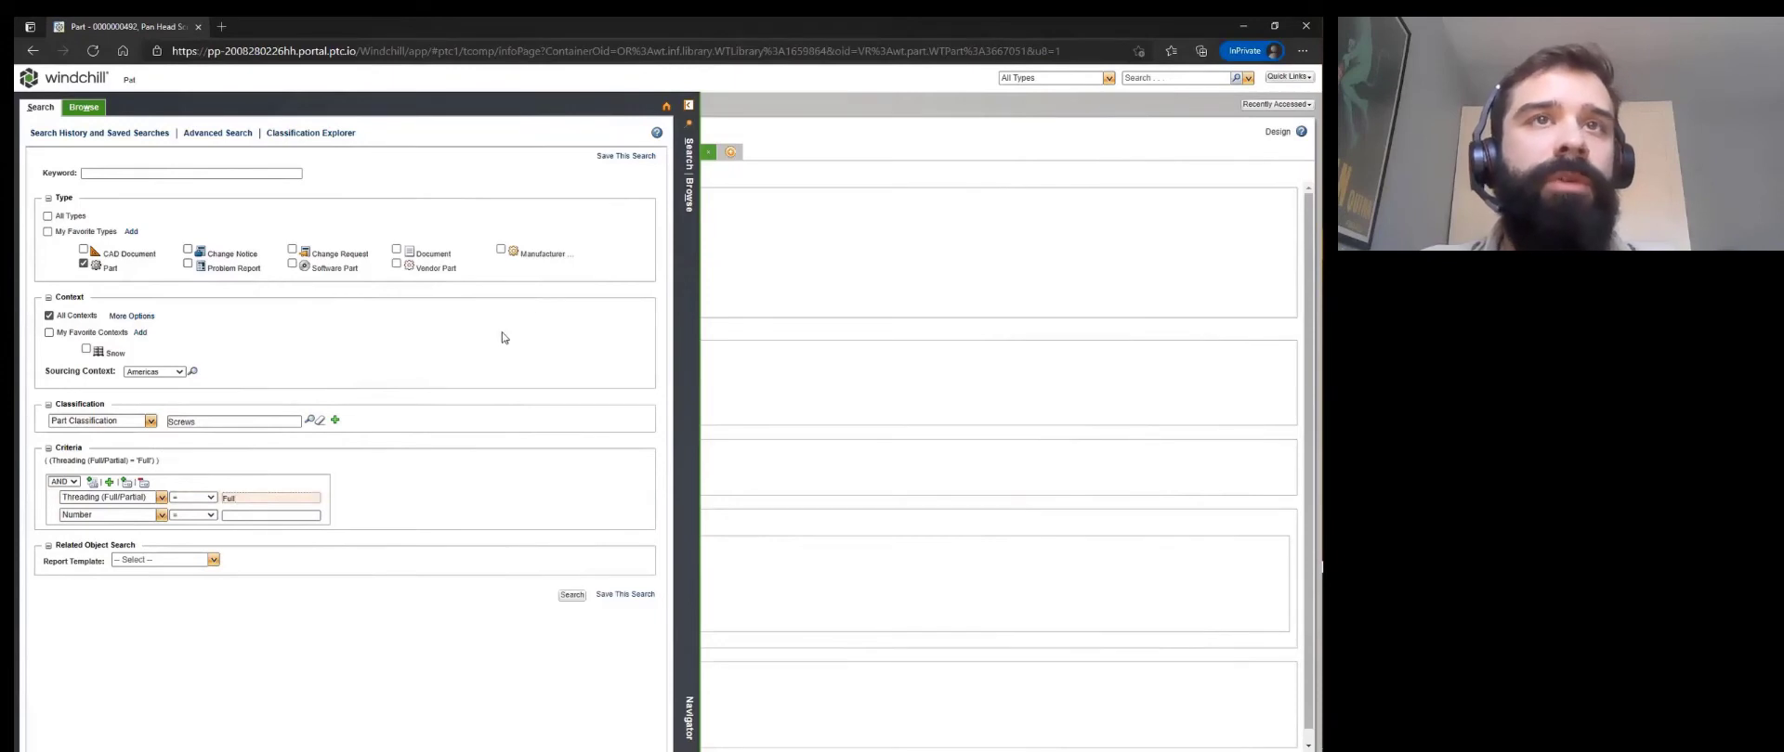
Save this search as Screw Full Thread and run it from the saved searches.
left_click(626, 156)
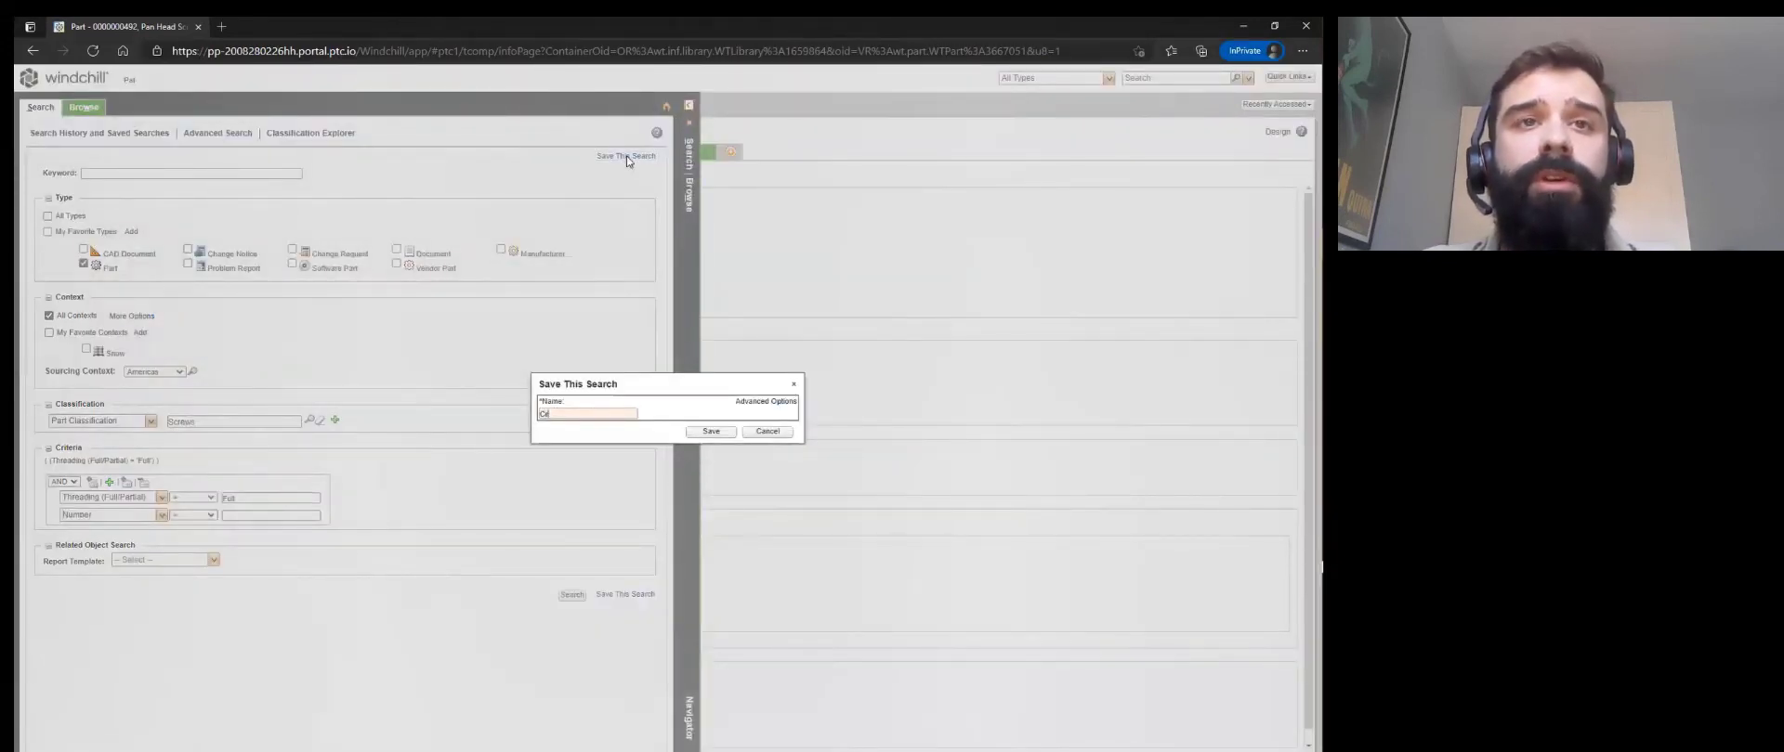
type("Screw")
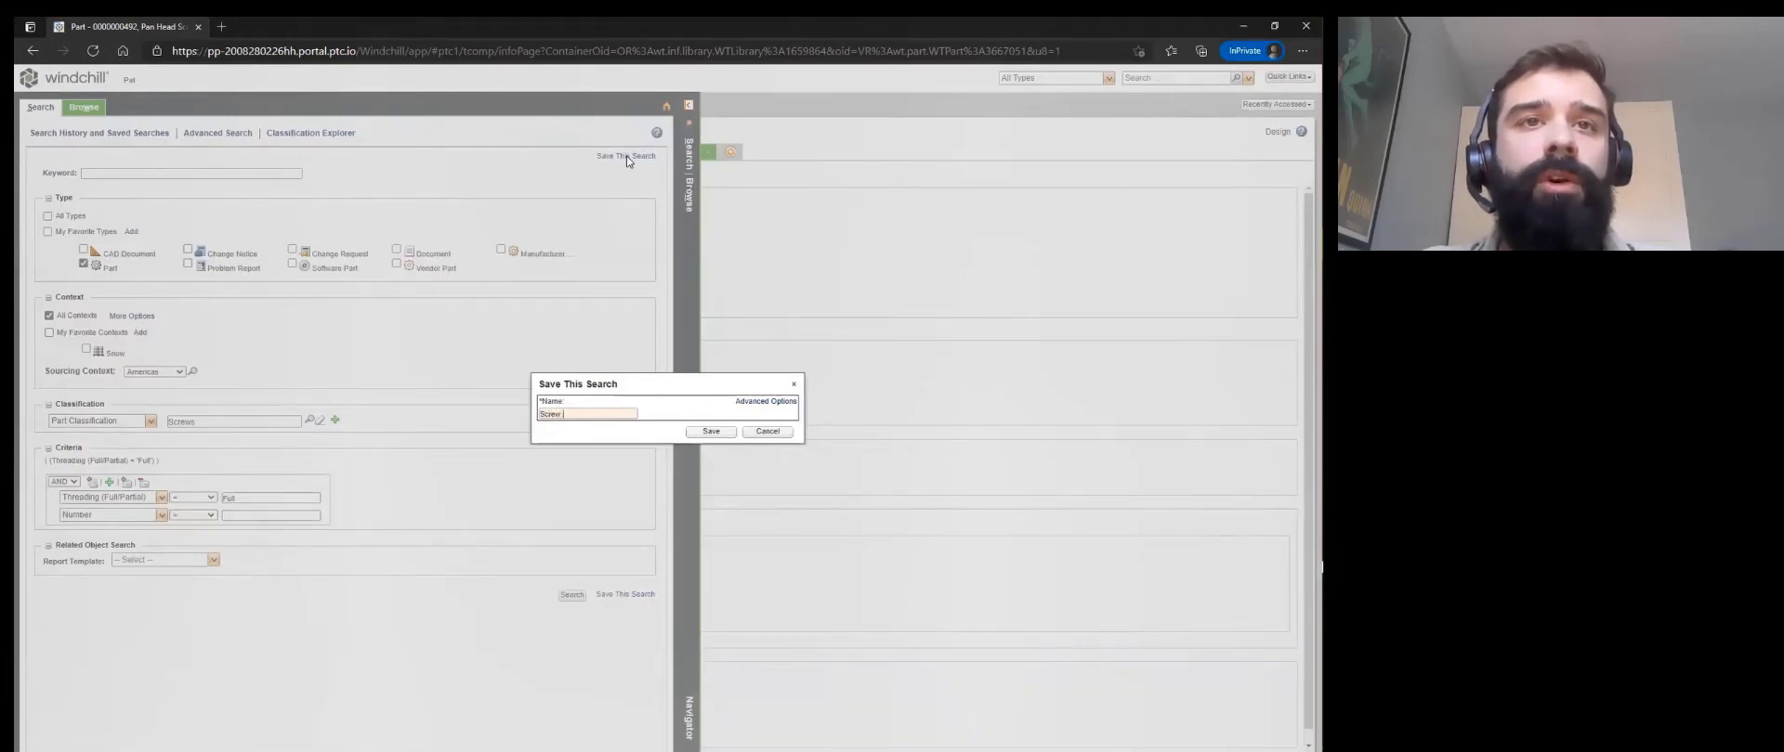
type(" Full Thread")
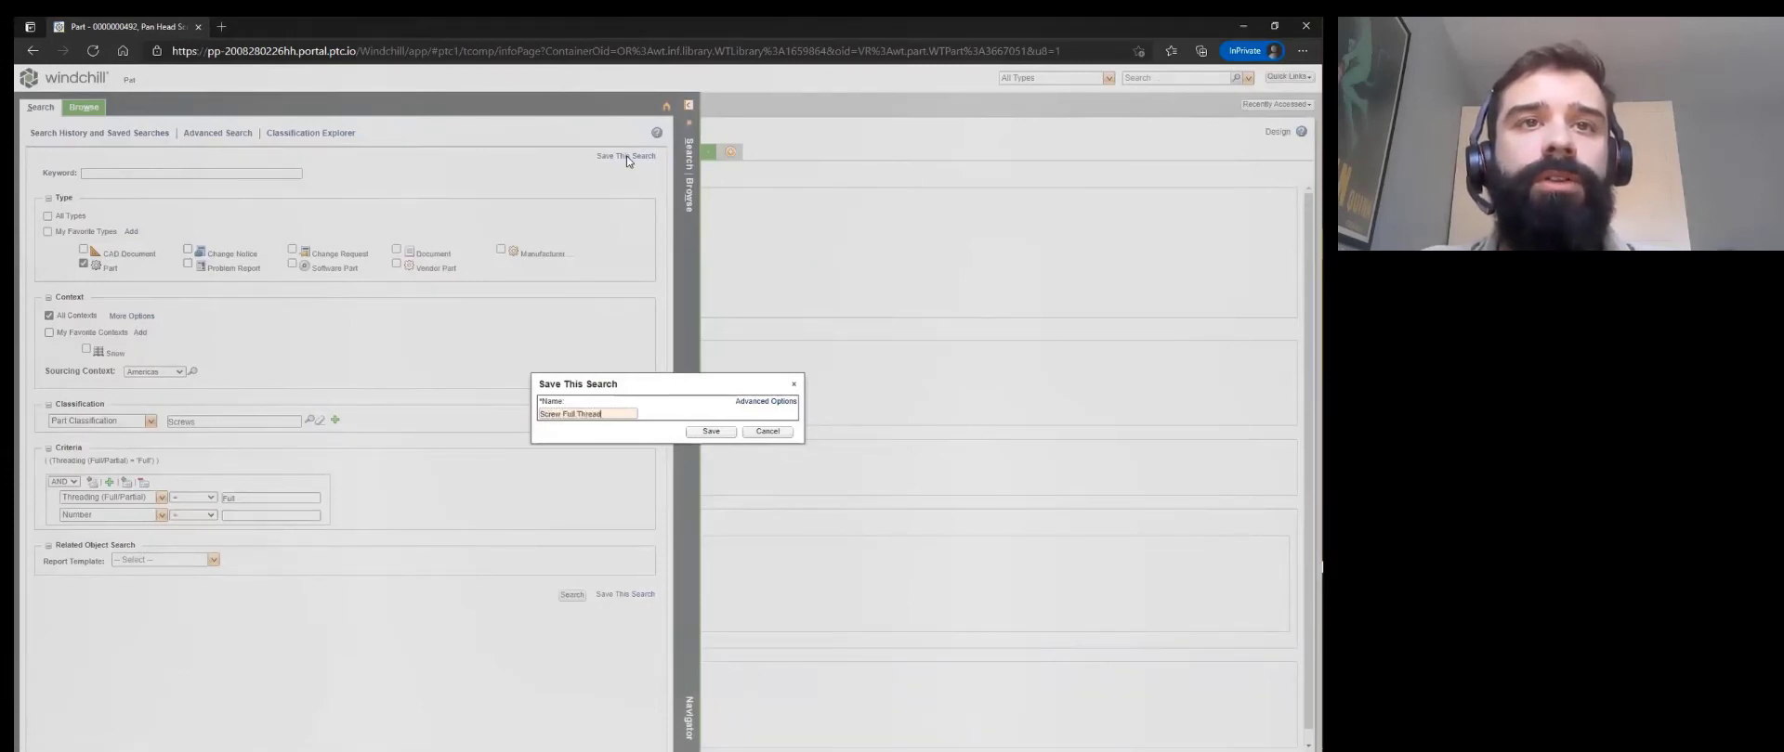
left_click(711, 433)
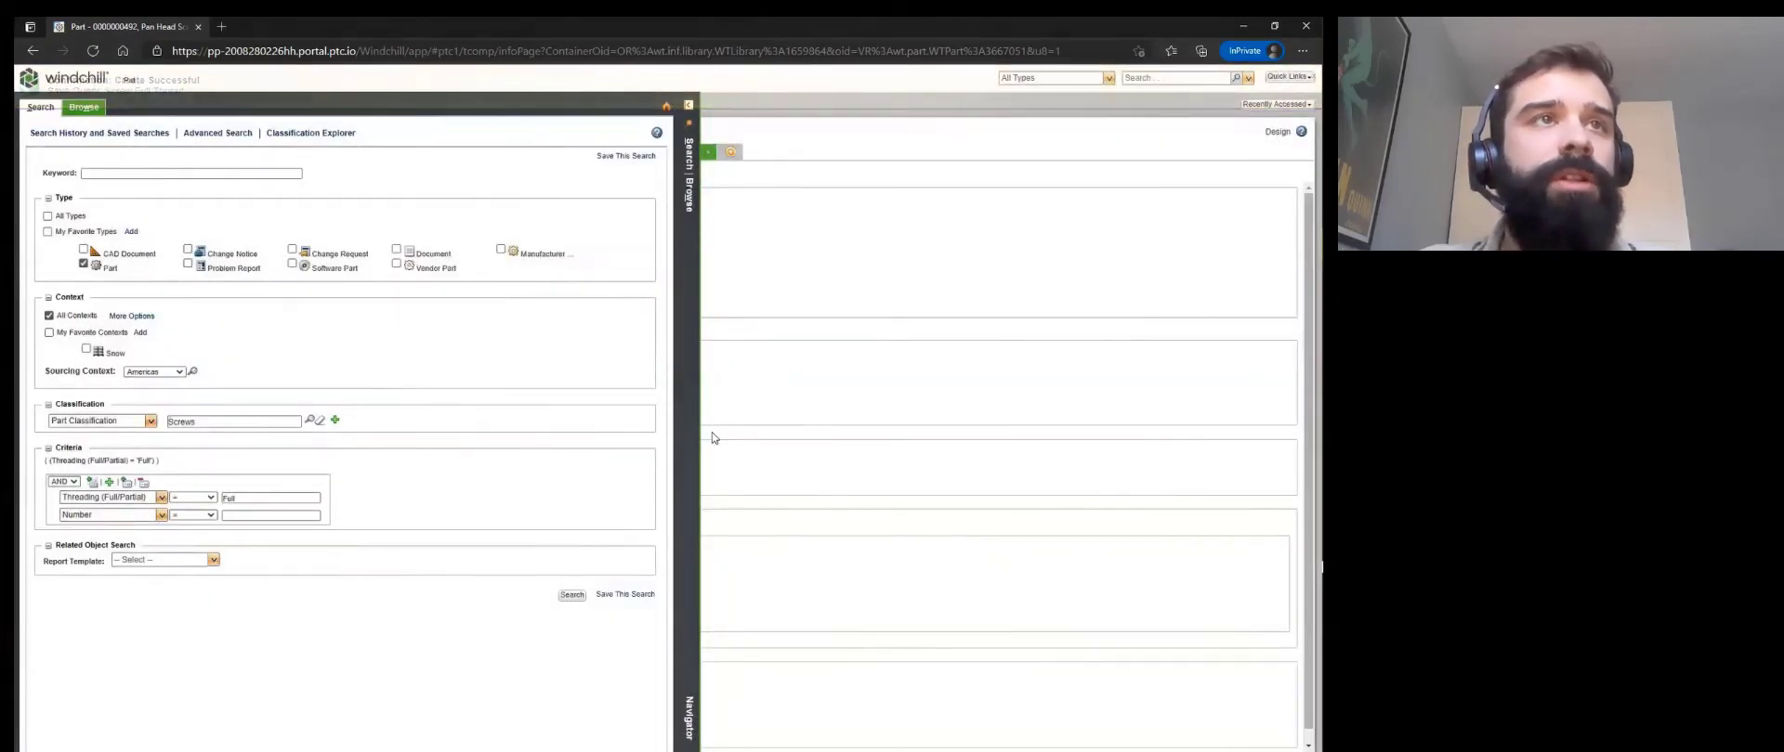
left_click(107, 135)
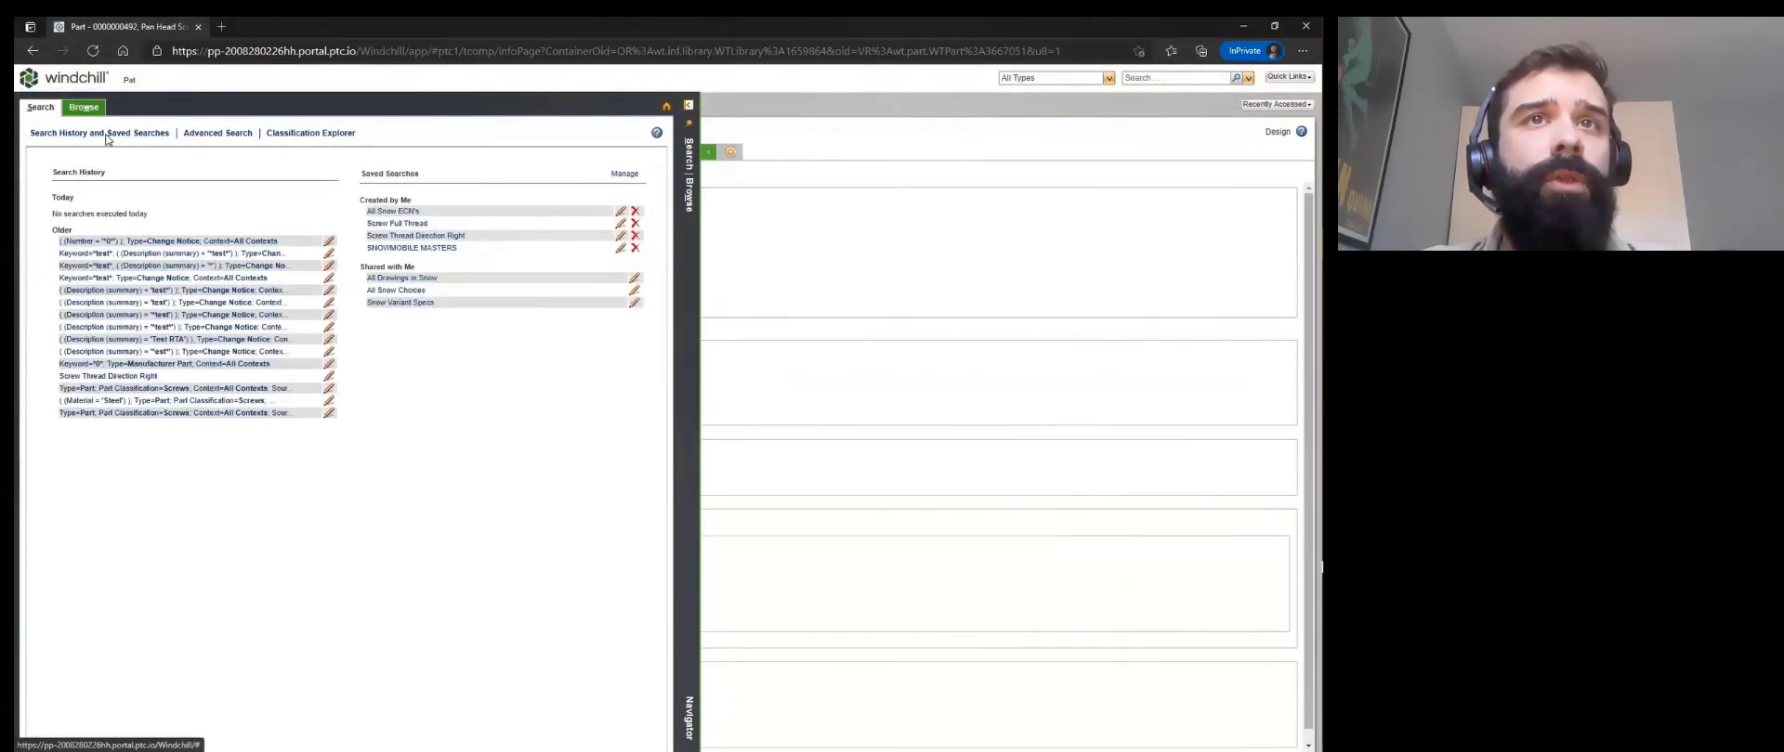
left_click(396, 233)
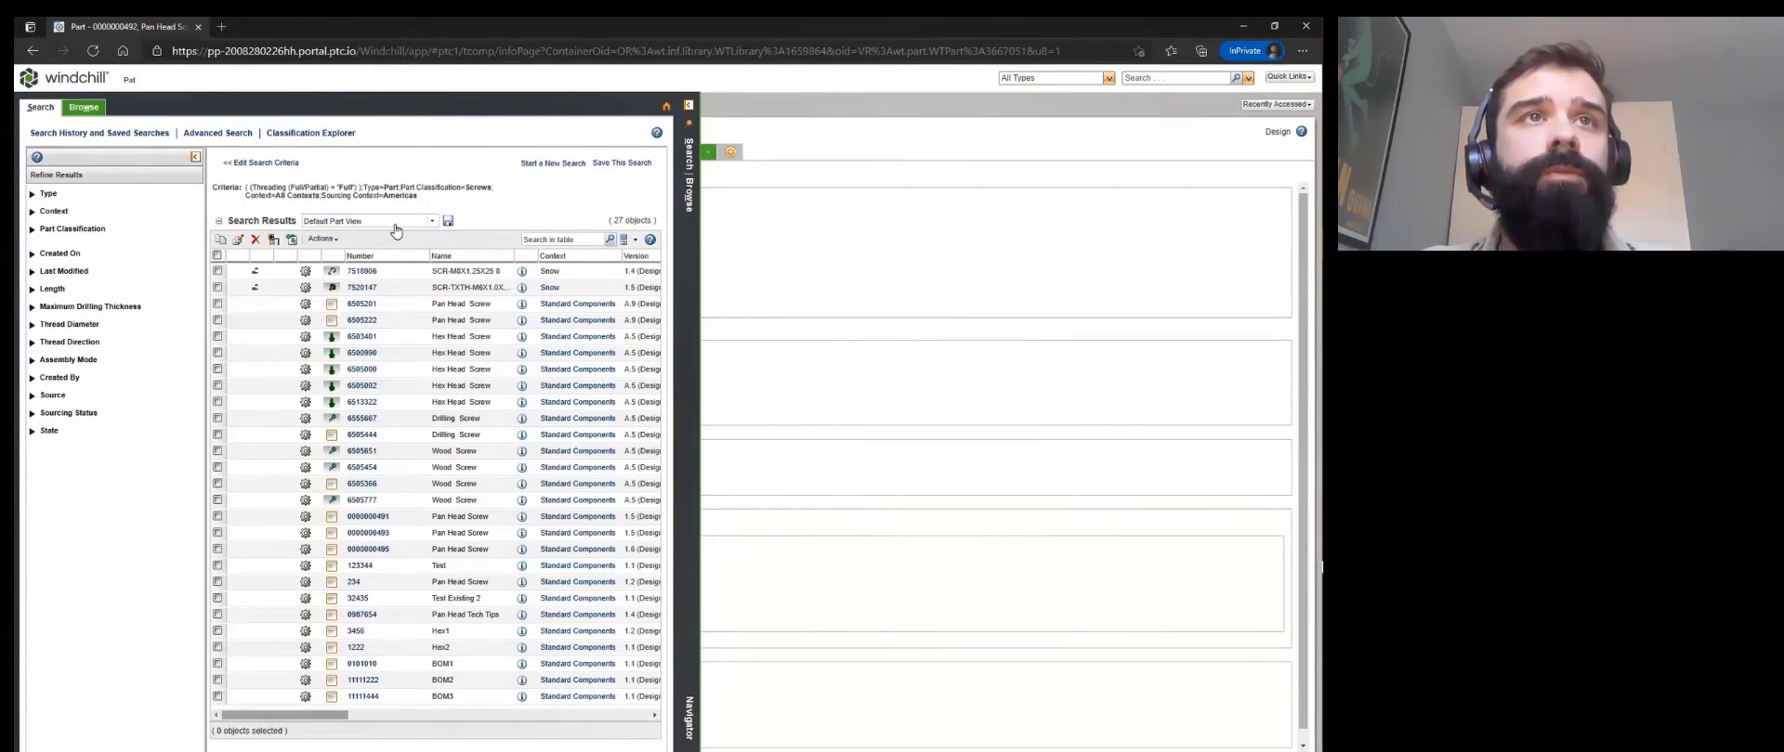
Open the Classification Explorer, look at the Classification (Document) structure, and return to Part Classification (Part).
left_click(311, 135)
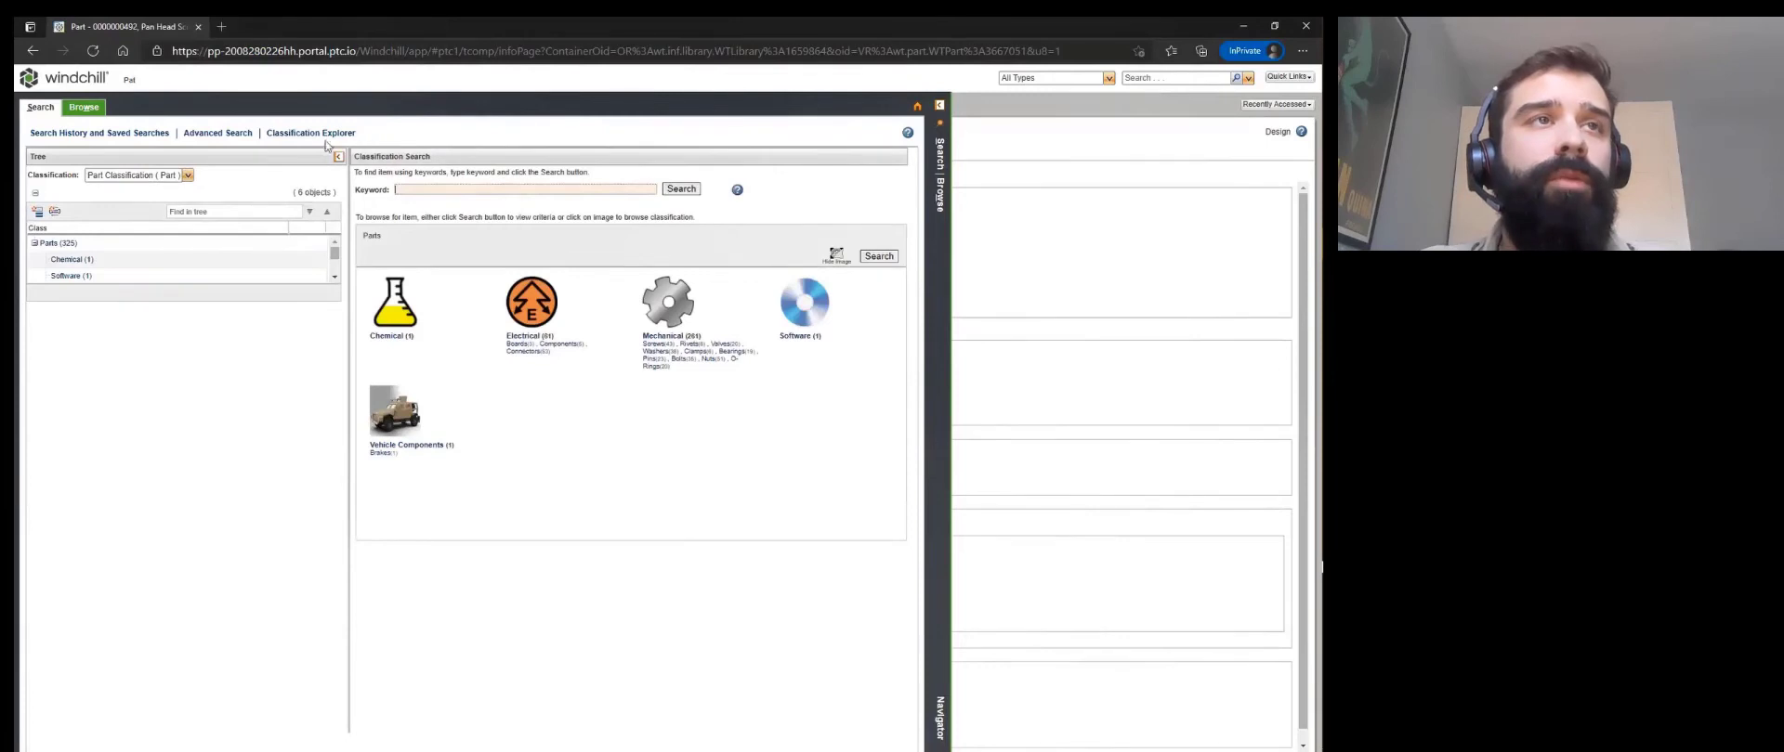
left_click(187, 176)
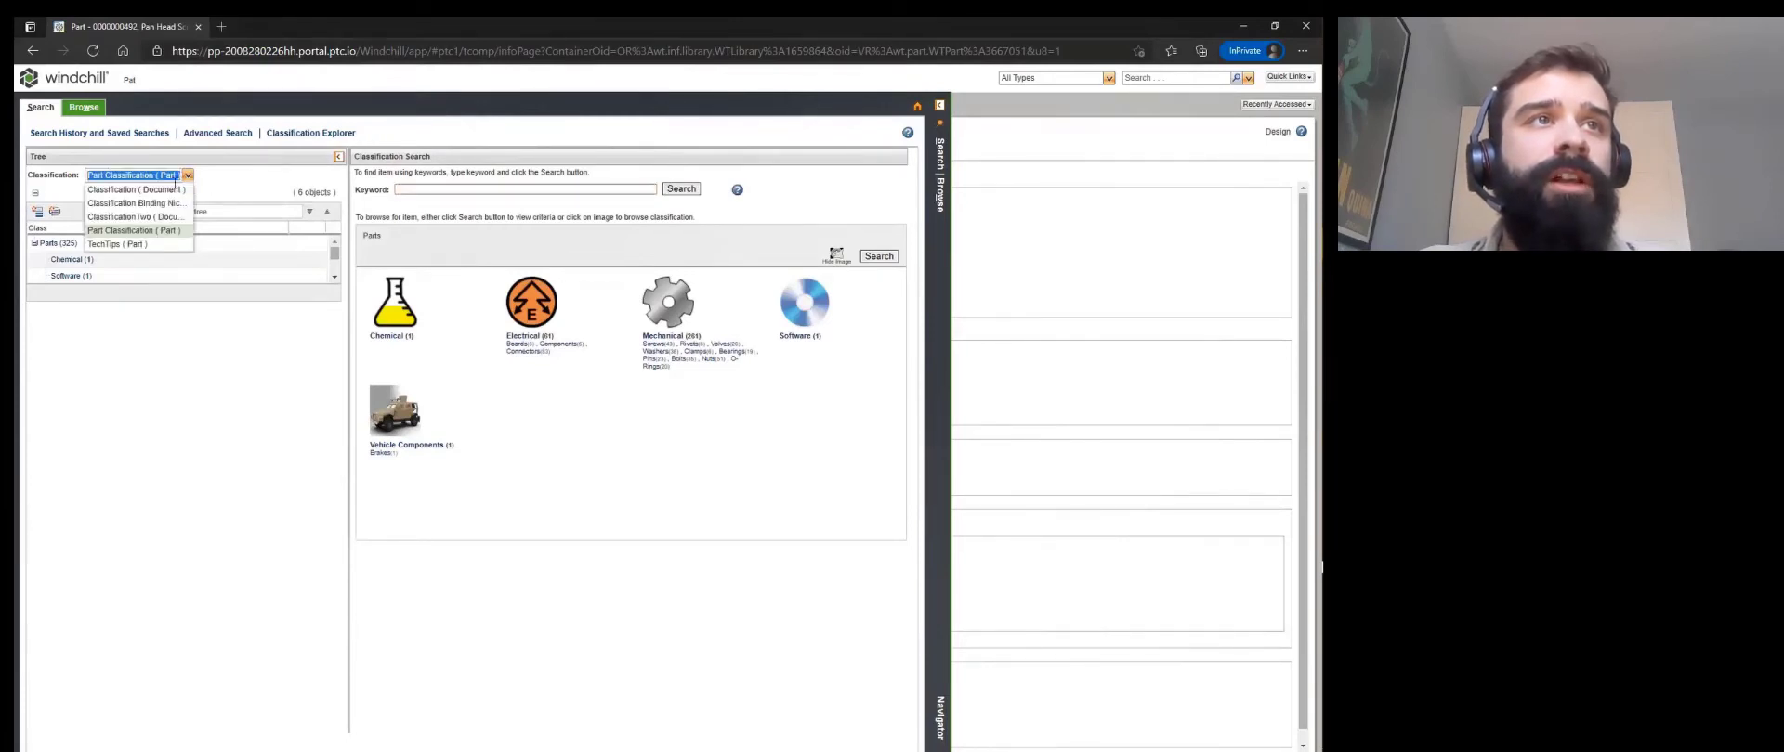
left_click(164, 191)
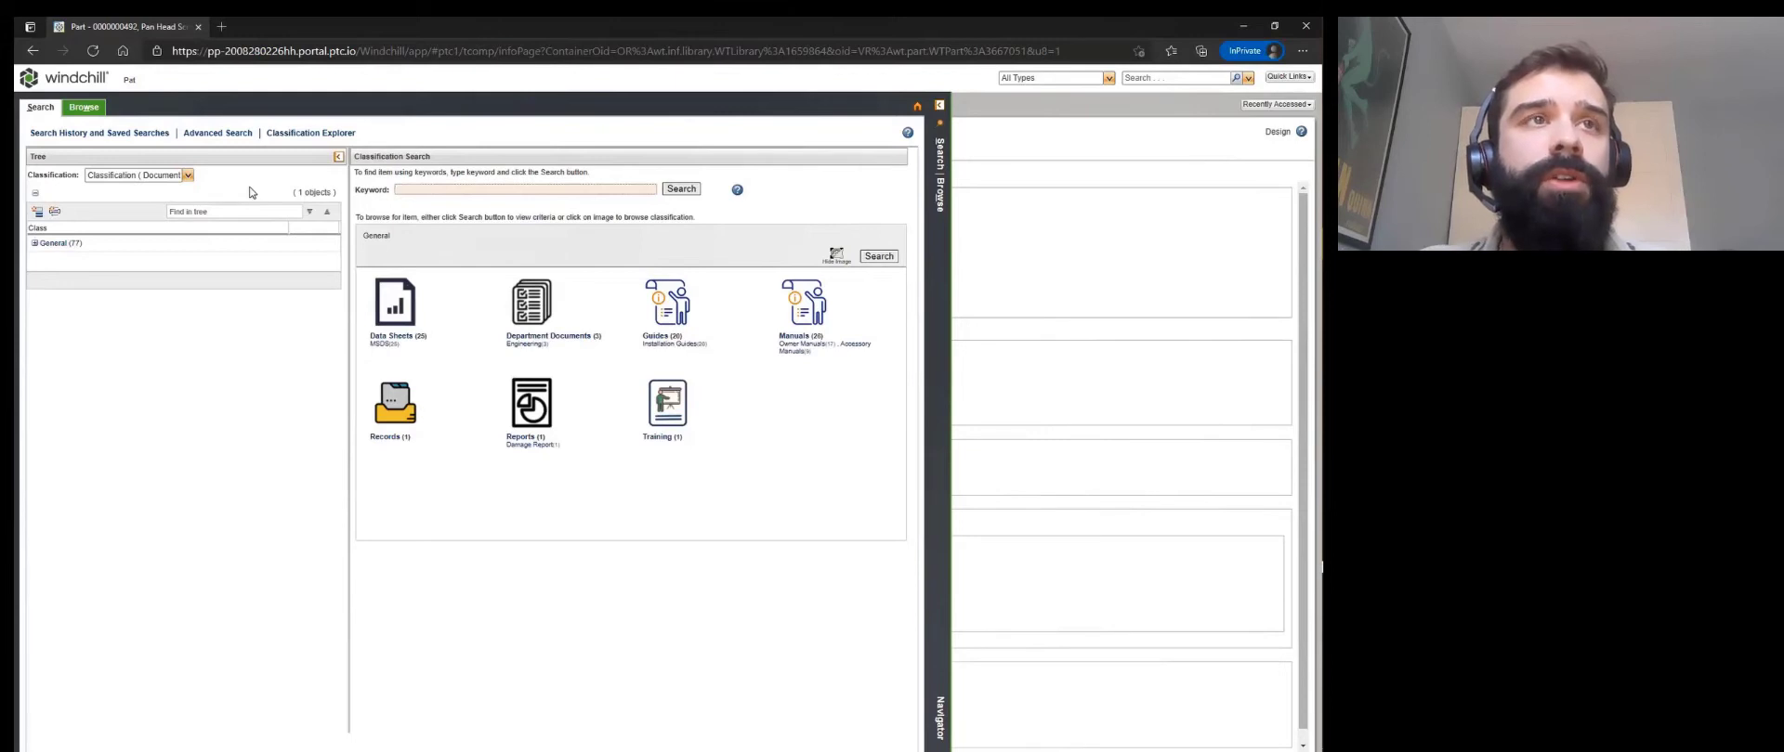
left_click(188, 177)
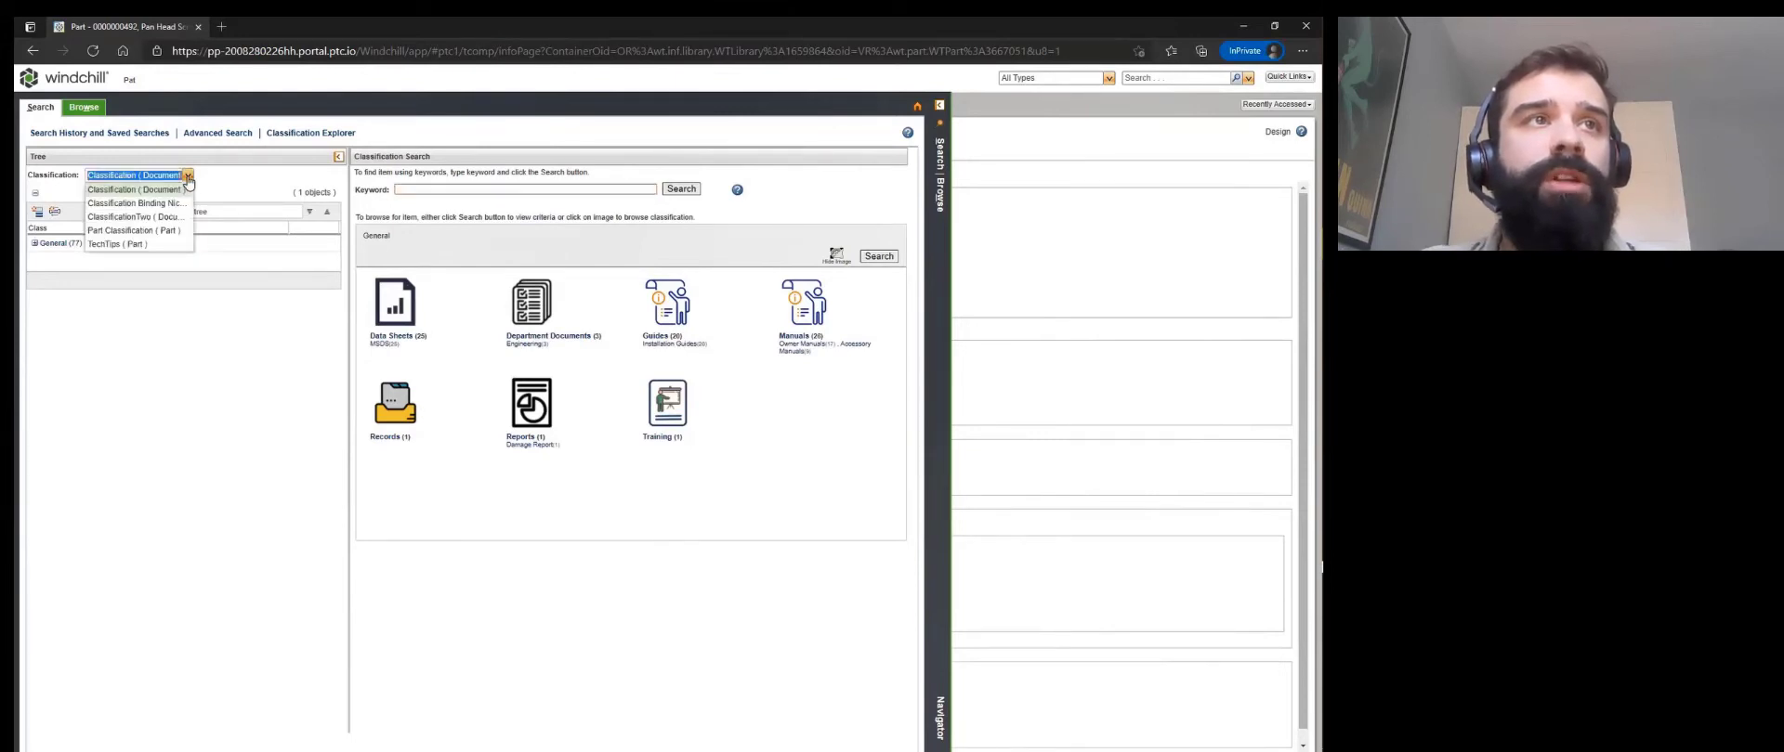
left_click(140, 231)
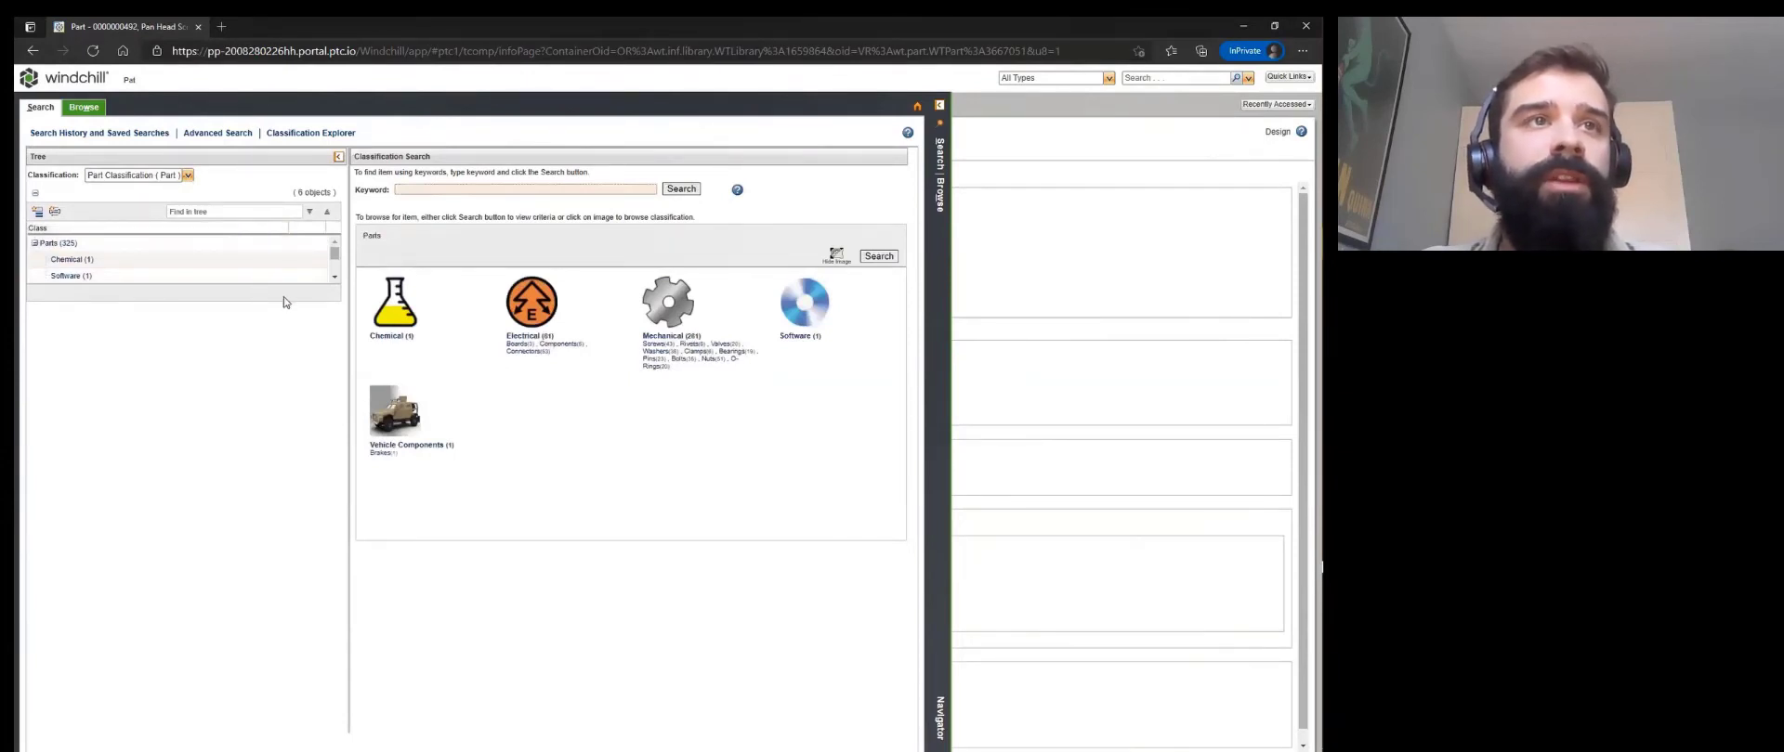
Expand the Mechanical node in the part classification tree and enlarge the tree to show its subclasses.
left_click(336, 277)
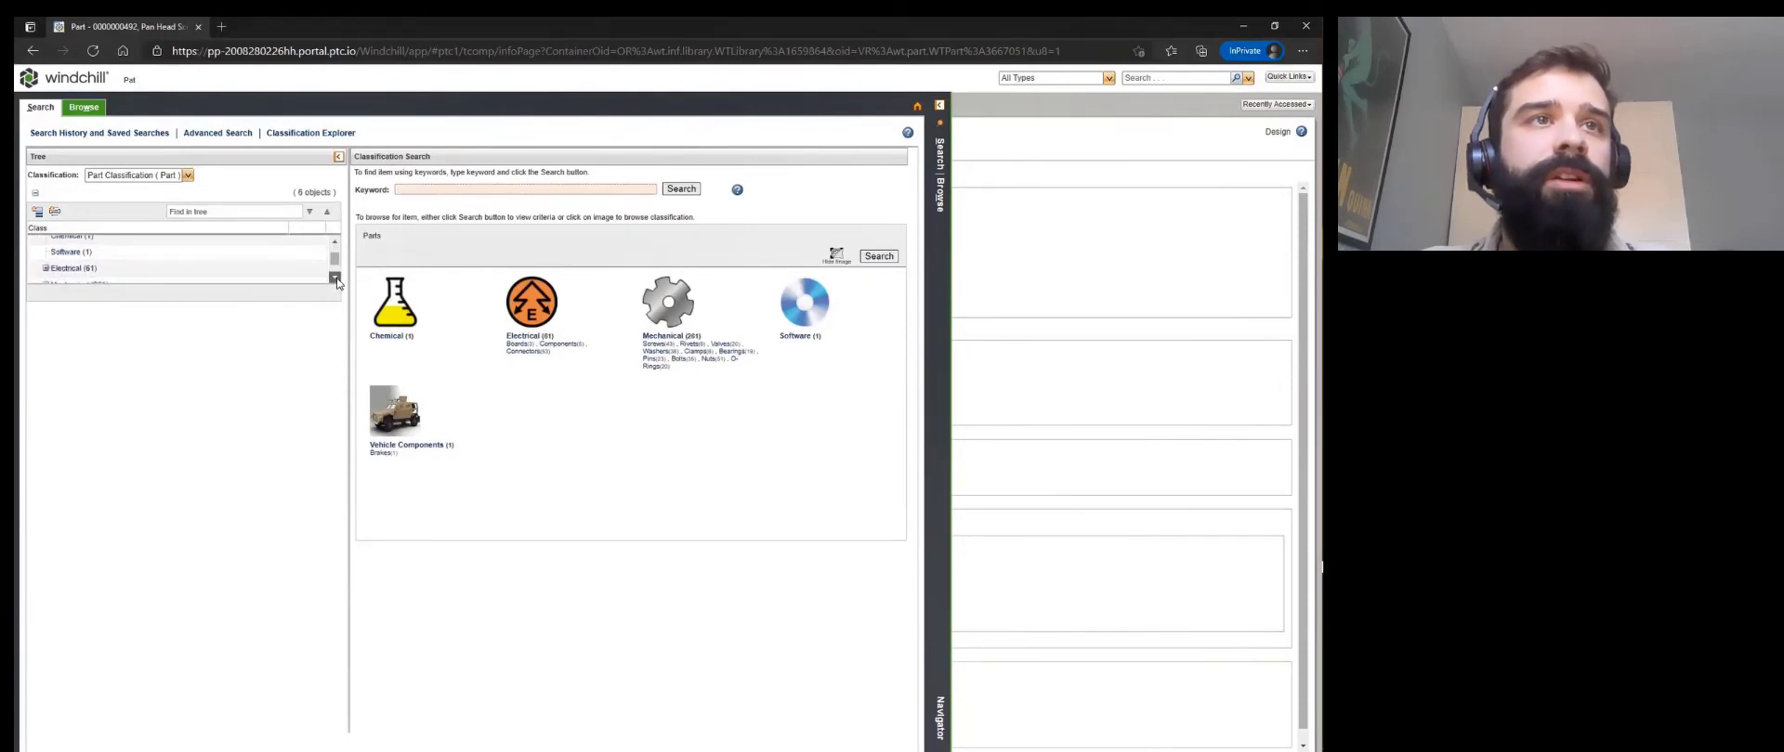
left_click(336, 277)
left_click(46, 268)
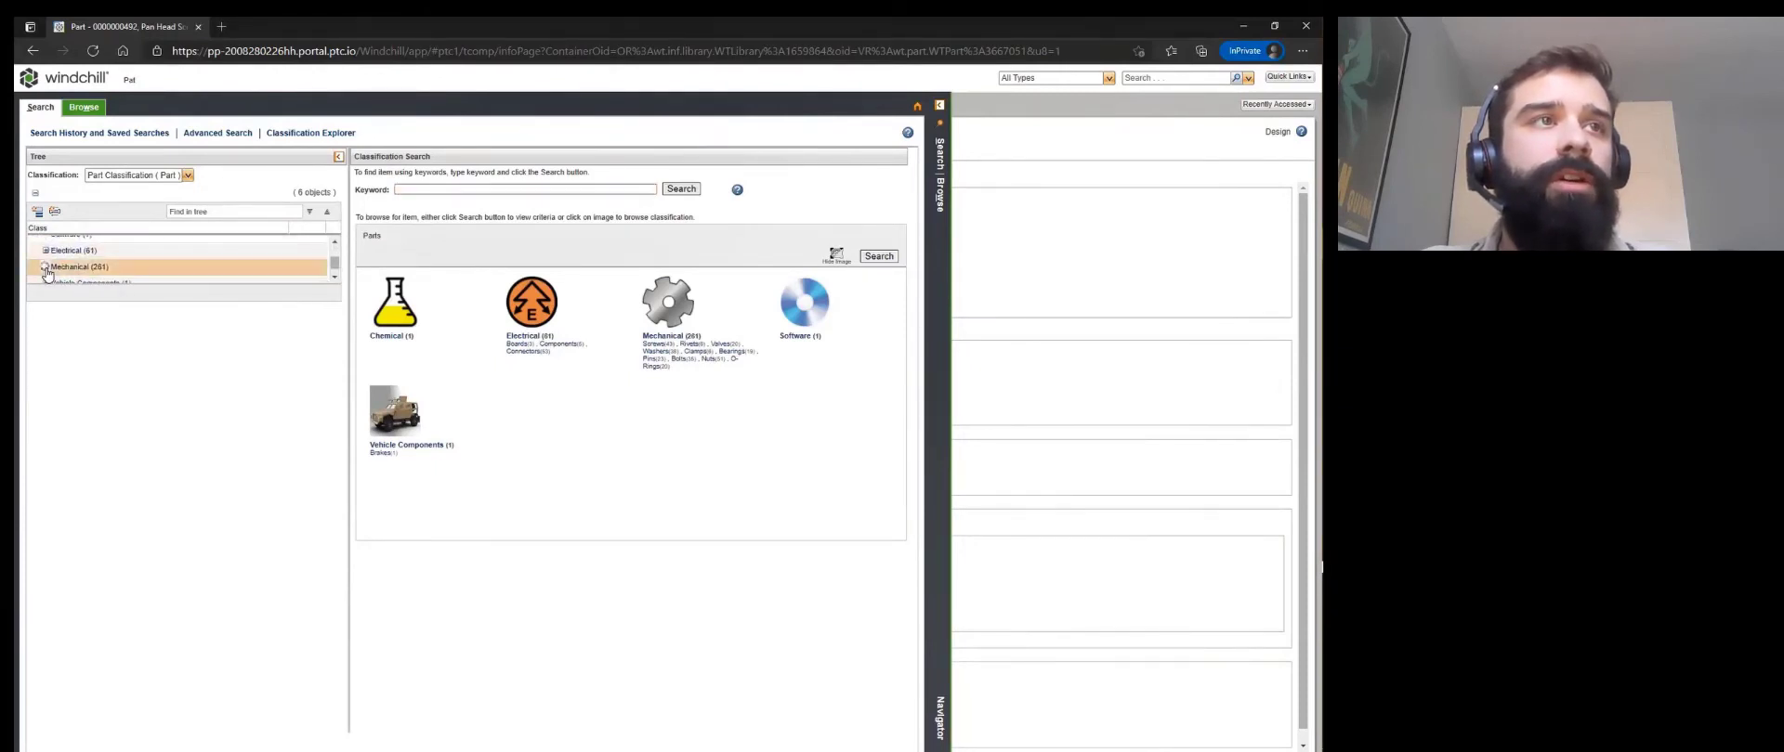
left_click(44, 267)
left_click_drag(79, 319, 87, 557)
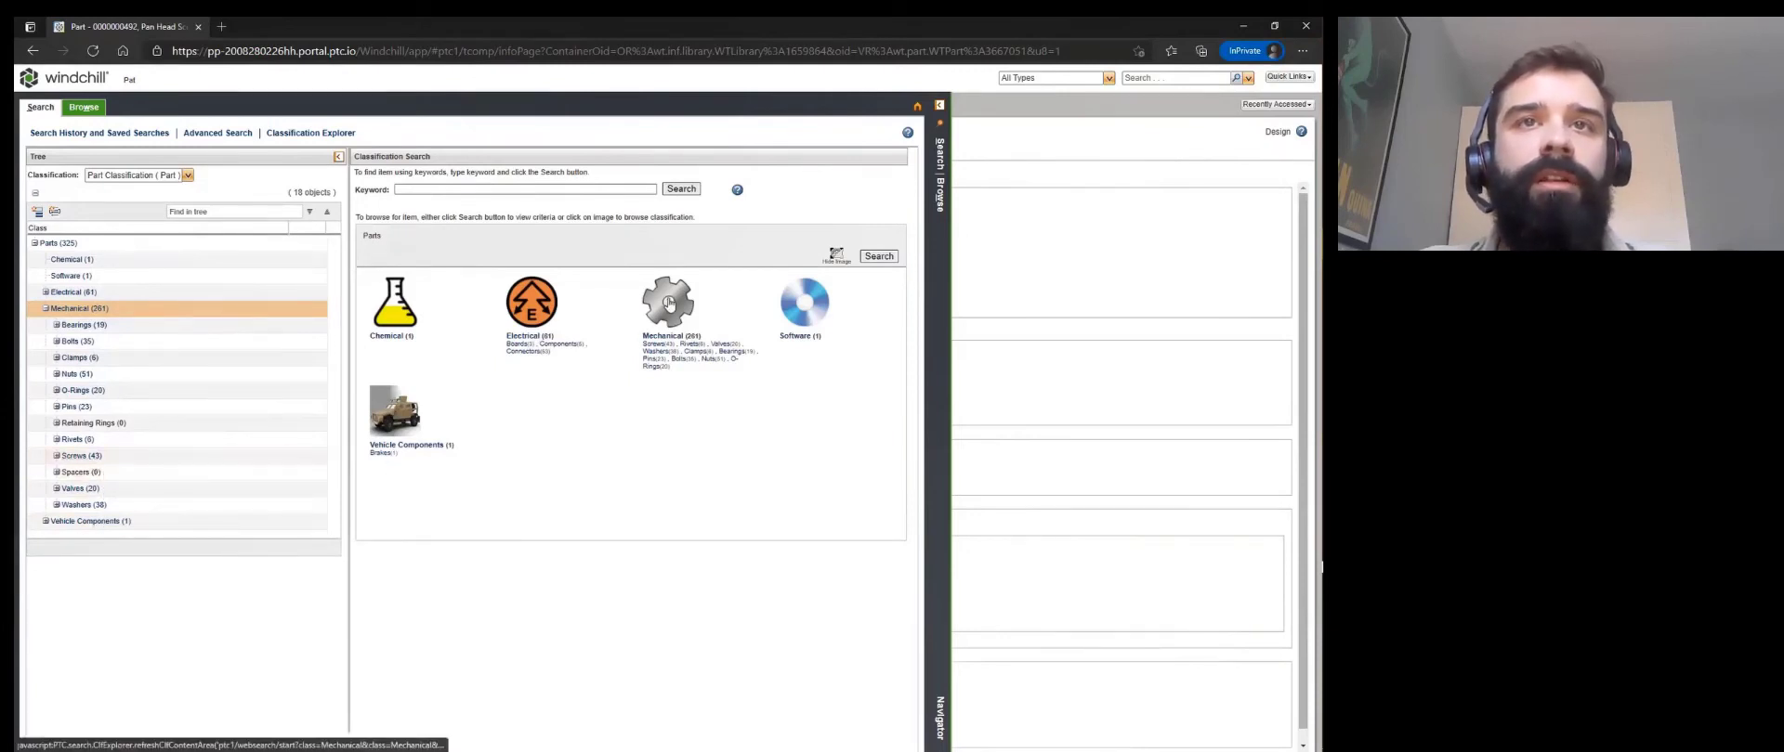
Browse the classification images to Mechanical > Screws and search for all parts in that class.
left_click(669, 303)
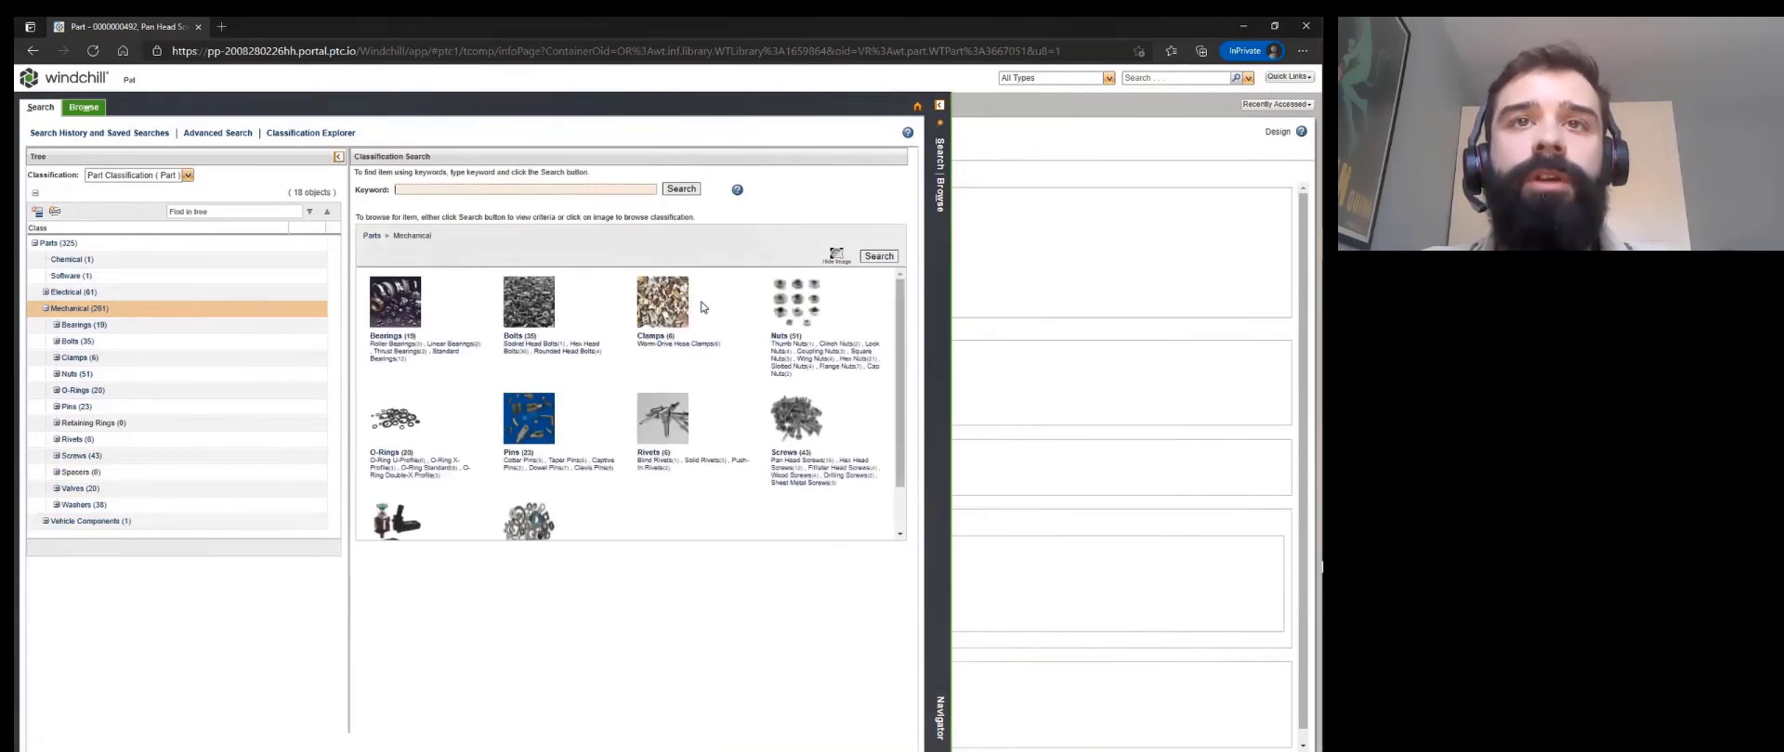
scroll(701, 308, "down", 1)
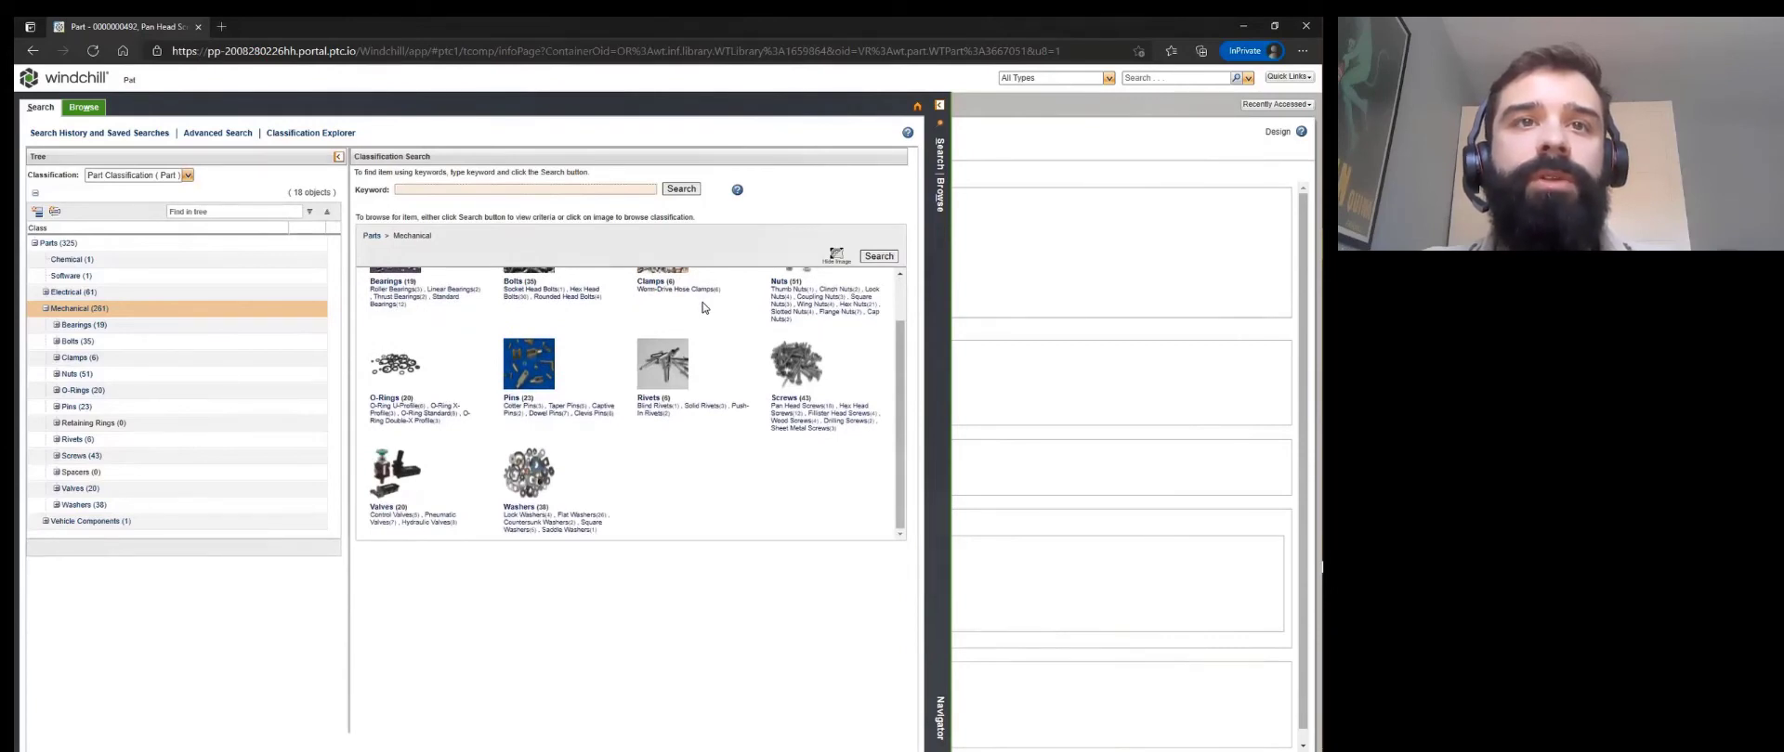
left_click(796, 370)
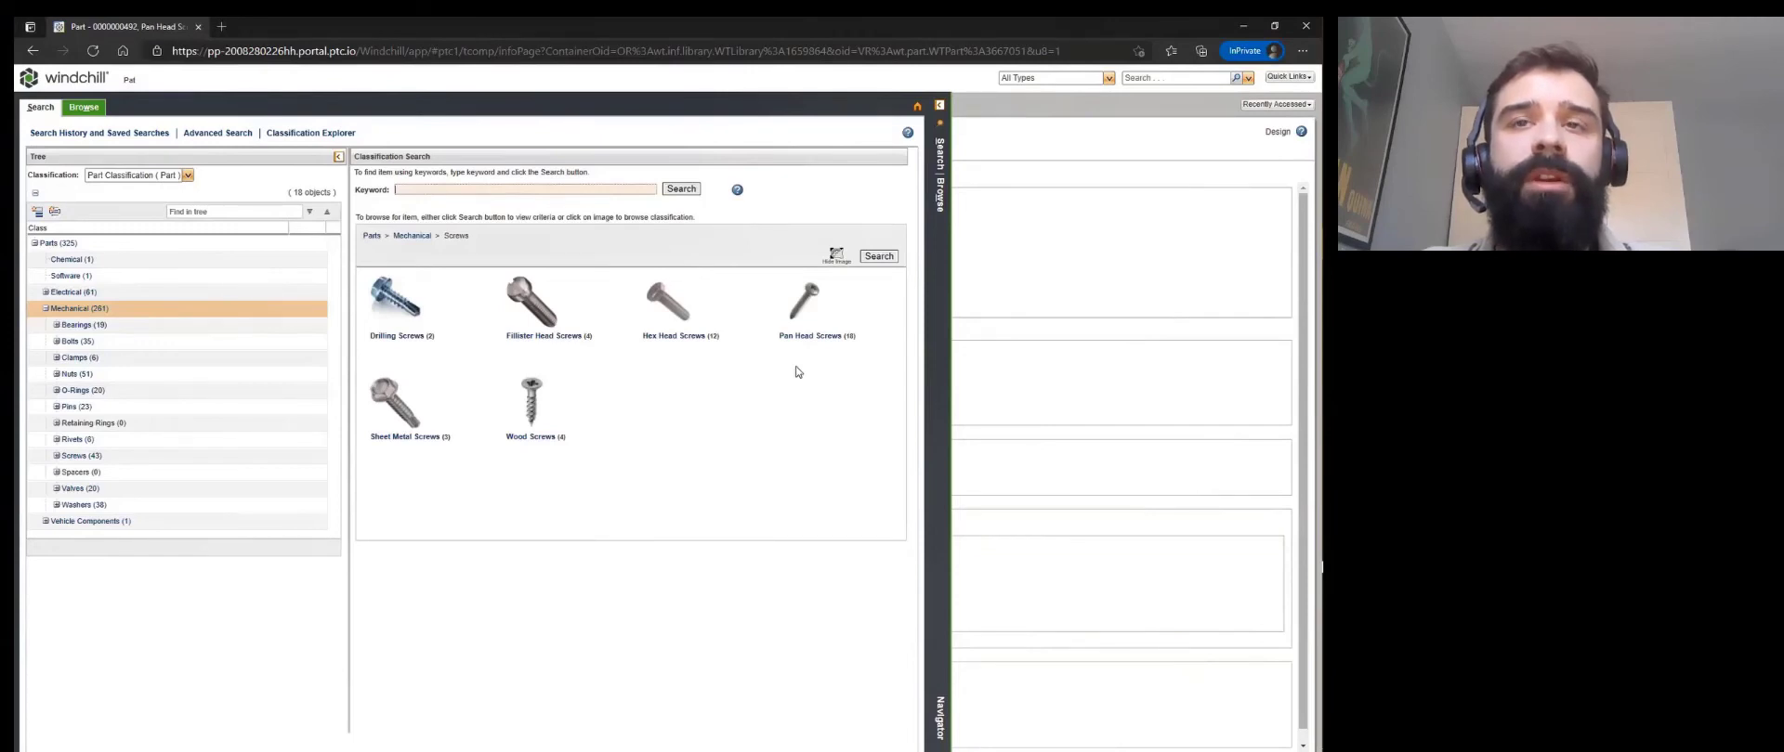
left_click(879, 257)
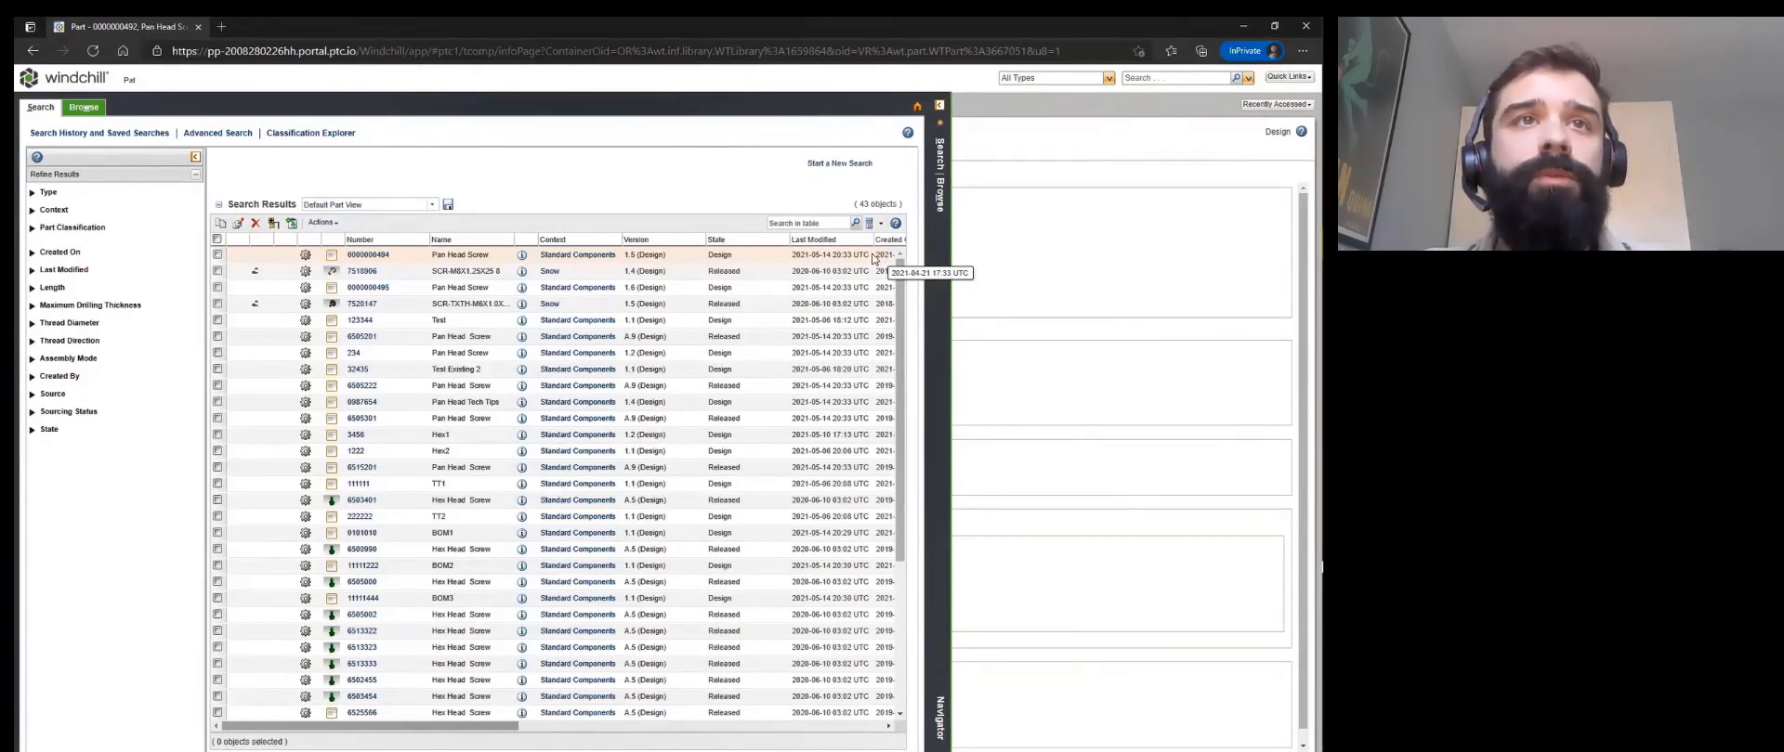
Expand the Part Classification, Length and Thread Direction refinements and filter the results to Pan Head Screws.
left_click(32, 228)
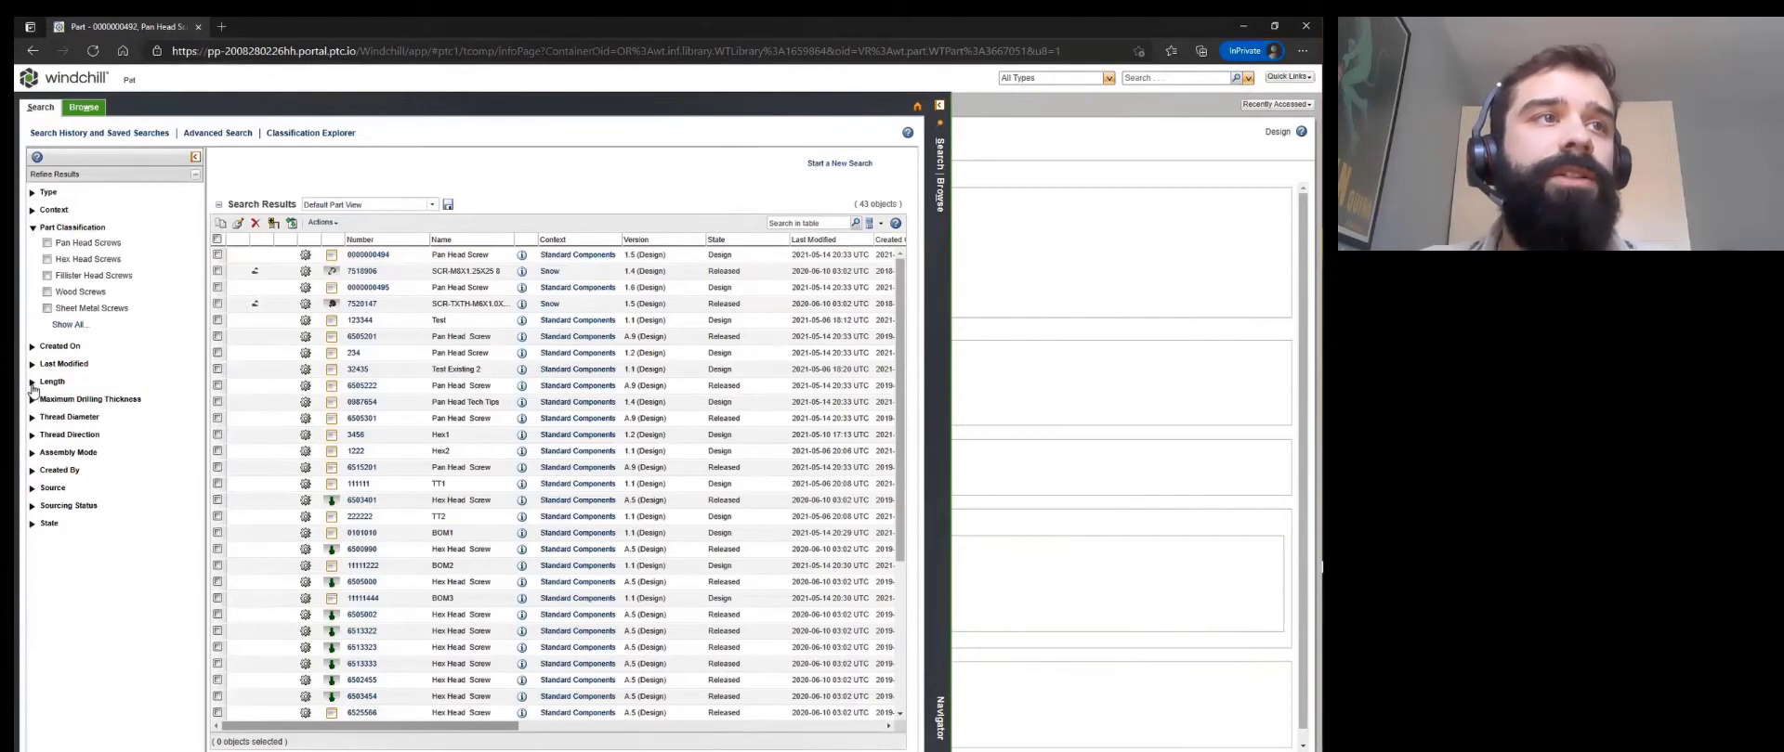
left_click(32, 382)
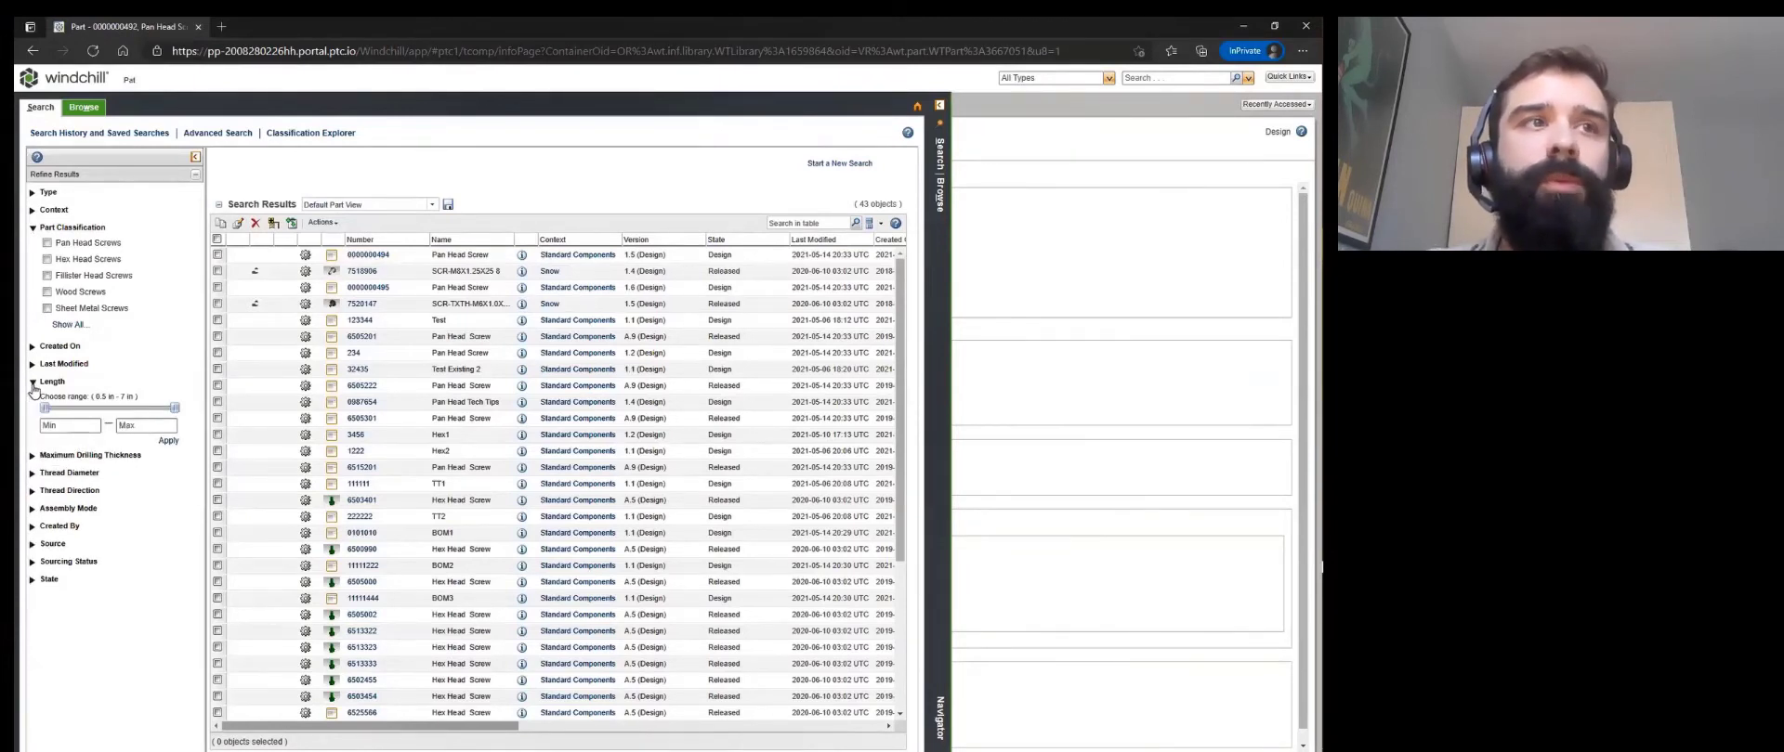
left_click(33, 491)
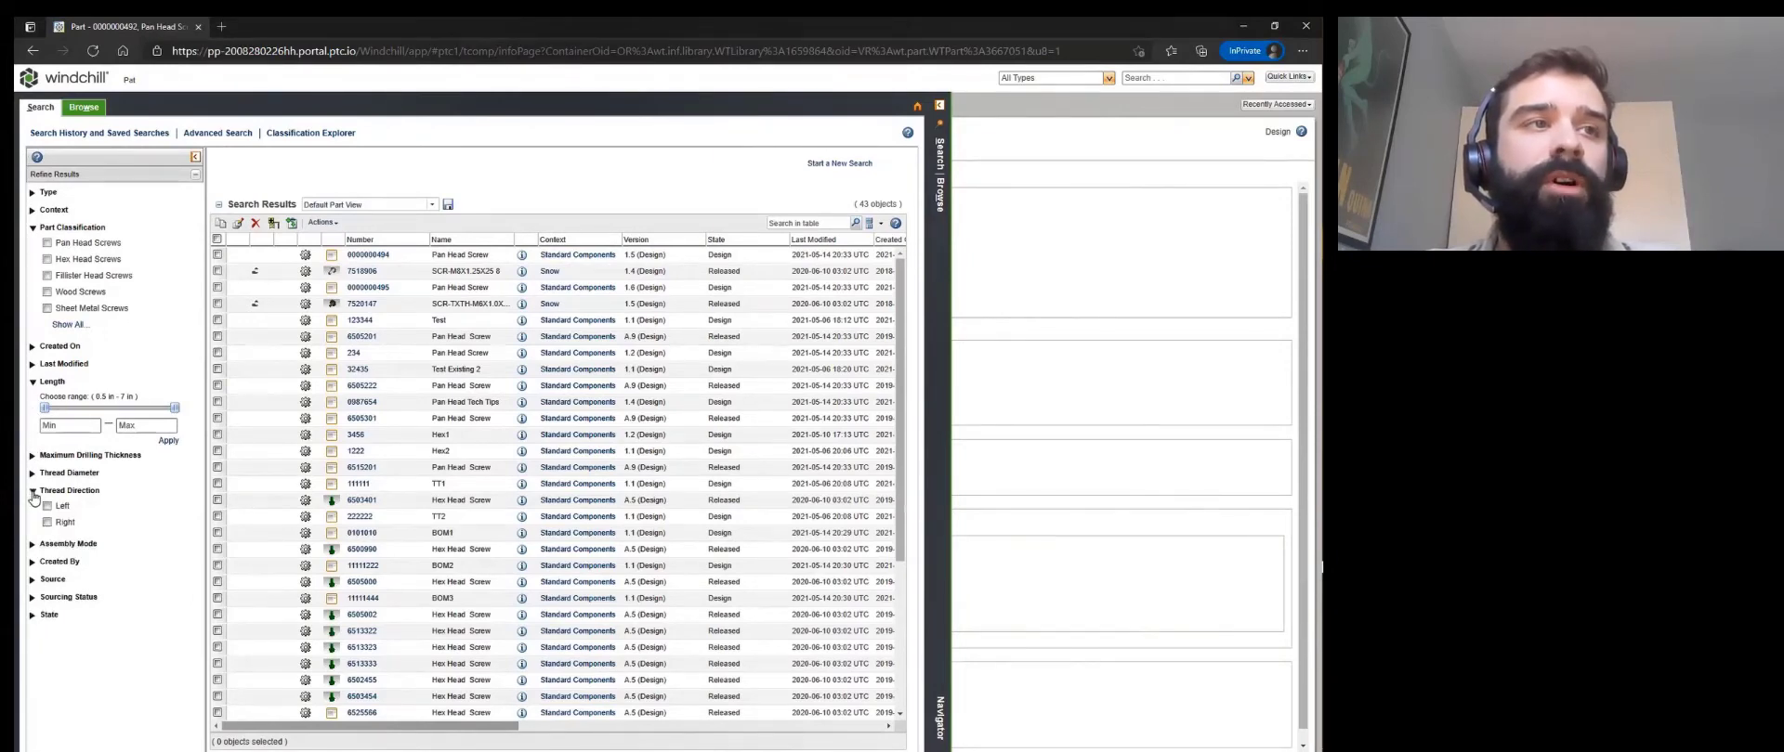
left_click(48, 244)
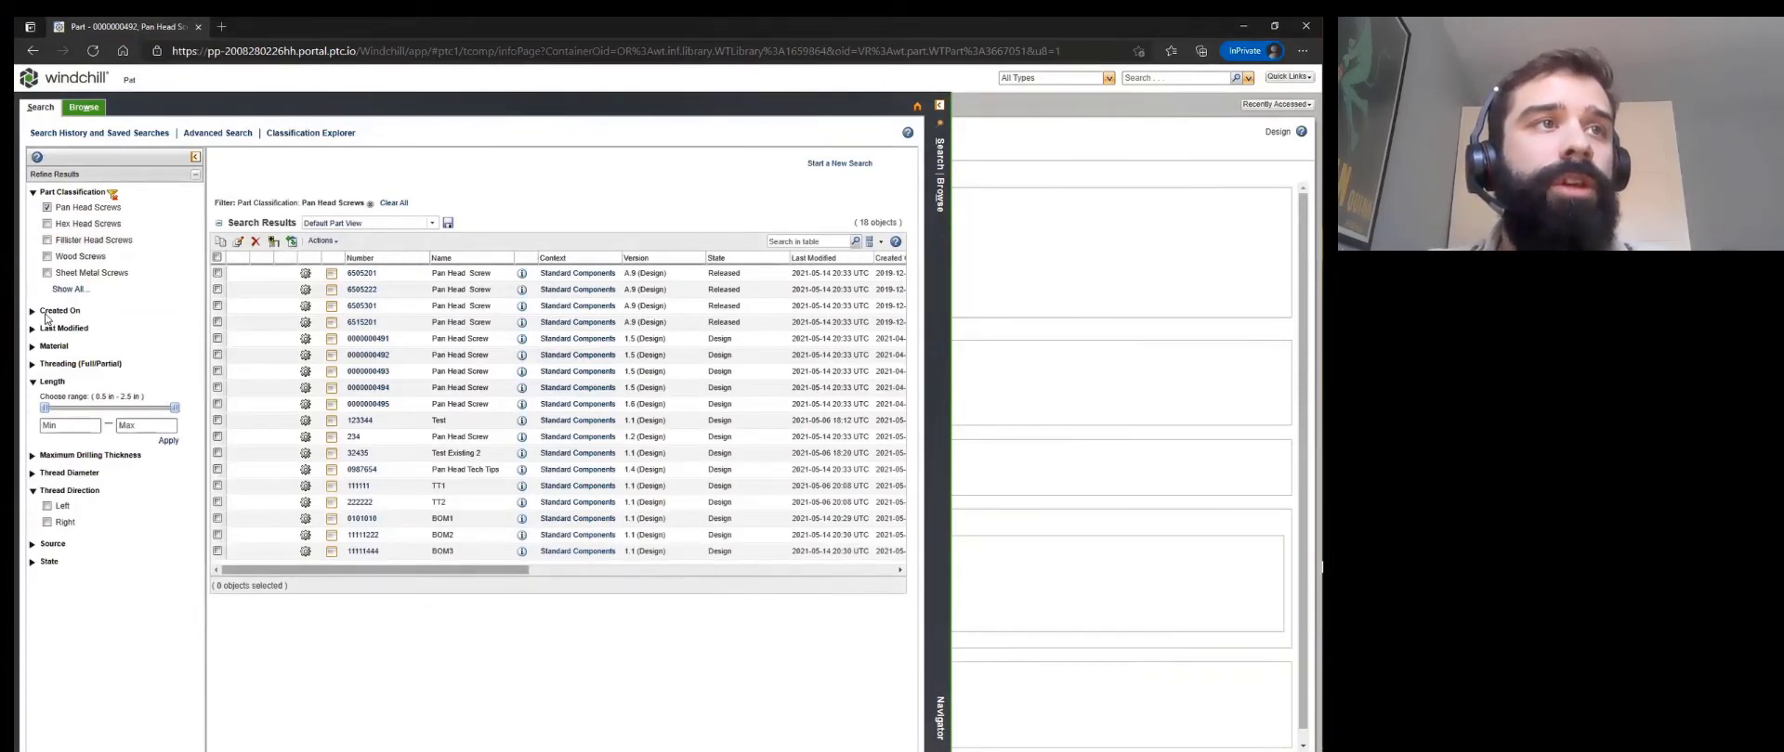
Try entering a length refinement range of 0.929 to 2.50 in for the pan head screws.
left_click_drag(45, 408, 145, 409)
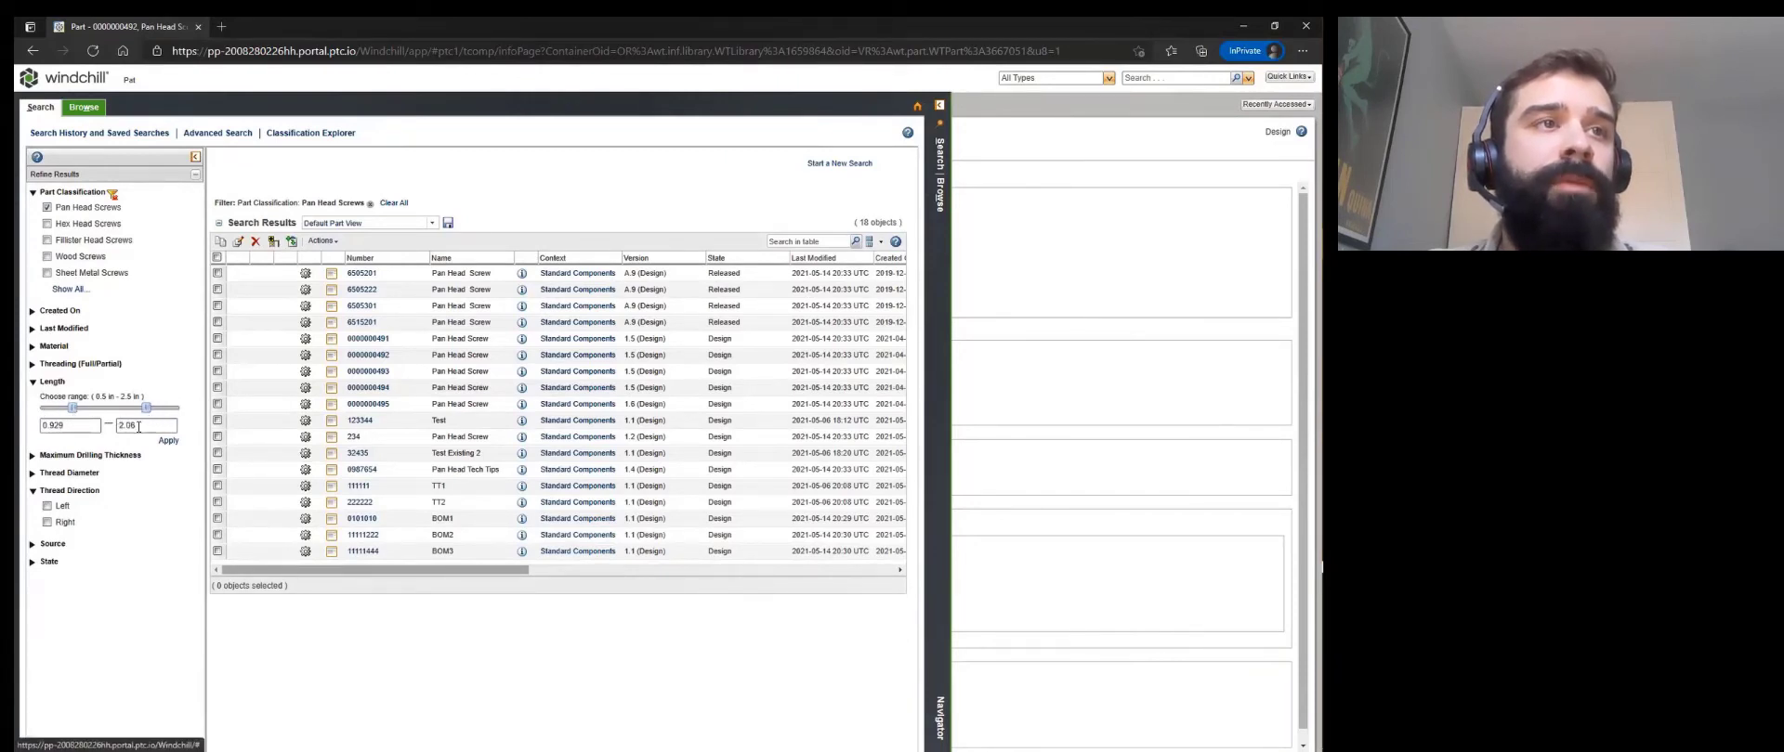
left_click(138, 426)
key("BackSpace")
key("BackSpace")
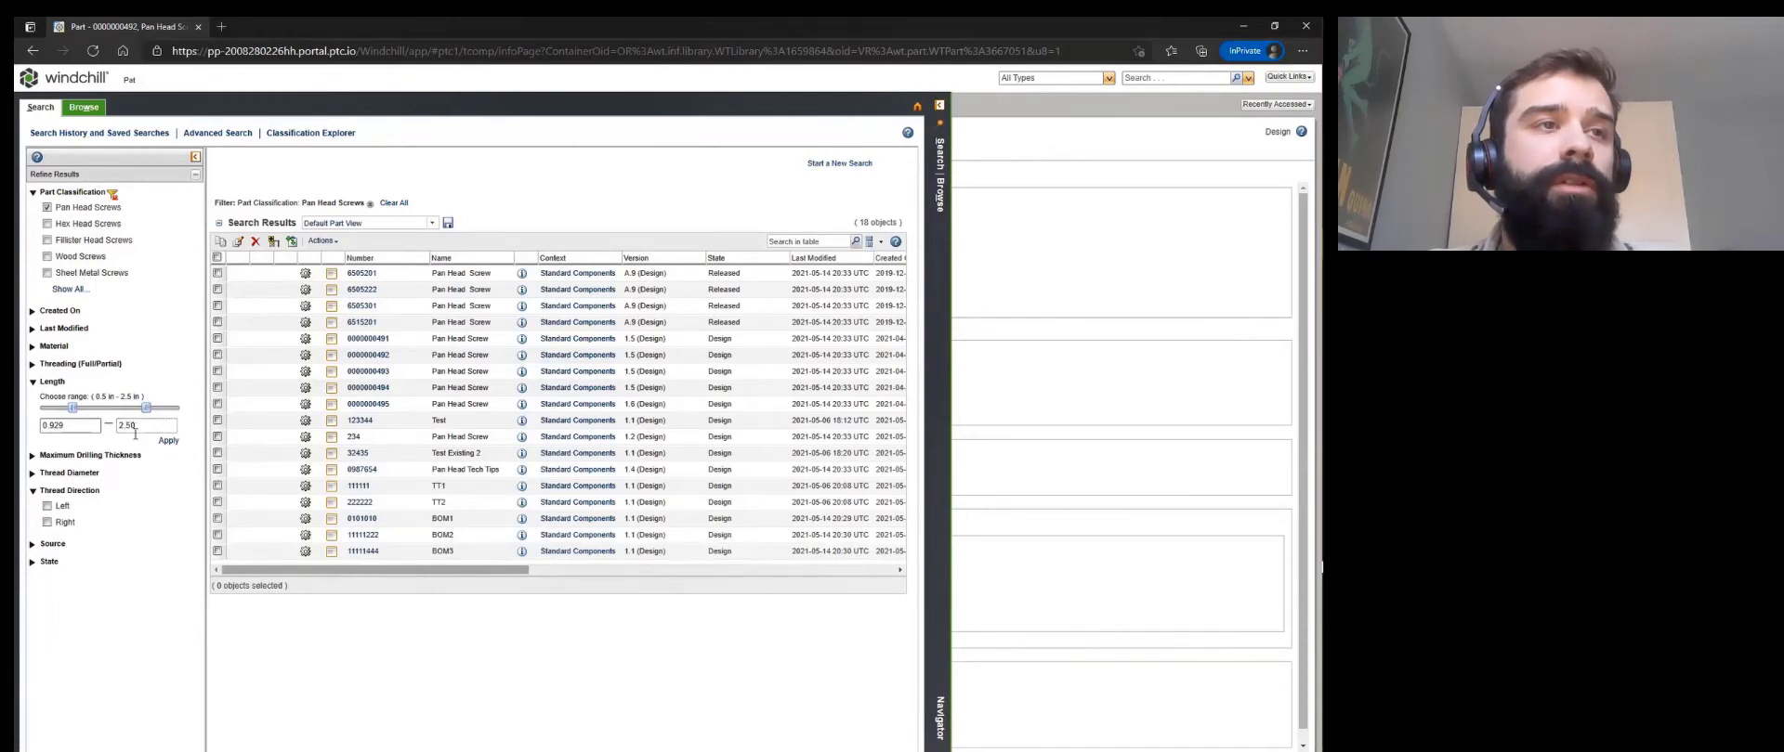
left_click(156, 494)
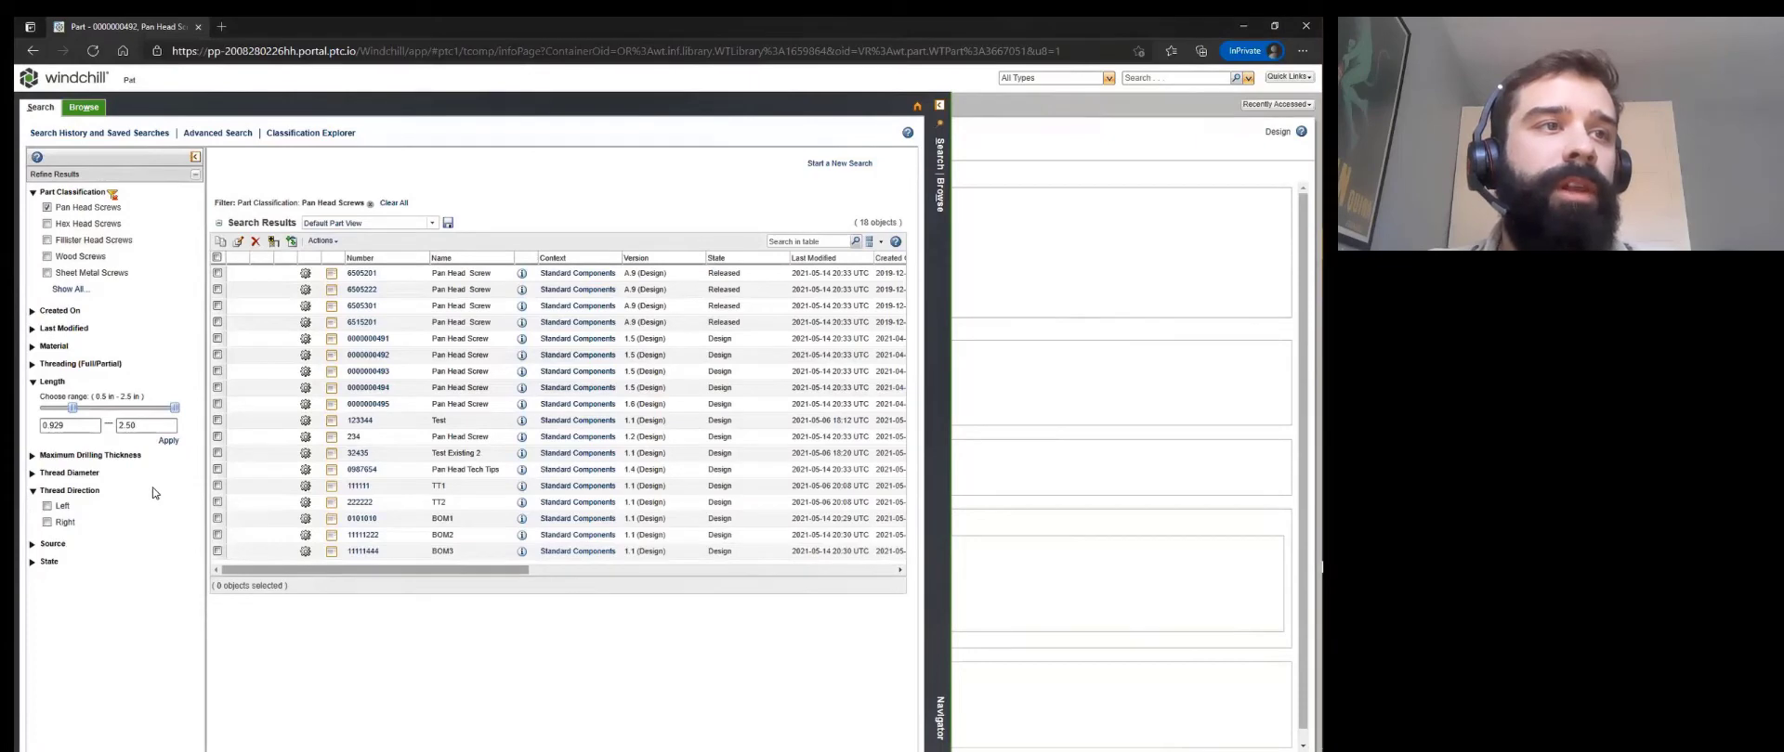
Filter the pan head screws to Right thread direction and open part BOM1 to check its classification attributes.
left_click(48, 523)
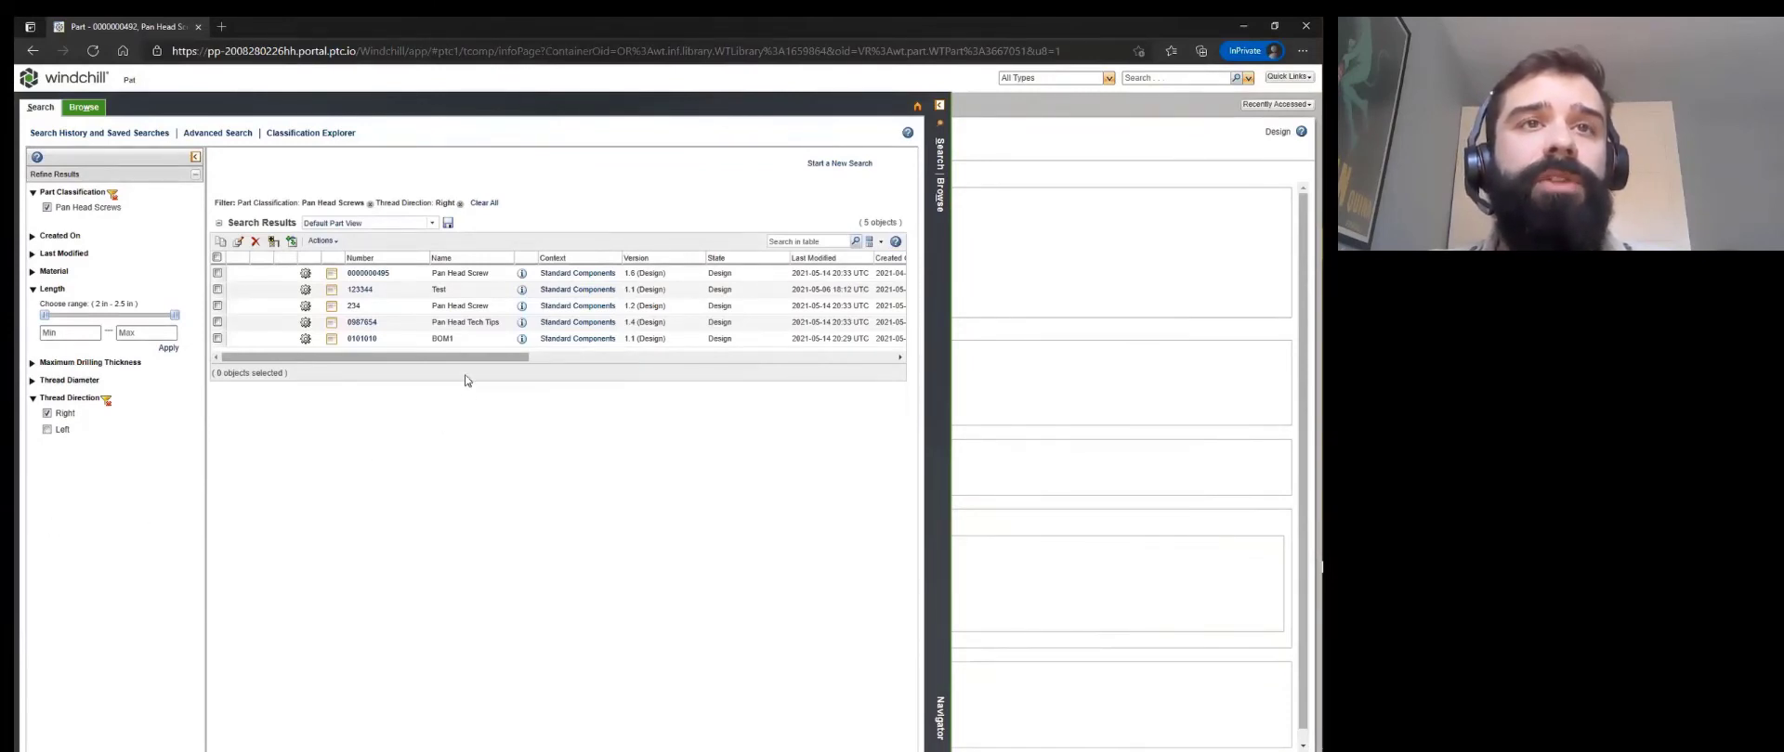
left_click(522, 339)
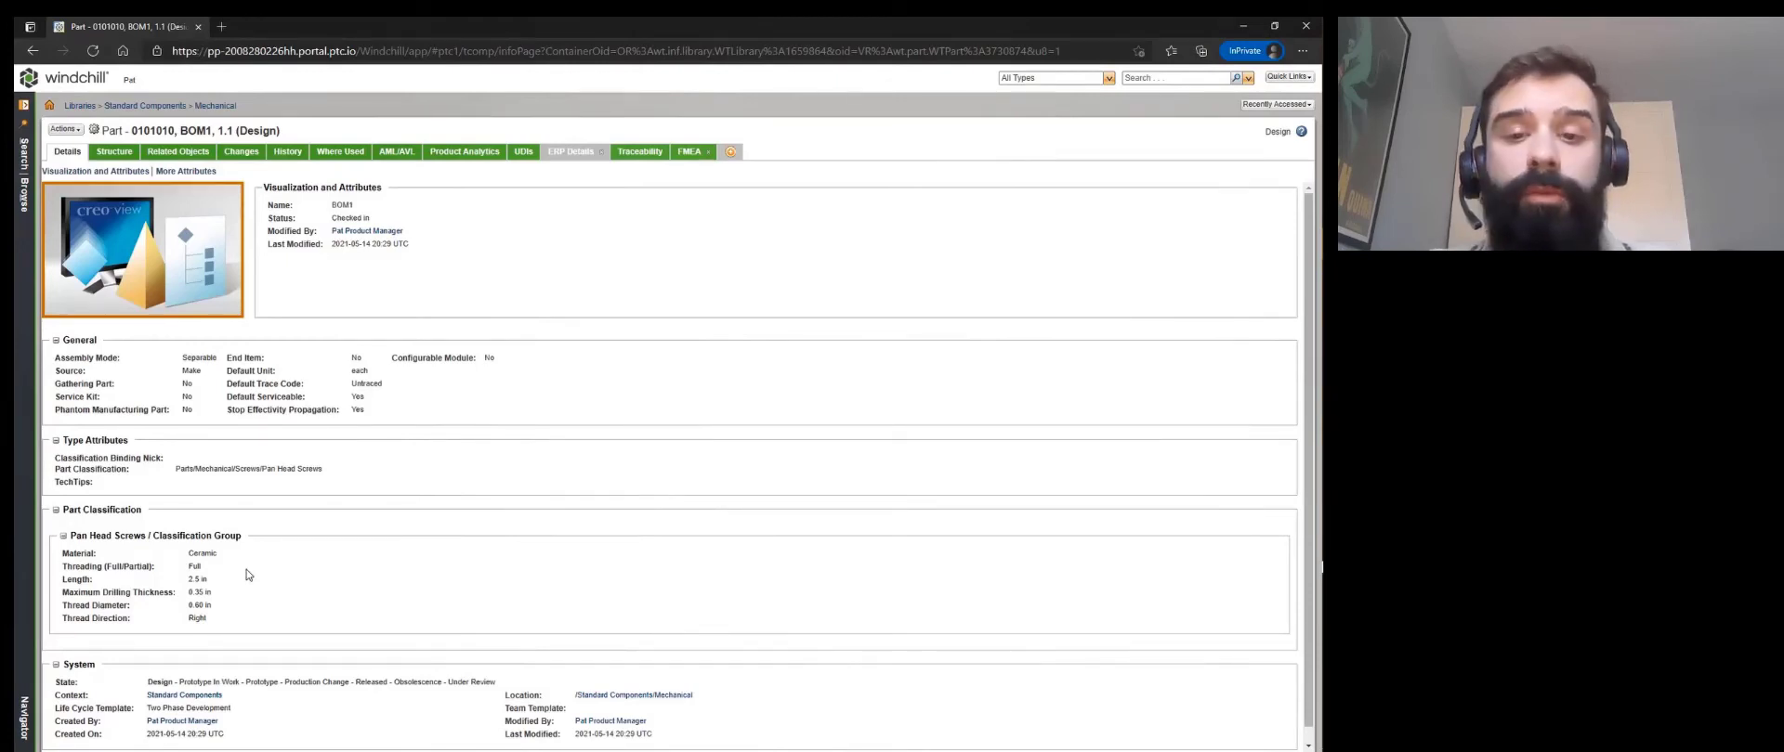
Open Manage Classifications from Classification Administration to bring up the classification tree.
left_click(26, 112)
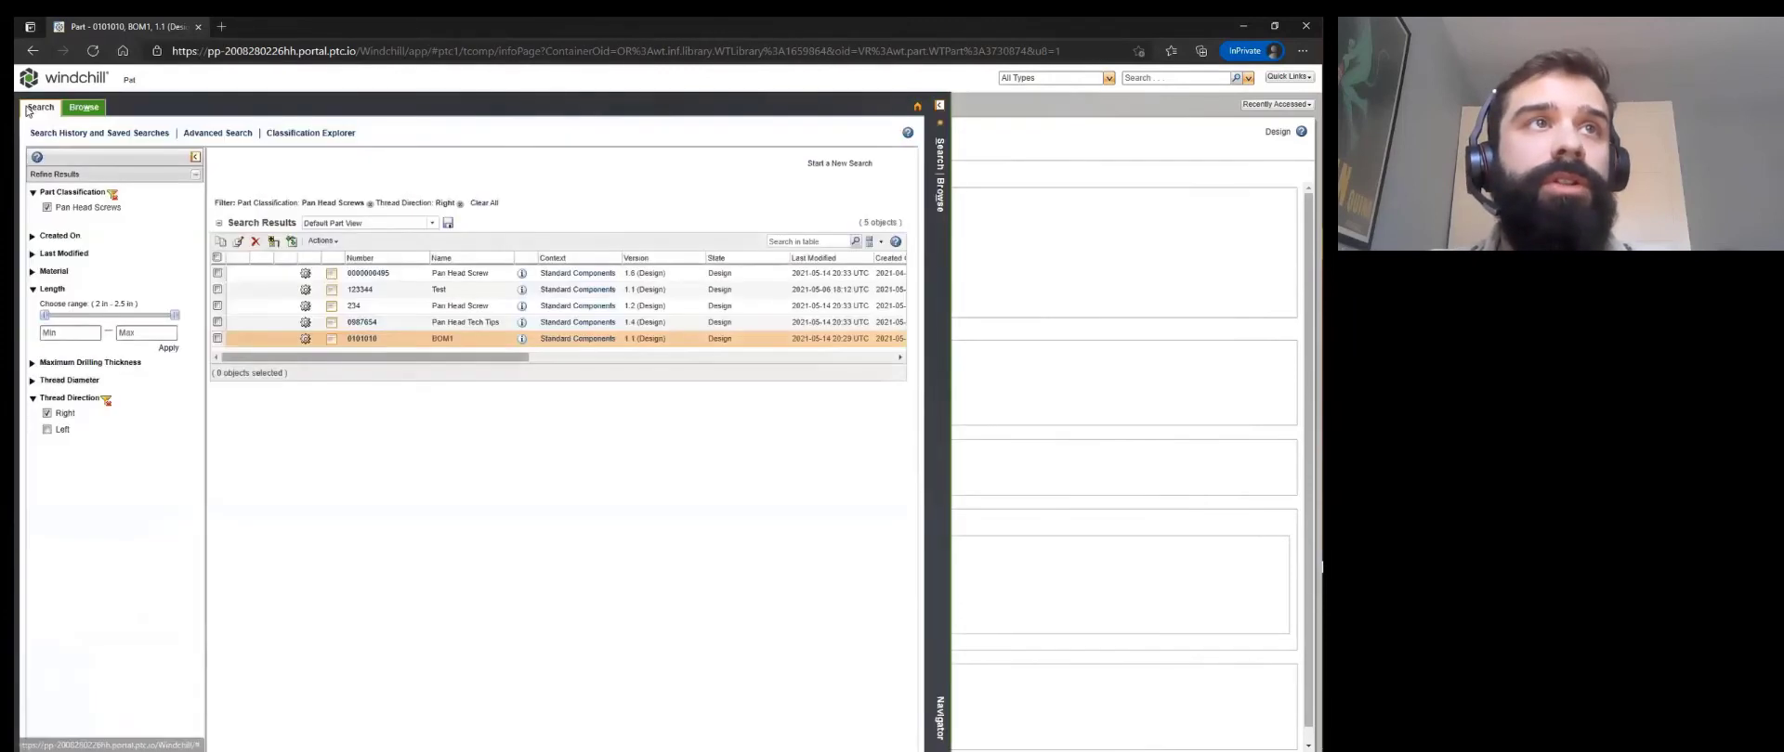
left_click(84, 107)
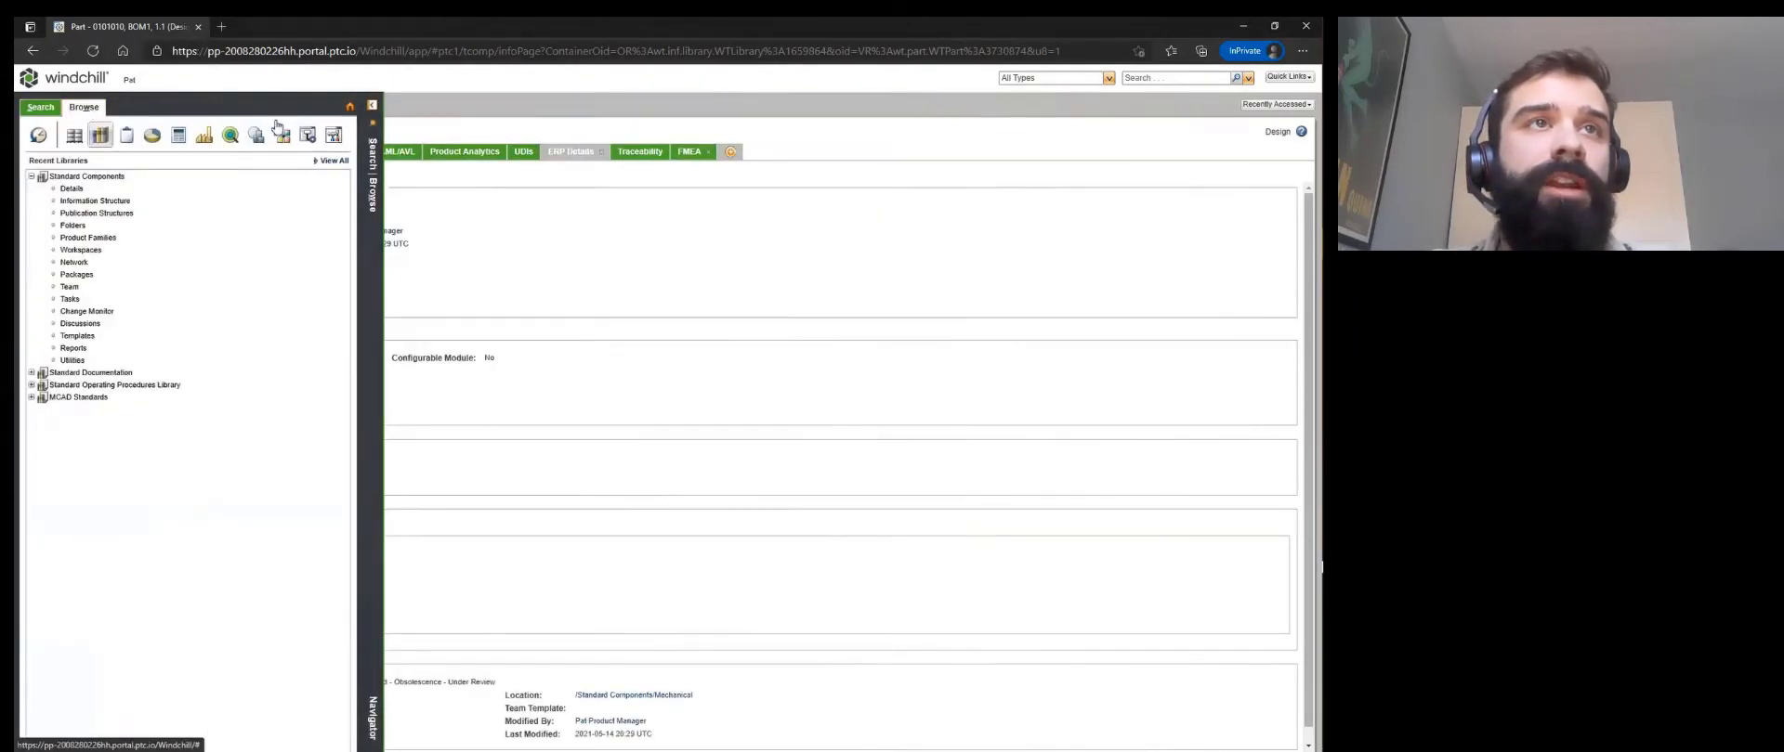
left_click(308, 135)
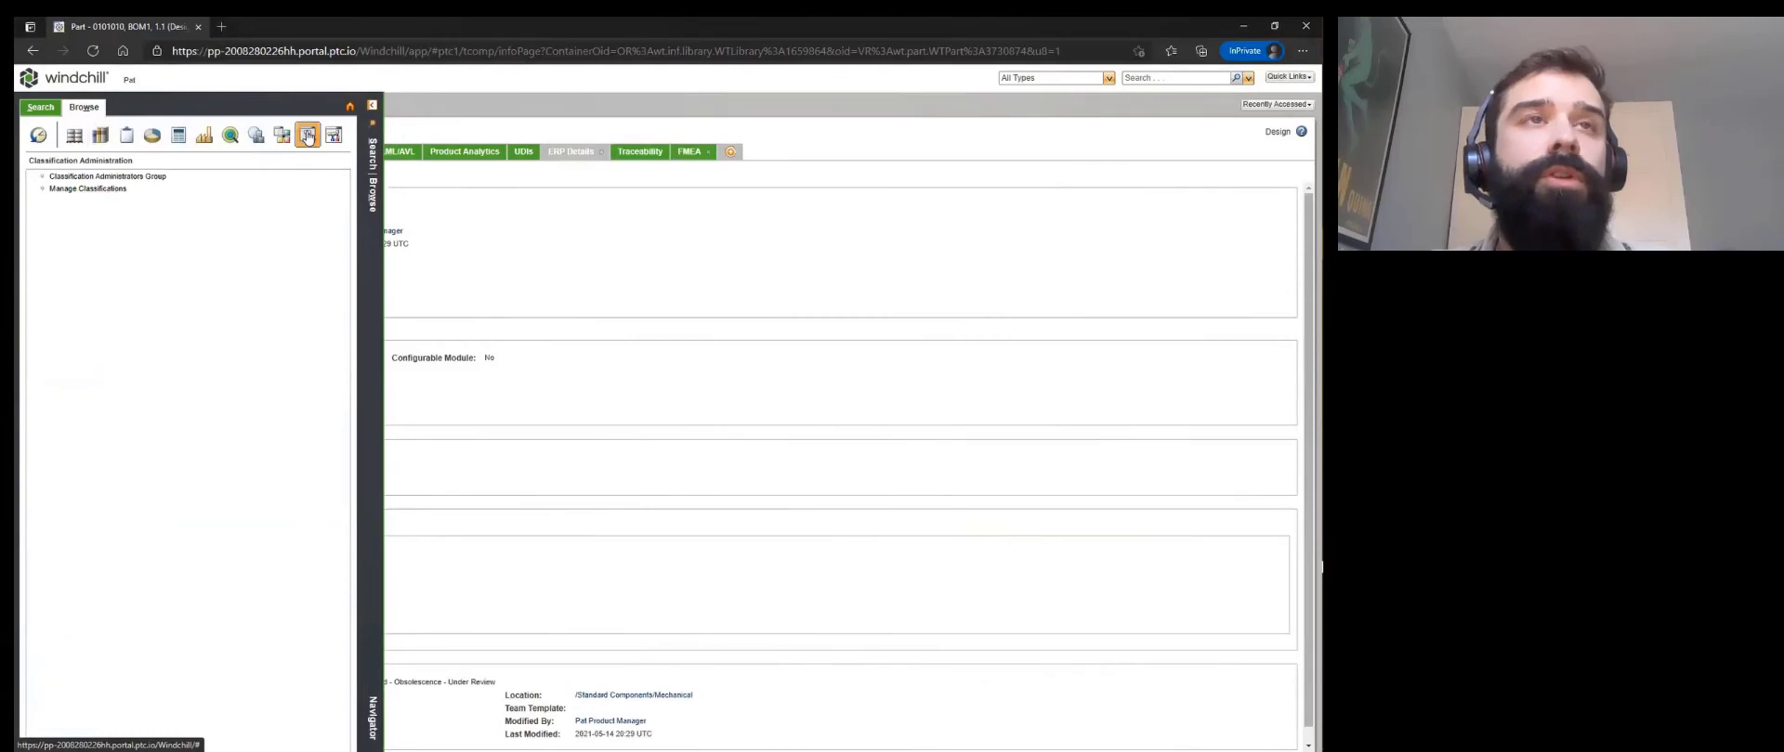
left_click(134, 190)
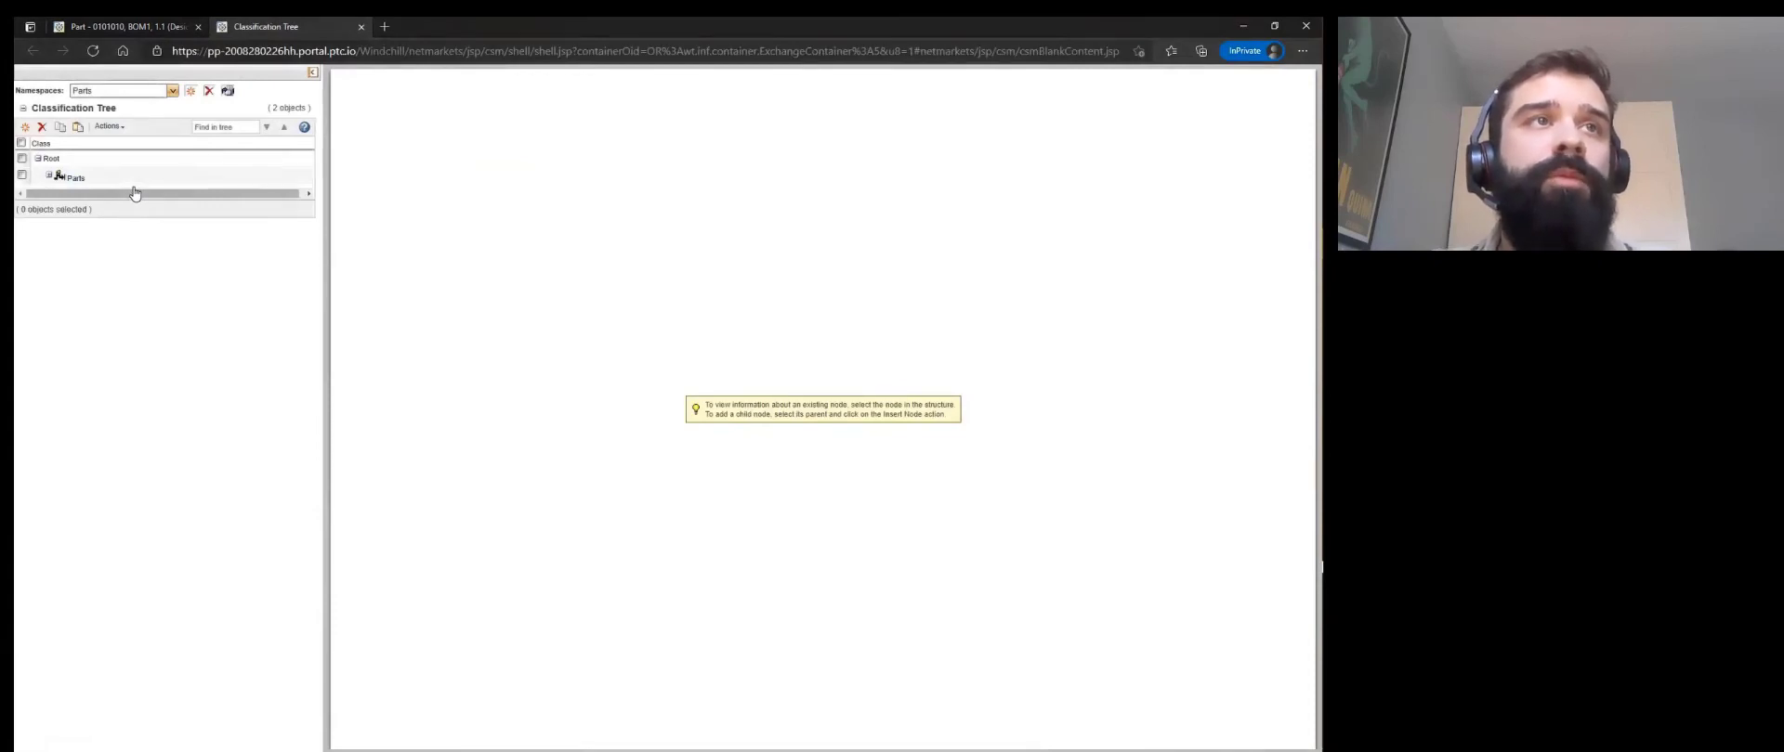
Expand the Parts and Mechanical classes in the classification tree and check which namespaces are available.
left_click(49, 176)
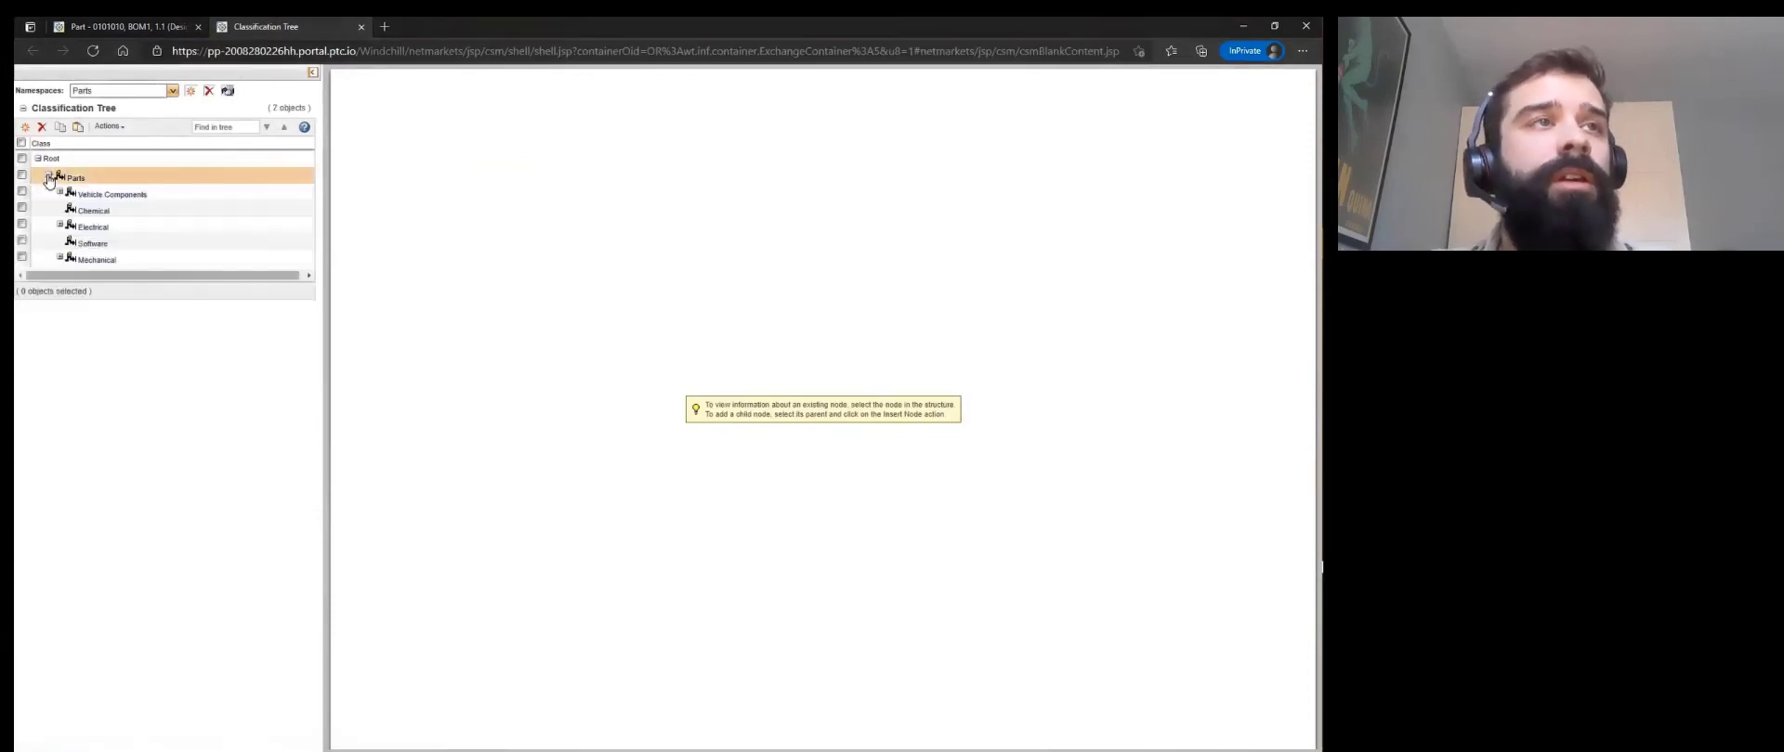
left_click(59, 258)
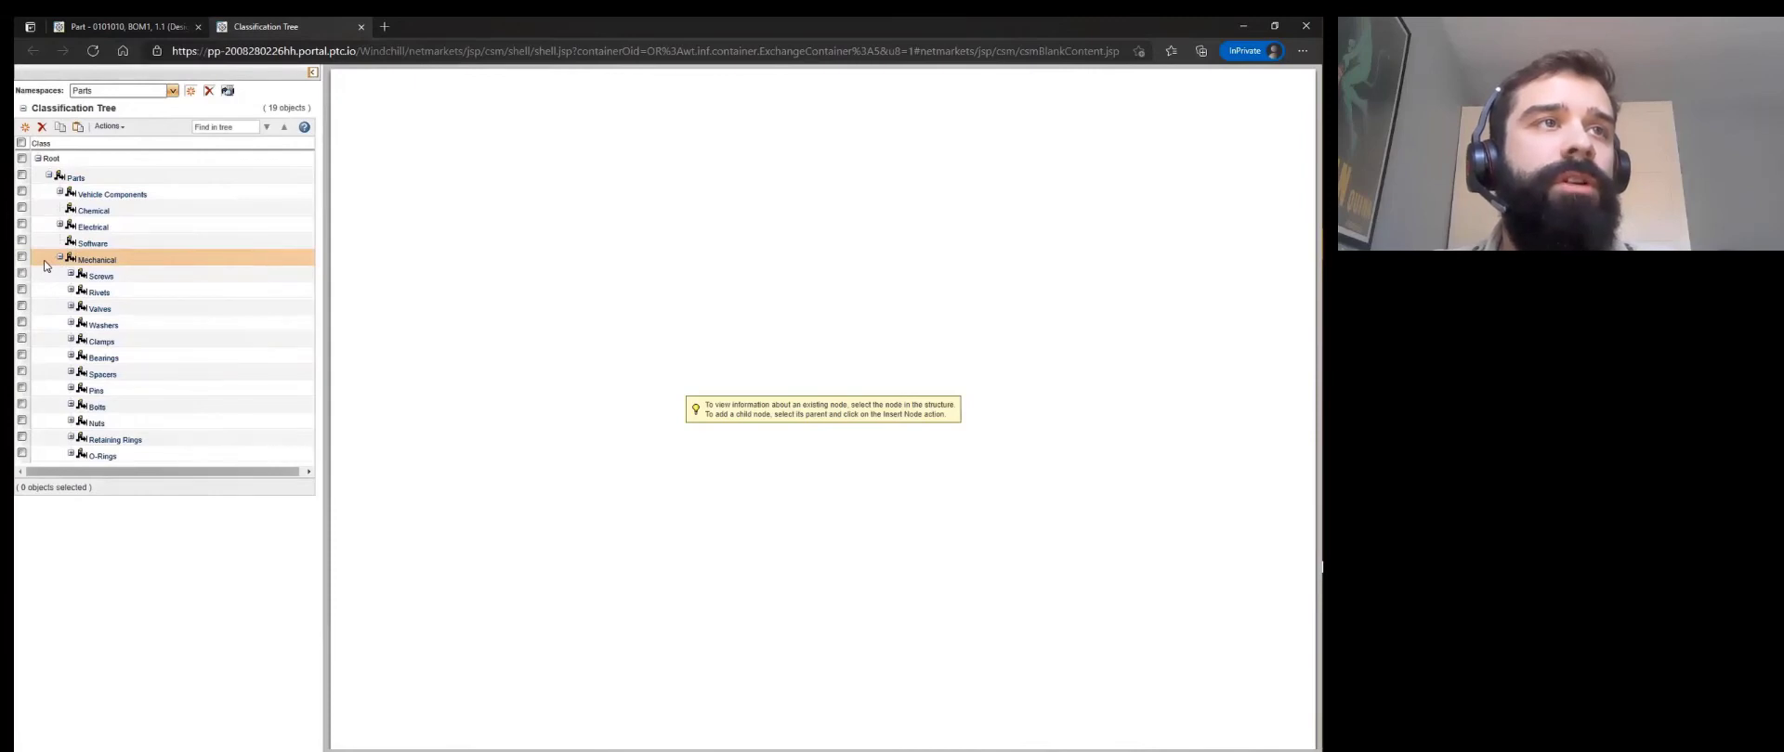
left_click(173, 91)
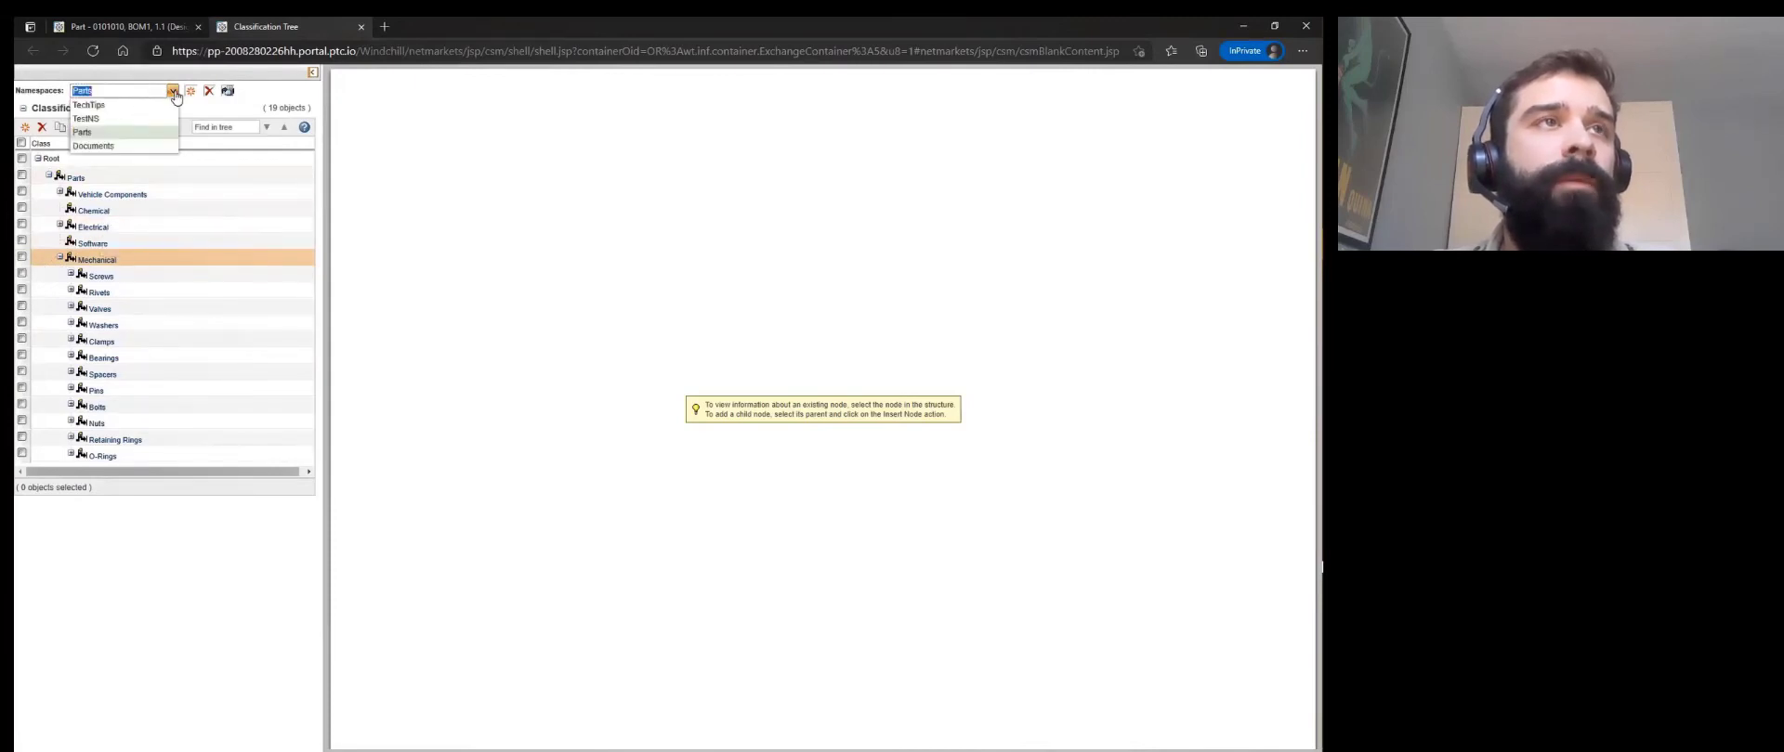
left_click(173, 93)
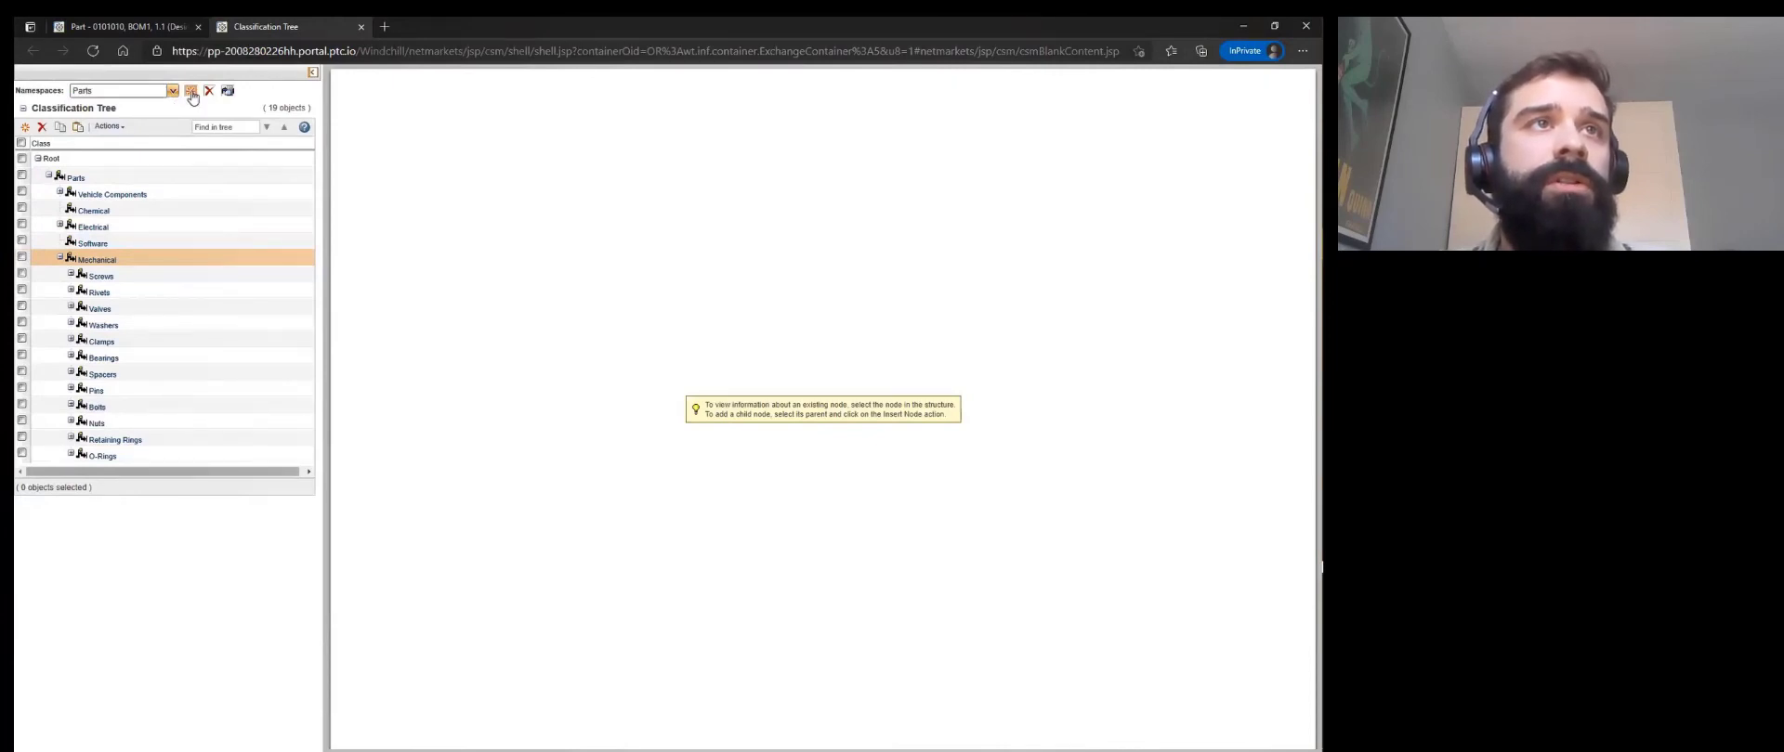
Create a namespace named BOMFERENCE whose parent node has internal name BOM and display name BOMFERENCE.
left_click(190, 92)
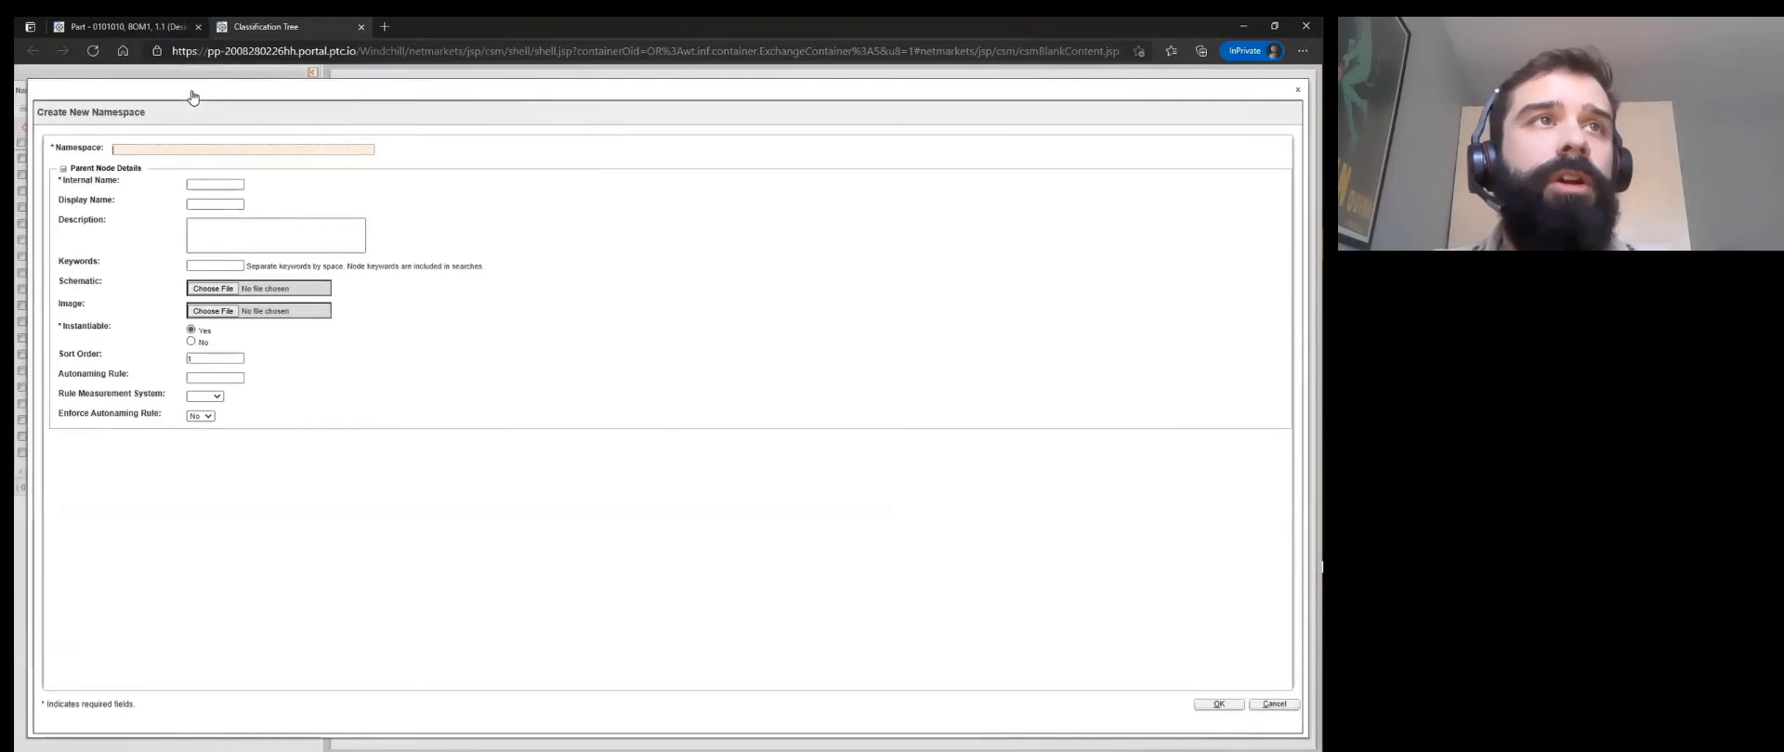
type("BOMFERENCE")
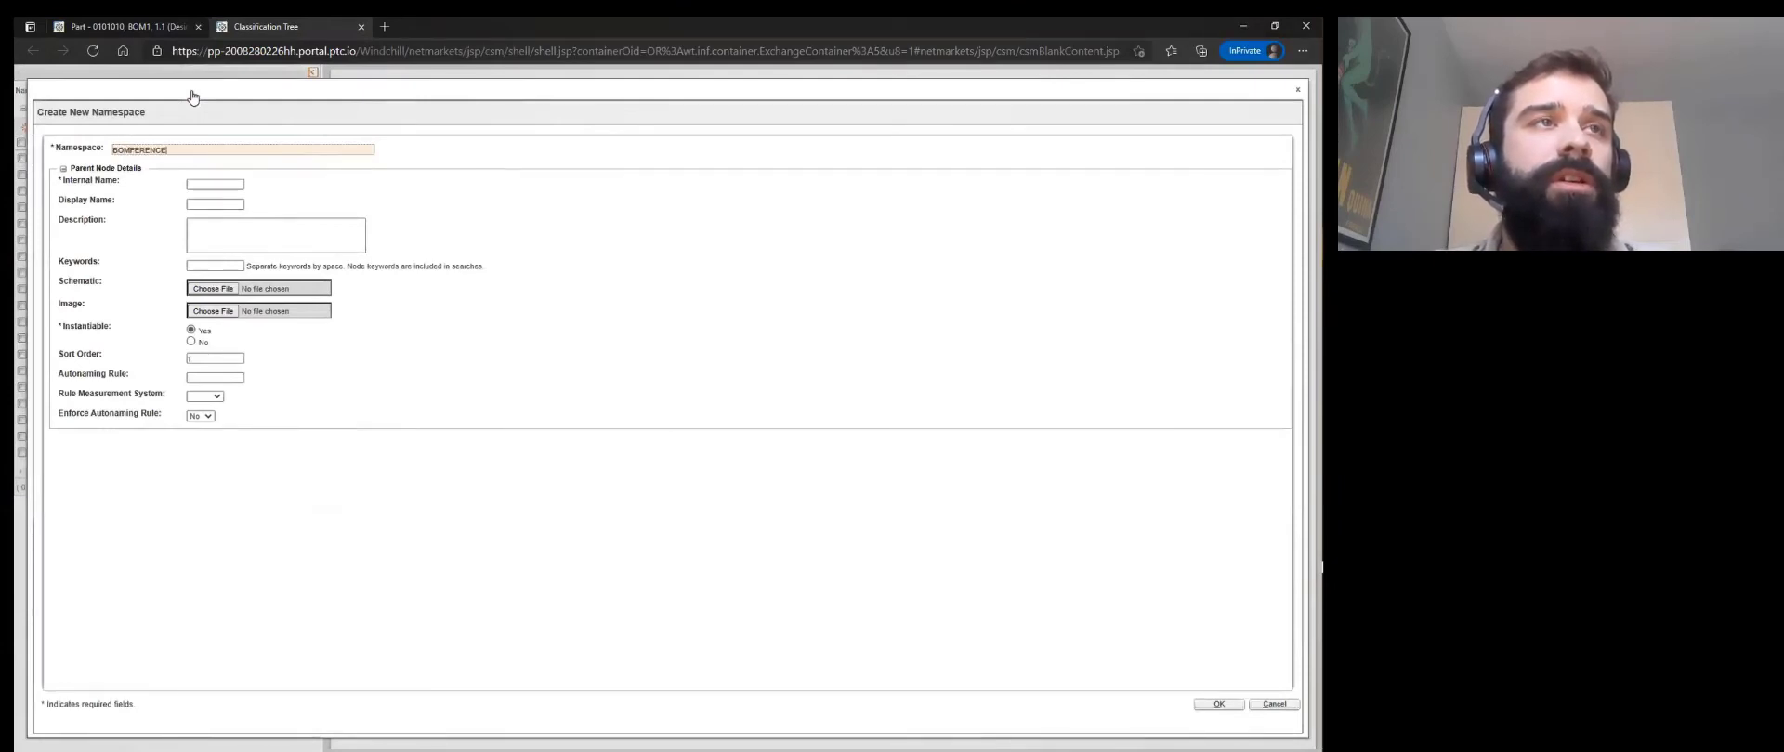
key("Tab")
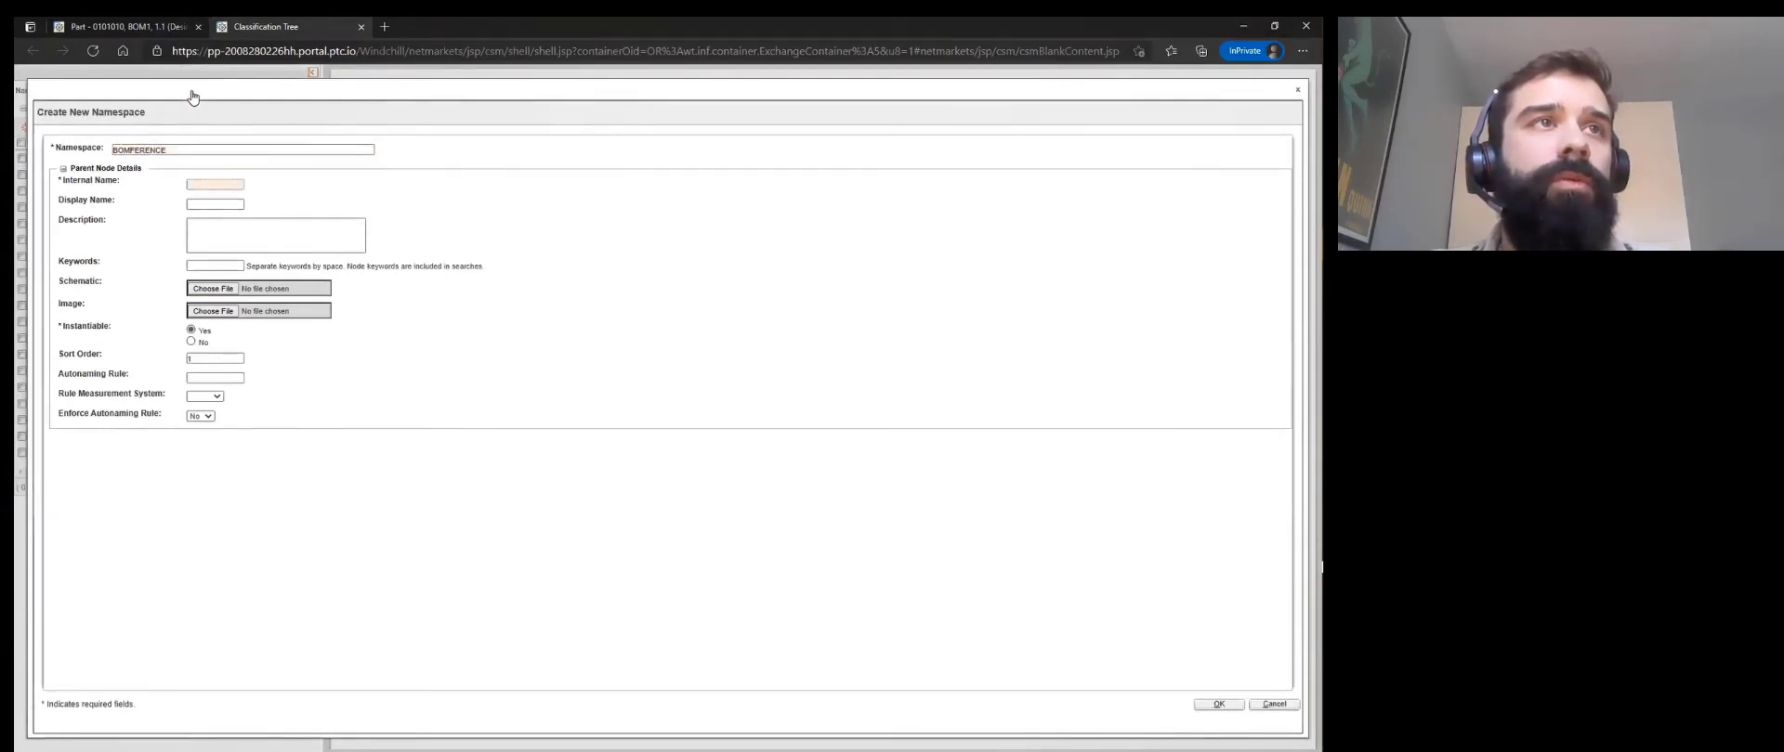
type("BOM")
key("Tab")
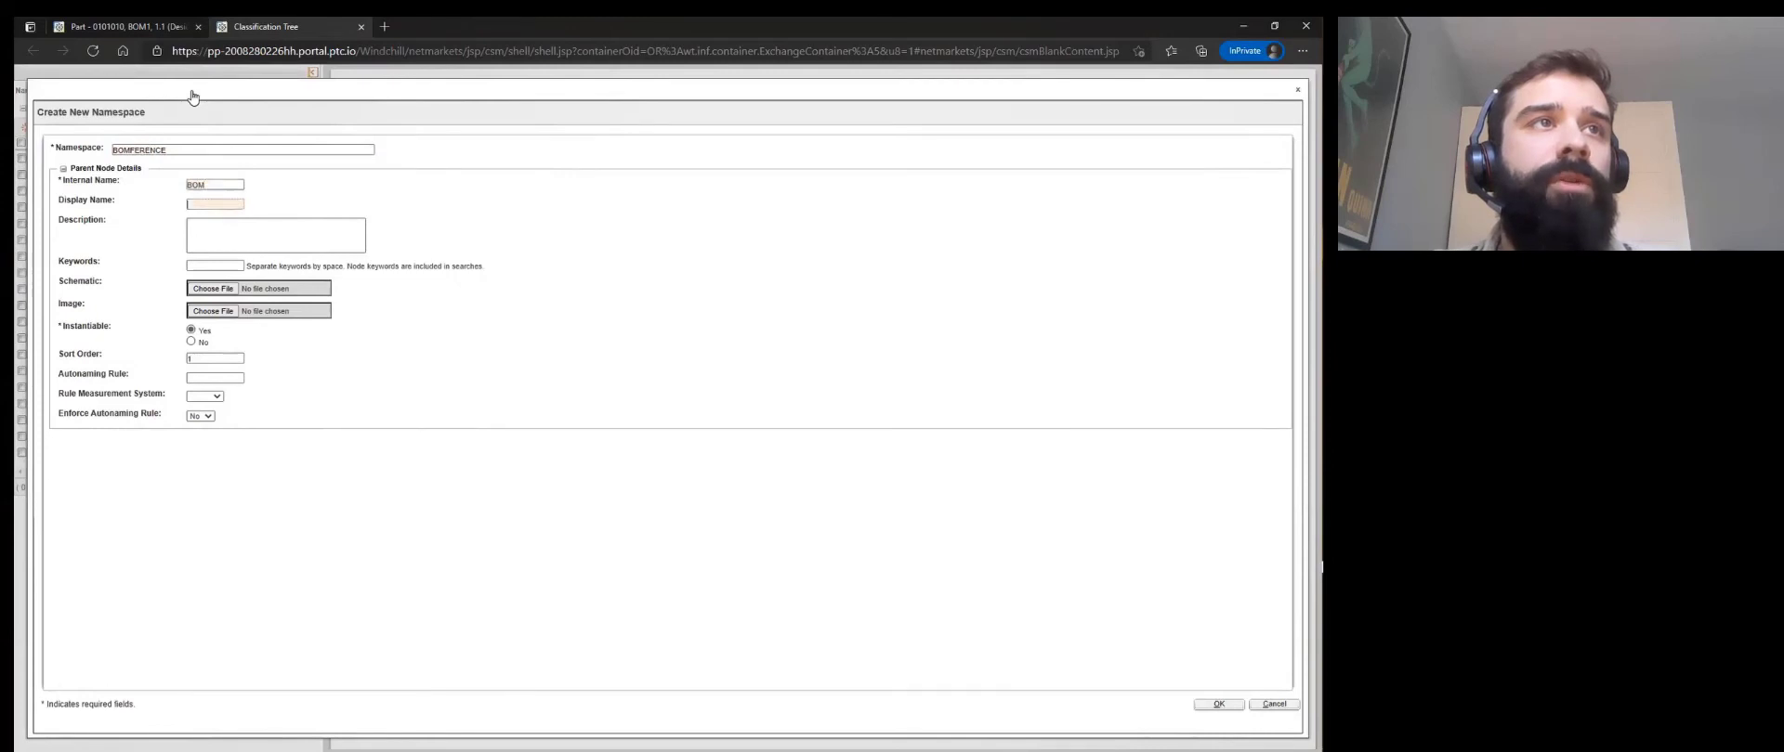
type("BOMFER")
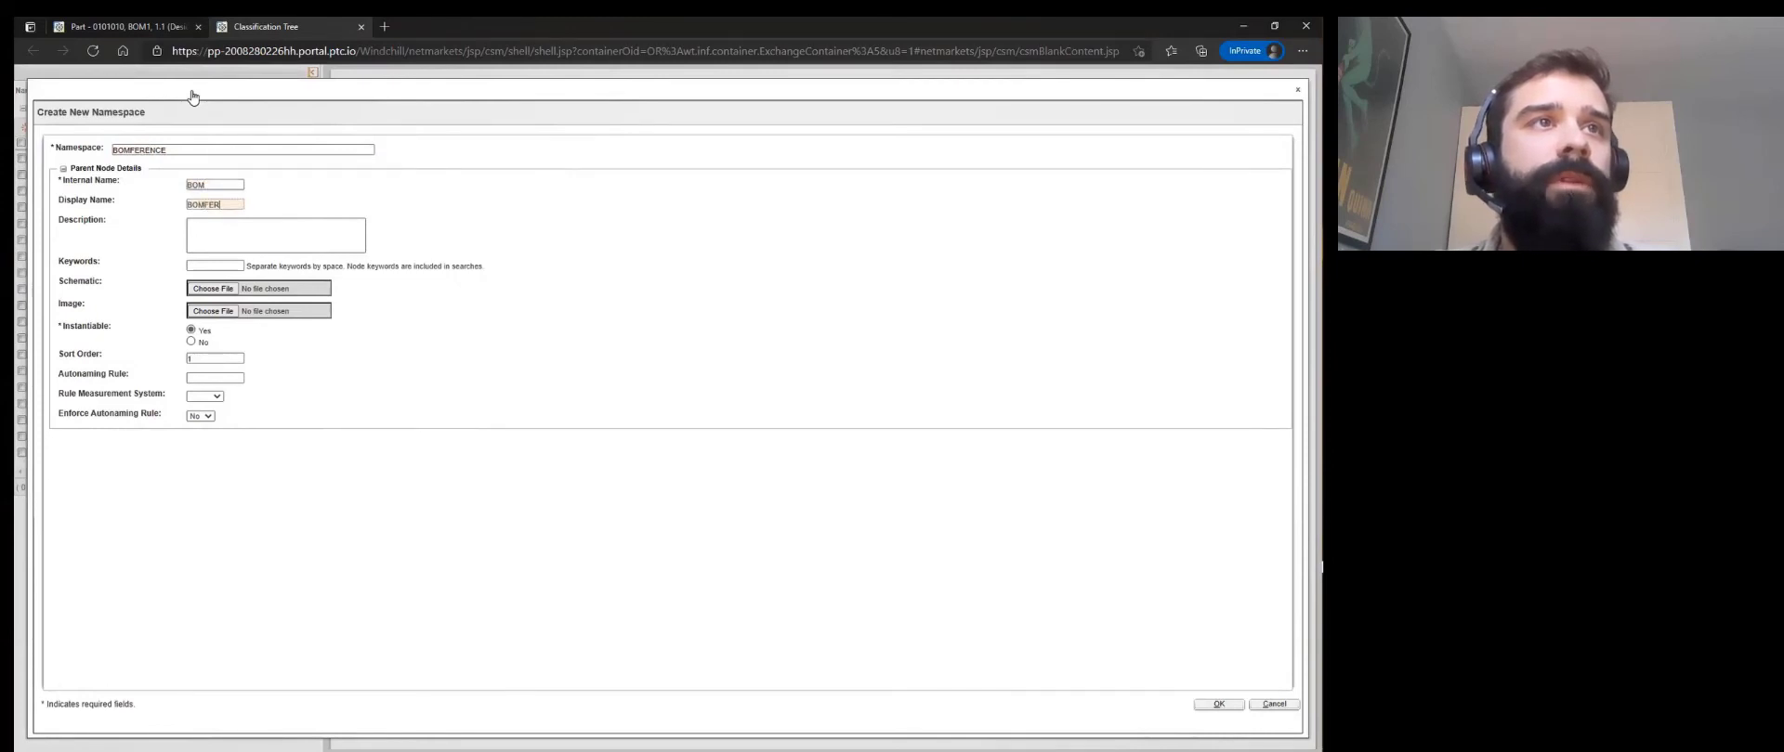
type("ENCE")
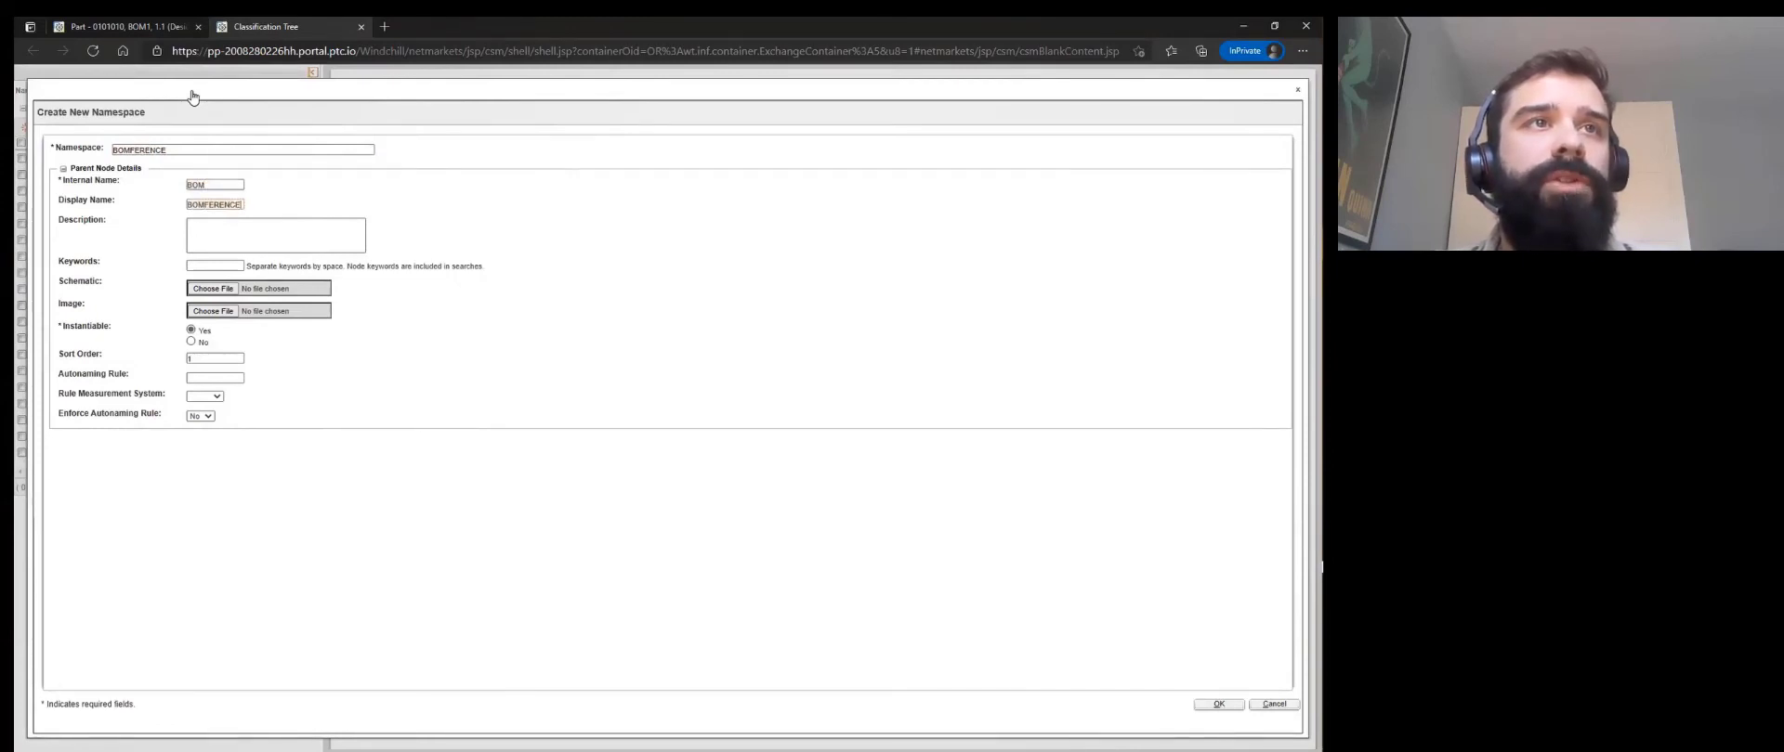
left_click(1219, 705)
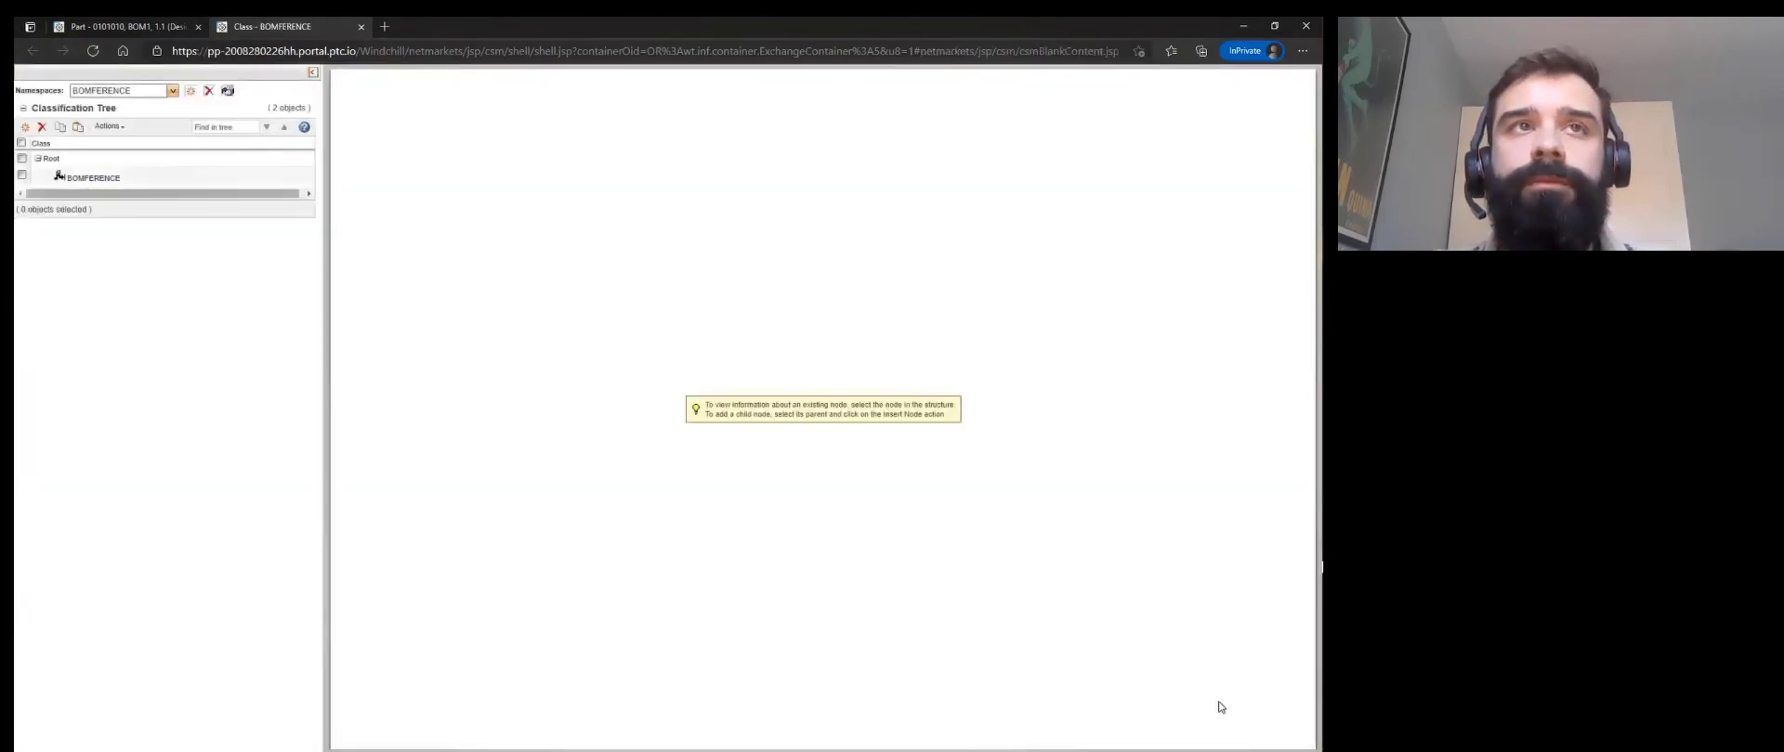
Add a child node under BOMFERENCE with internal name BOMNODE1 and display name BOM Node 1.
left_click(104, 180)
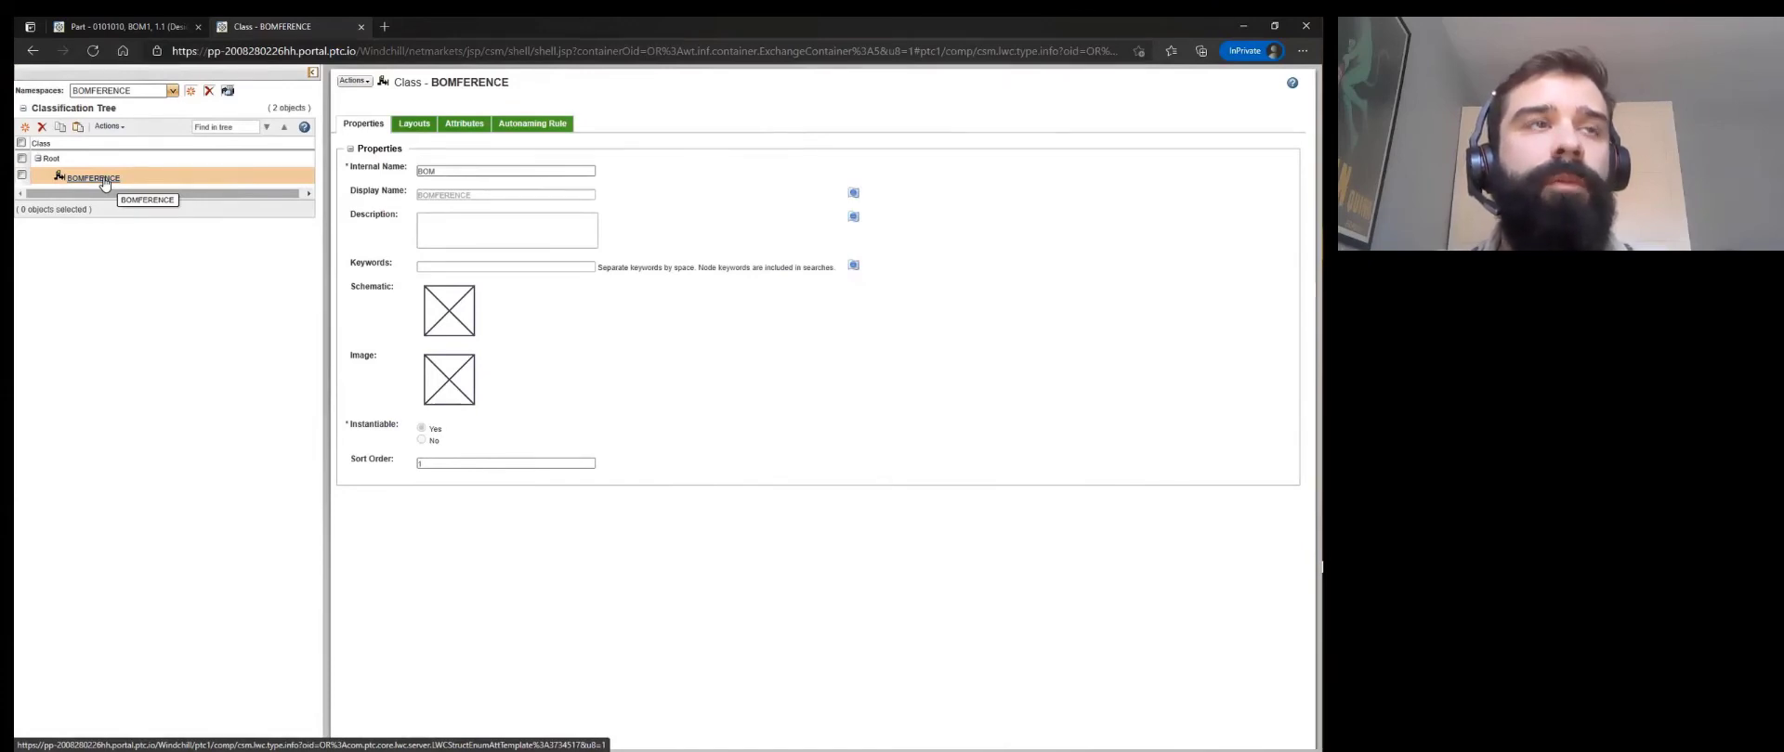
left_click(22, 174)
left_click(24, 129)
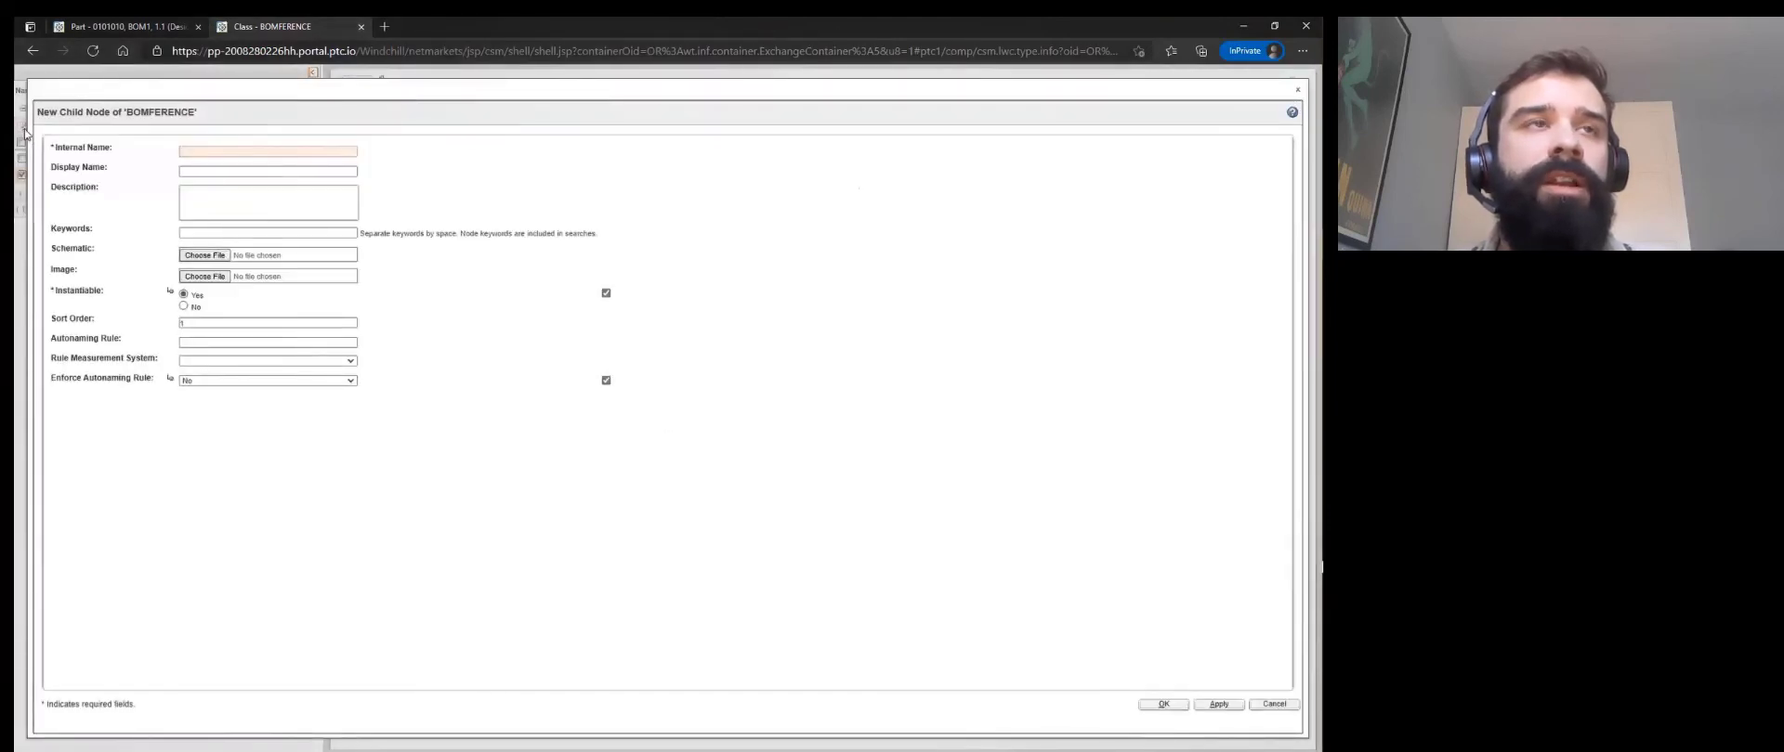
type("BOM")
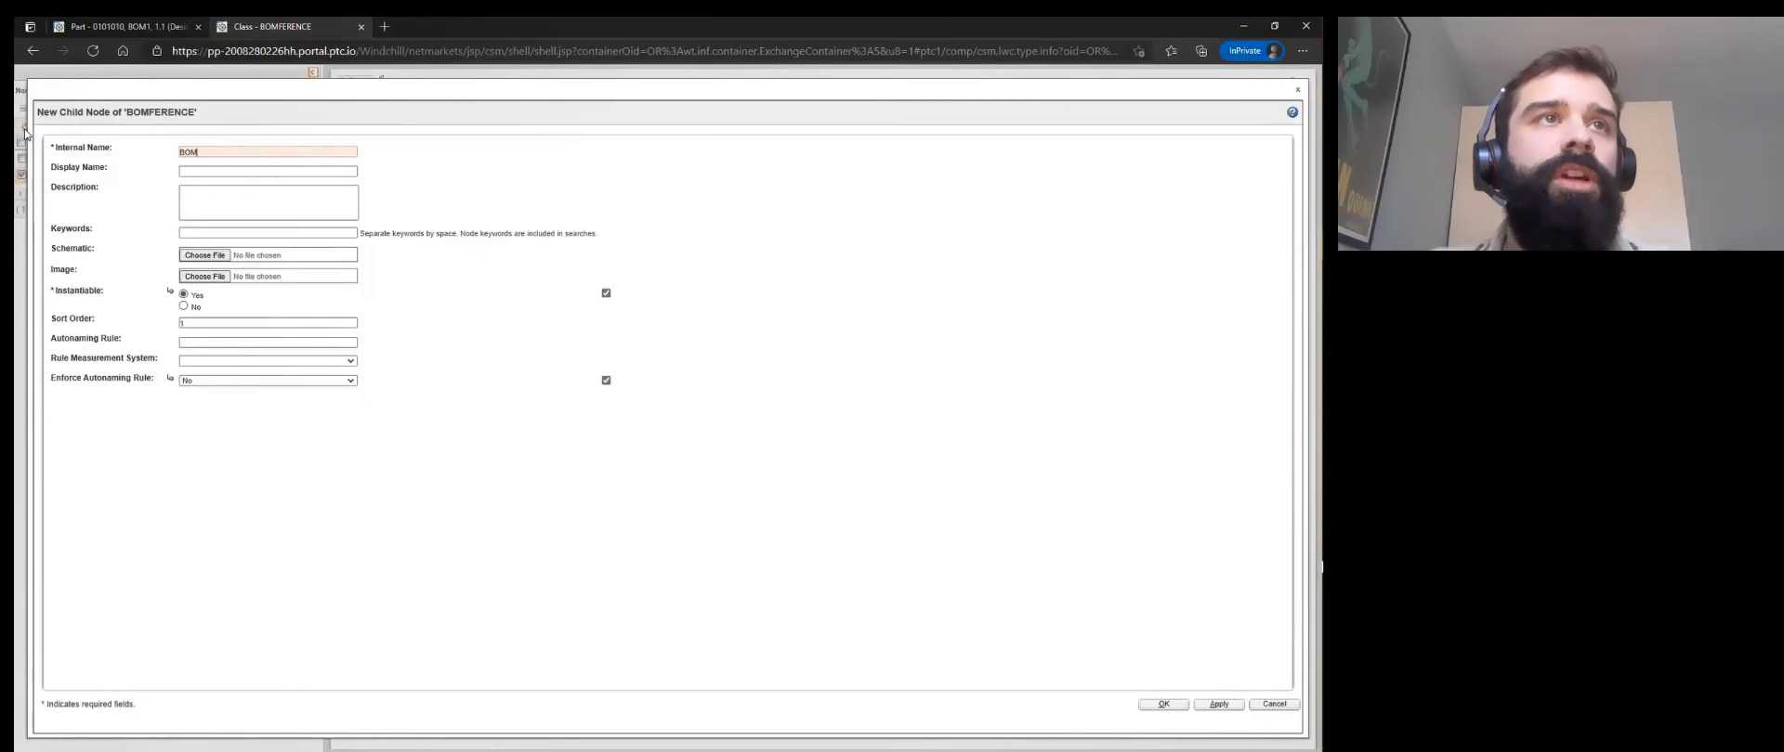
type("NODE1")
key("Tab")
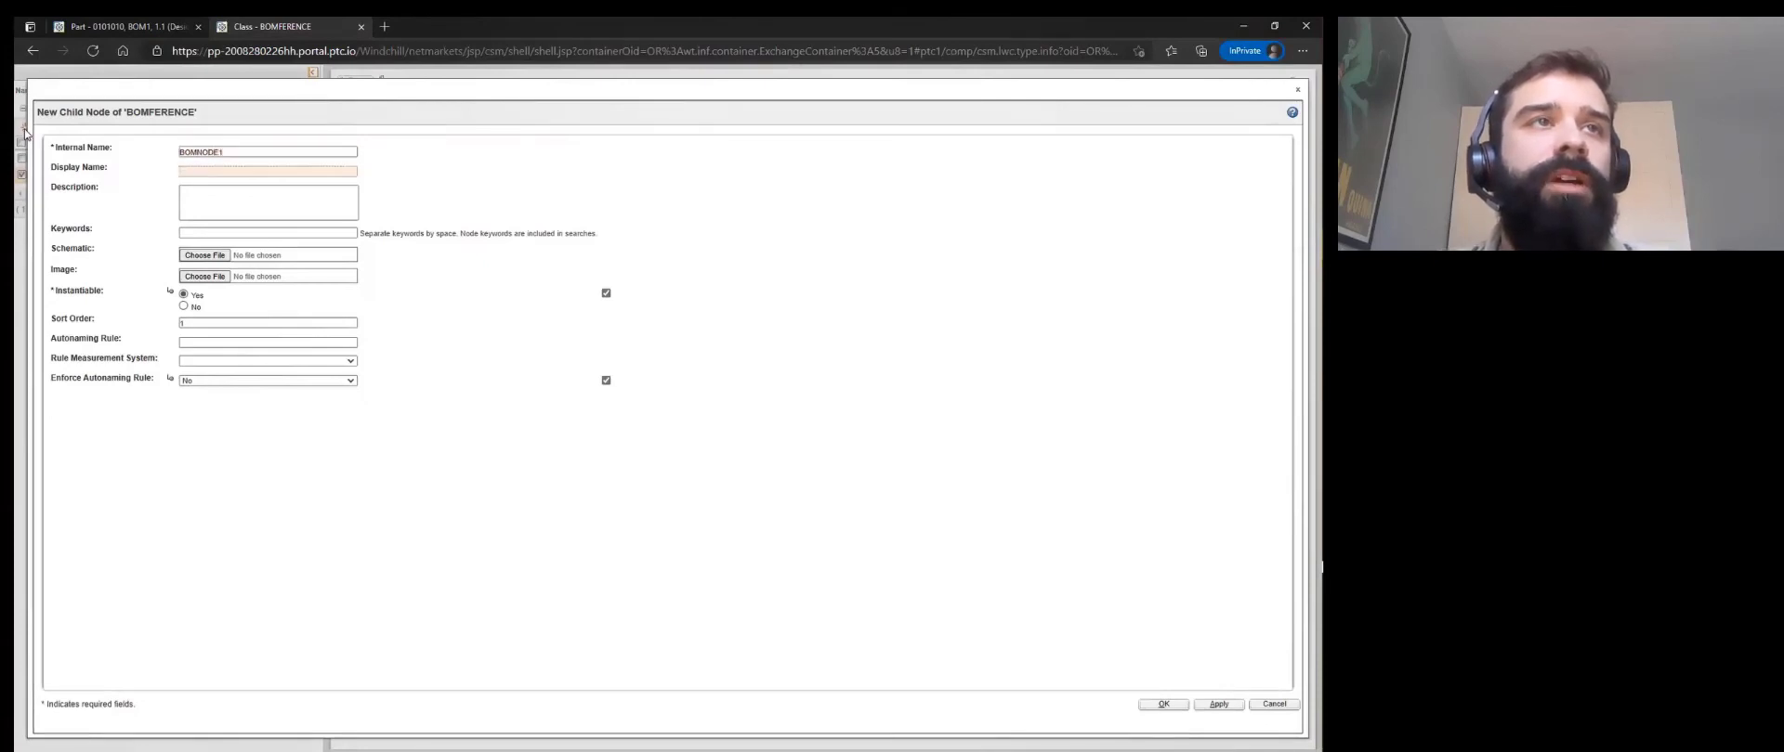
type("BOM Node 1")
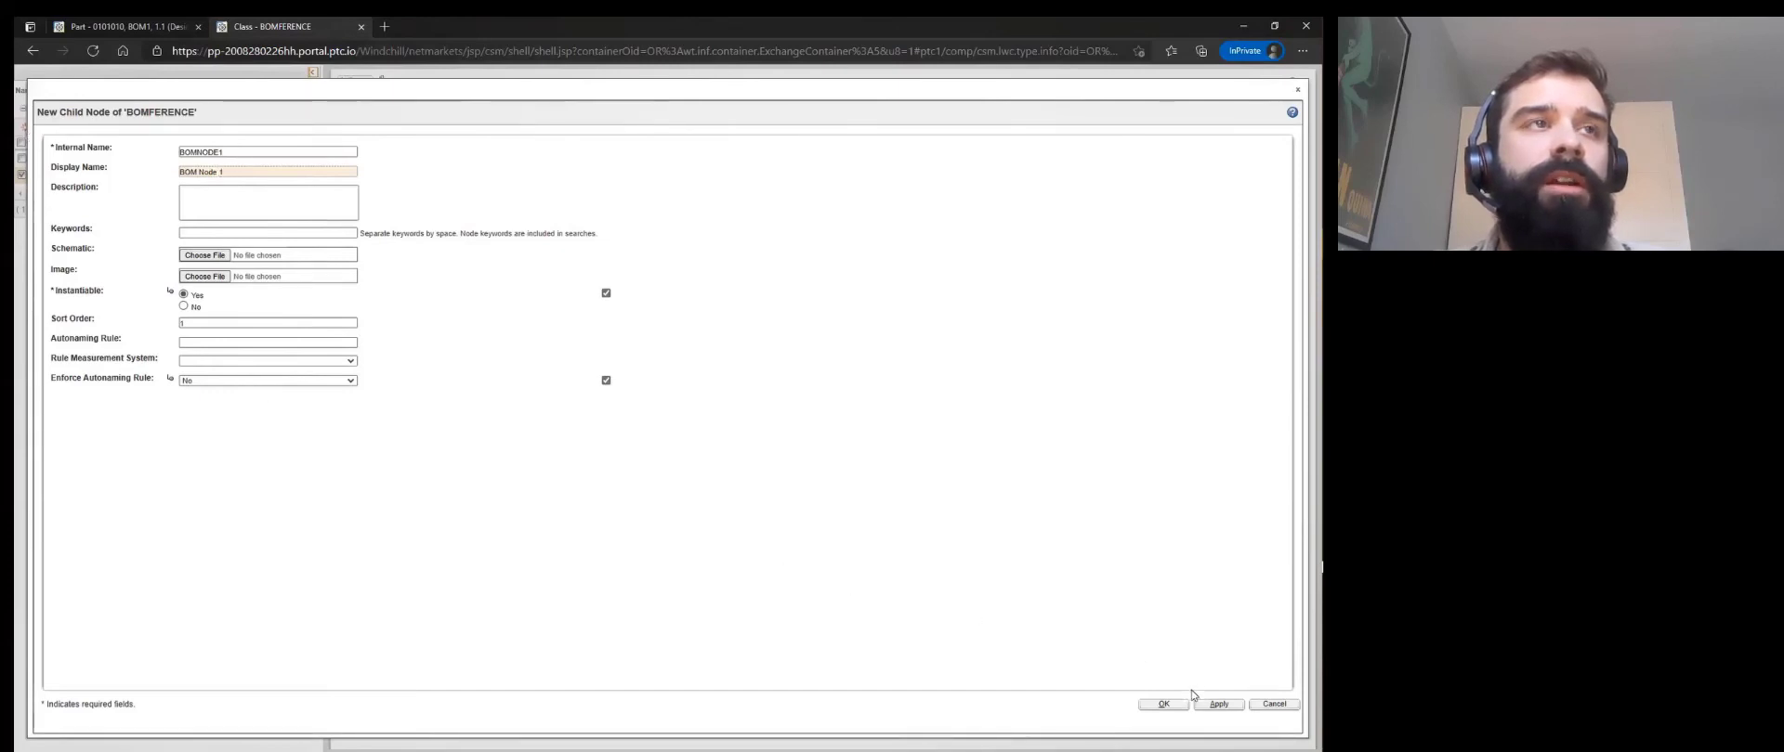
left_click(1163, 704)
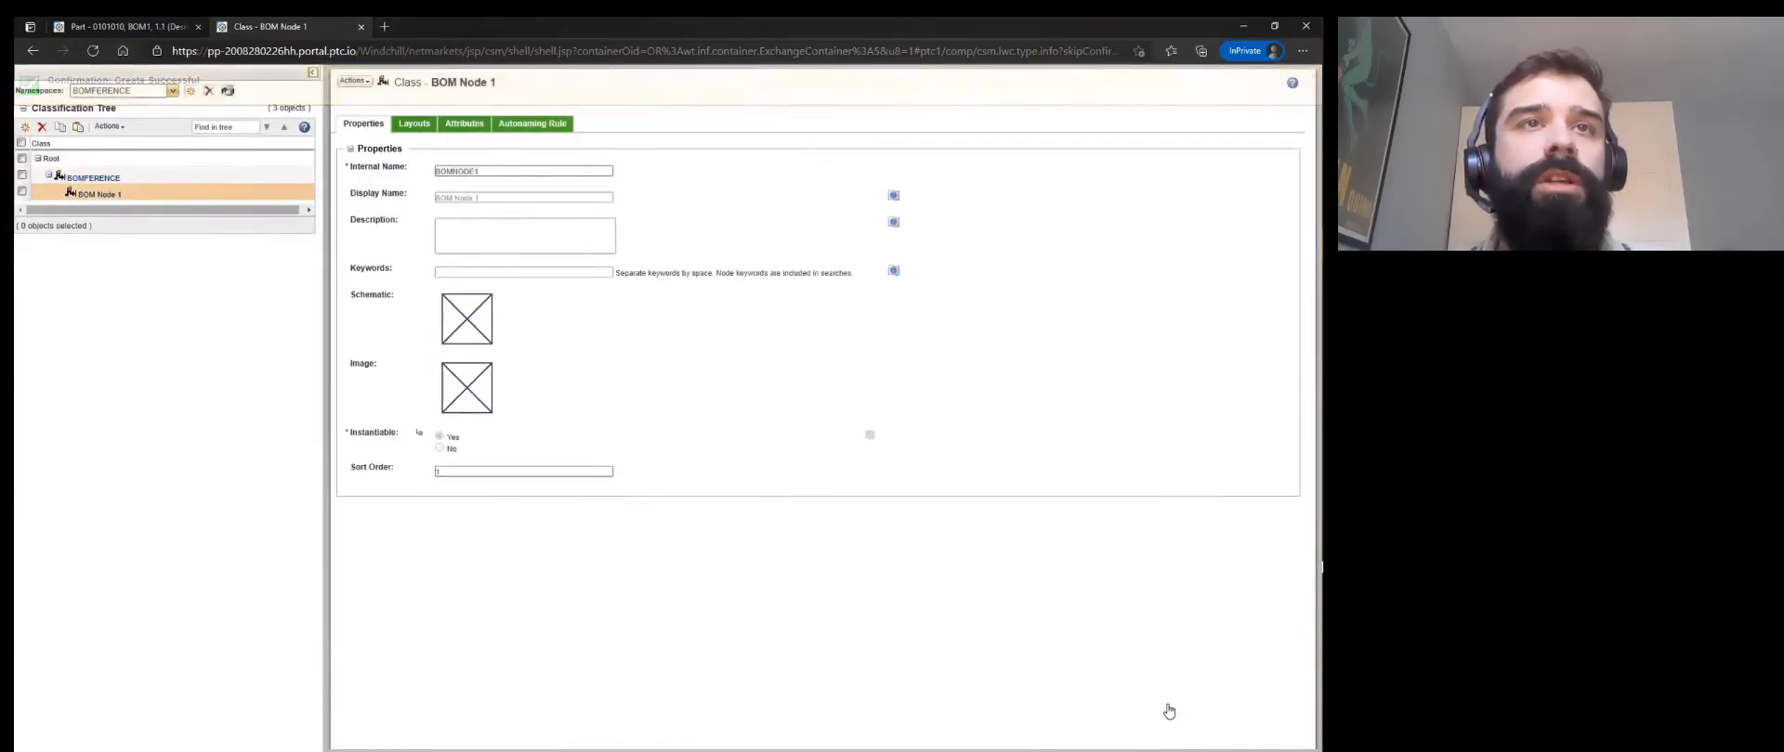
Review the layout and attributes of BOM Node 1 and open the node for editing.
left_click(413, 125)
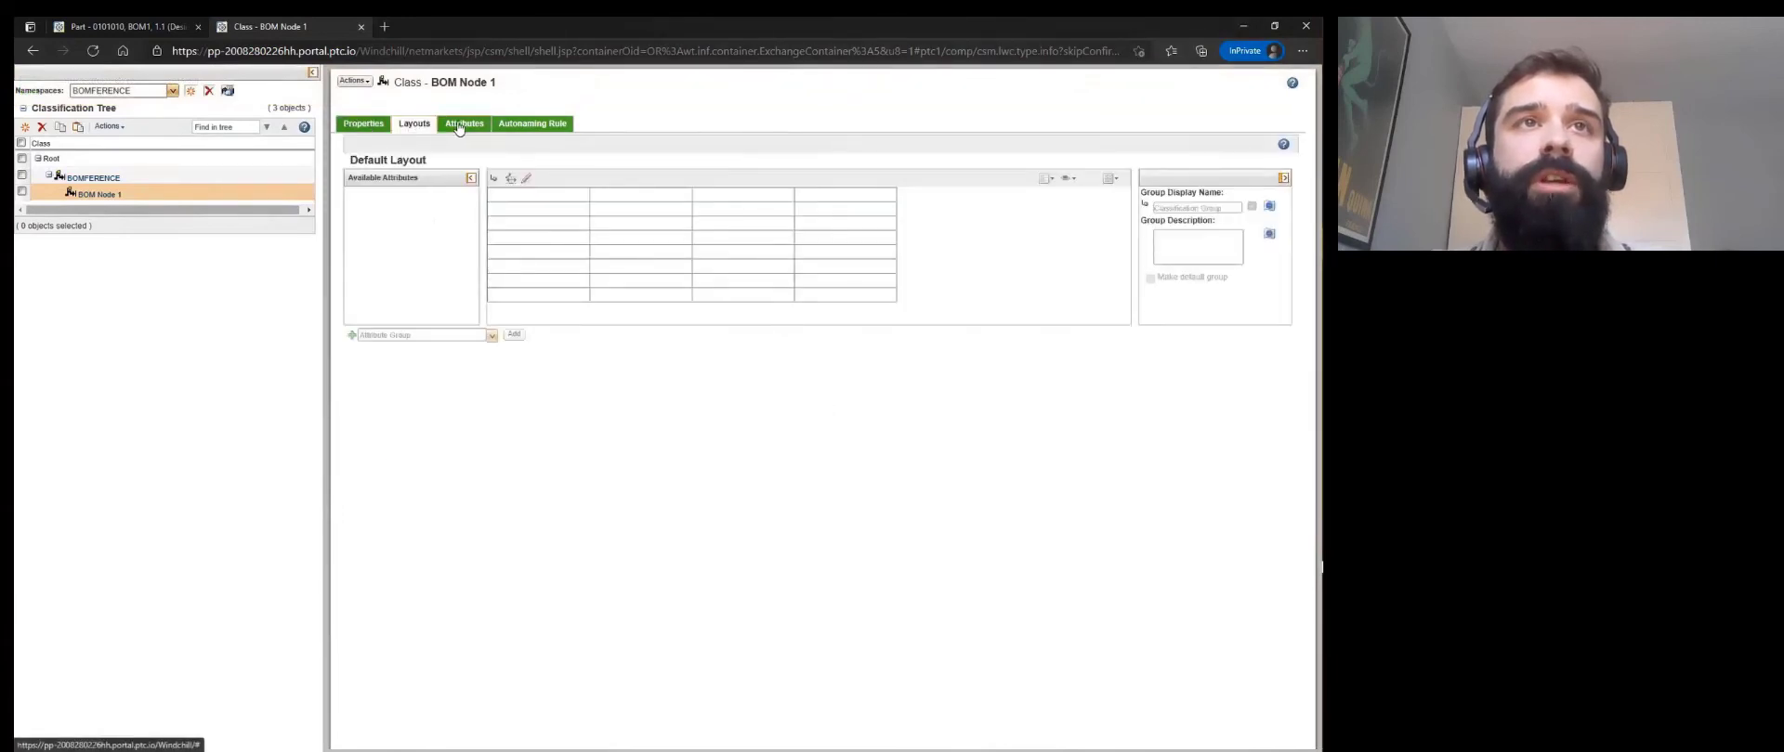
left_click(460, 127)
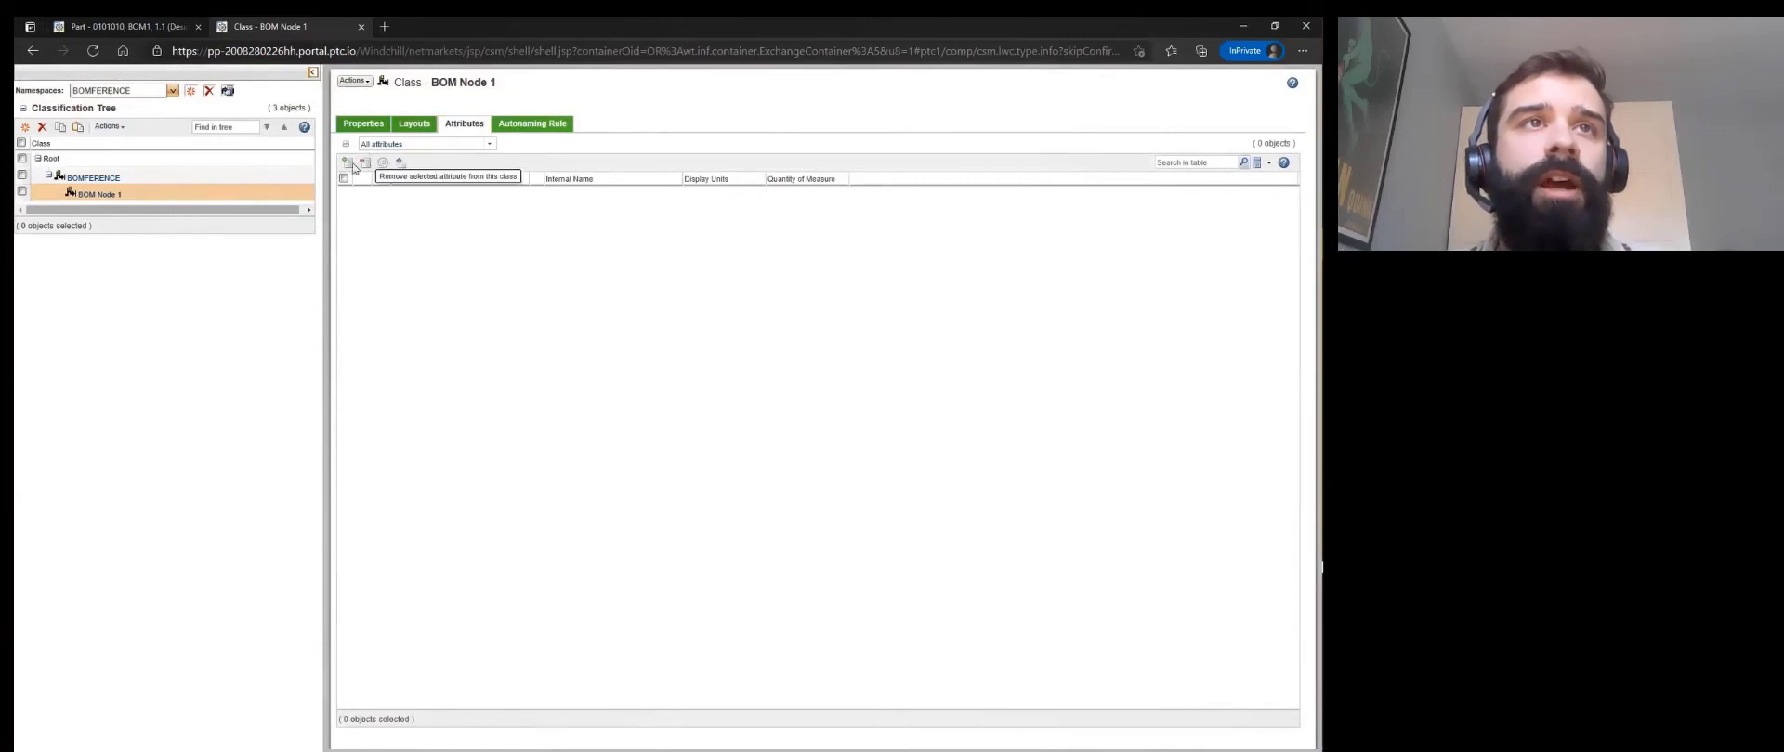
left_click(354, 81)
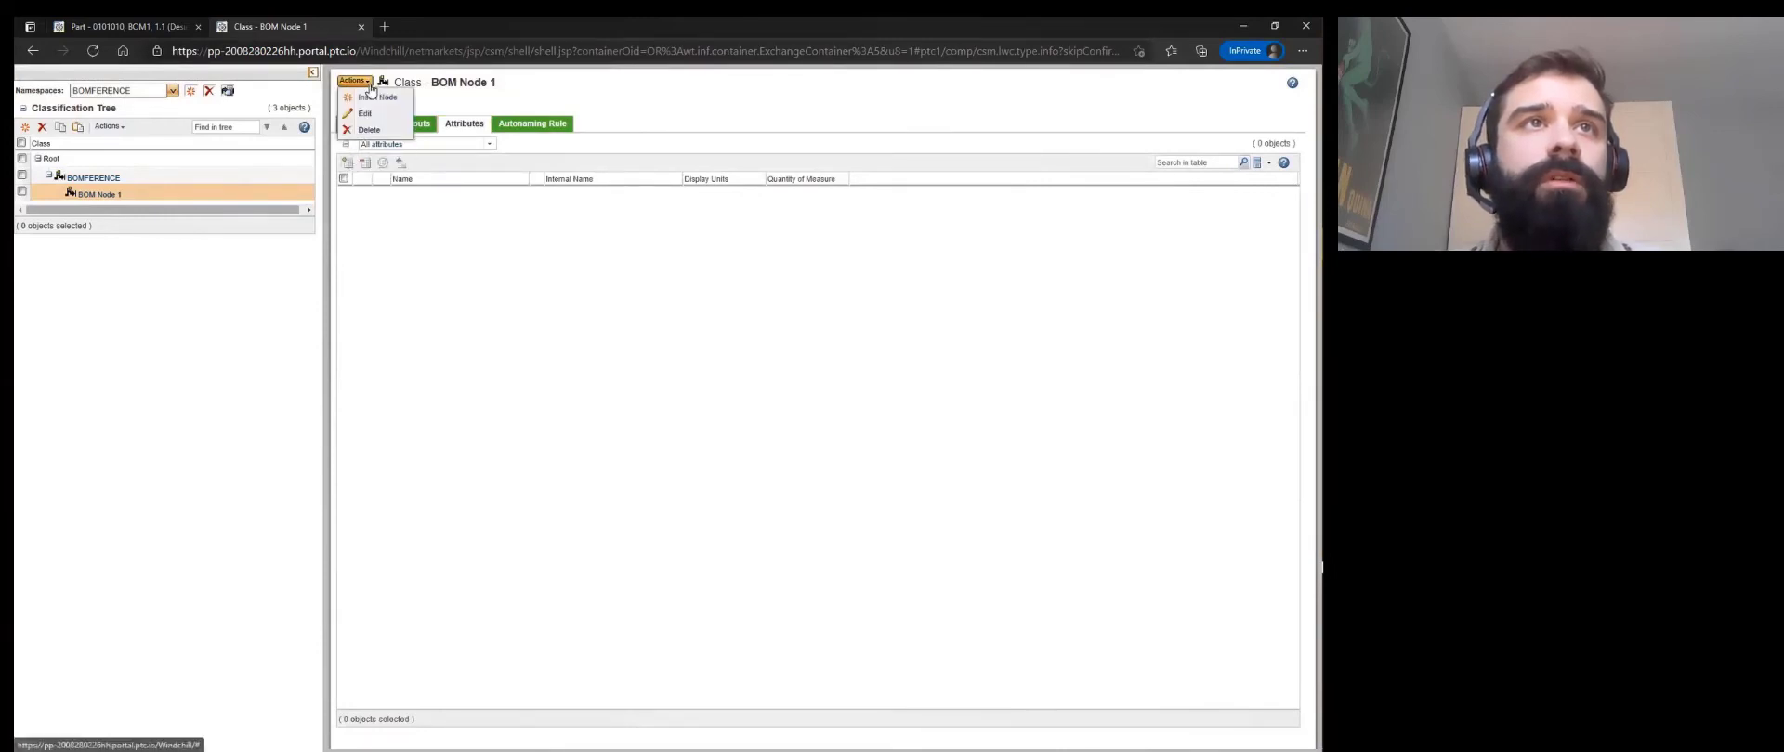
left_click(367, 115)
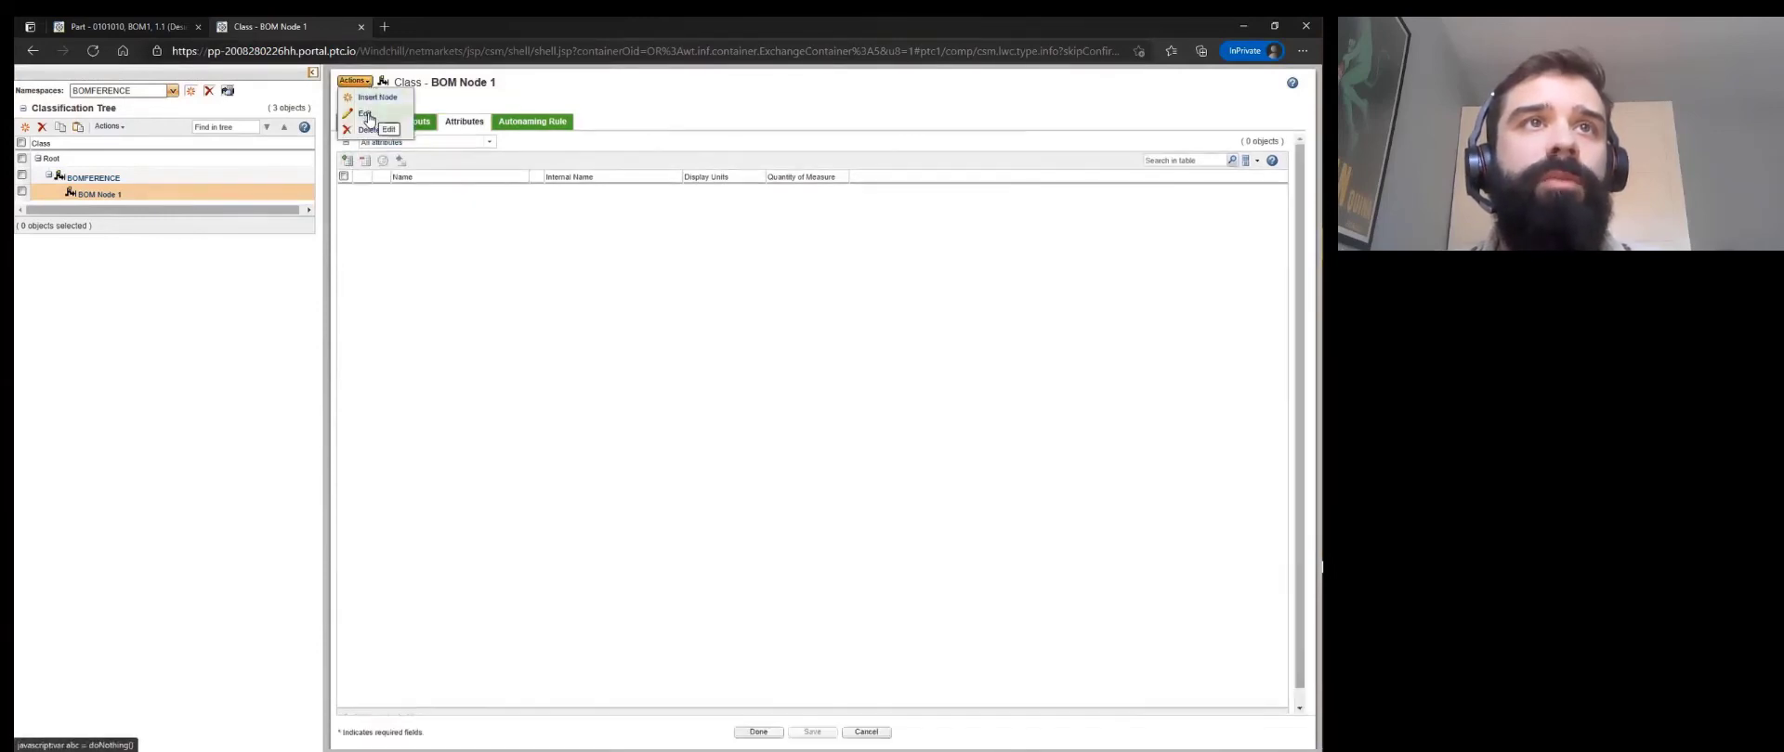
Search the reusable attributes for material and add Material from PartsLink's Common - Parts folder to BOM Node 1.
left_click(349, 163)
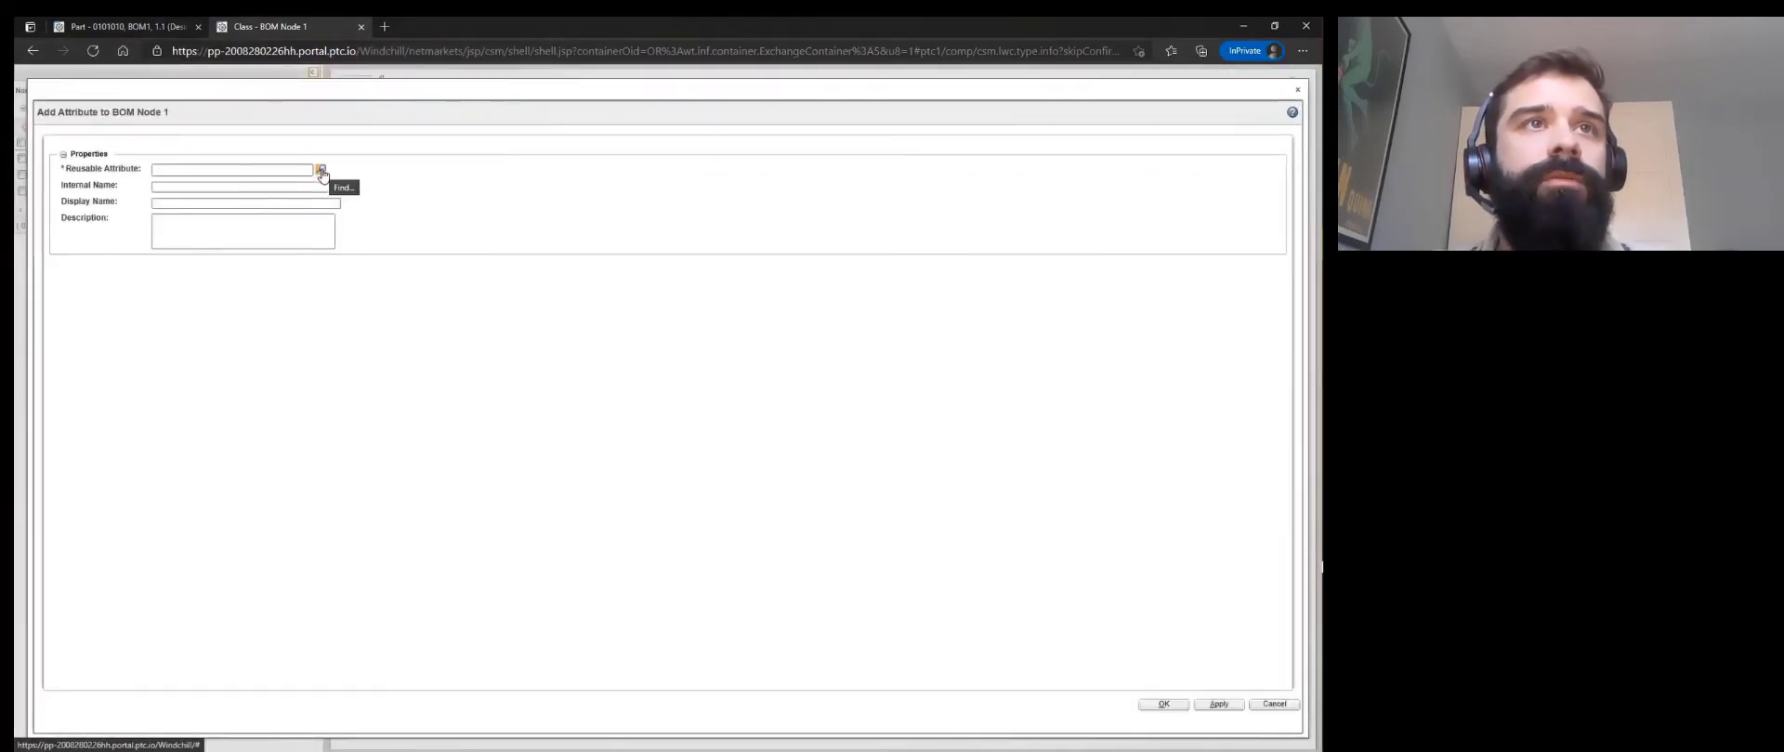
left_click(321, 171)
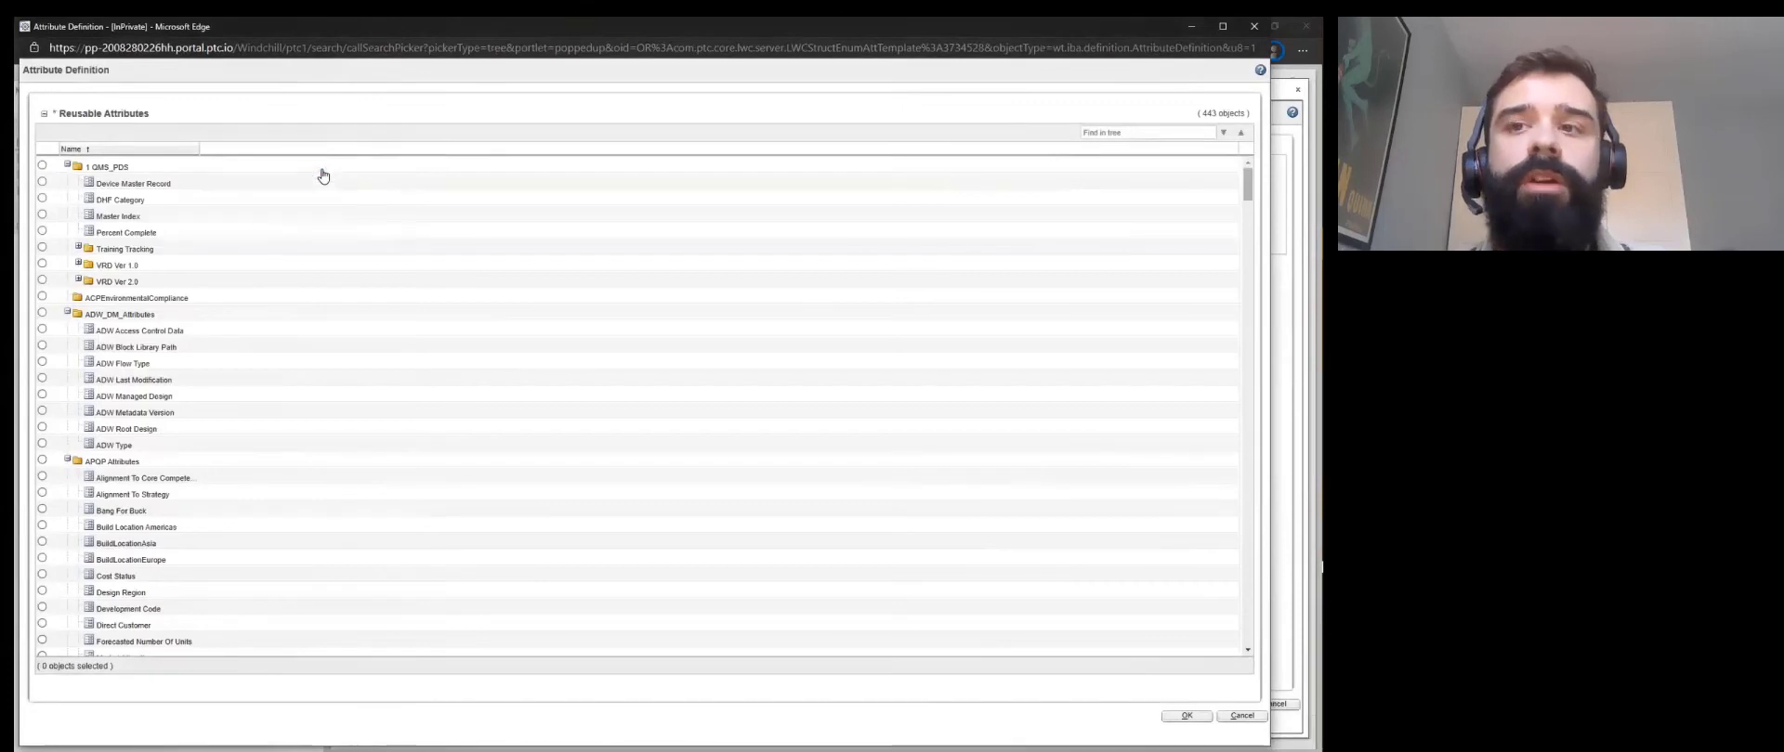
left_click(1111, 131)
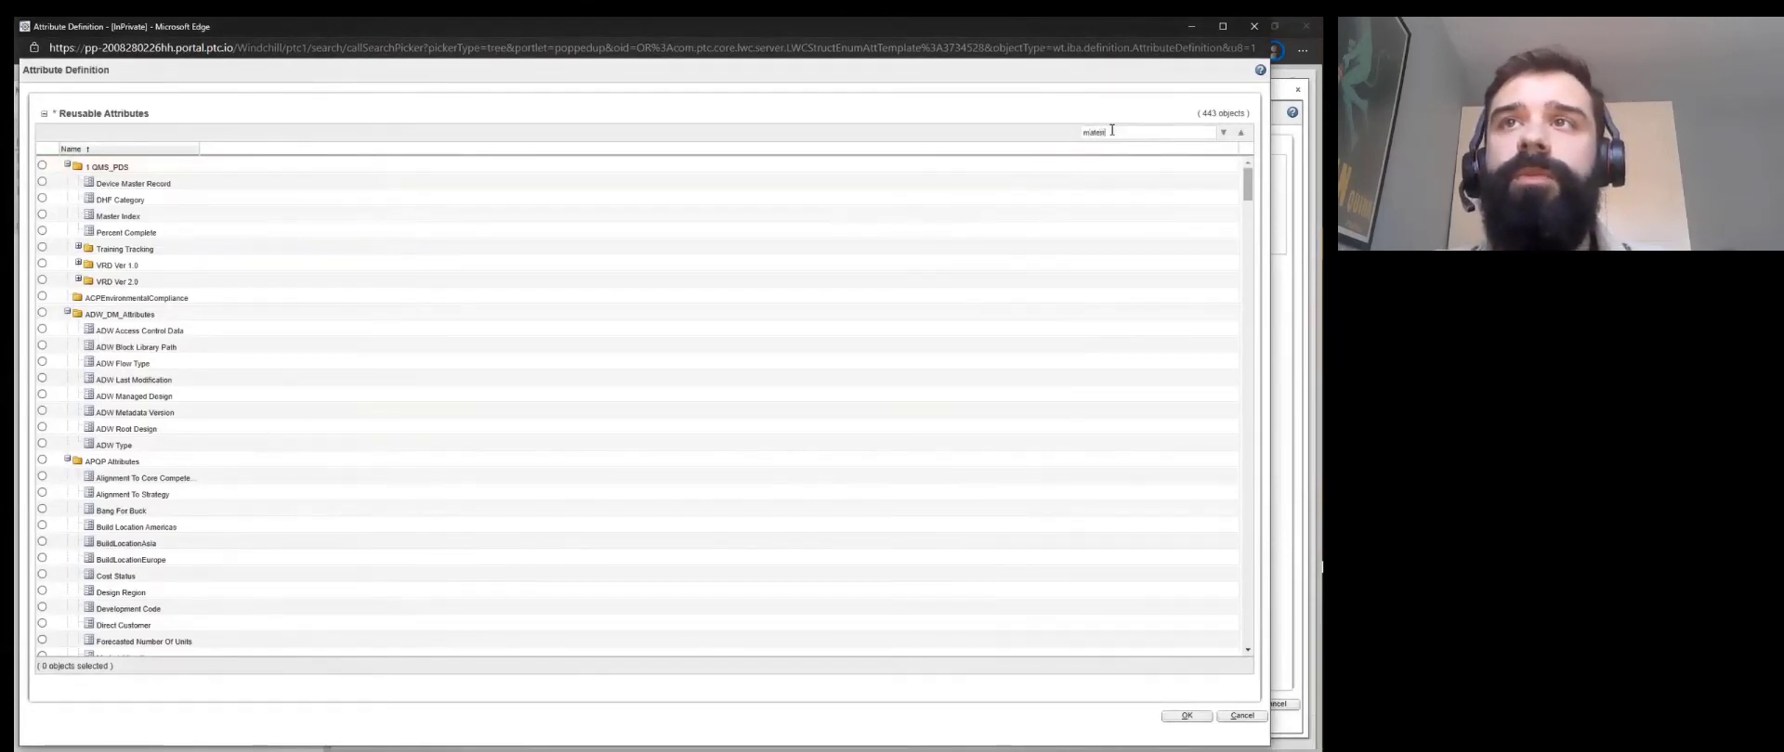
type("material")
key("Return")
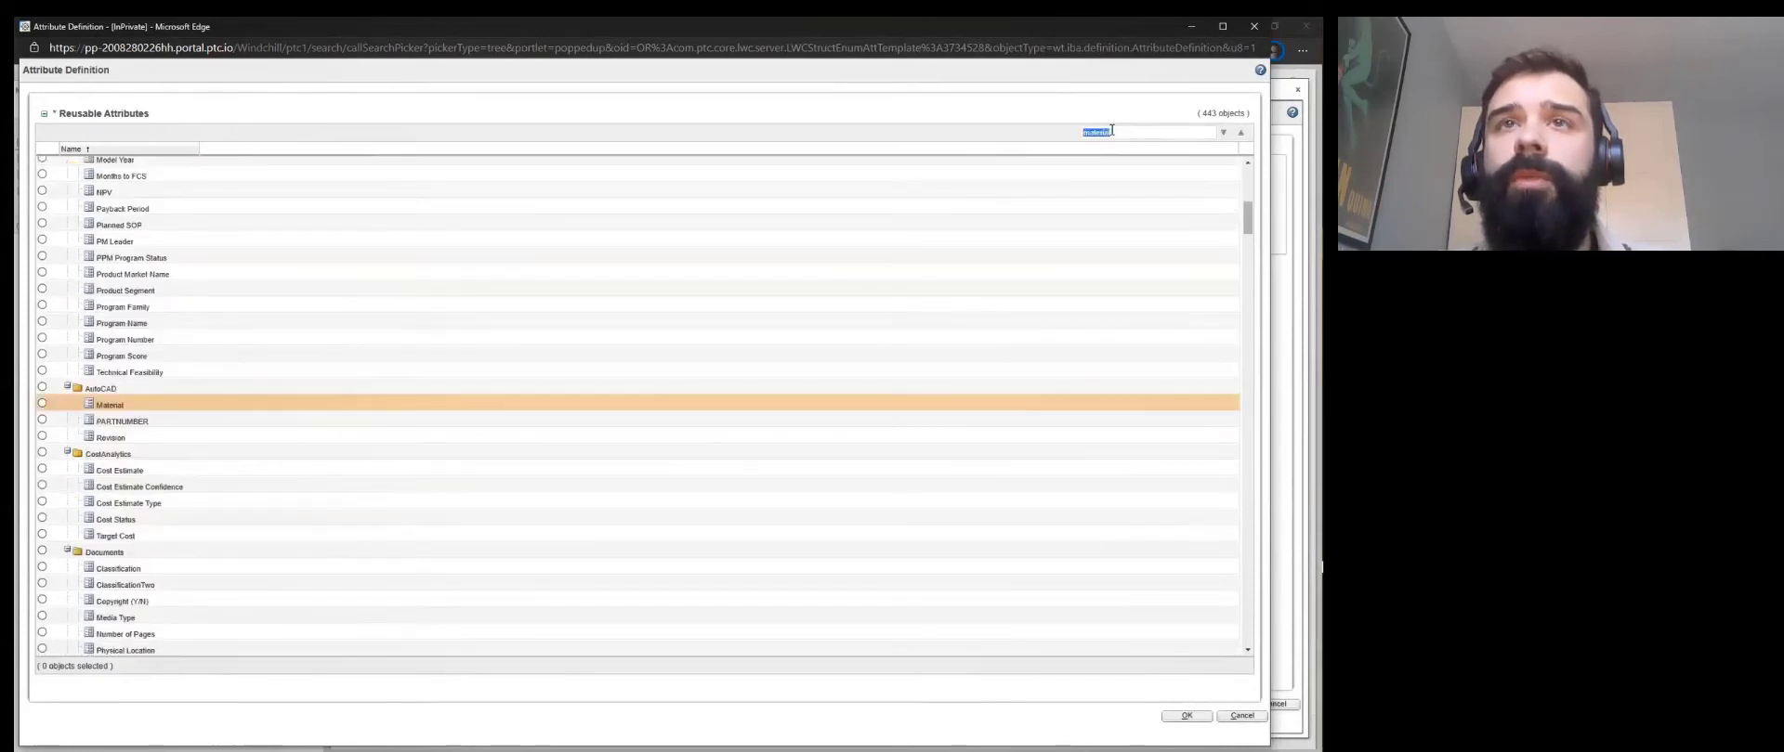
key("Return")
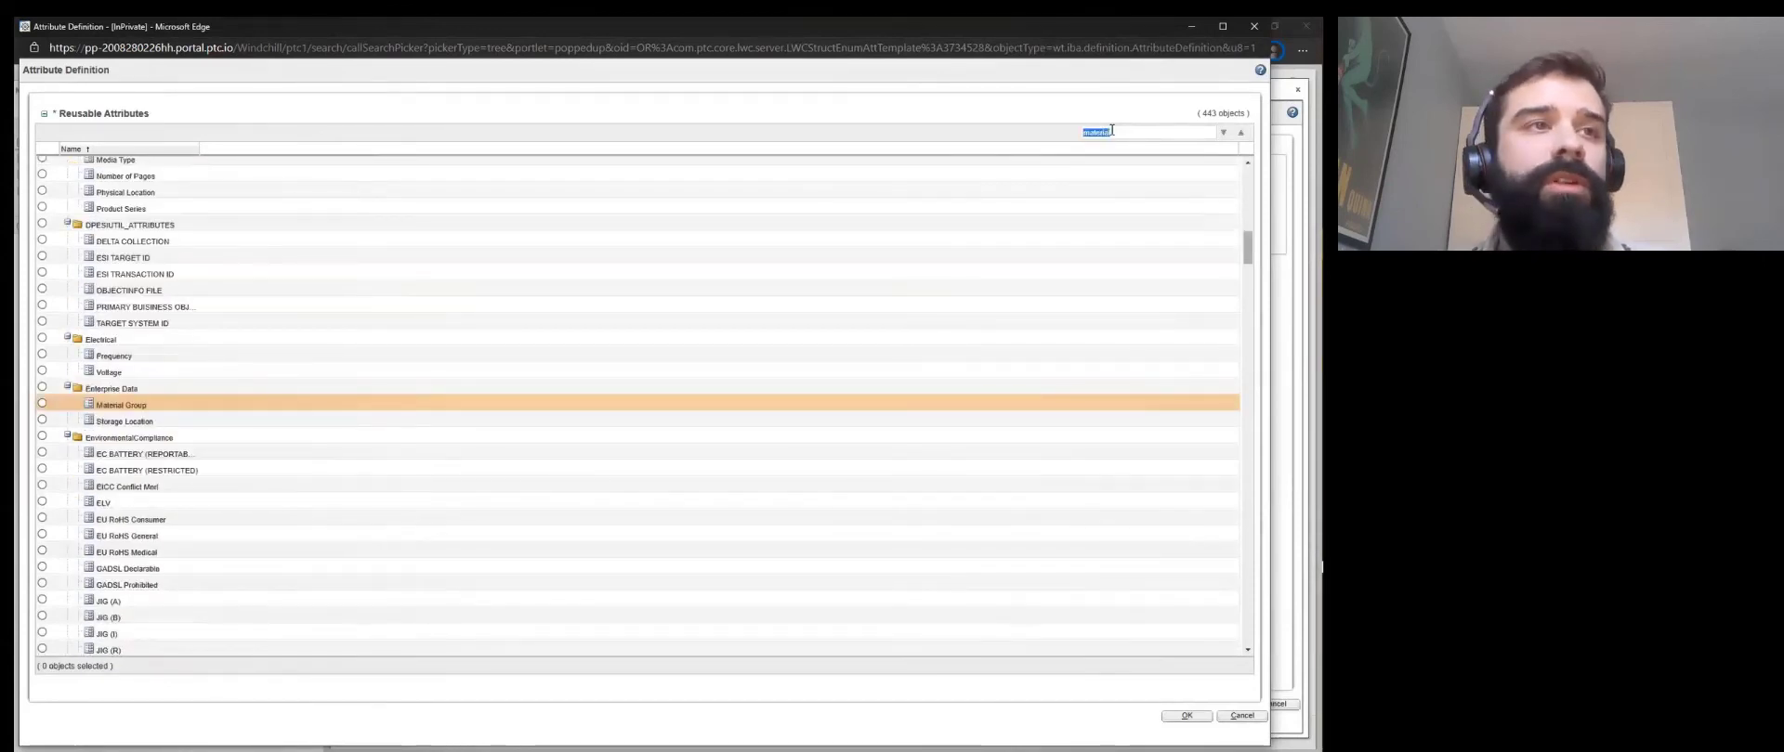
key("Return")
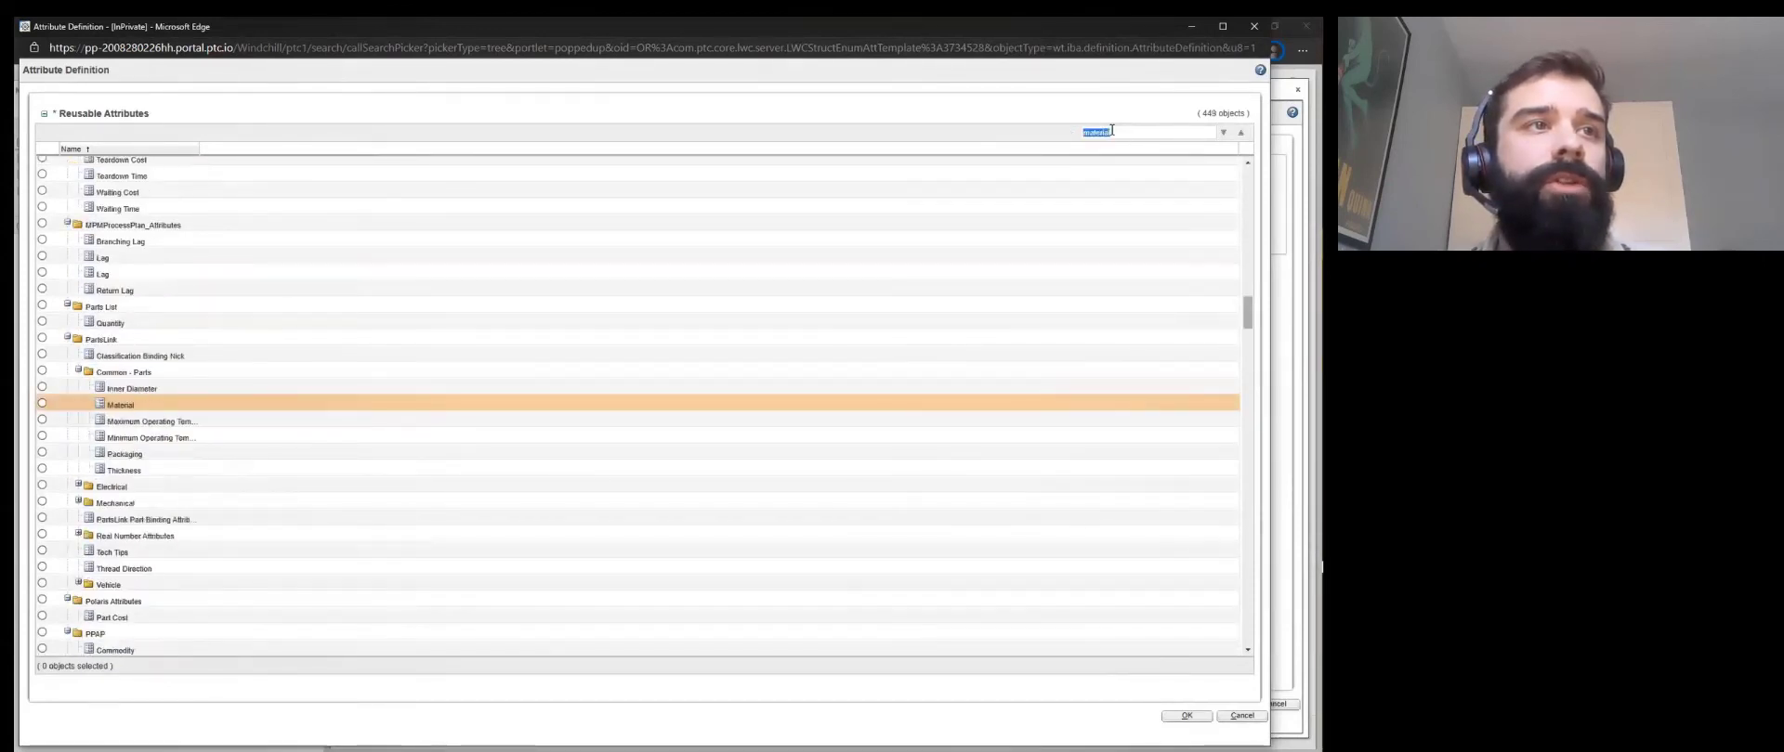
left_click(42, 405)
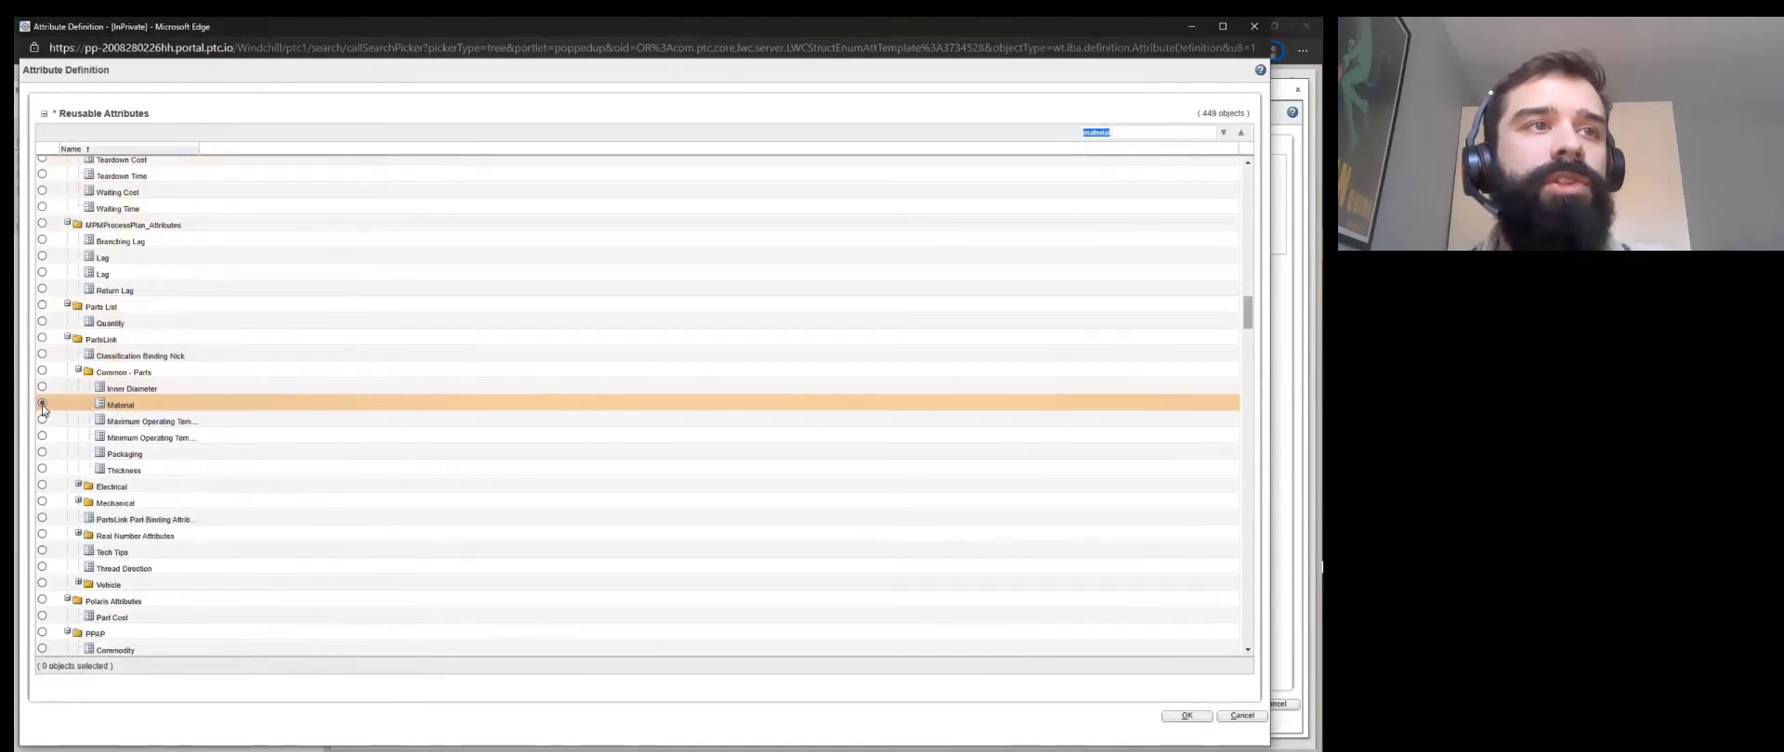
left_click(1186, 716)
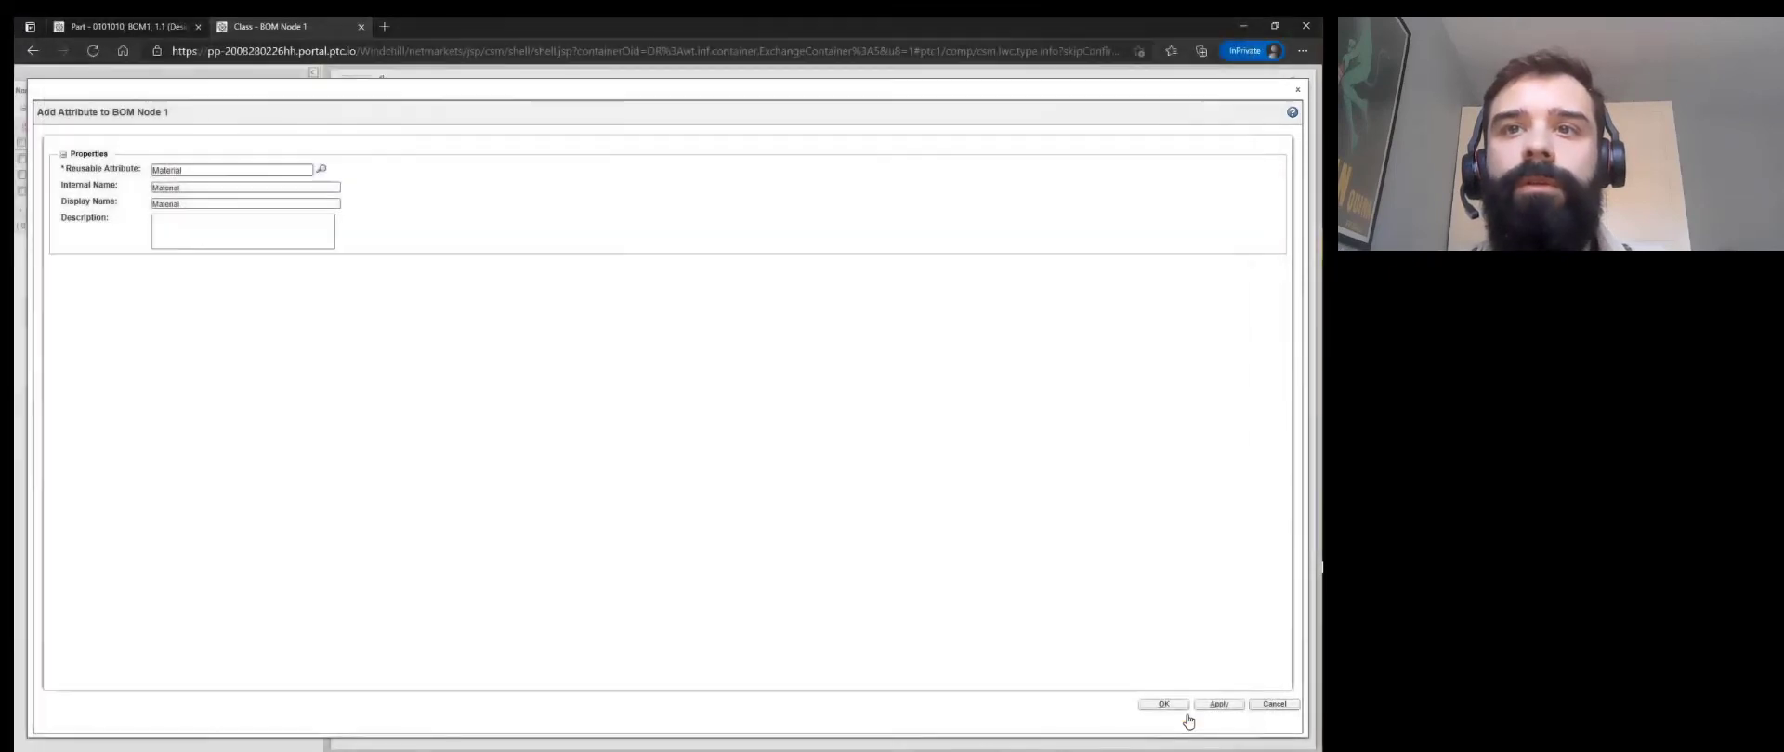
left_click(1167, 707)
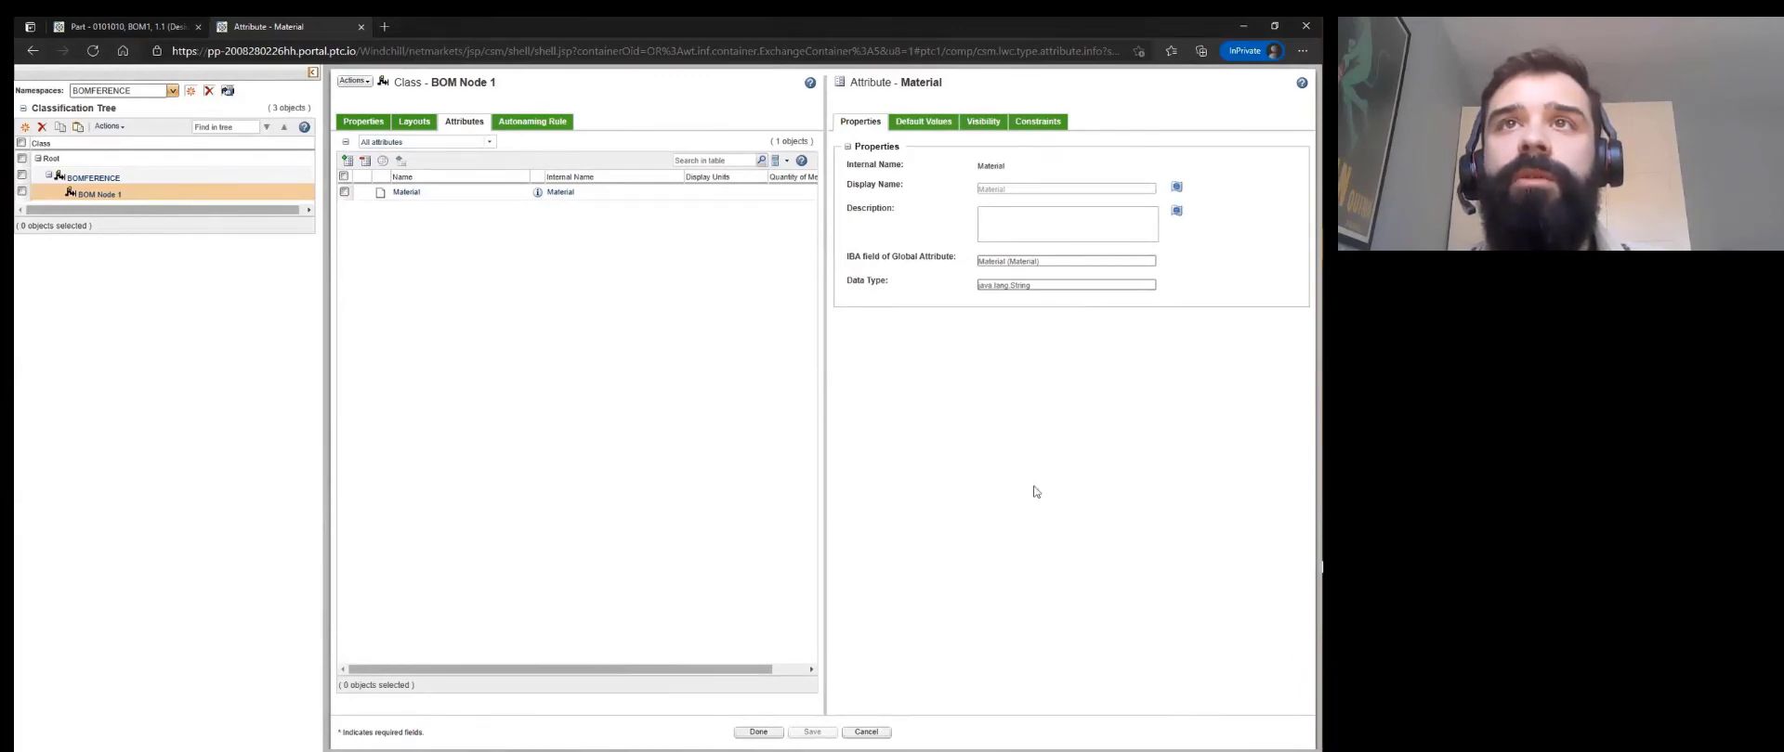
Review the default values, visibility and existing constraints of the Material attribute on BOM Node 1.
left_click(926, 125)
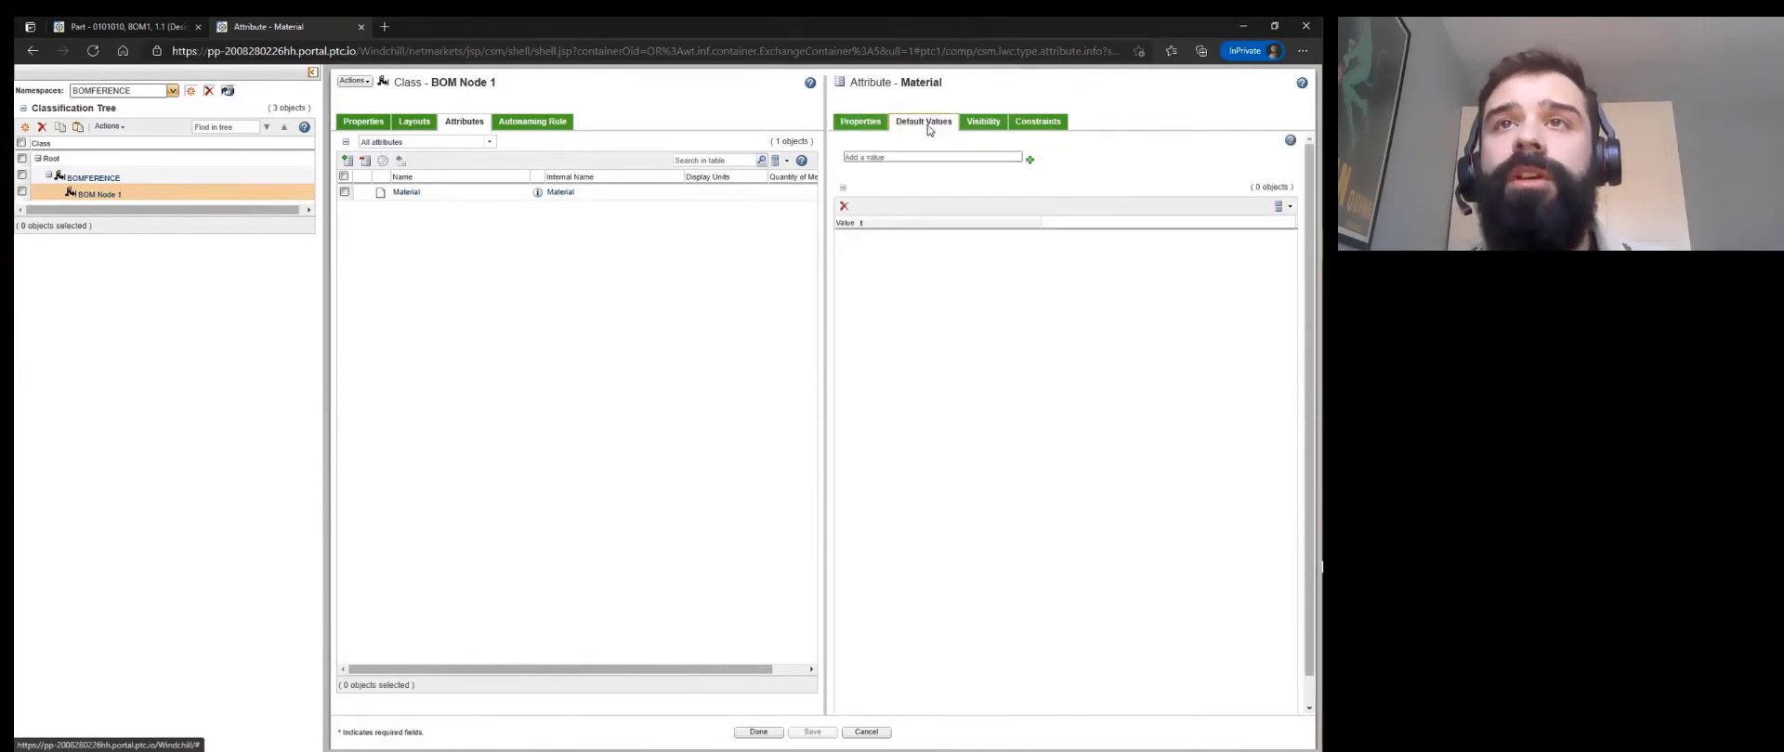
left_click(985, 123)
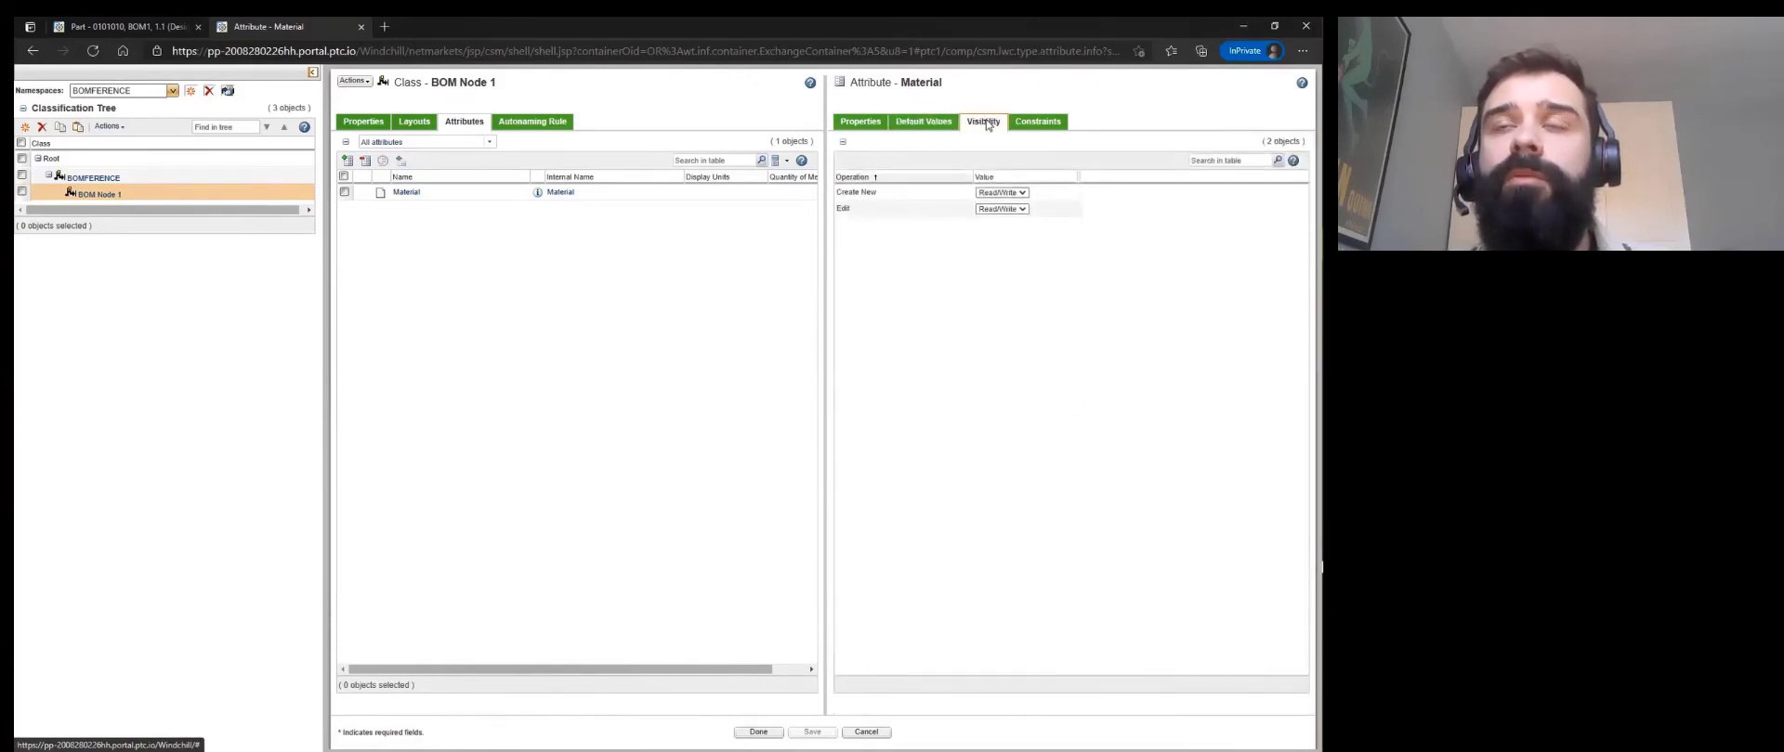
left_click(1033, 123)
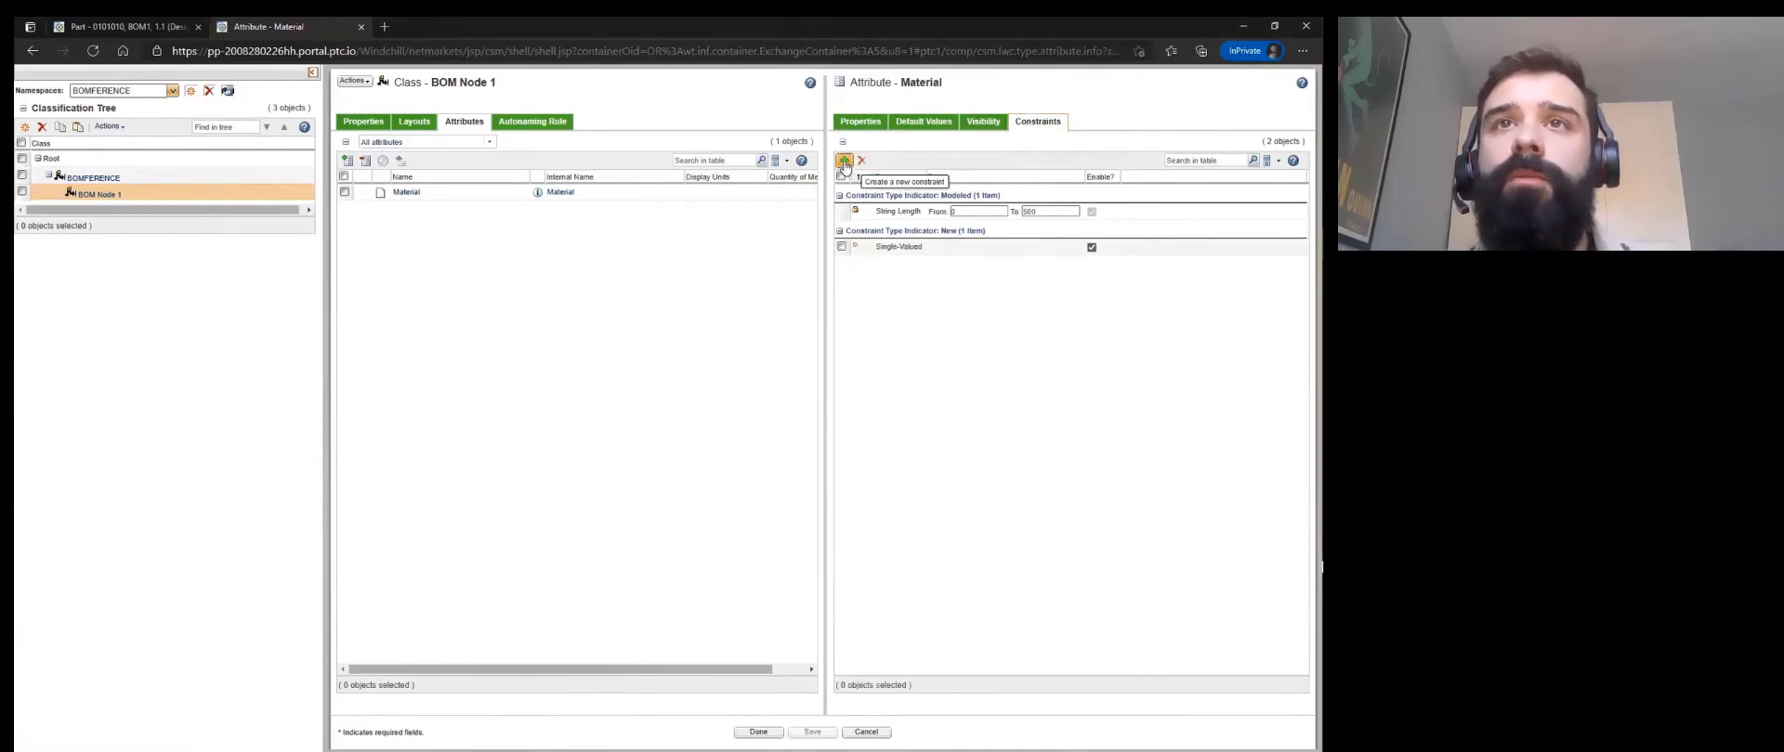
Add an Enumerated Value List constraint to the Material attribute.
left_click(844, 163)
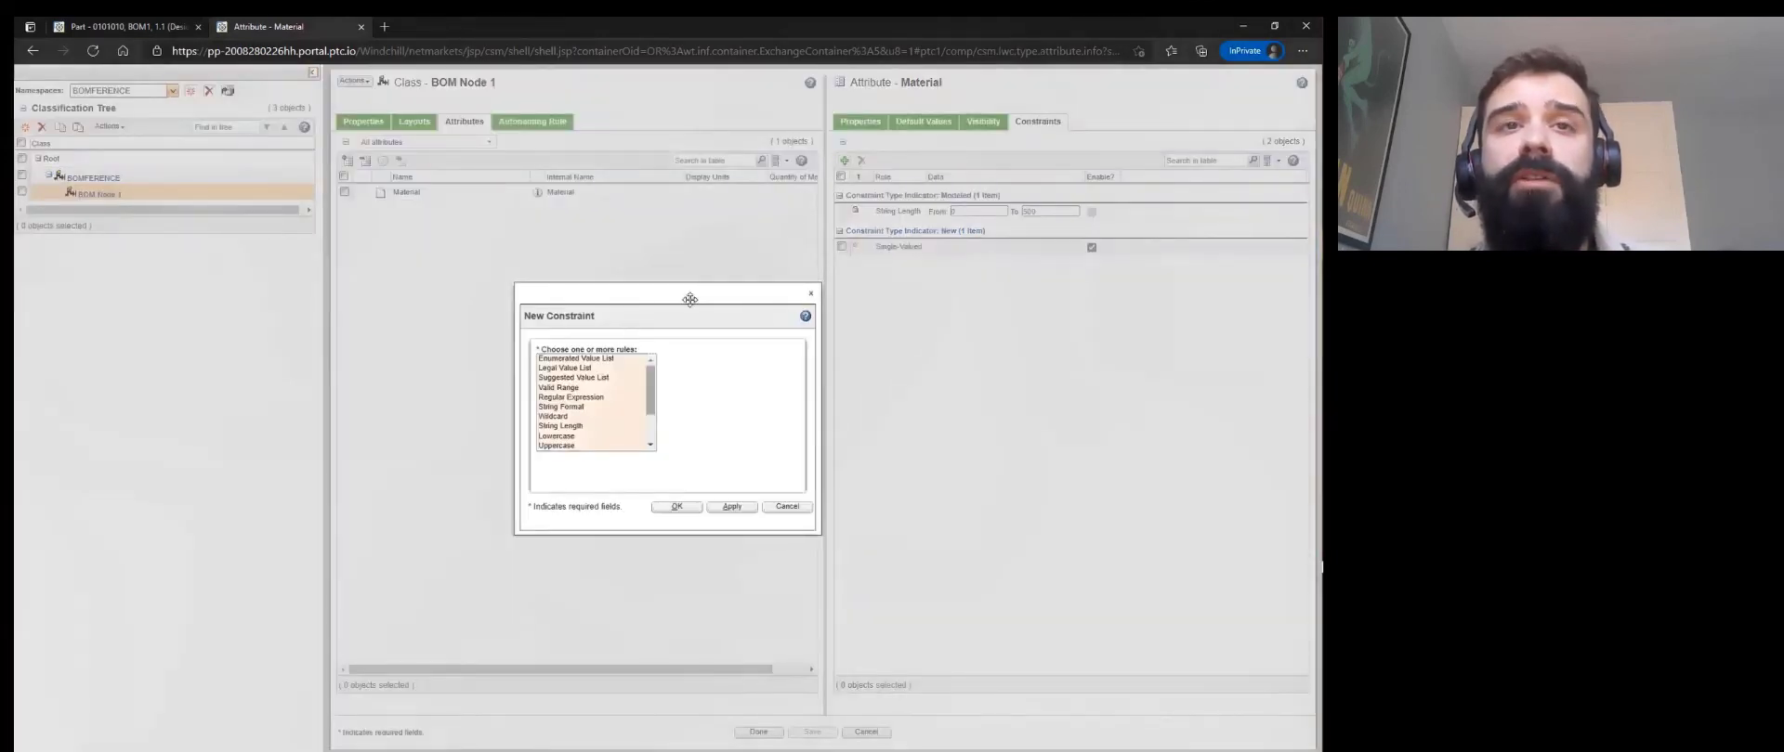
left_click(603, 359)
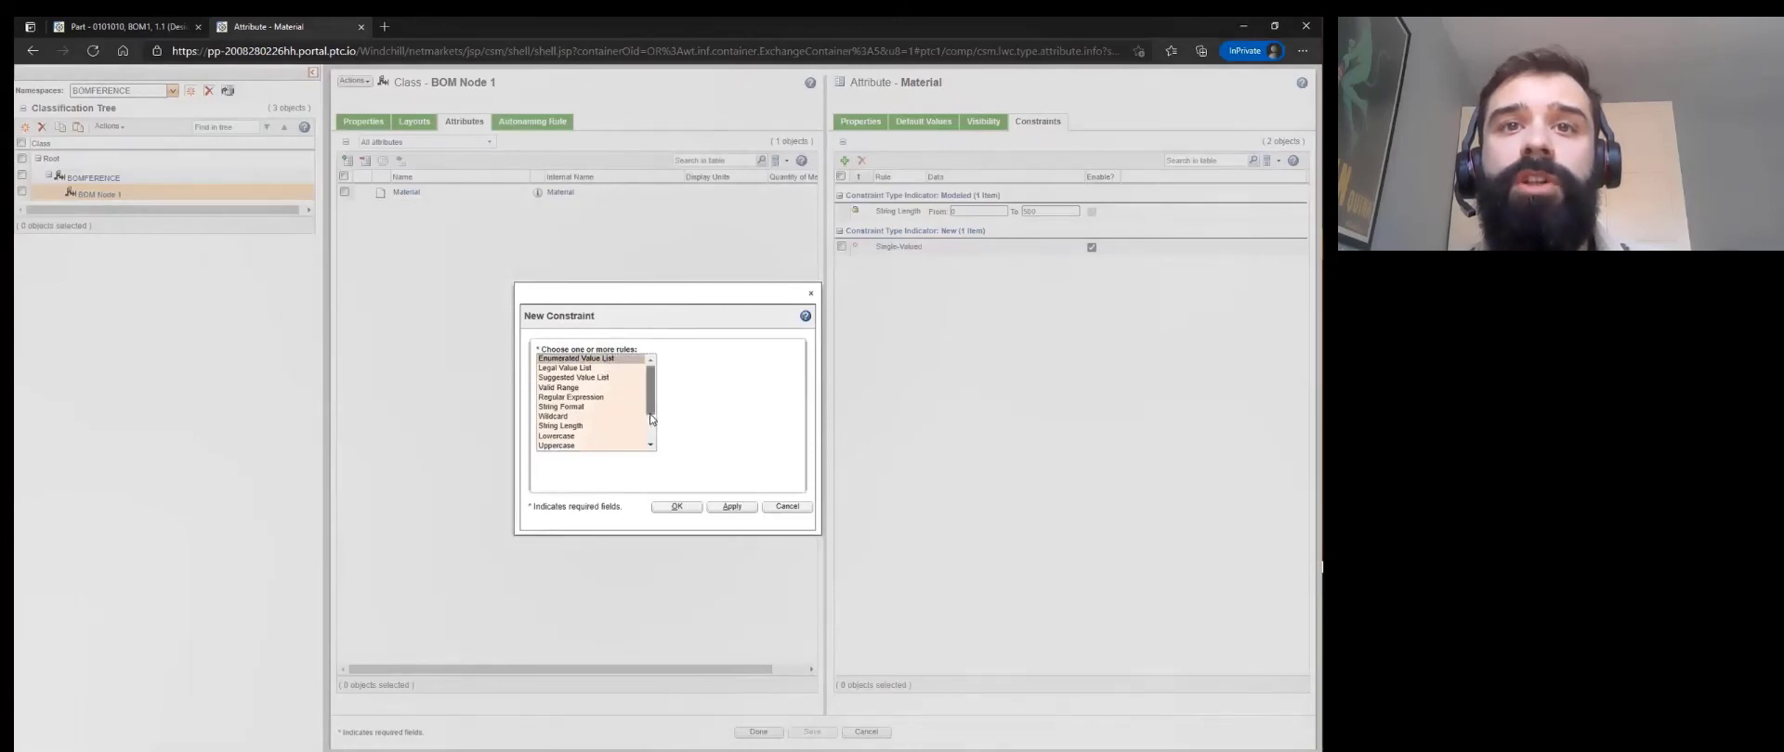
left_click(677, 506)
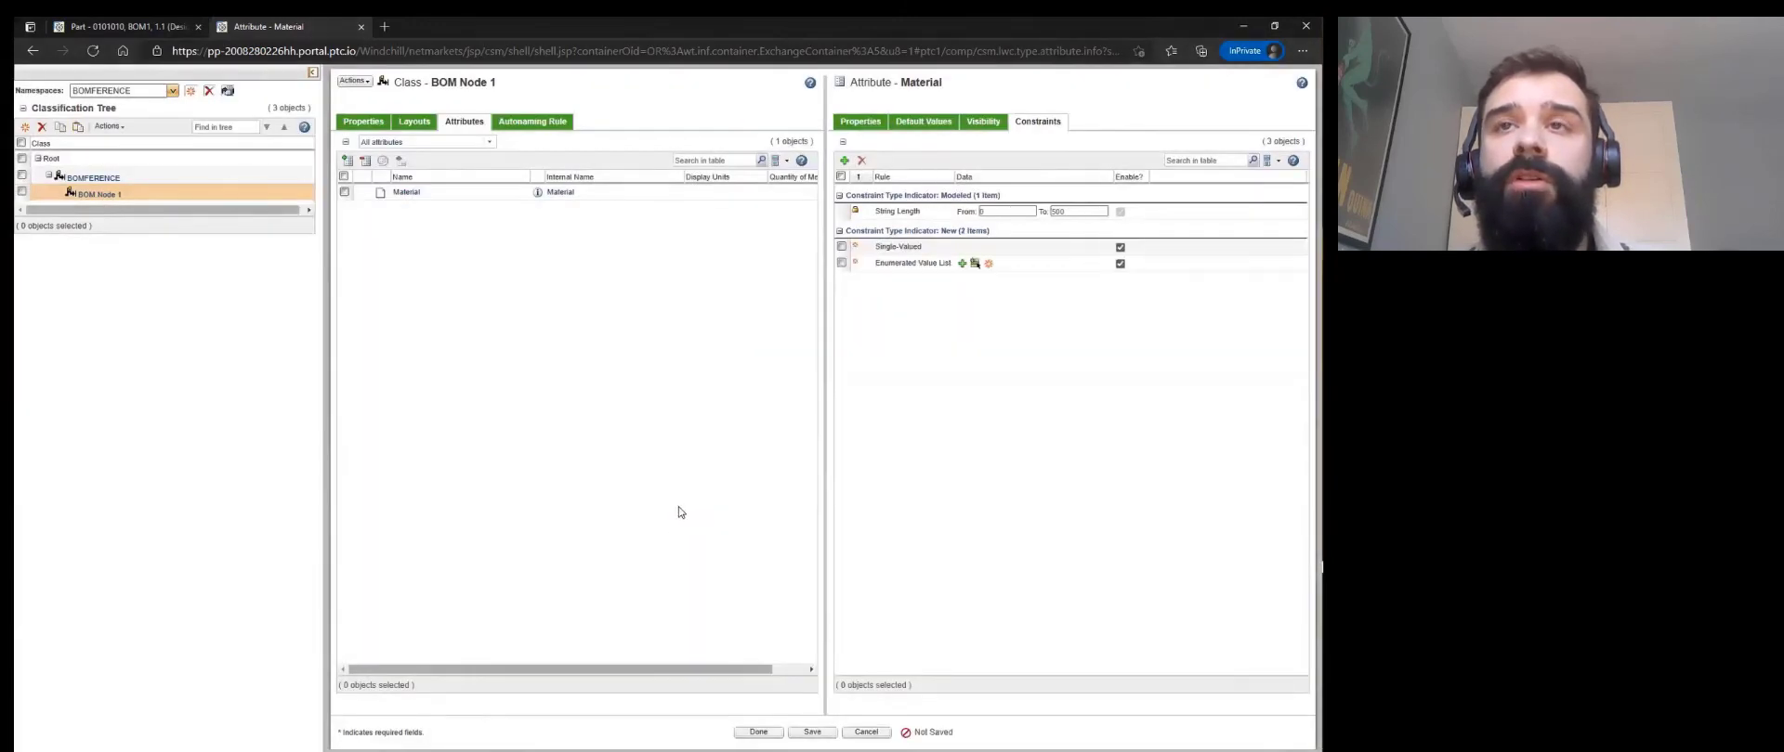
Assign the Material global enumeration from PTC's Classification folder to the Enumerated Value List constraint and save BOM Node 1.
left_click(961, 264)
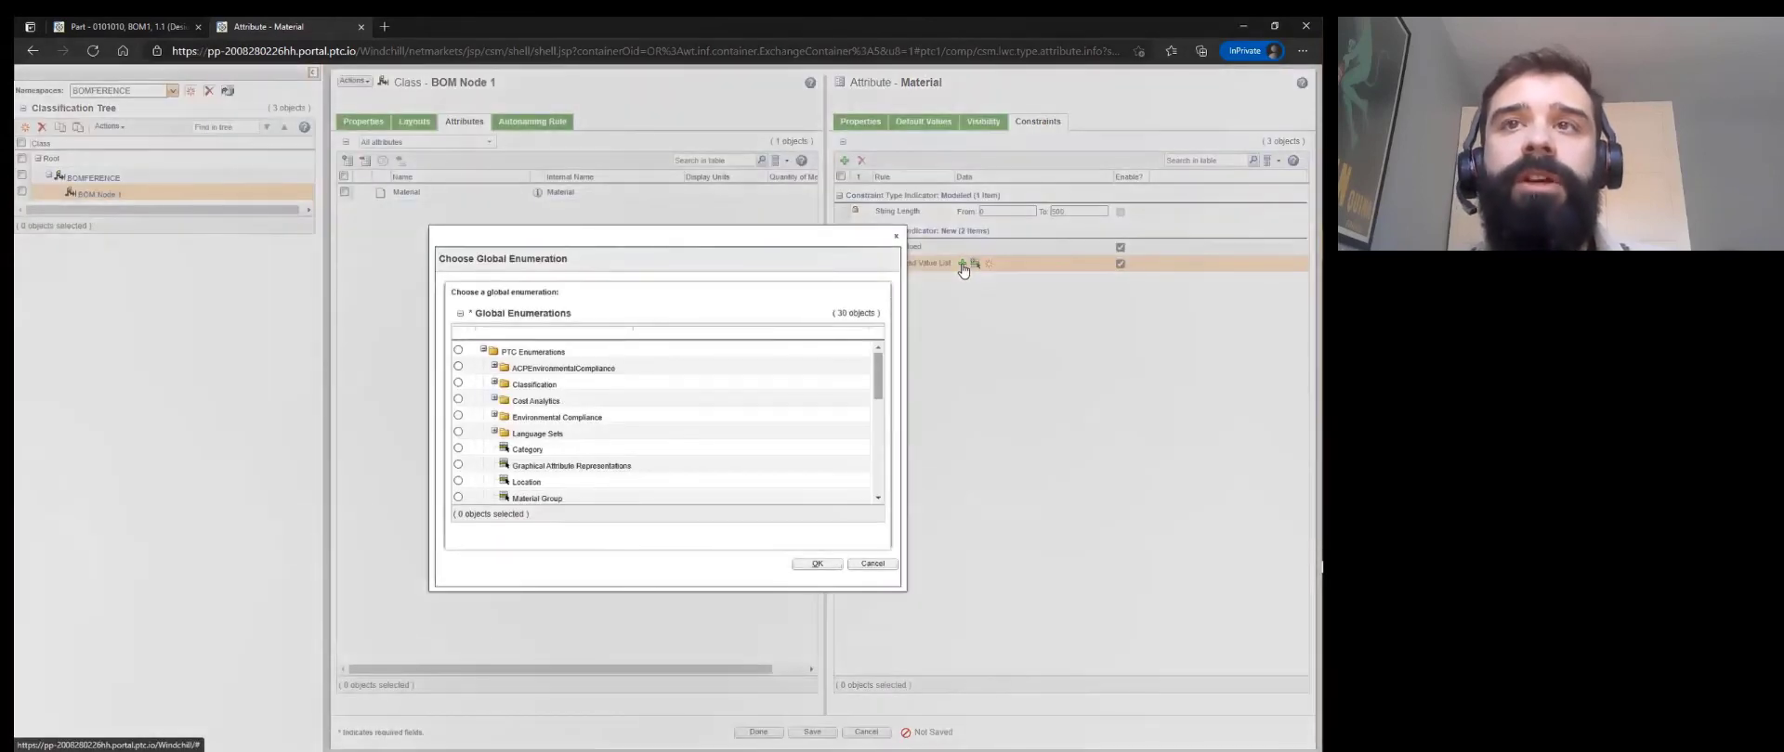
left_click(494, 383)
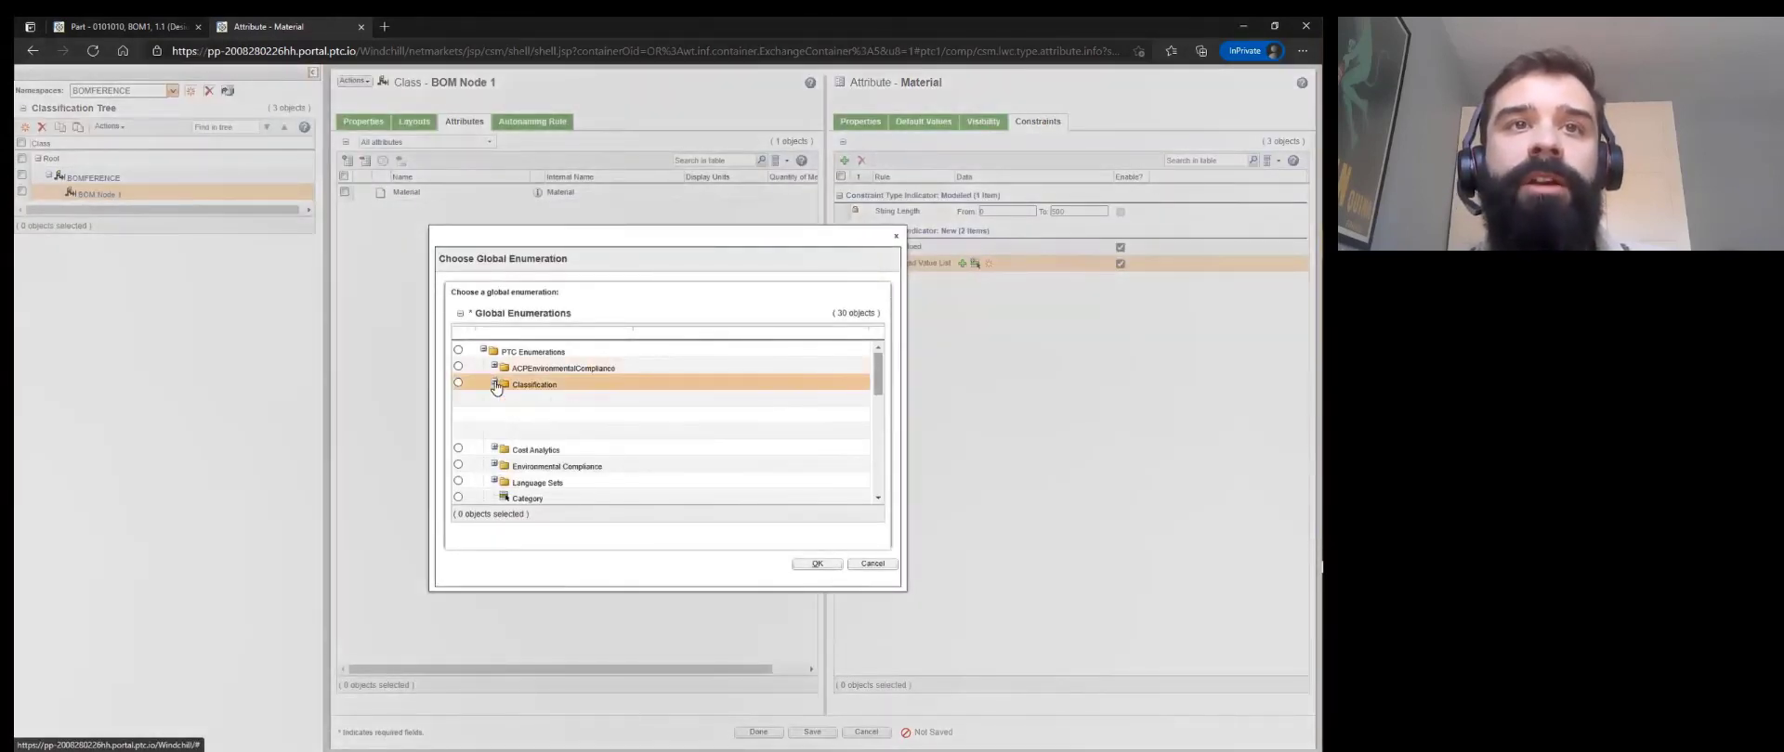
left_click(458, 399)
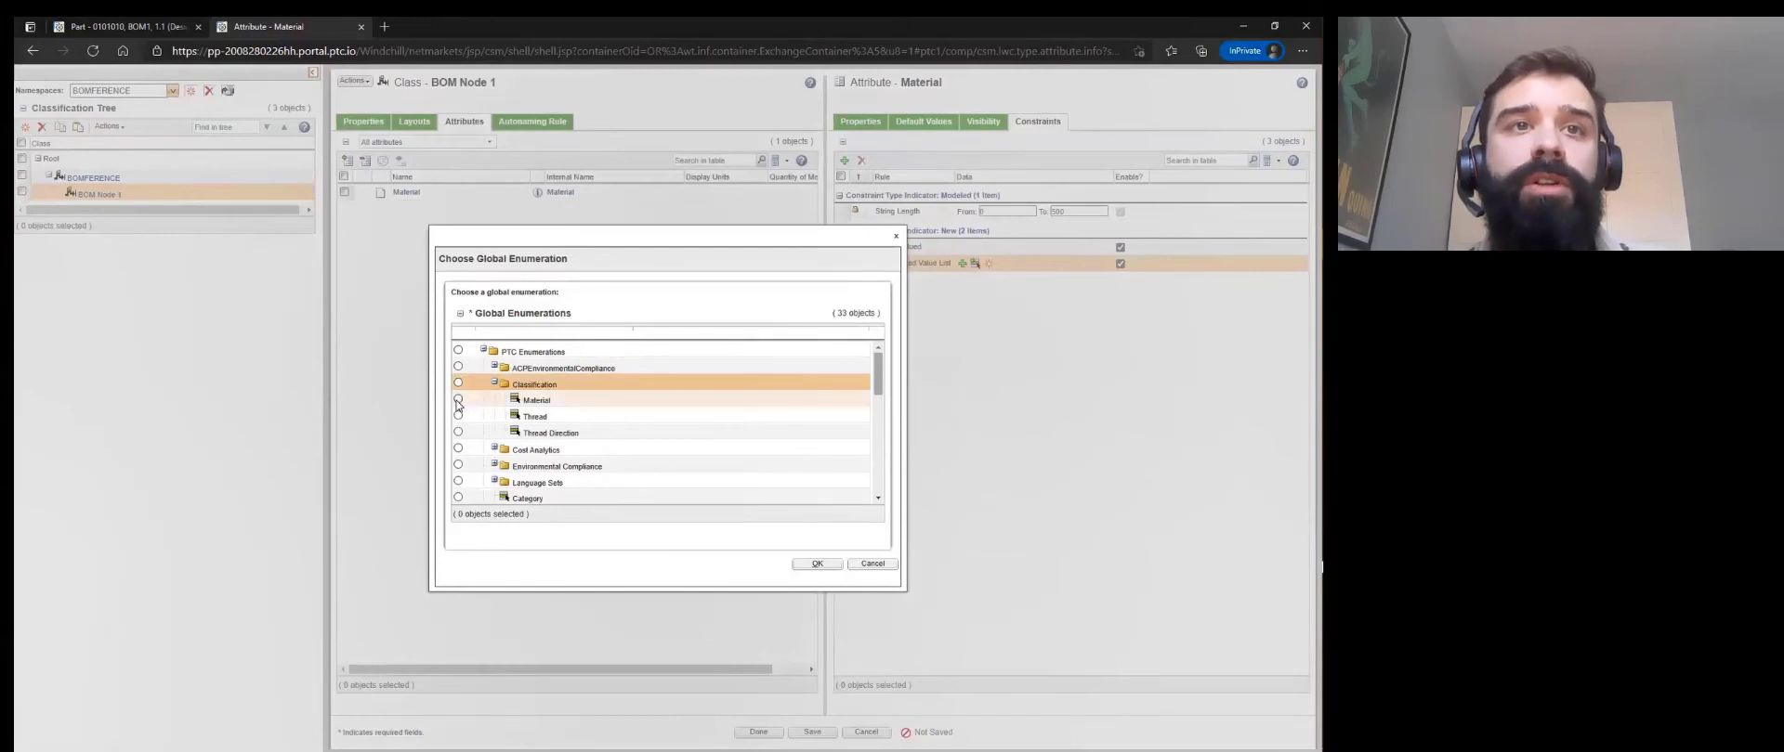
left_click(814, 564)
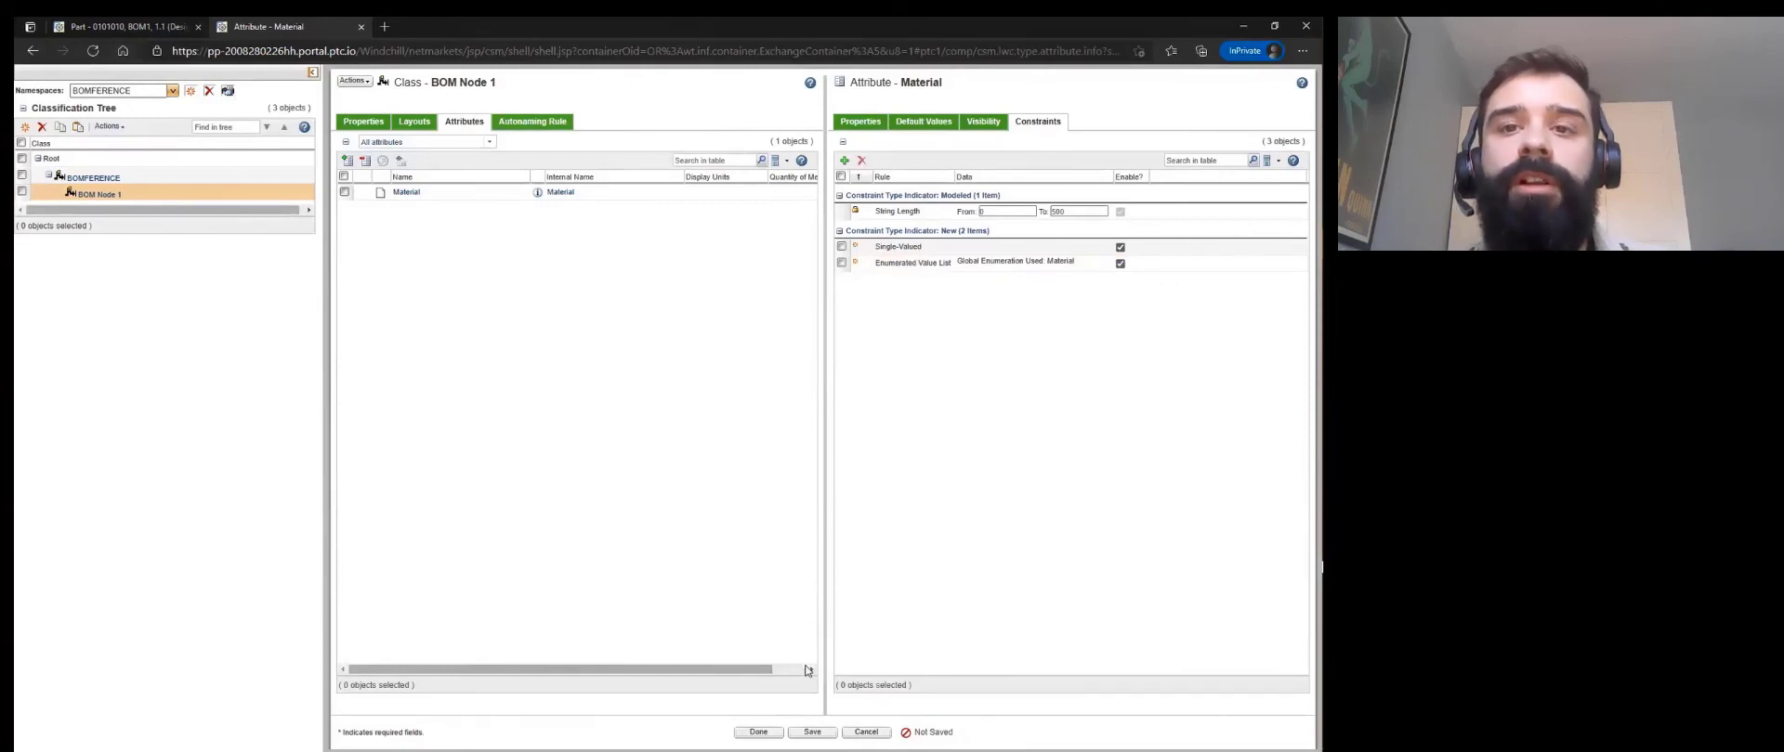
left_click(811, 733)
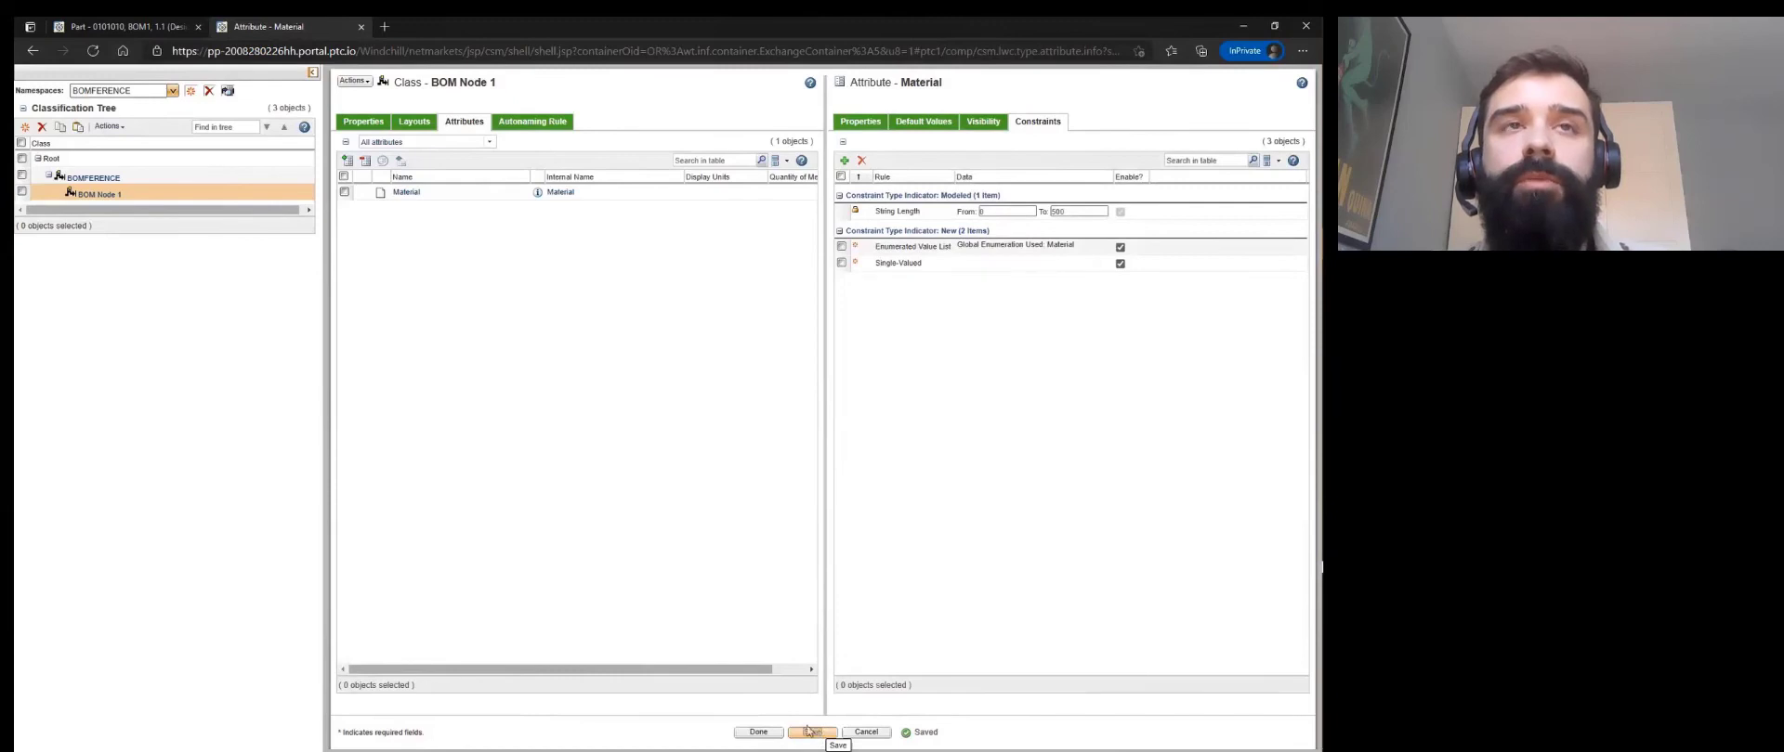
View the autonaming rule settings of BOM Node 1 and finish editing the node.
left_click(534, 123)
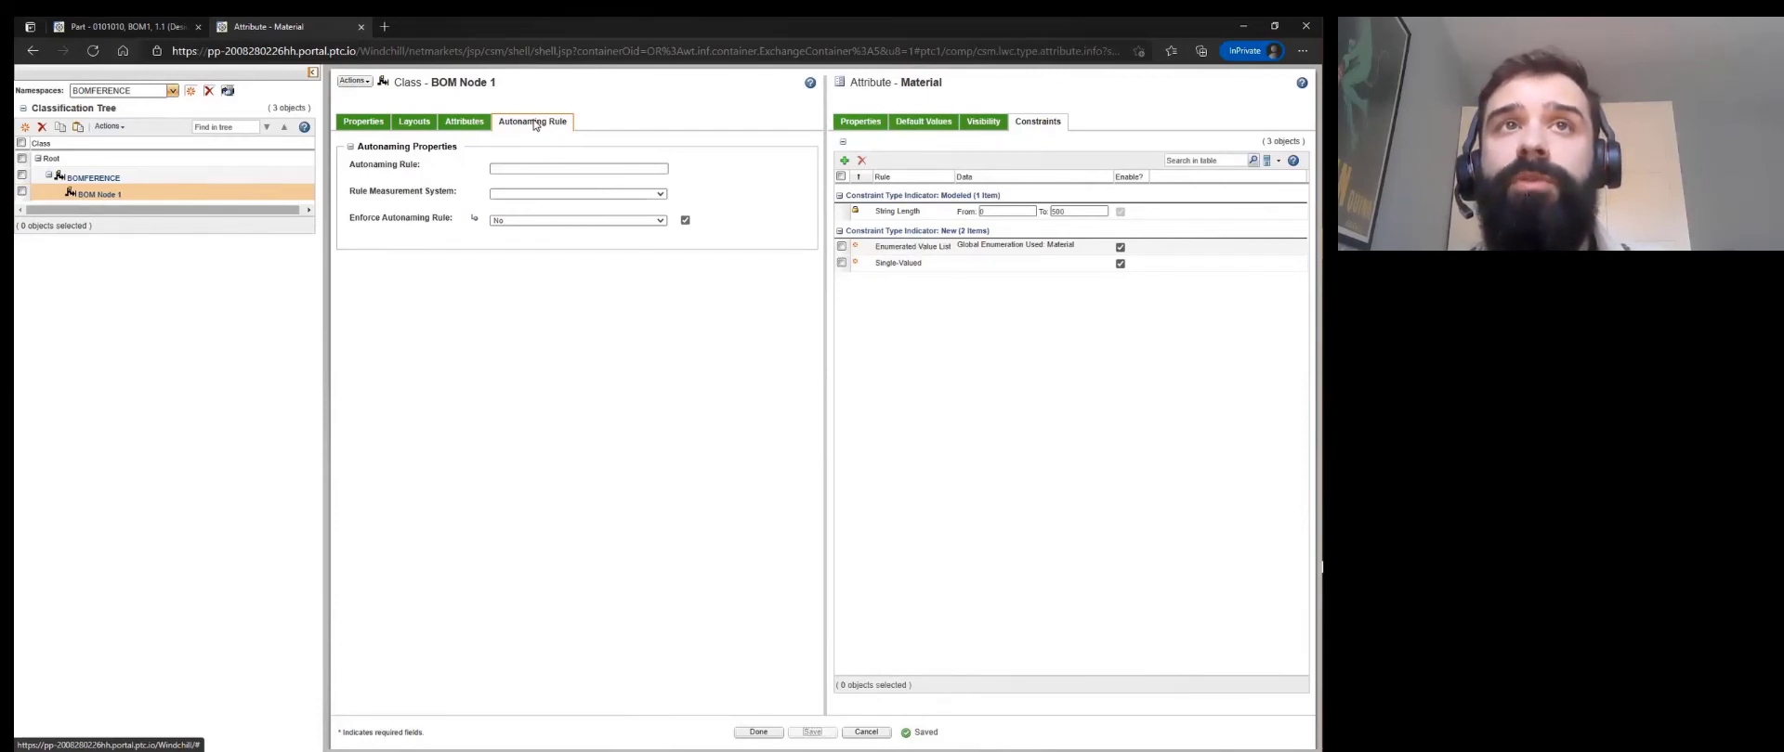
left_click(758, 733)
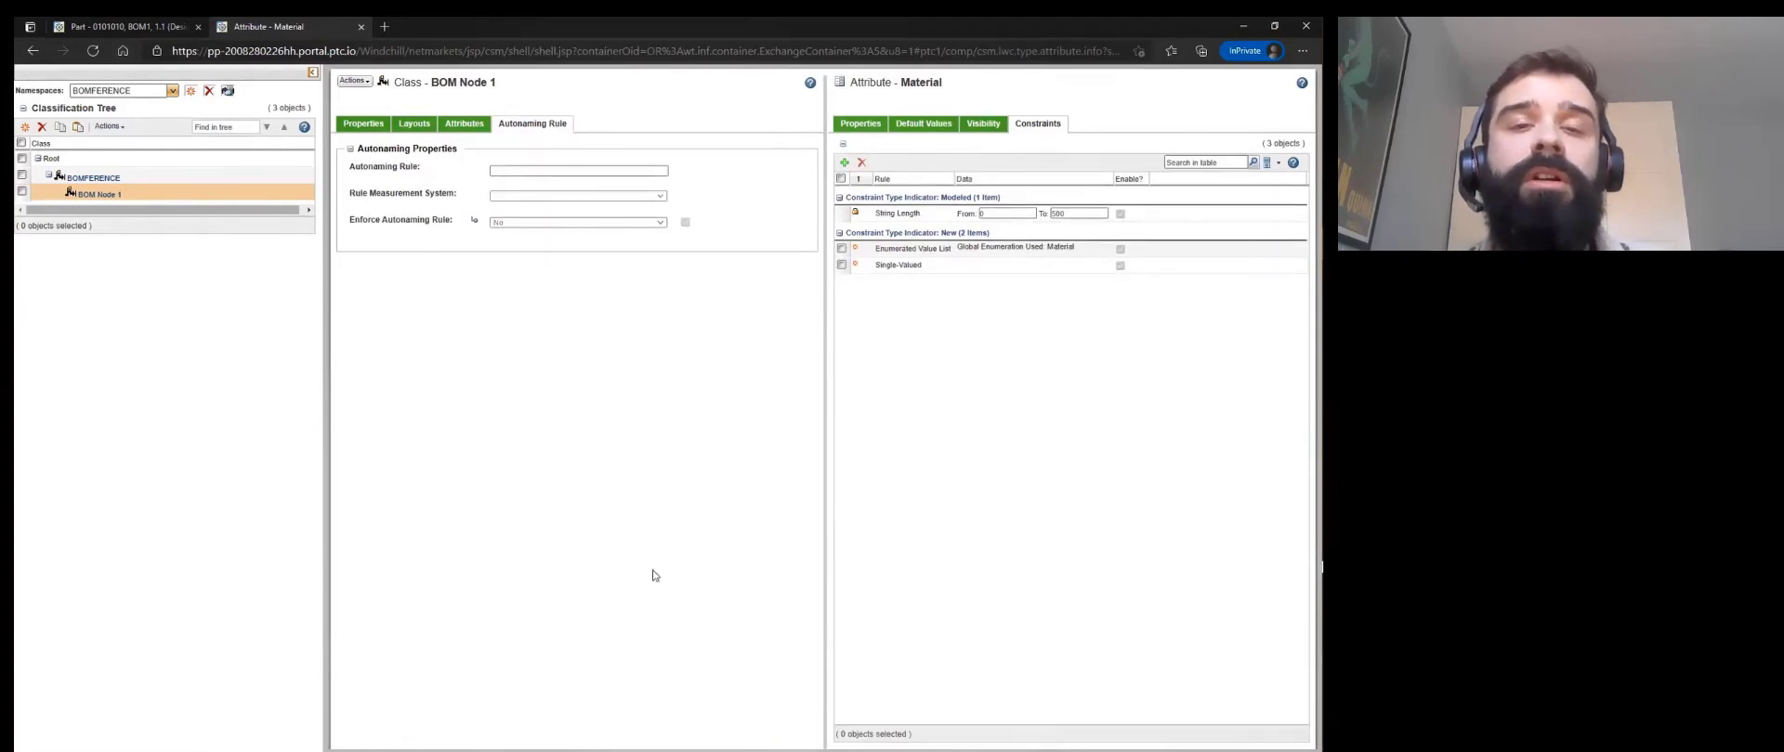
Return to the part page and set up a new search limited to the Part type and the BOMFERENCE classification.
left_click(141, 29)
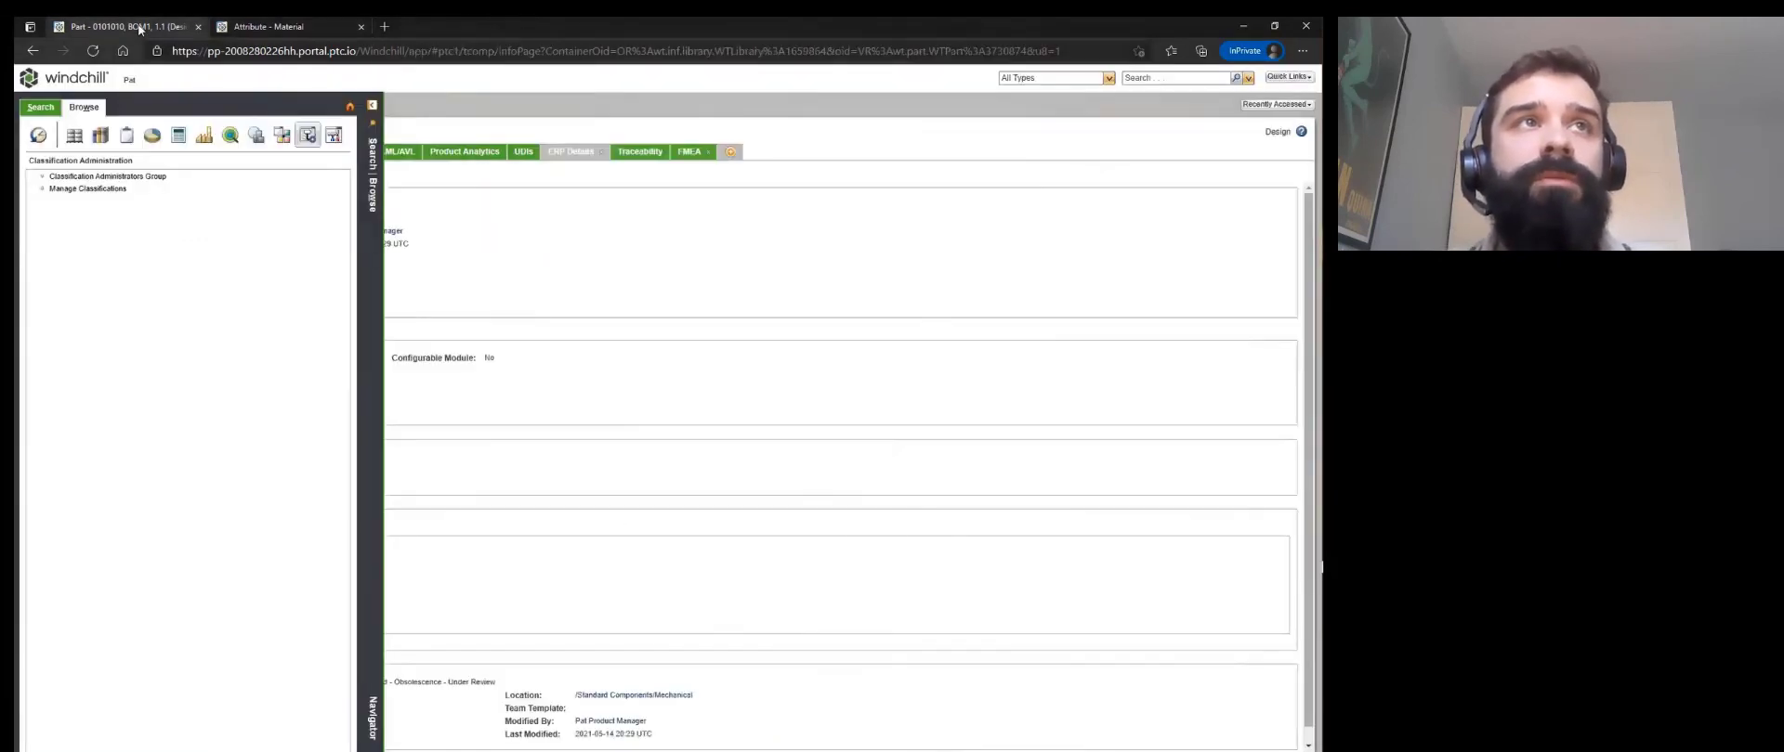
left_click(42, 108)
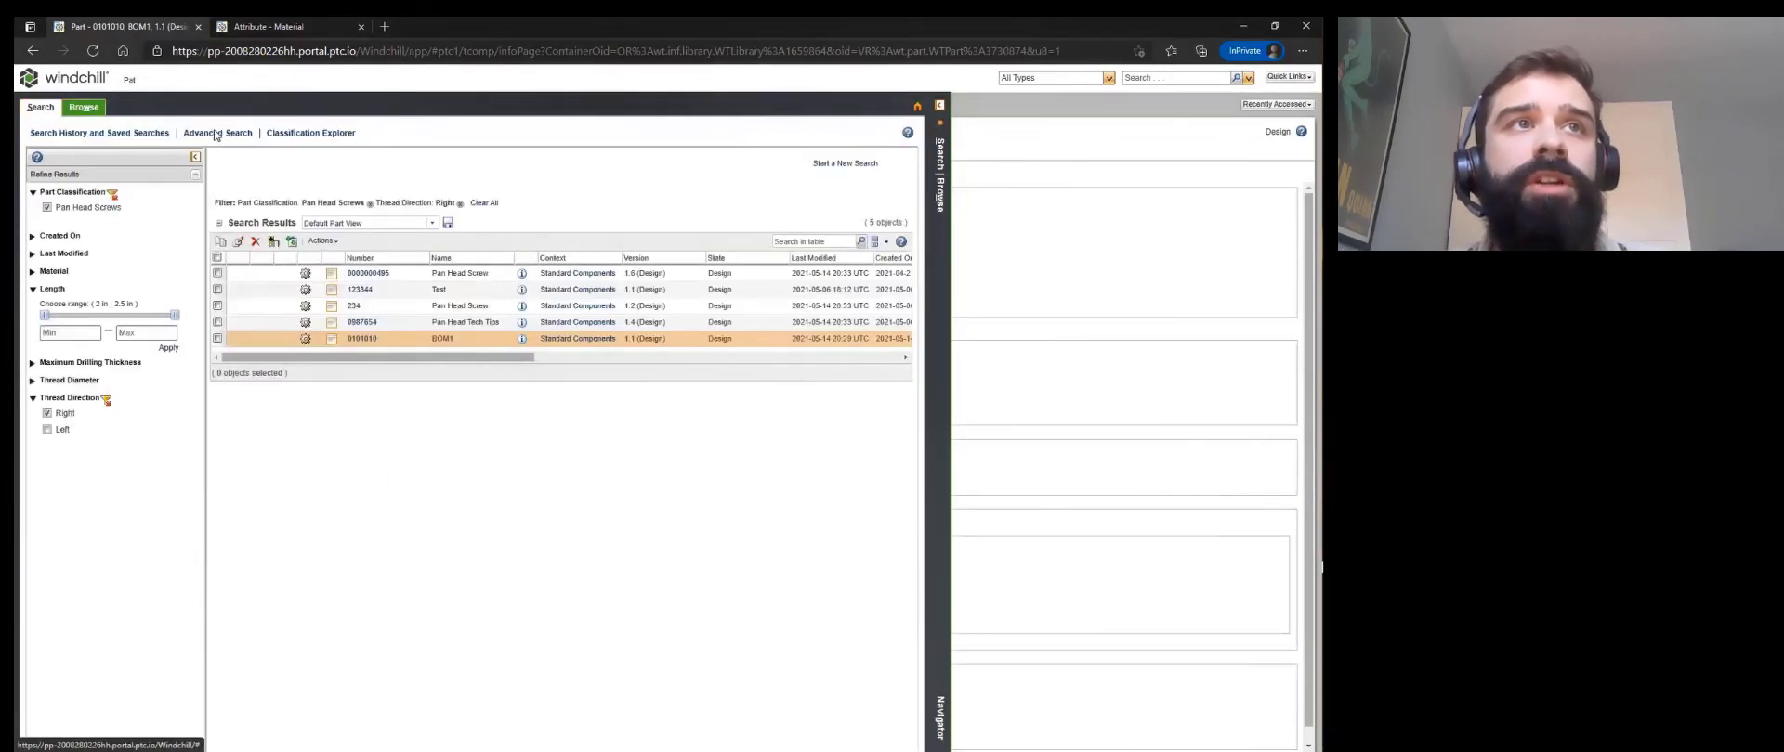
left_click(851, 165)
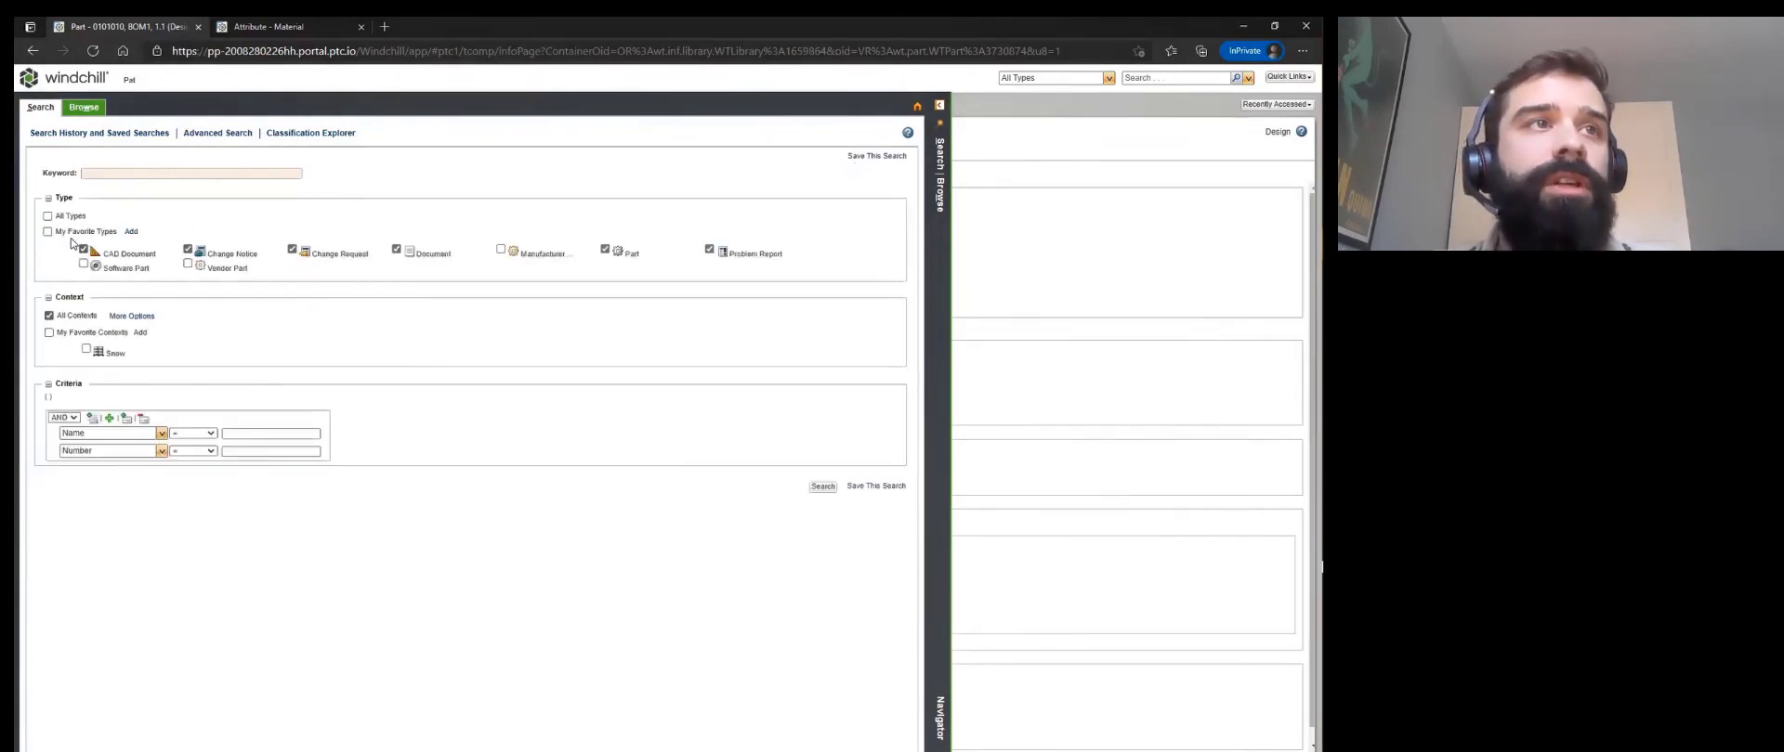
left_click(47, 215)
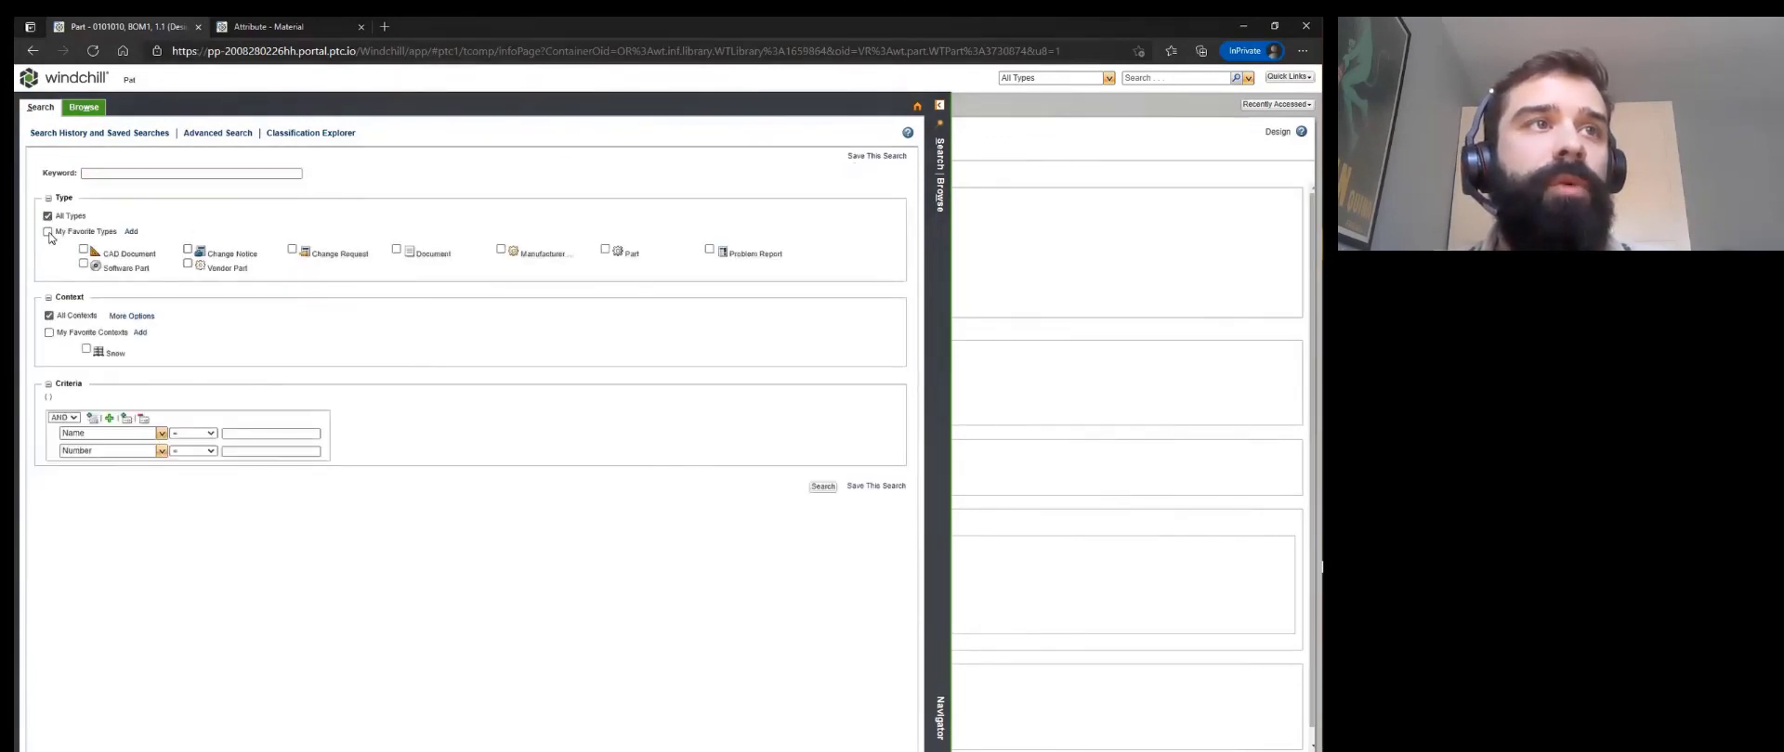
left_click(604, 250)
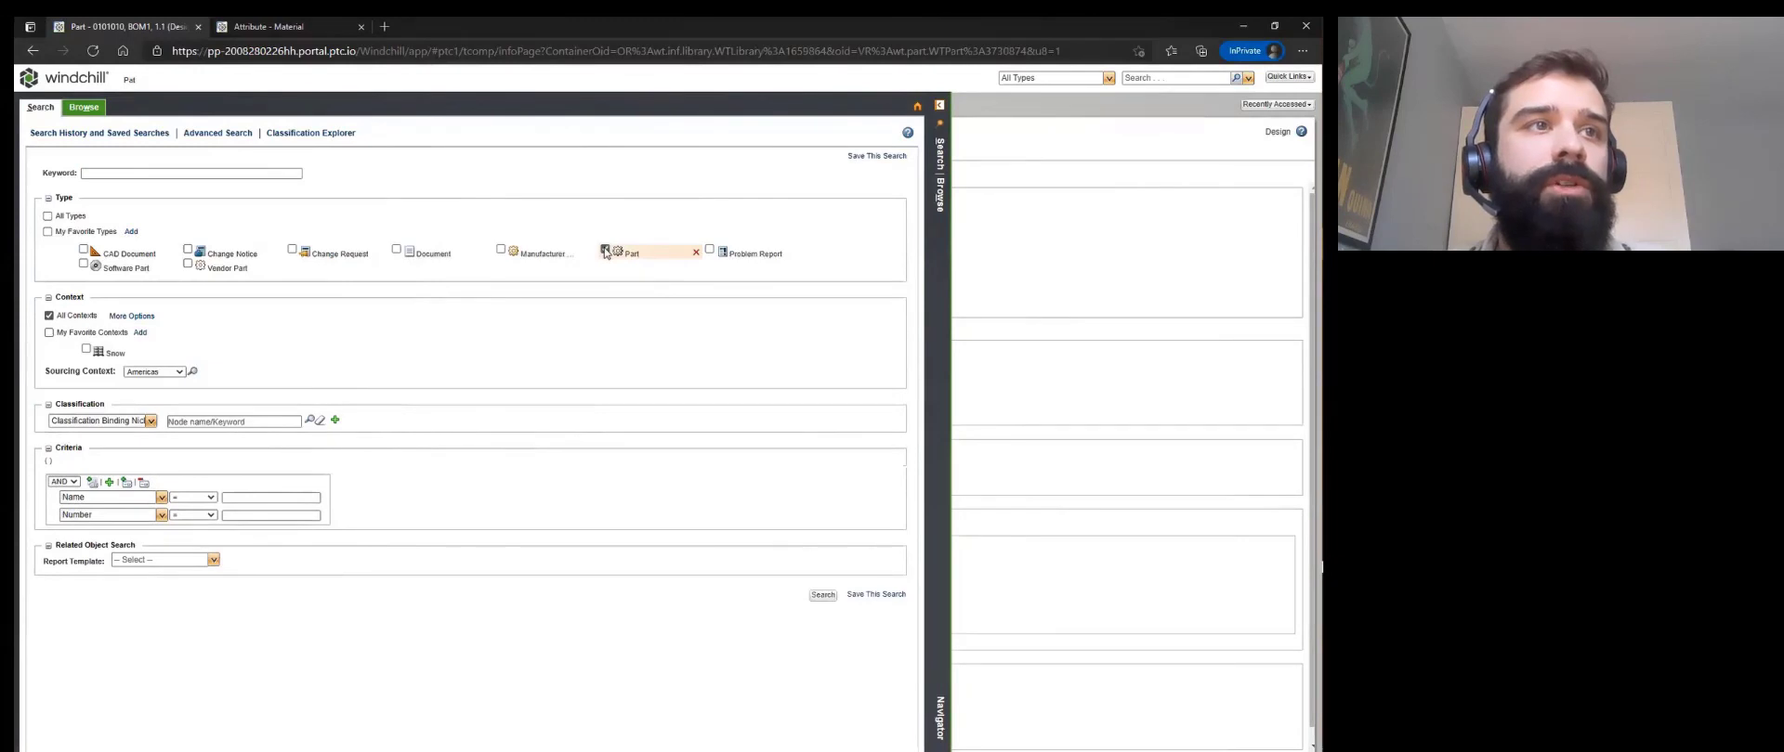
left_click(151, 421)
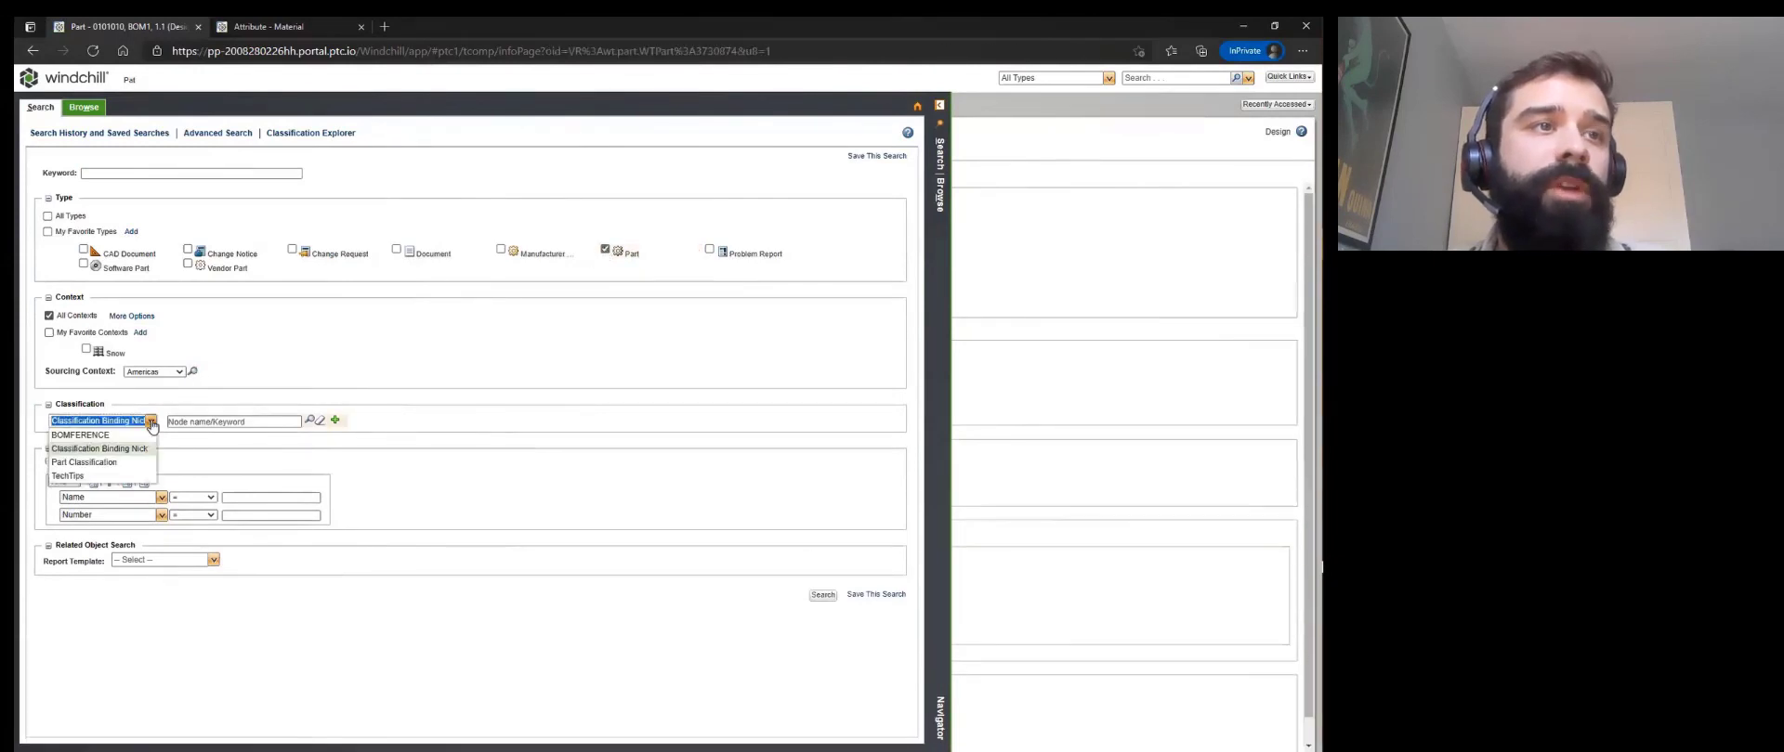
left_click(130, 434)
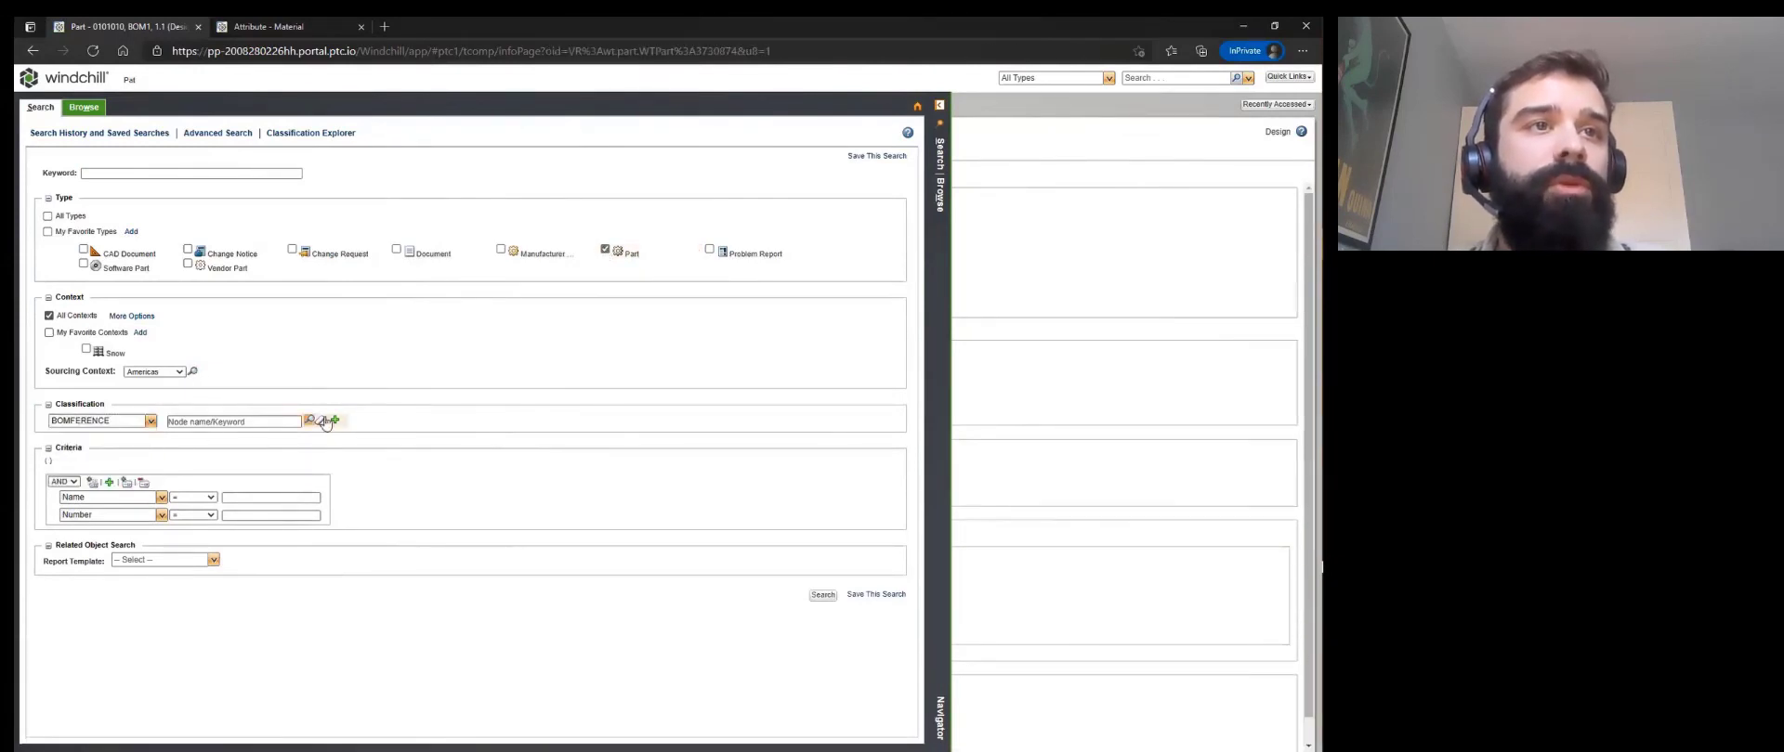
Switch to Creo Parametric and open the Mechanical folder of the Standard Components library in its embedded Windchill browser.
key("alt+Tab")
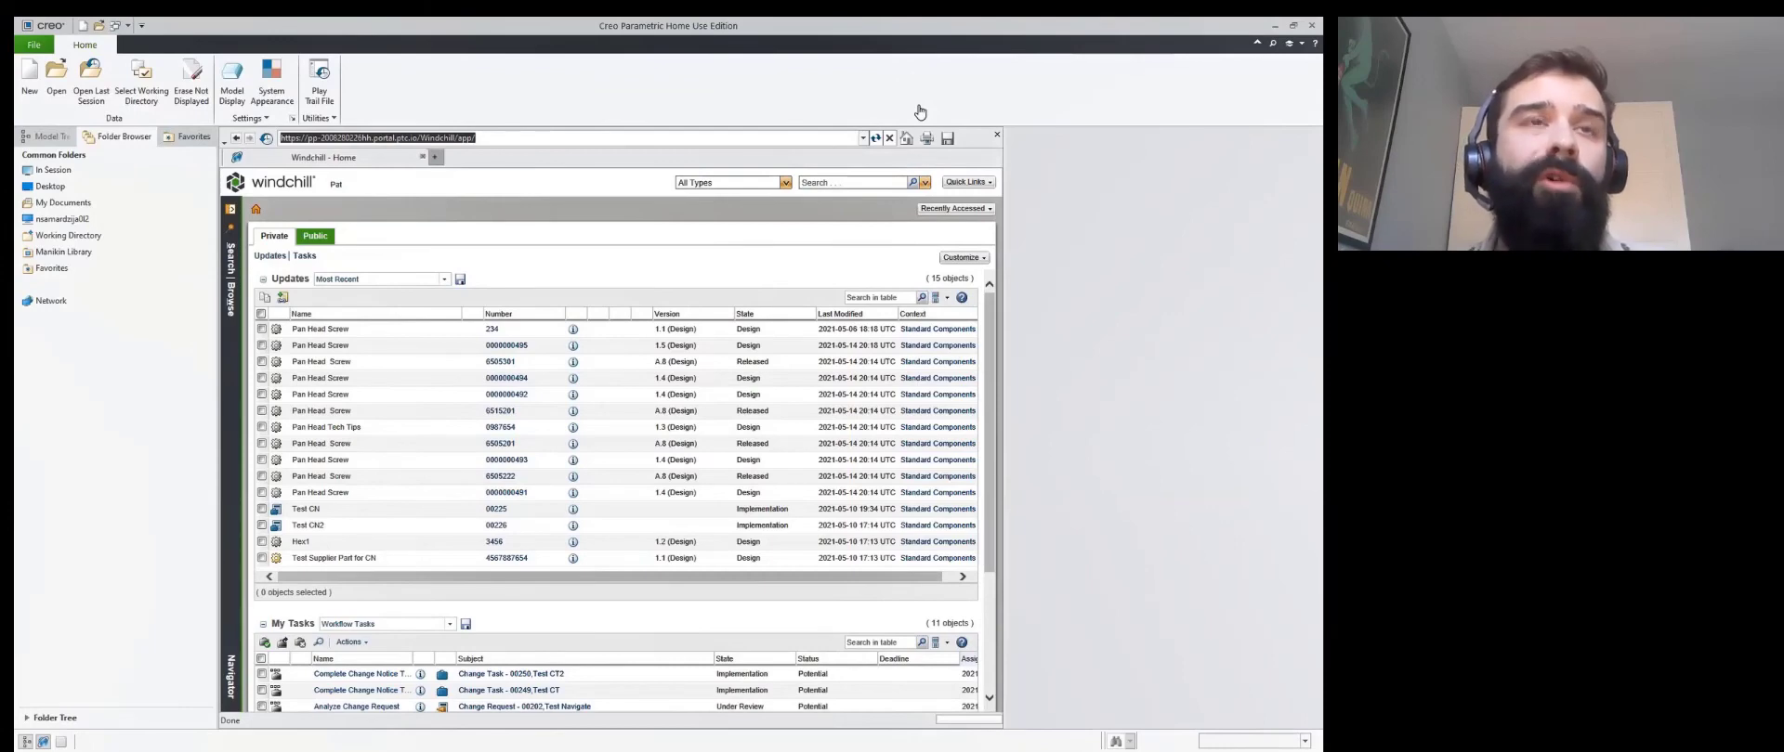
left_click(231, 214)
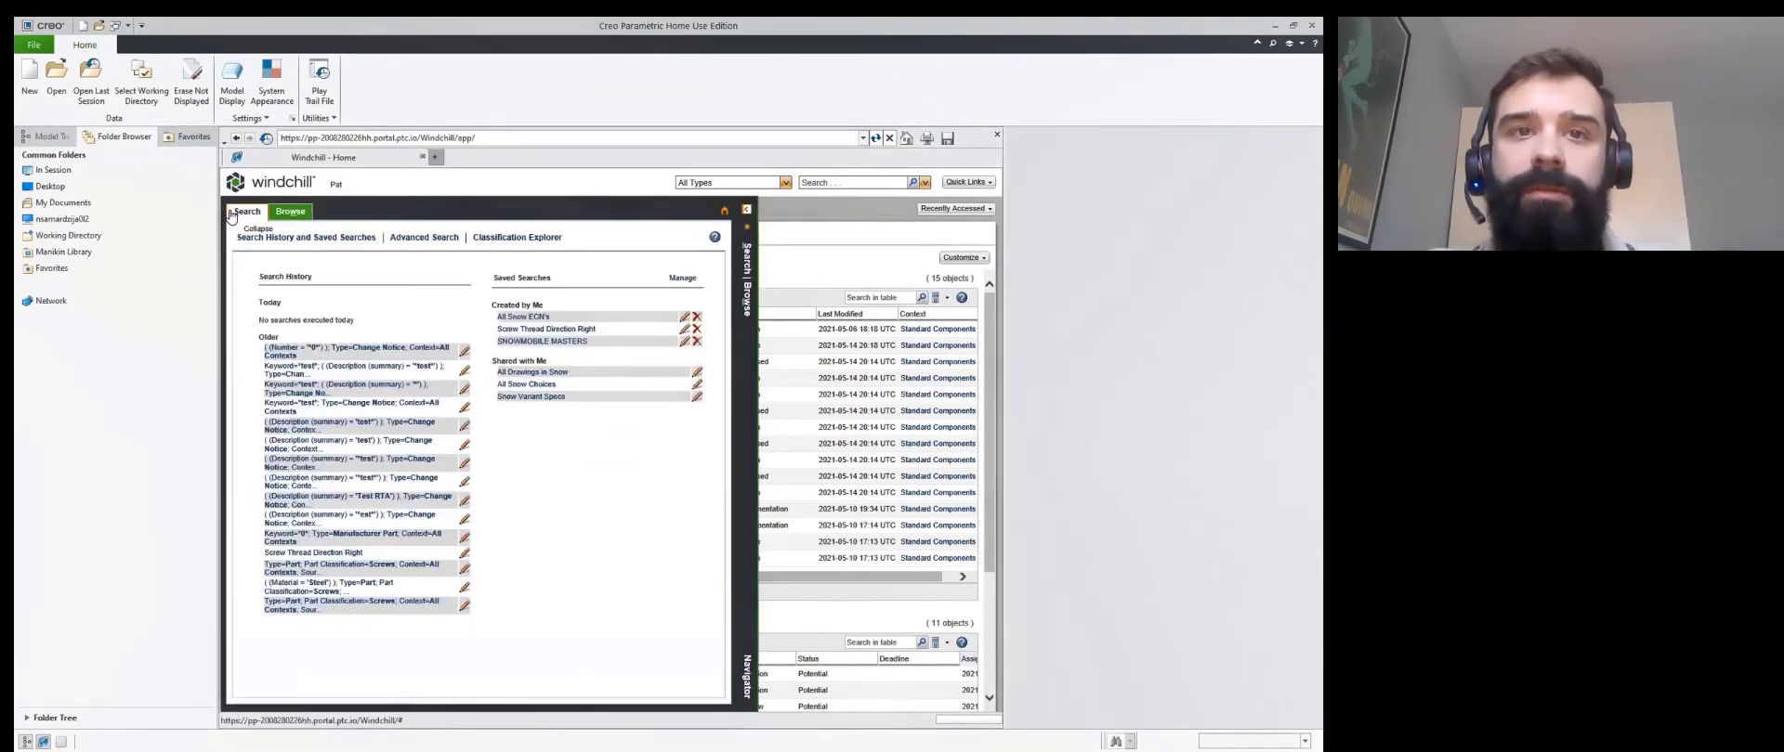
left_click(290, 212)
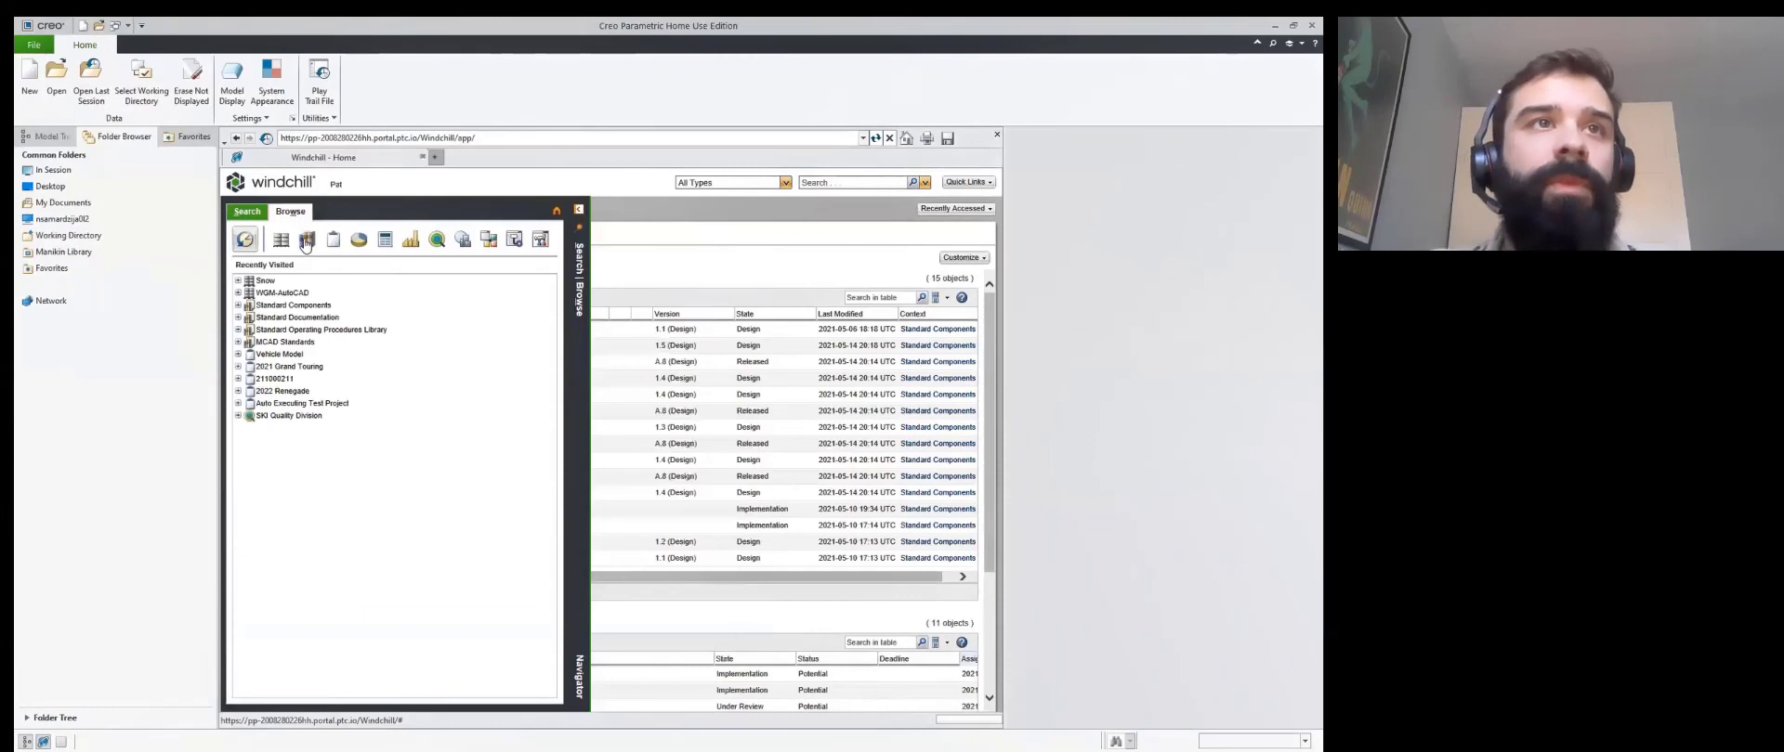
left_click(307, 241)
left_click(293, 280)
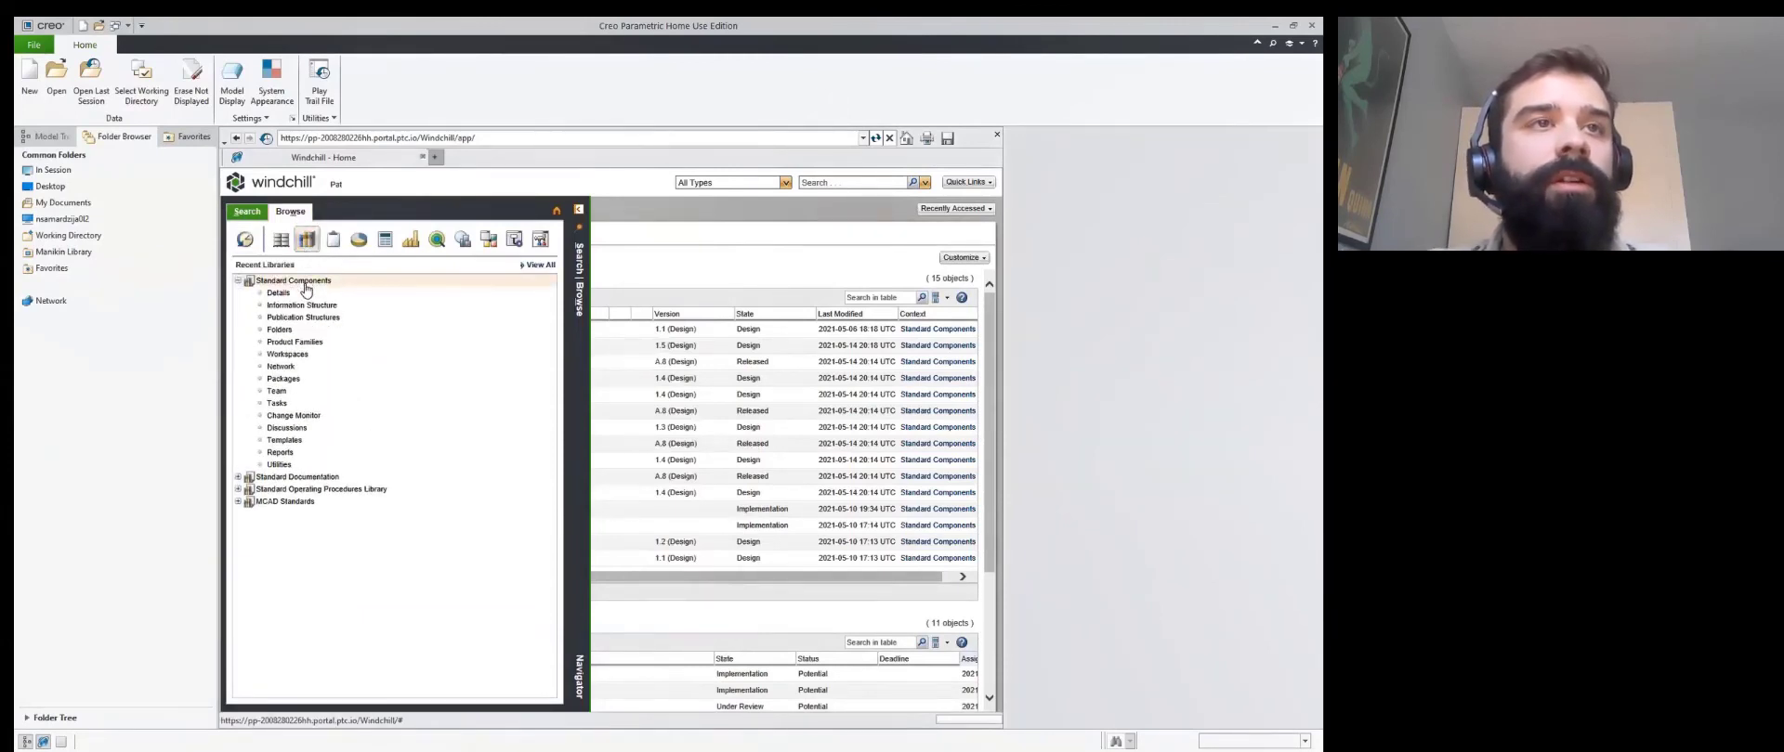
left_click(304, 282)
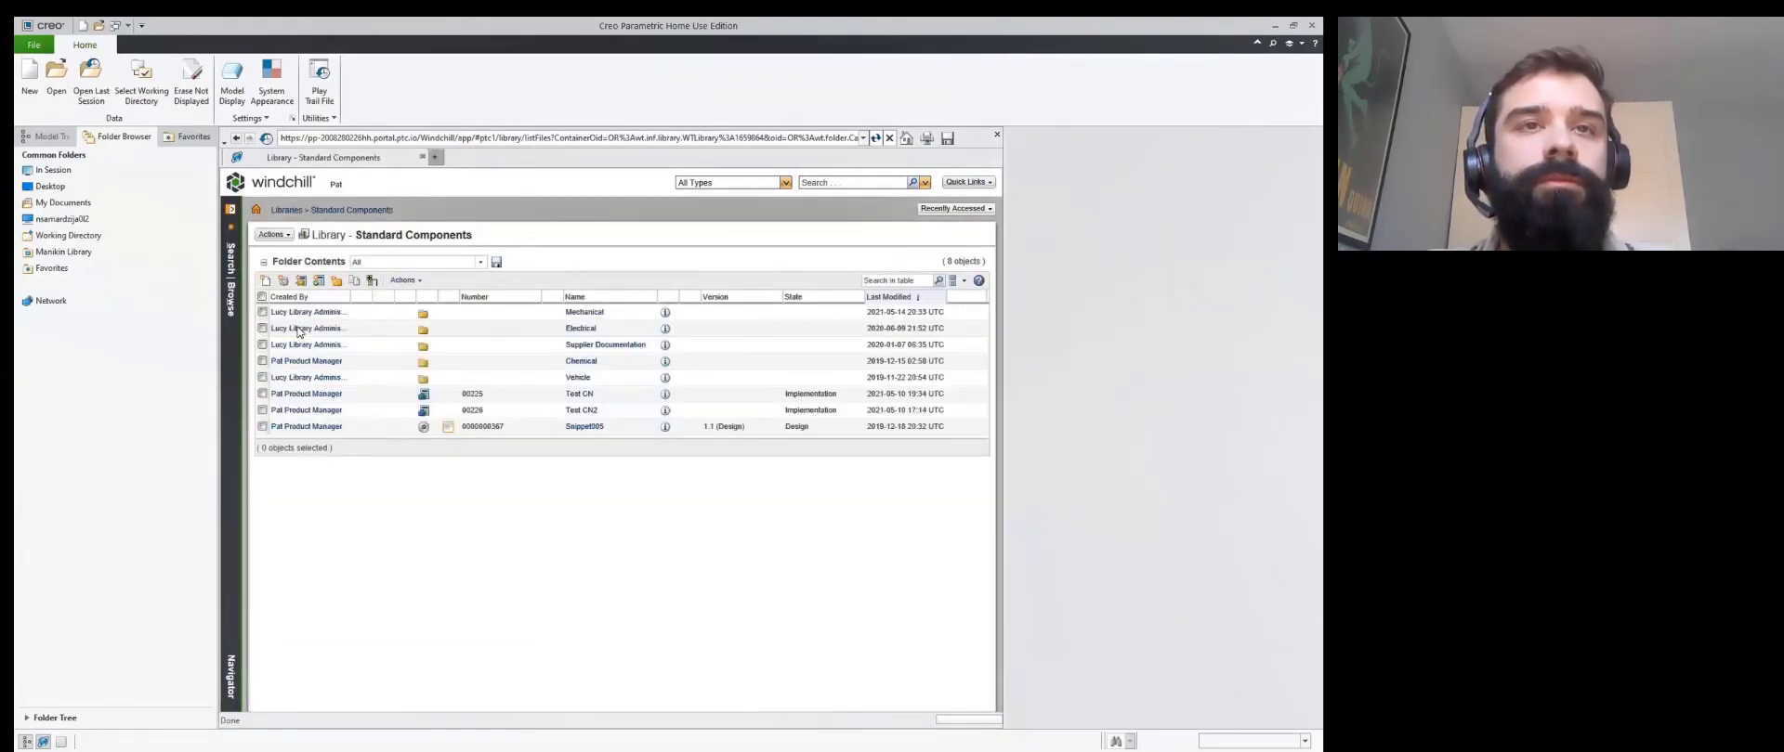
left_click(587, 313)
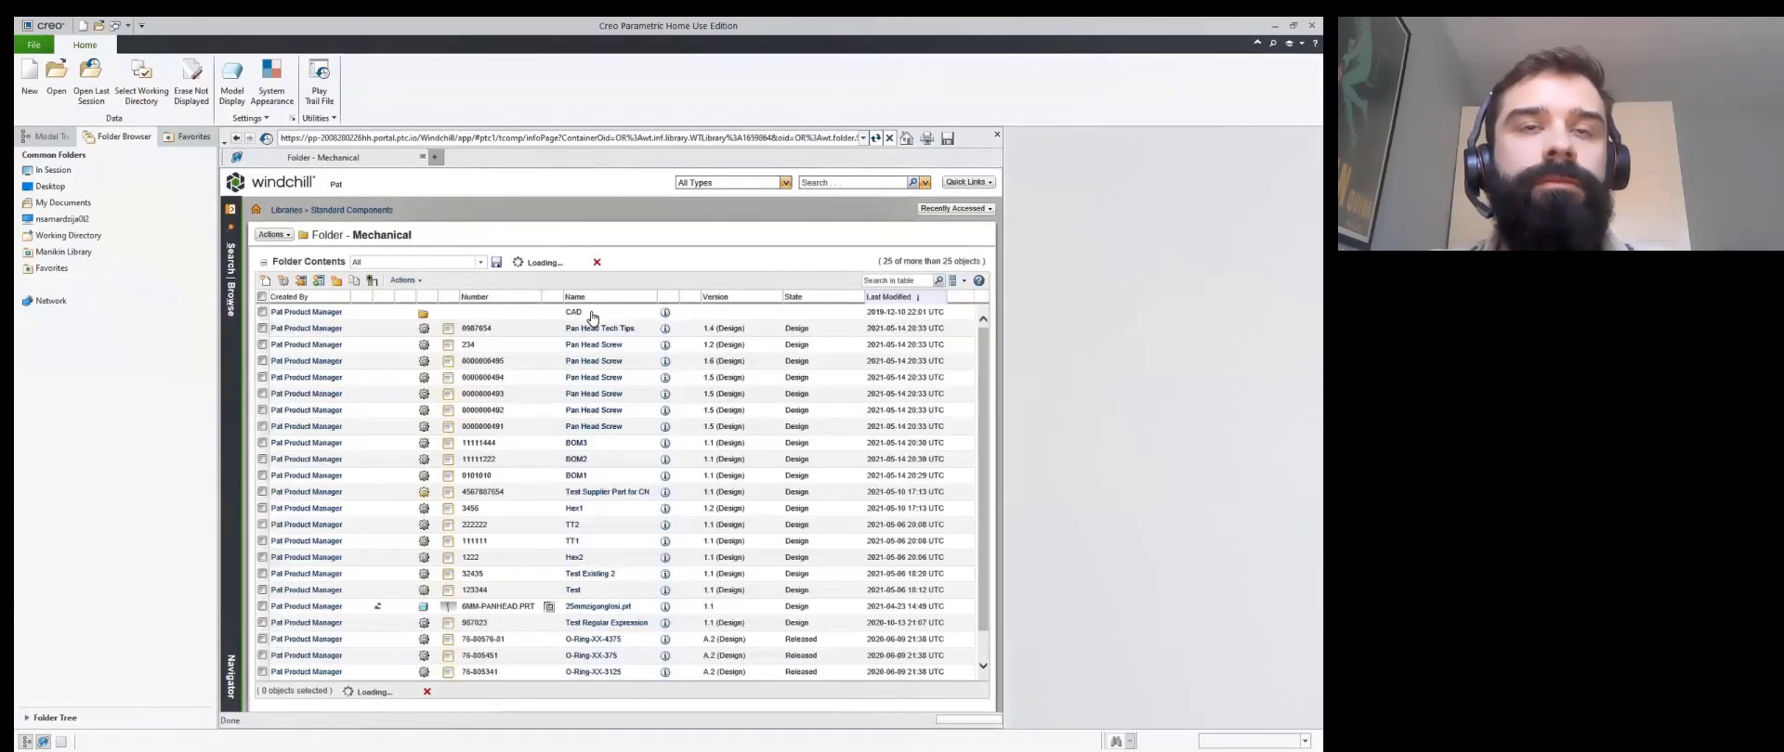
right_click(534, 380)
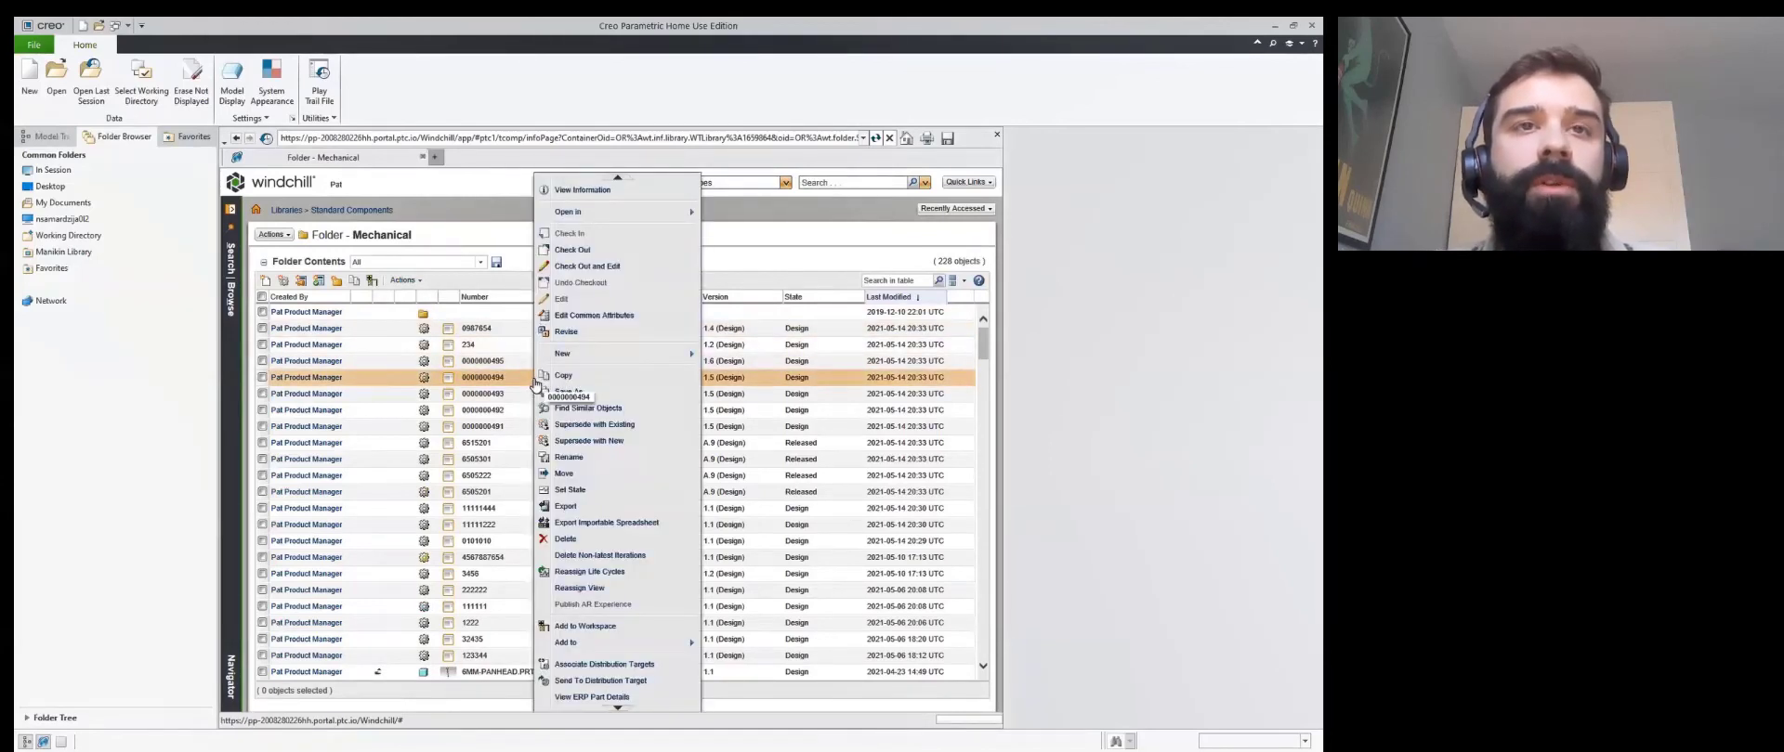
left_click(589, 409)
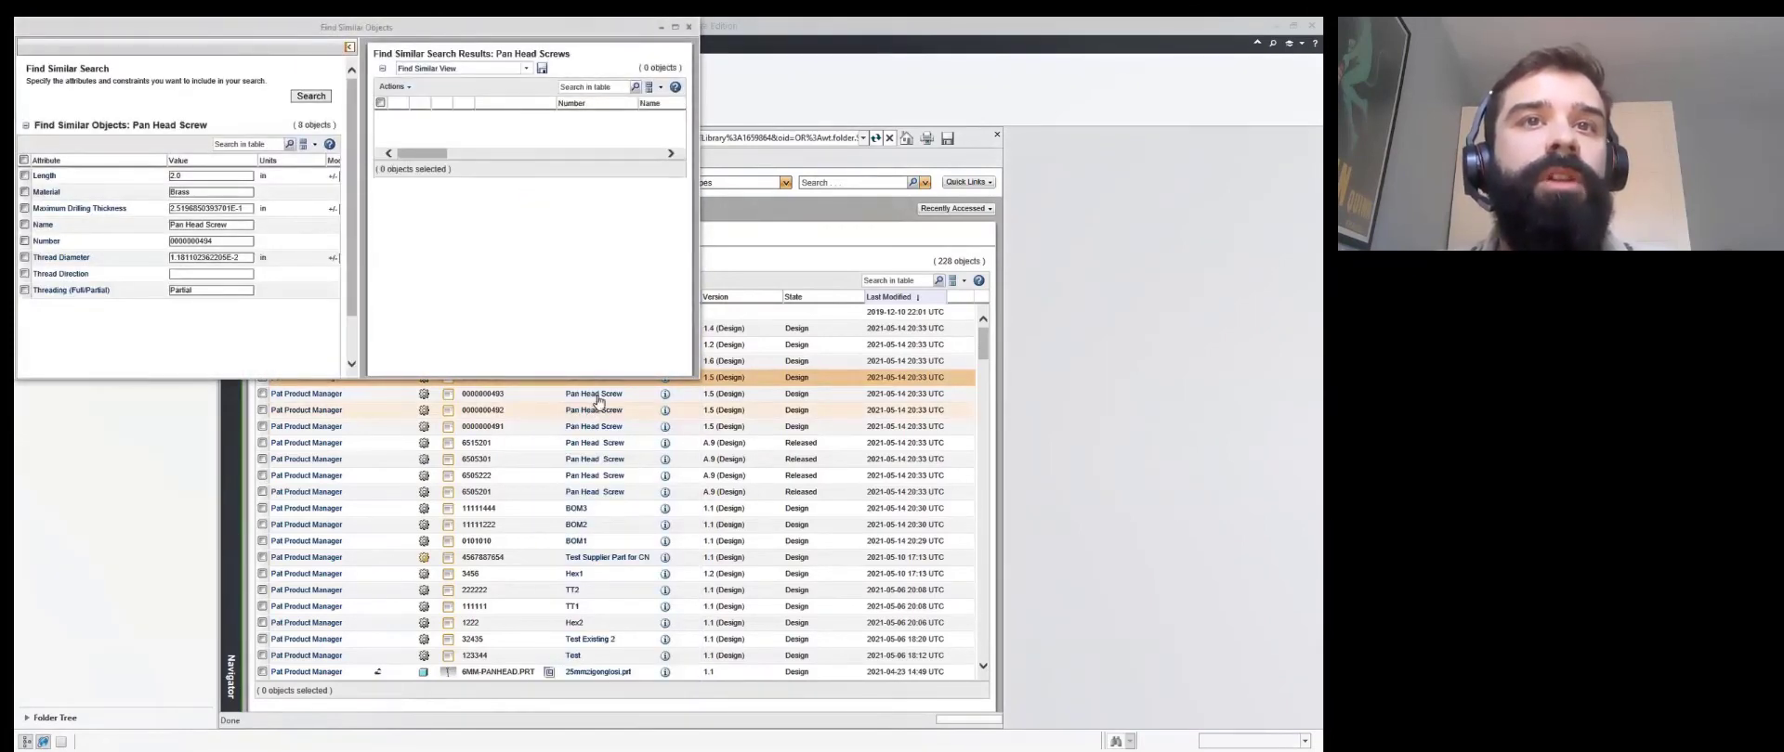
left_click(677, 28)
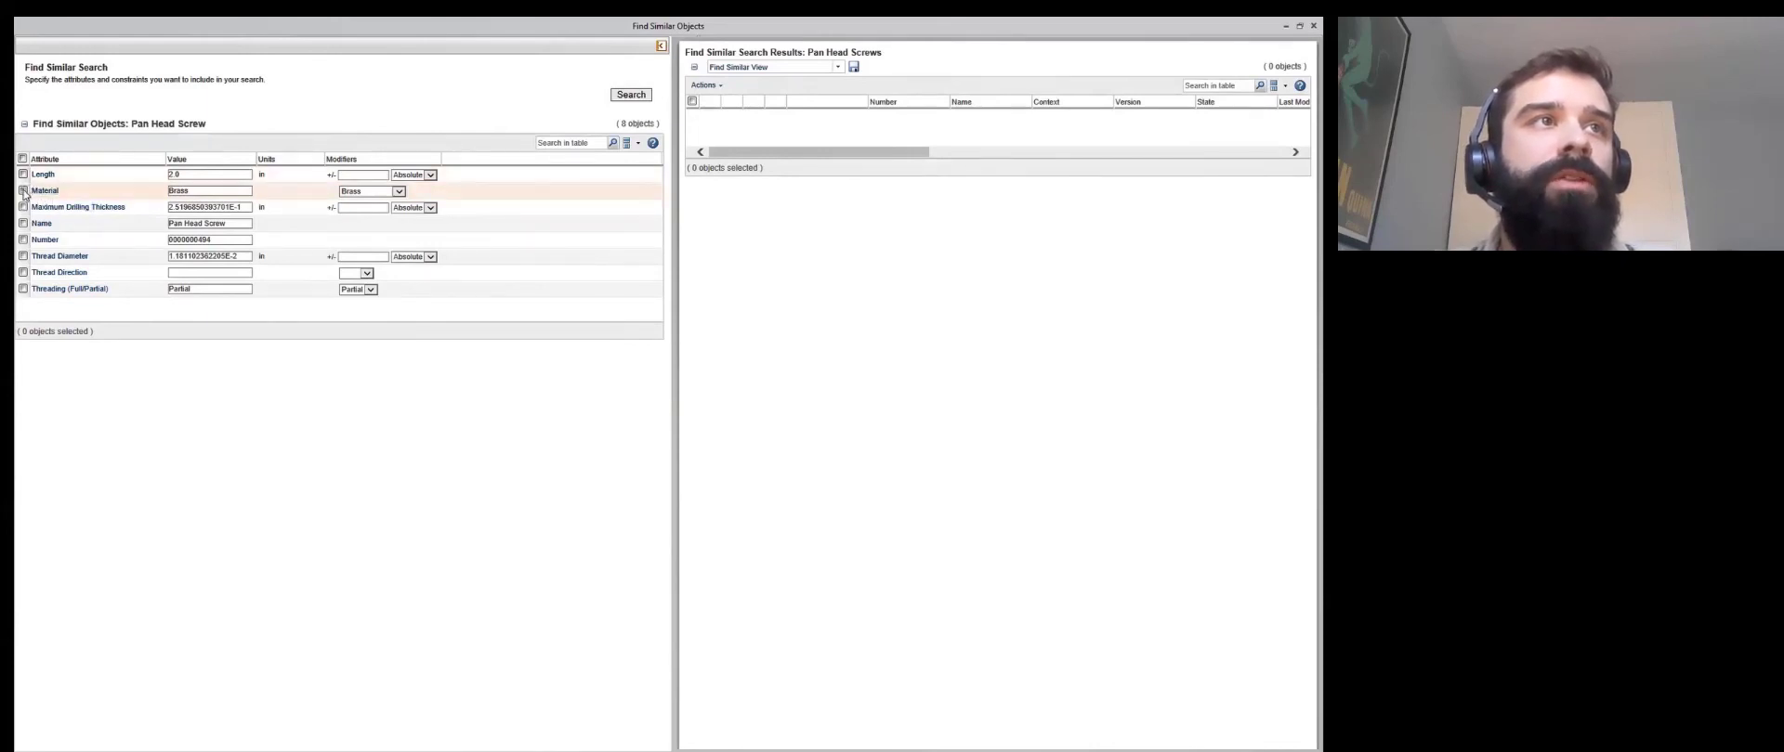
Include Material in the similarity criteria and set its value to Aluminum.
left_click(23, 190)
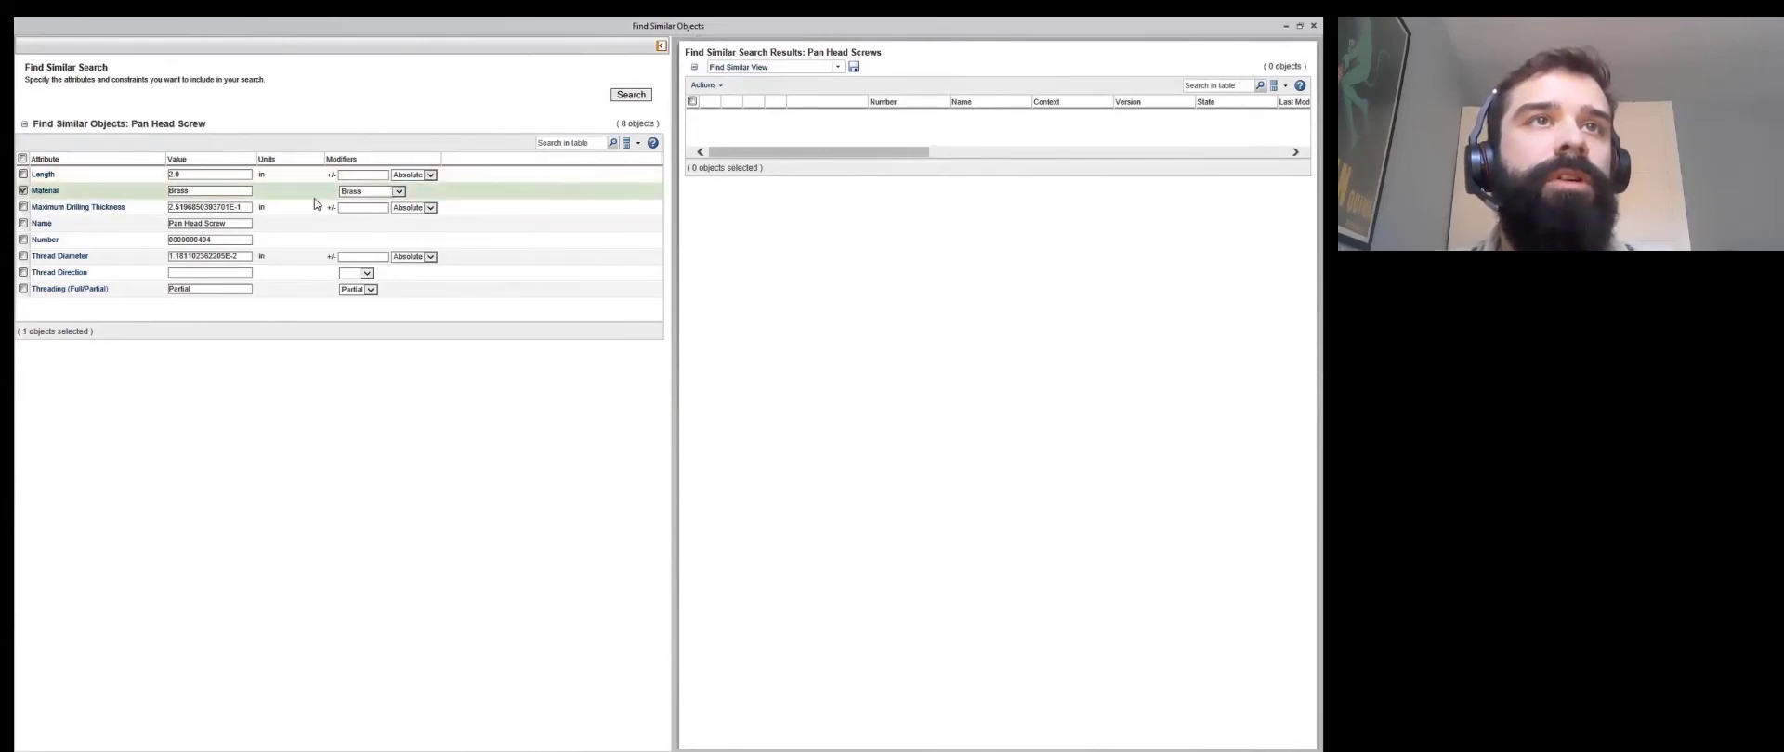
left_click(224, 192)
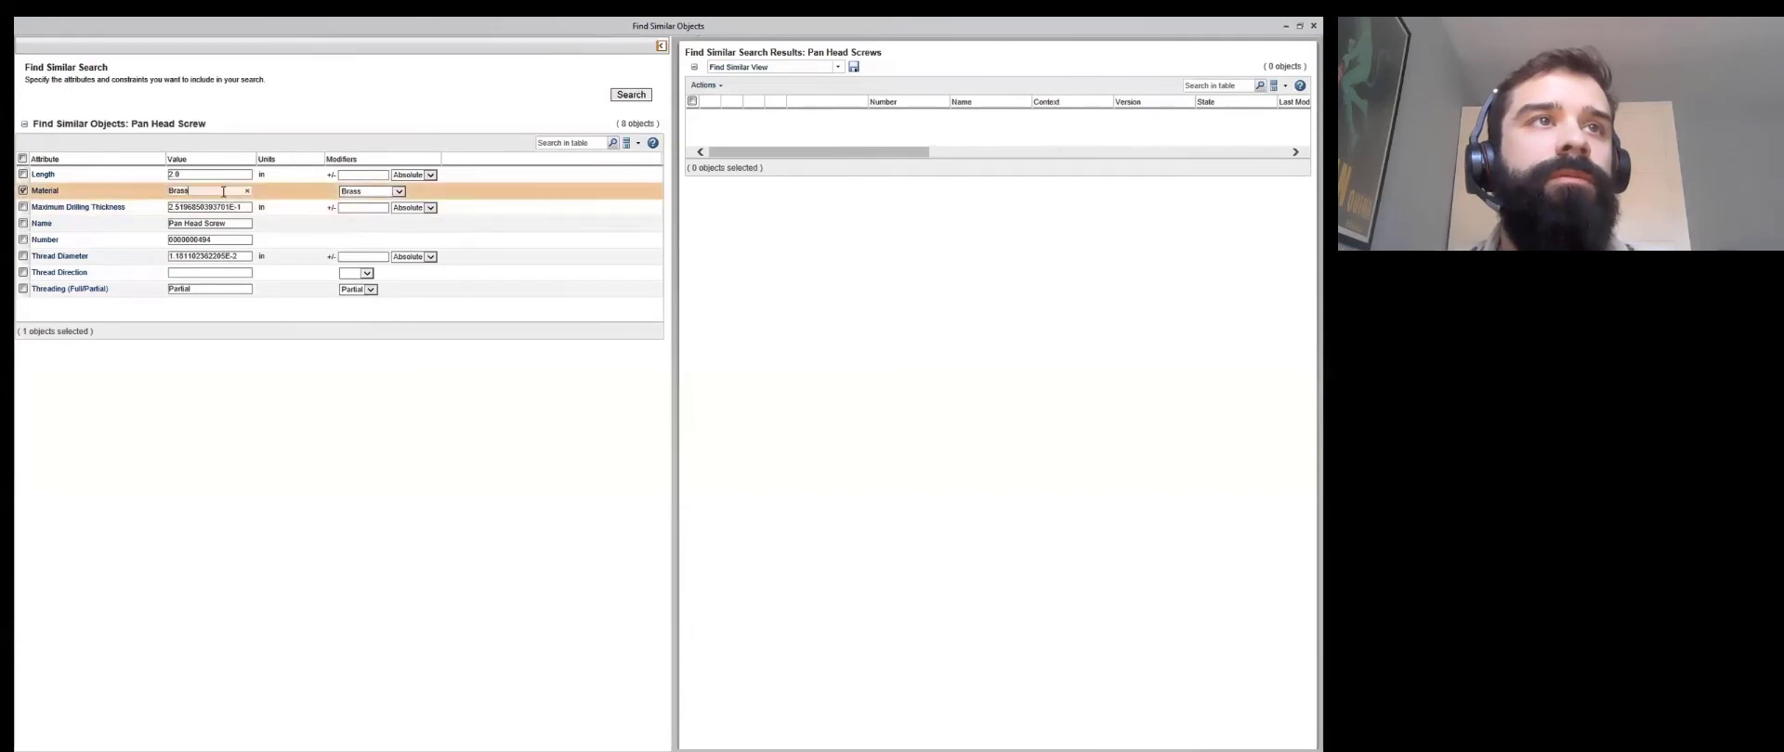
key("BackSpace")
key("BackSpace")
key("BackSpace")
key("BackSpace")
type("Aluminum")
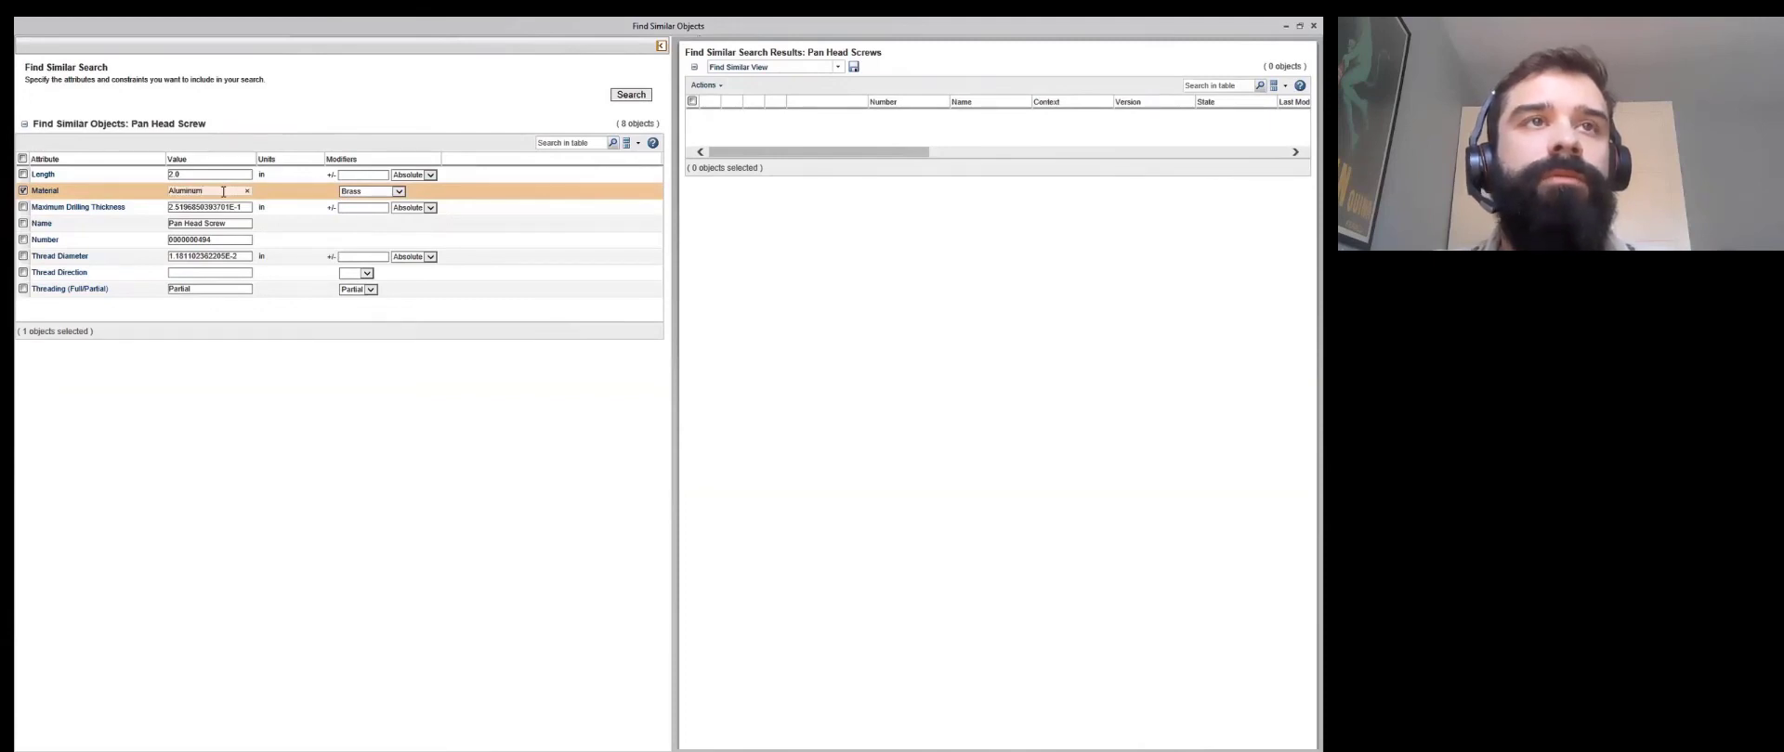
Include Length in the similarity criteria at 2.125 in and set the Material modifier to Aluminum.
left_click(24, 175)
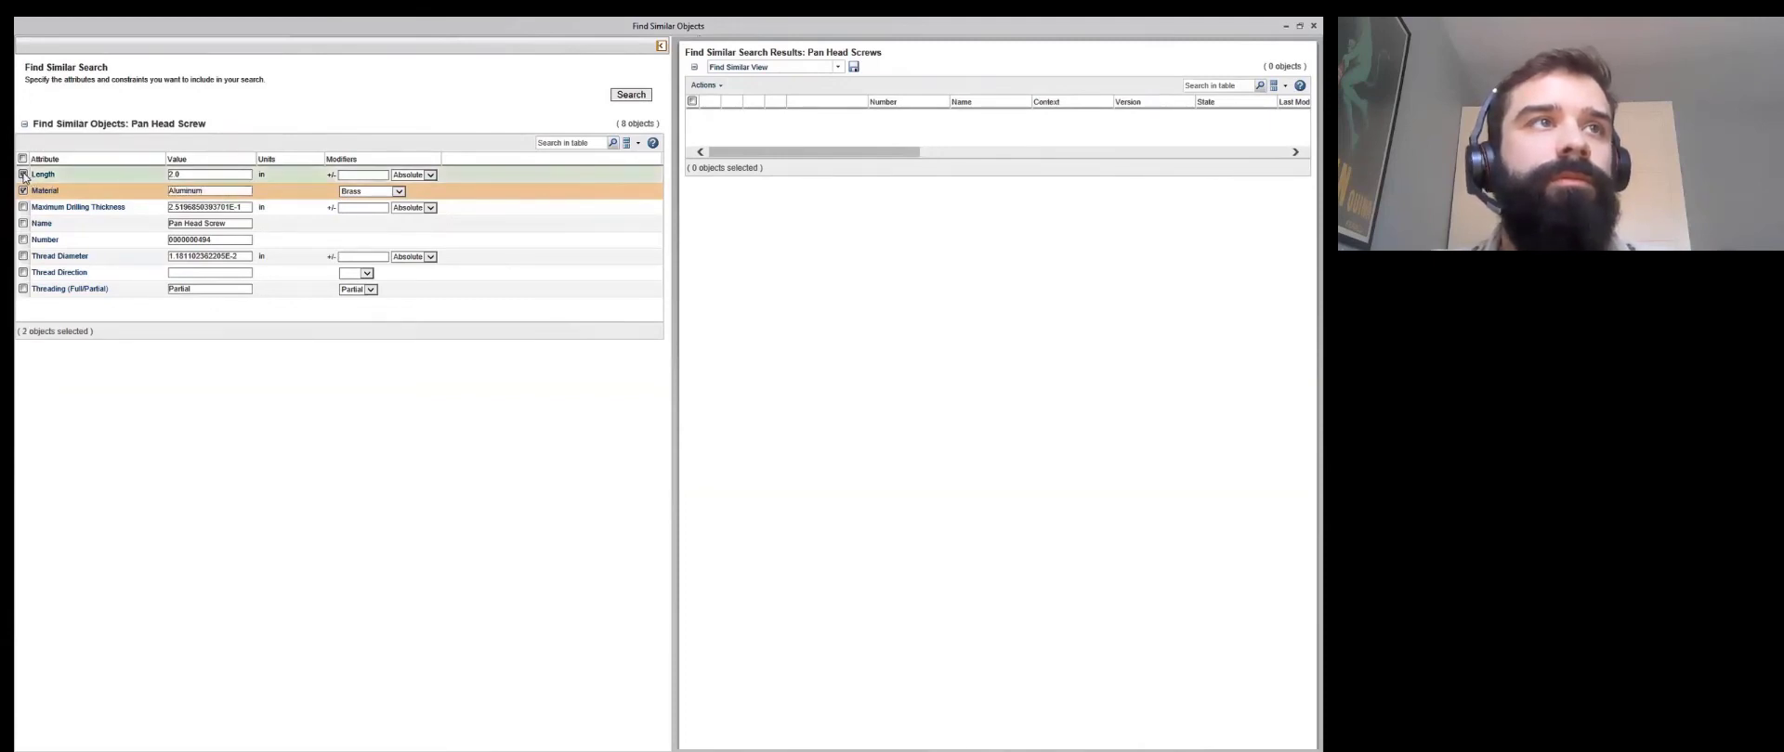
left_click(189, 173)
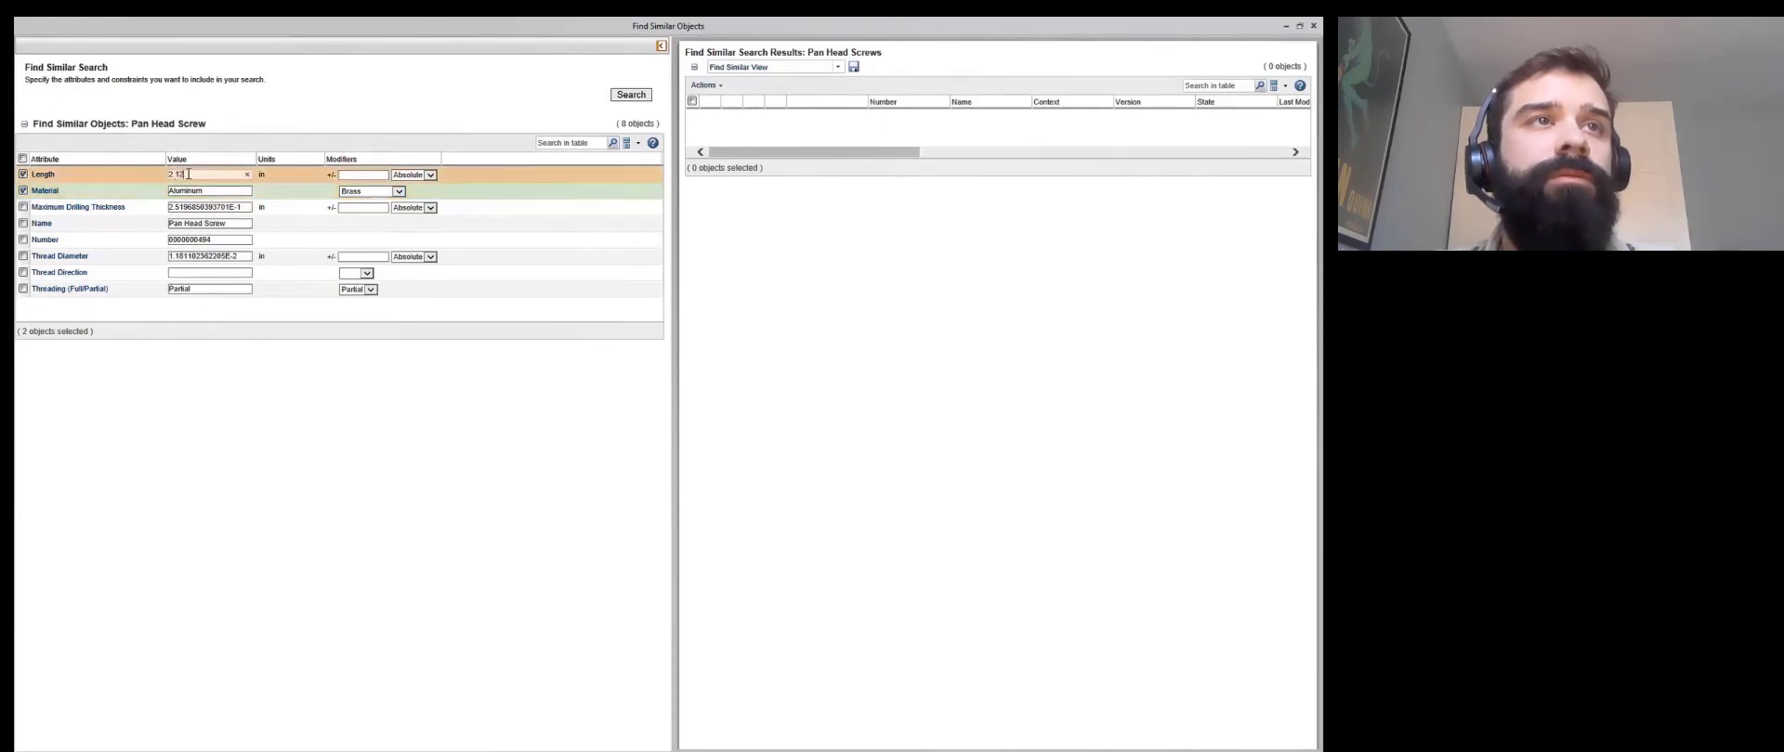
left_click(398, 192)
left_click(391, 183)
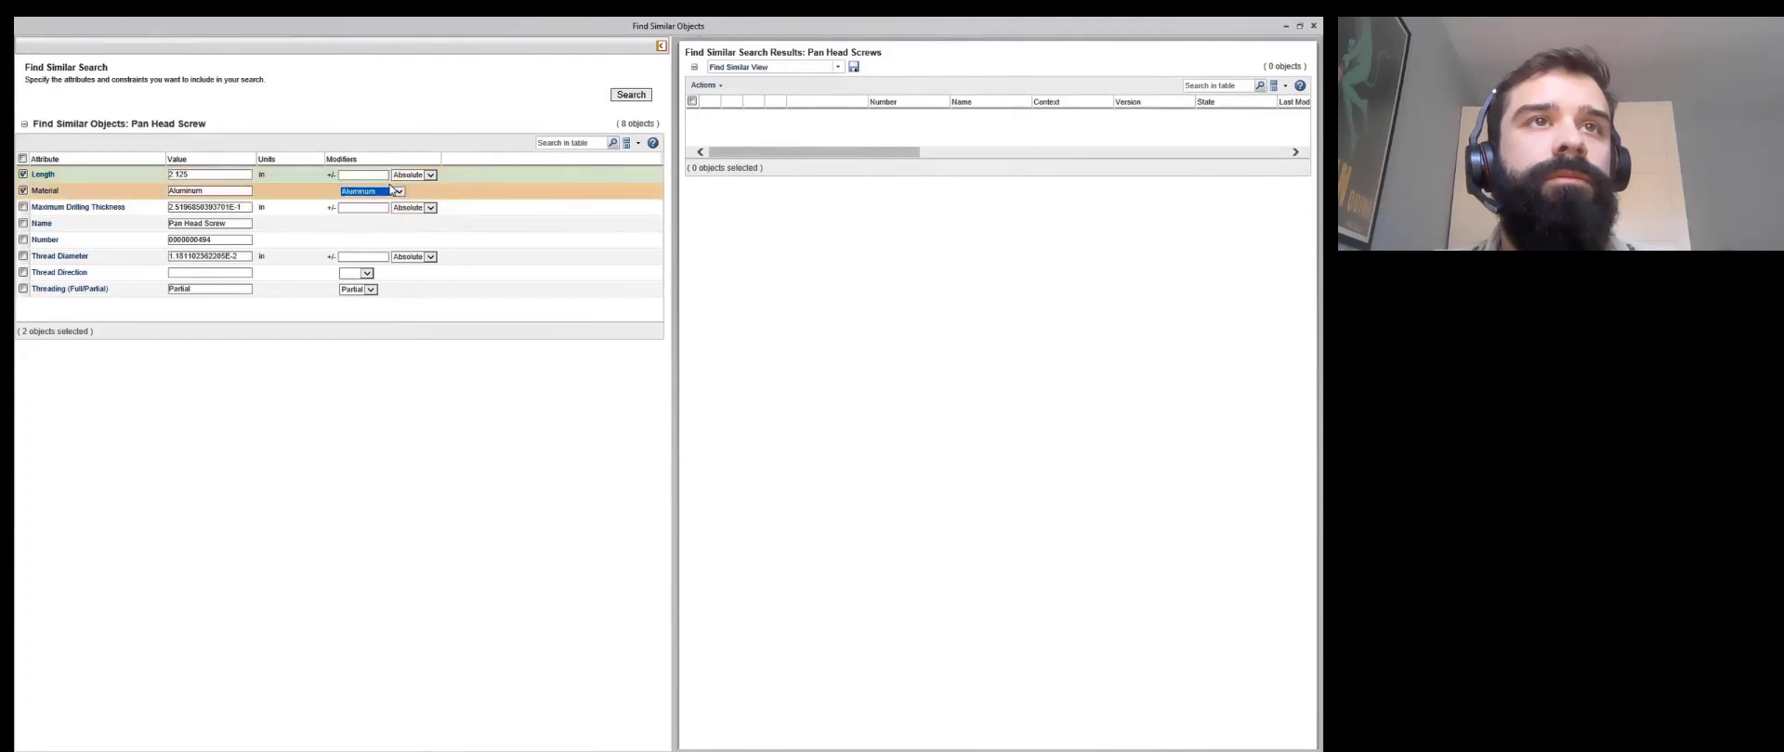
Set the Length modifier to an absolute tolerance of +/- 1.0 and run the similar-objects search.
left_click(373, 175)
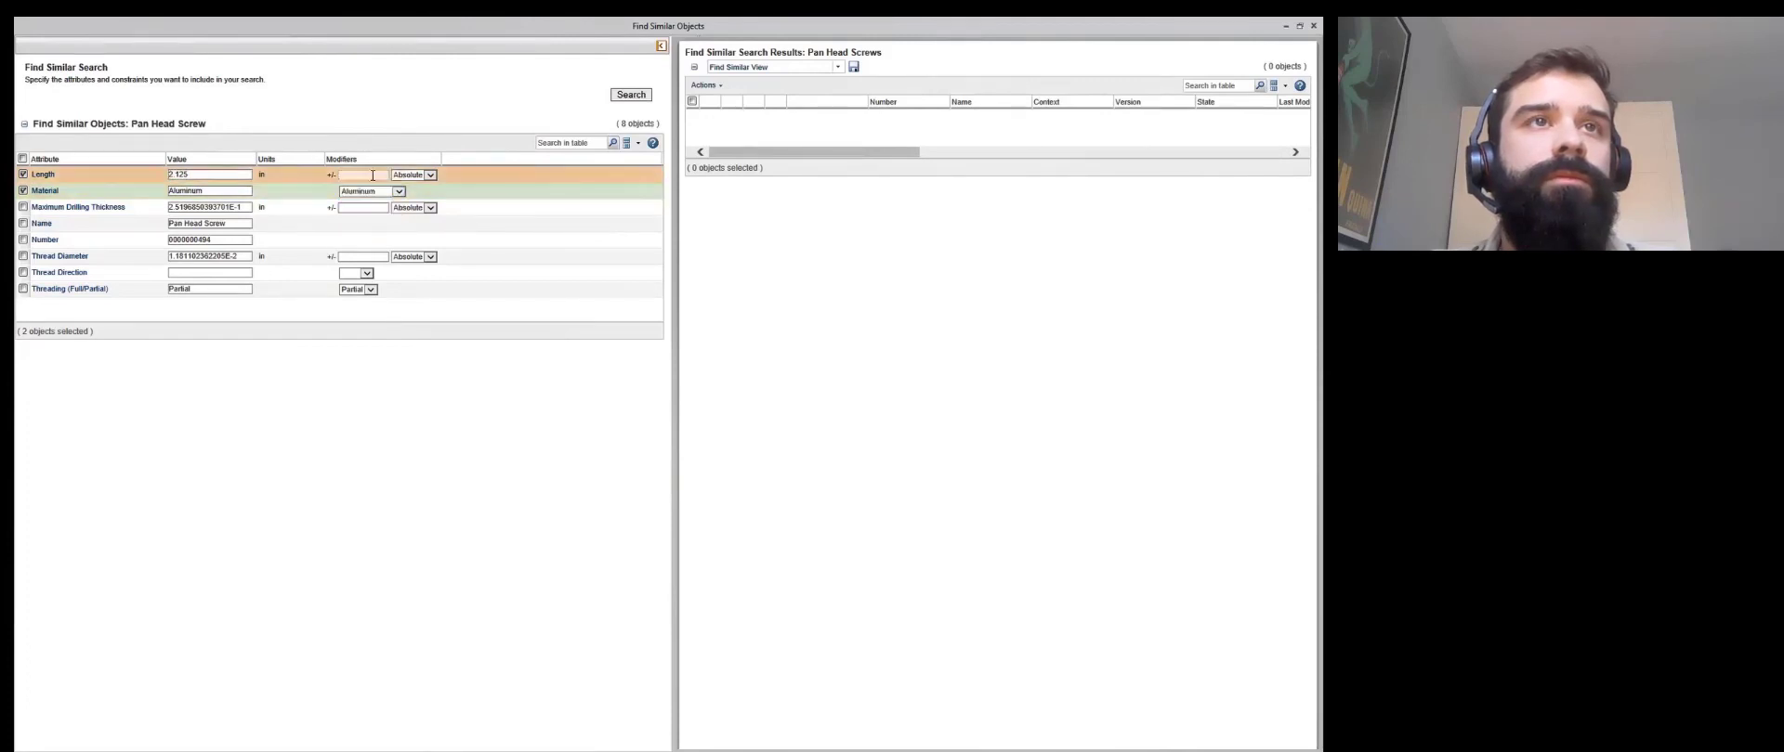
type("1.0")
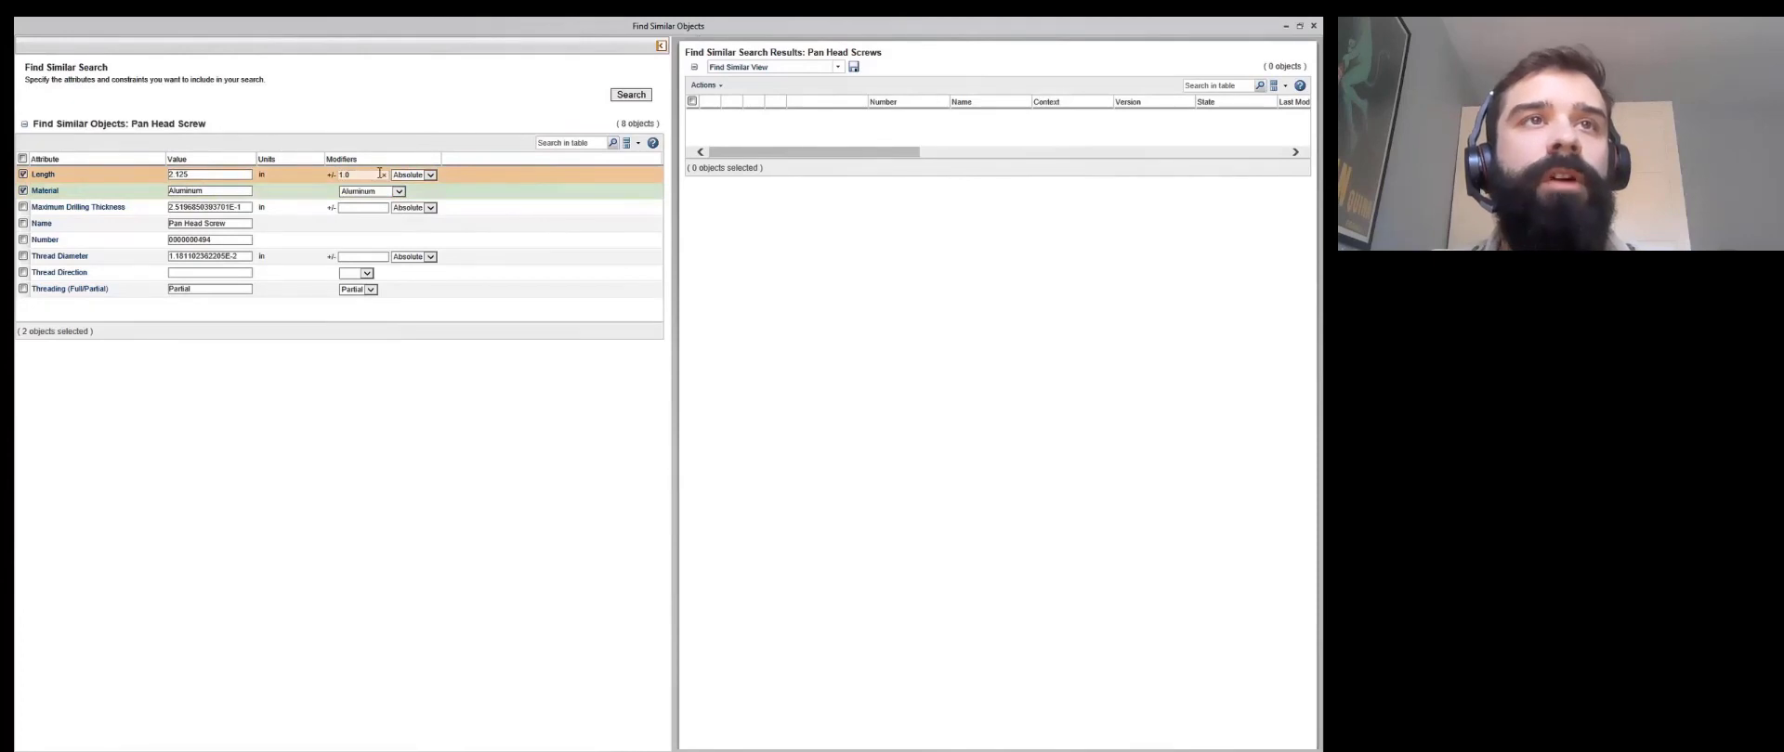
left_click(431, 174)
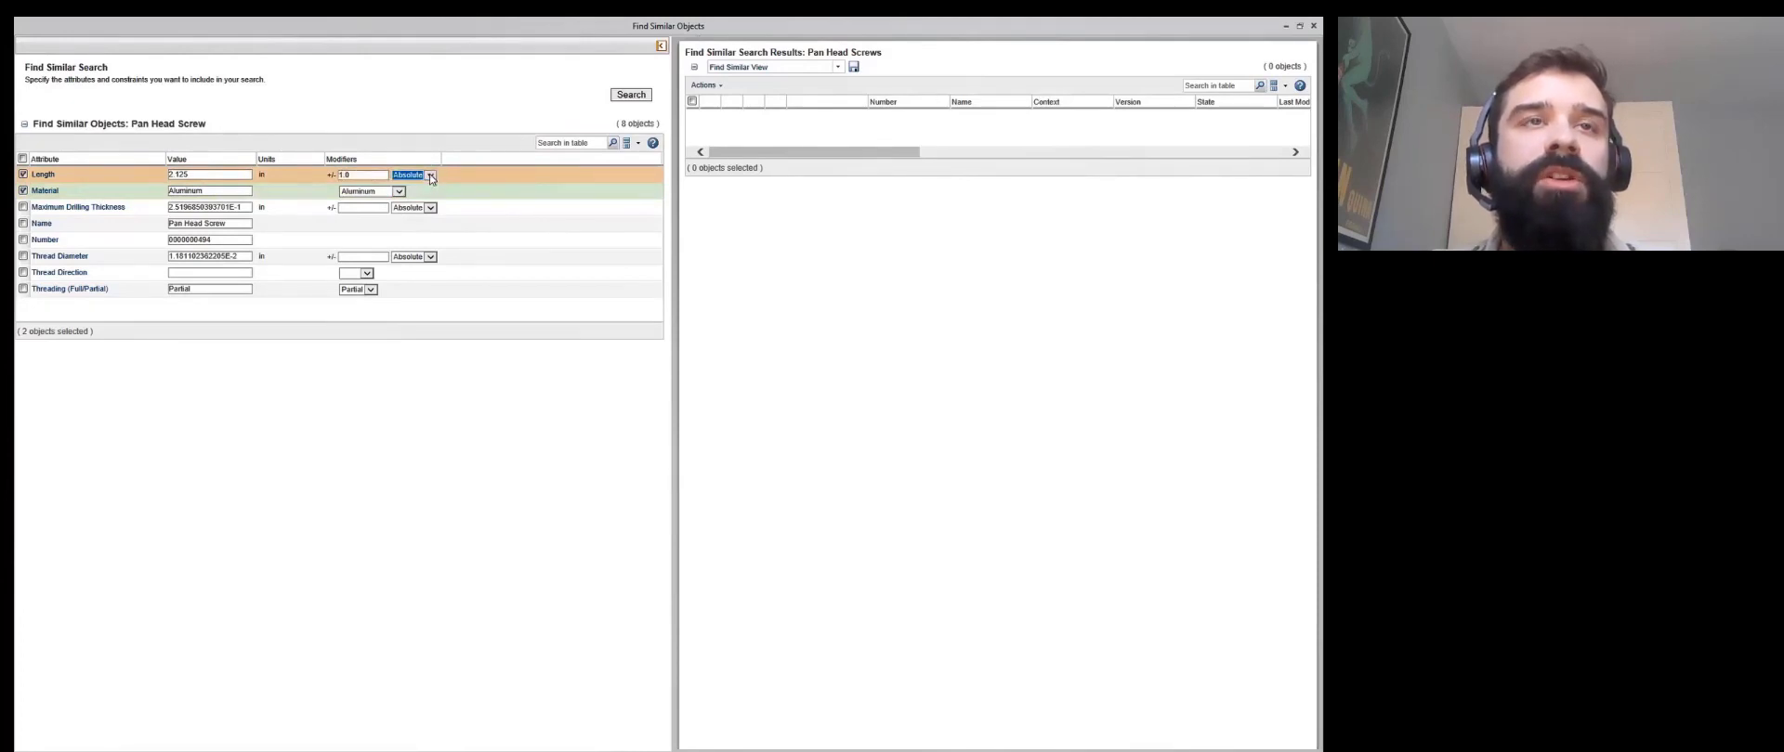
left_click(631, 96)
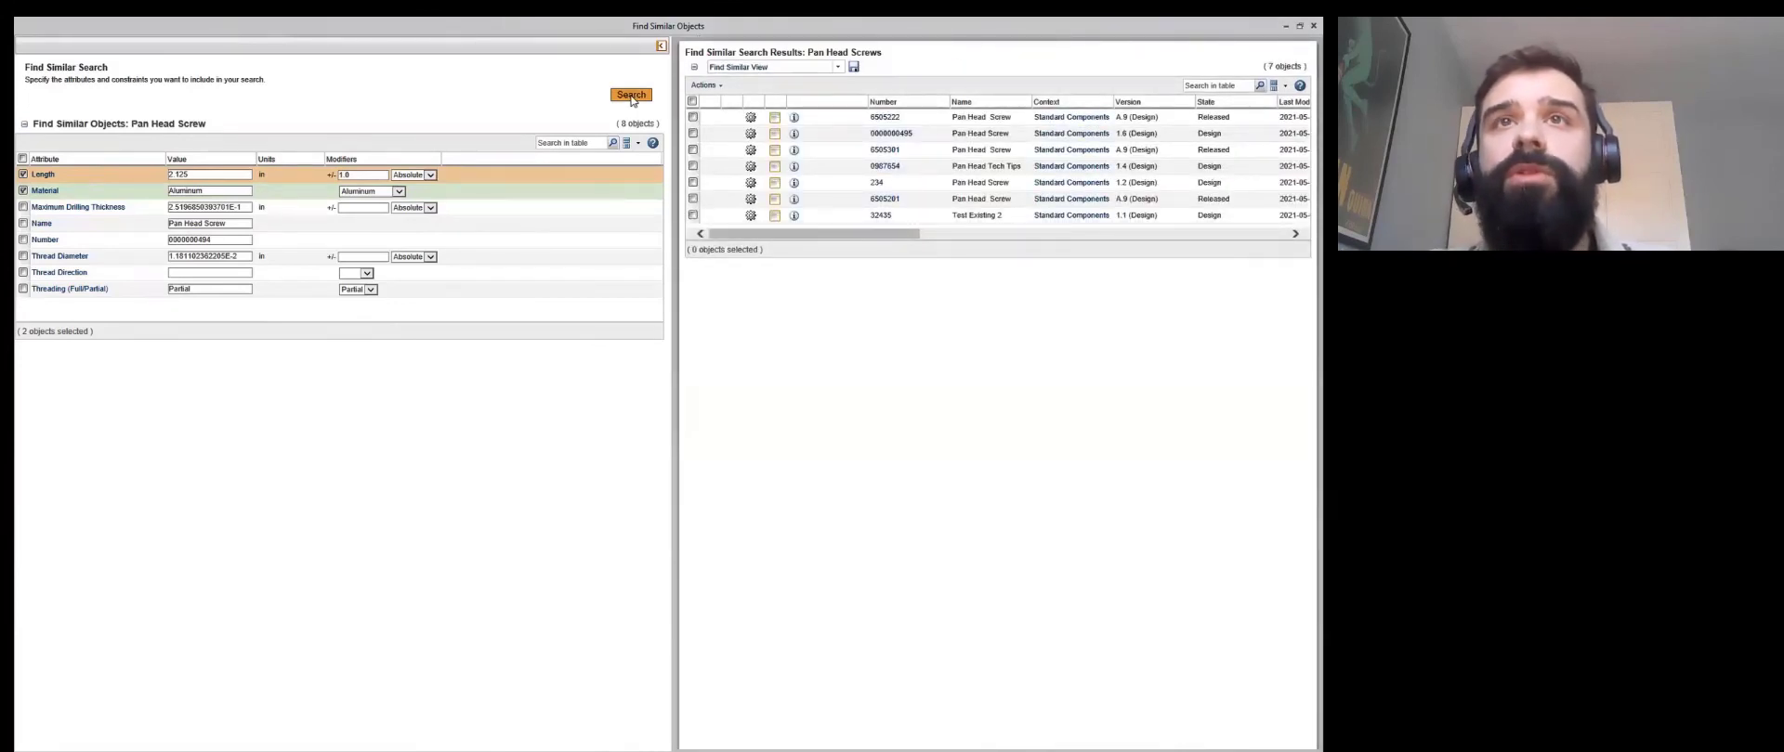
left_click(794, 136)
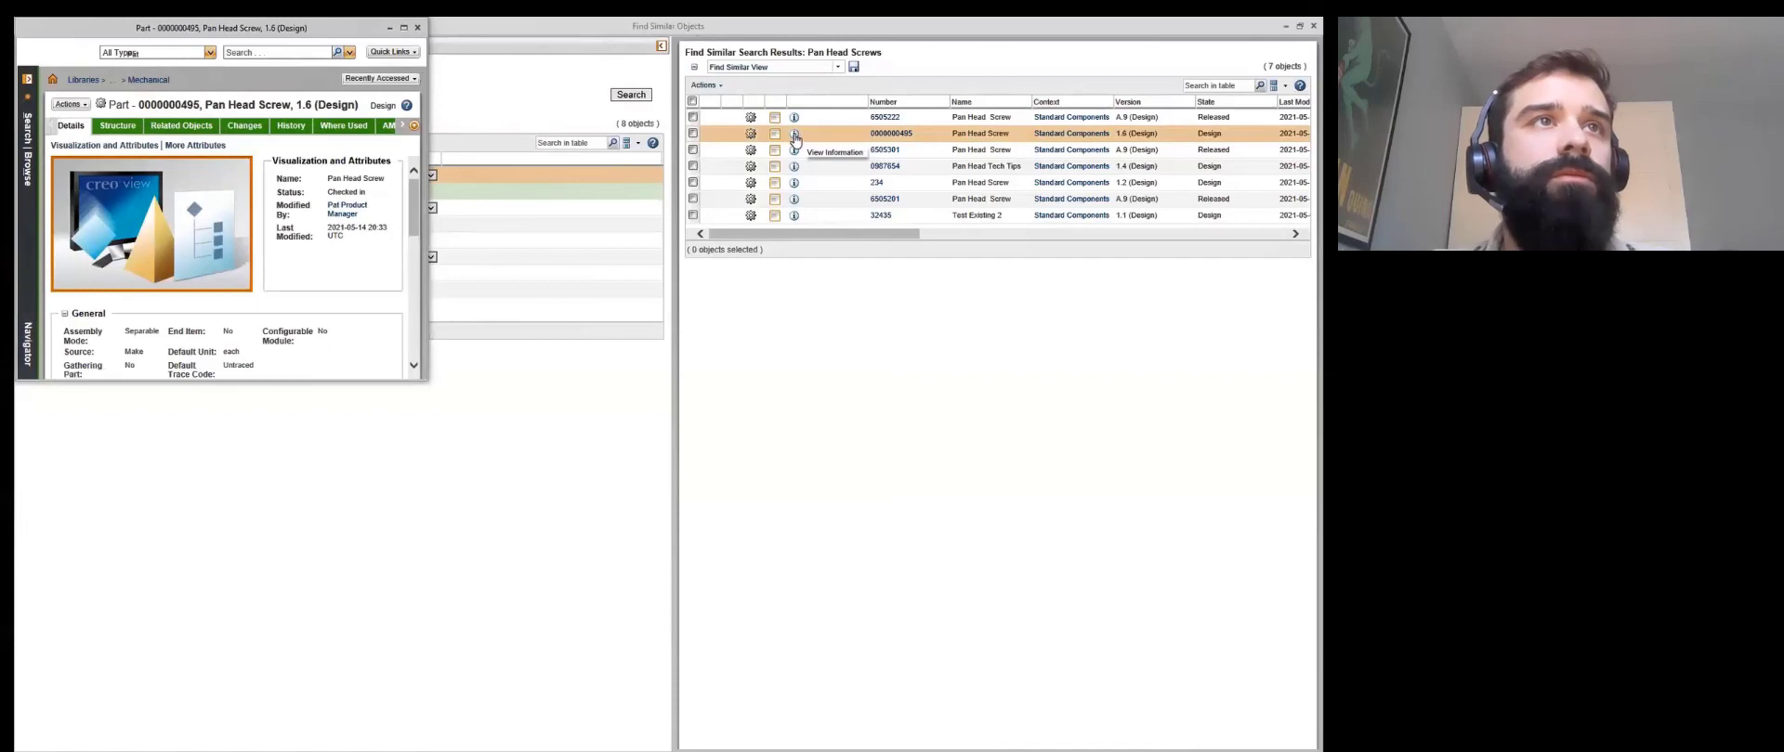
left_click(403, 28)
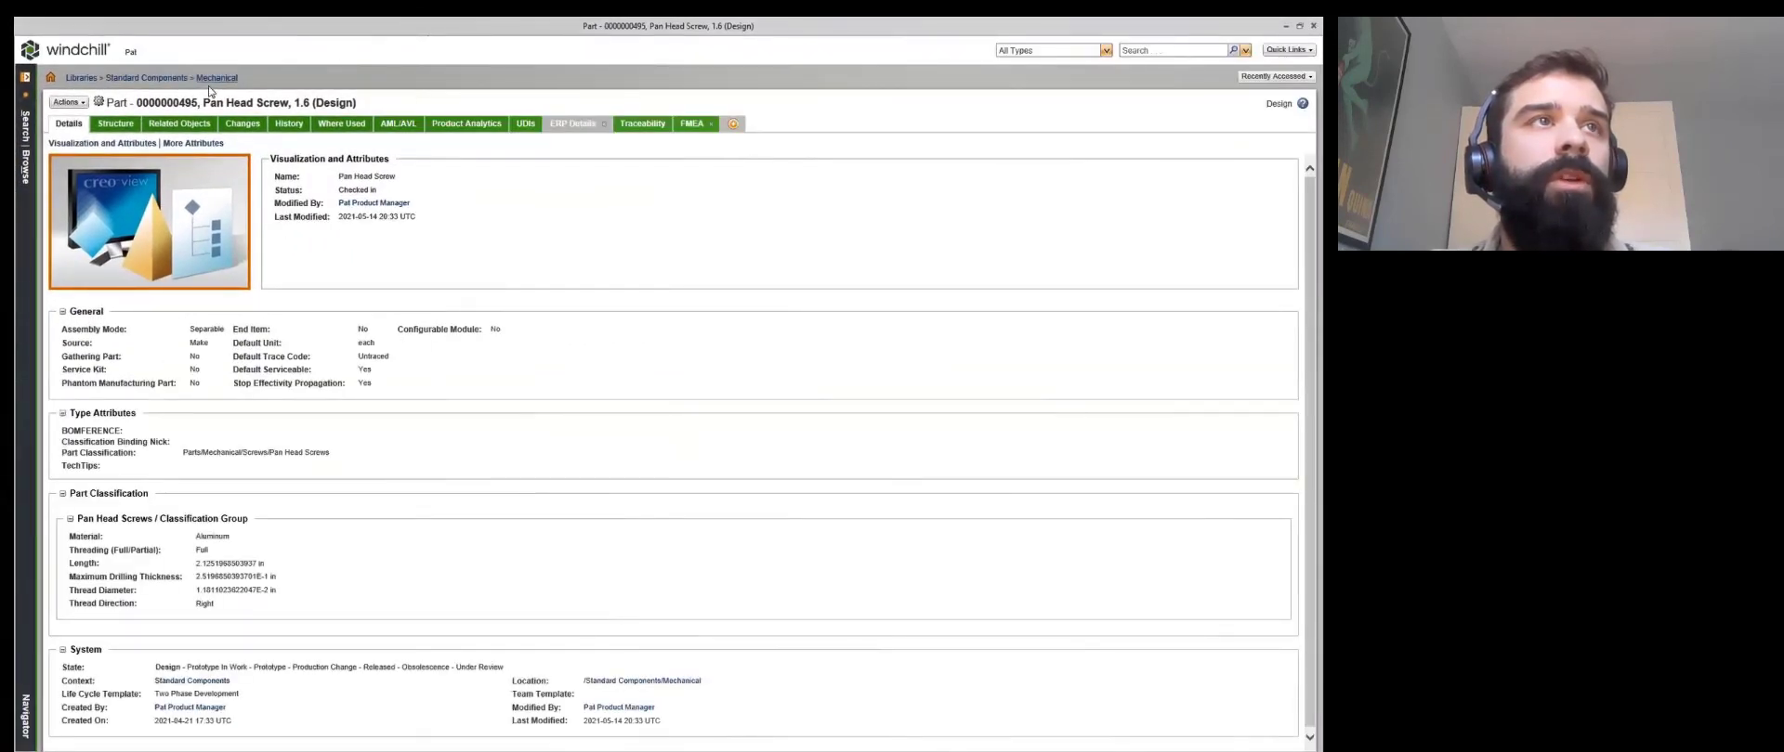
left_click(177, 125)
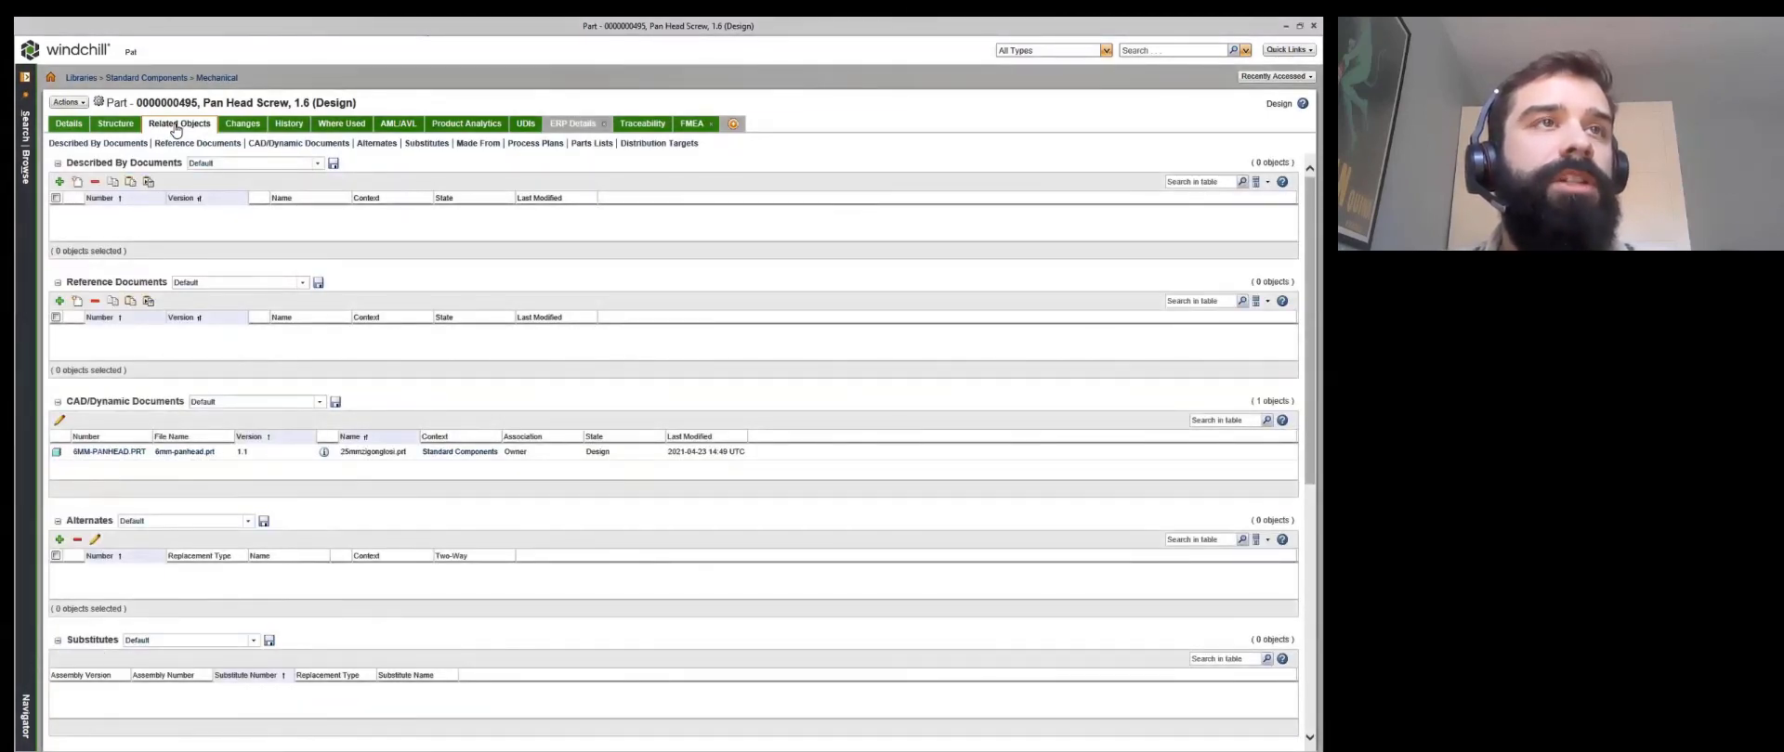
left_click(106, 455)
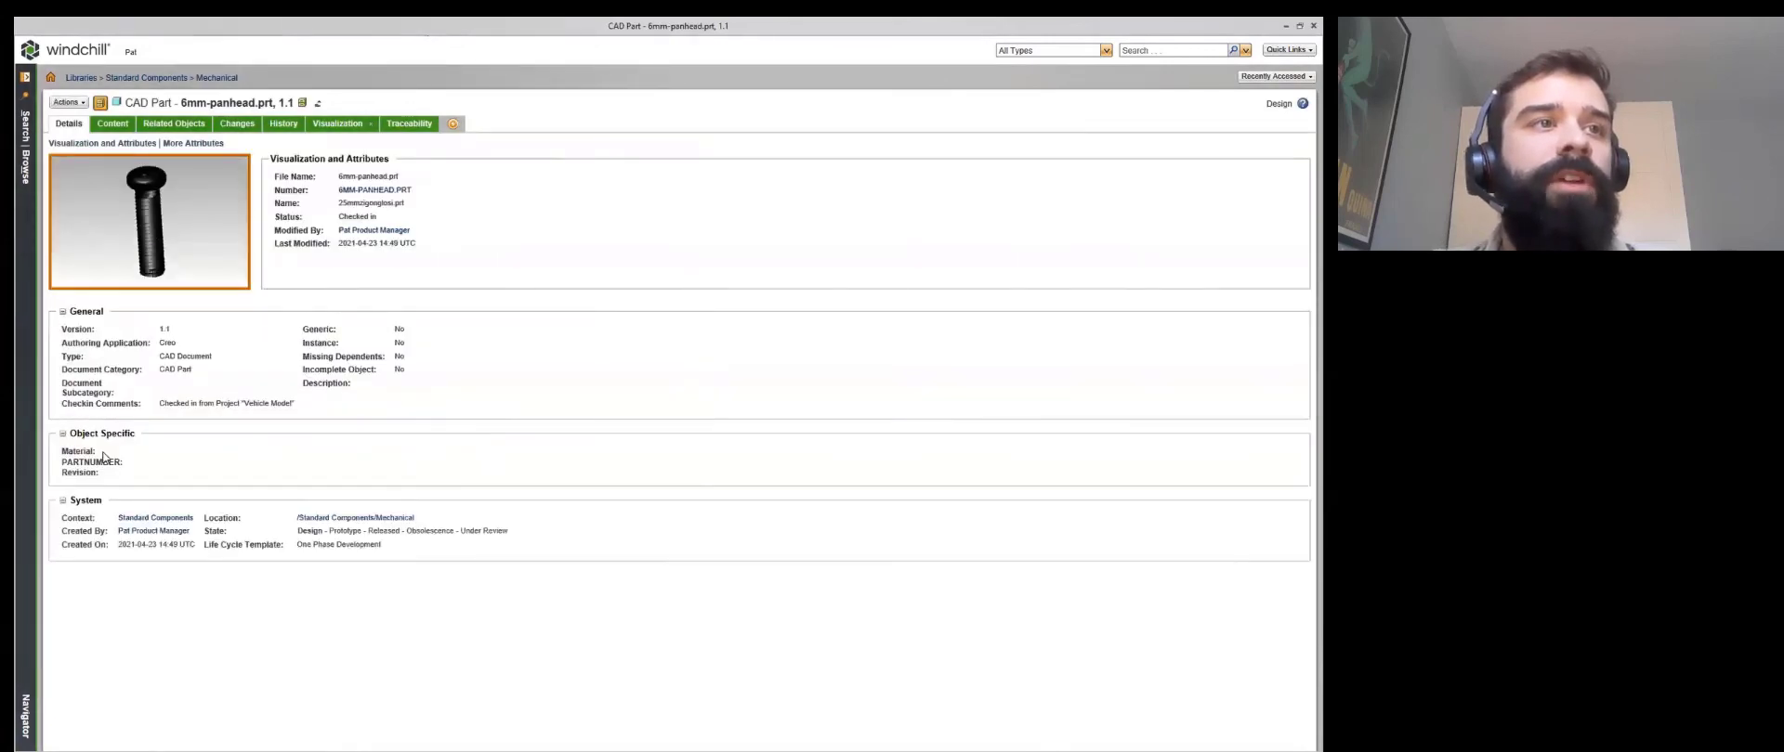
Add the CAD part 6mm-panhead.prt to the active workspace and dismiss the license warning.
left_click(83, 108)
left_click(94, 146)
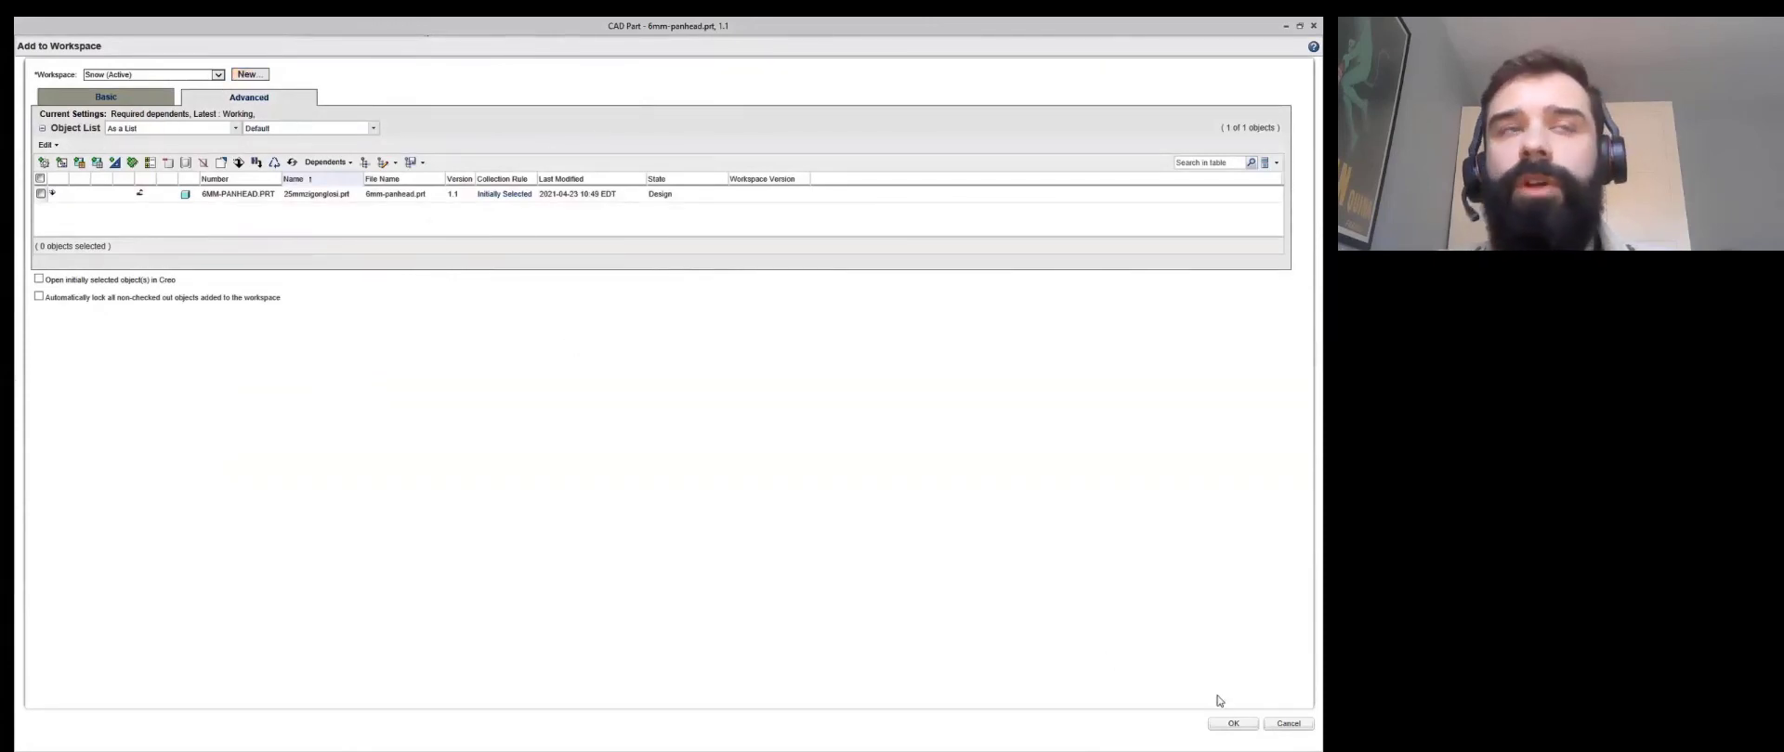
left_click(1234, 724)
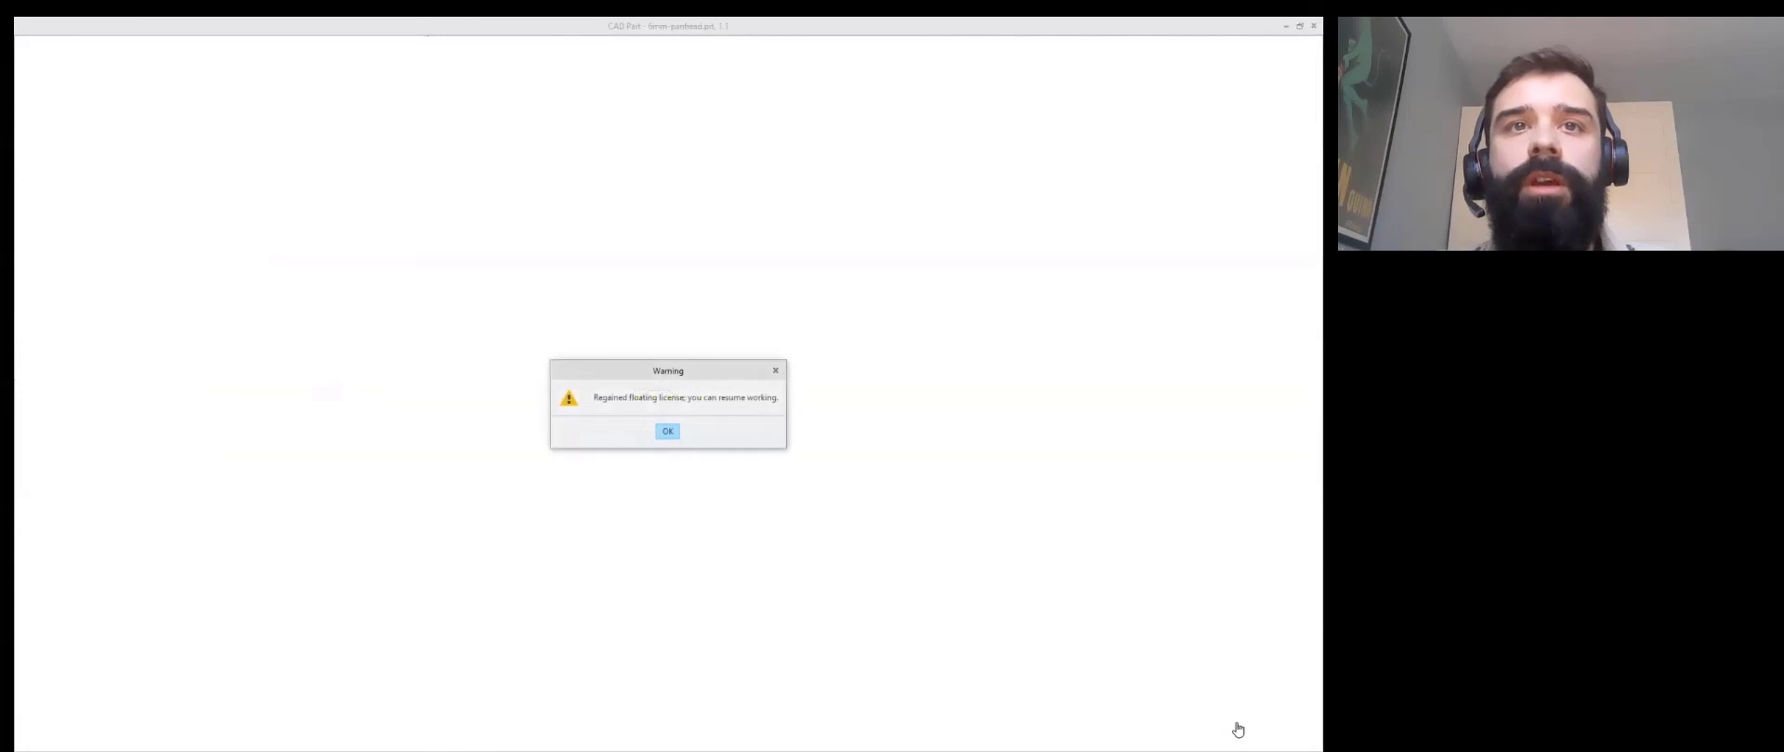
left_click(668, 432)
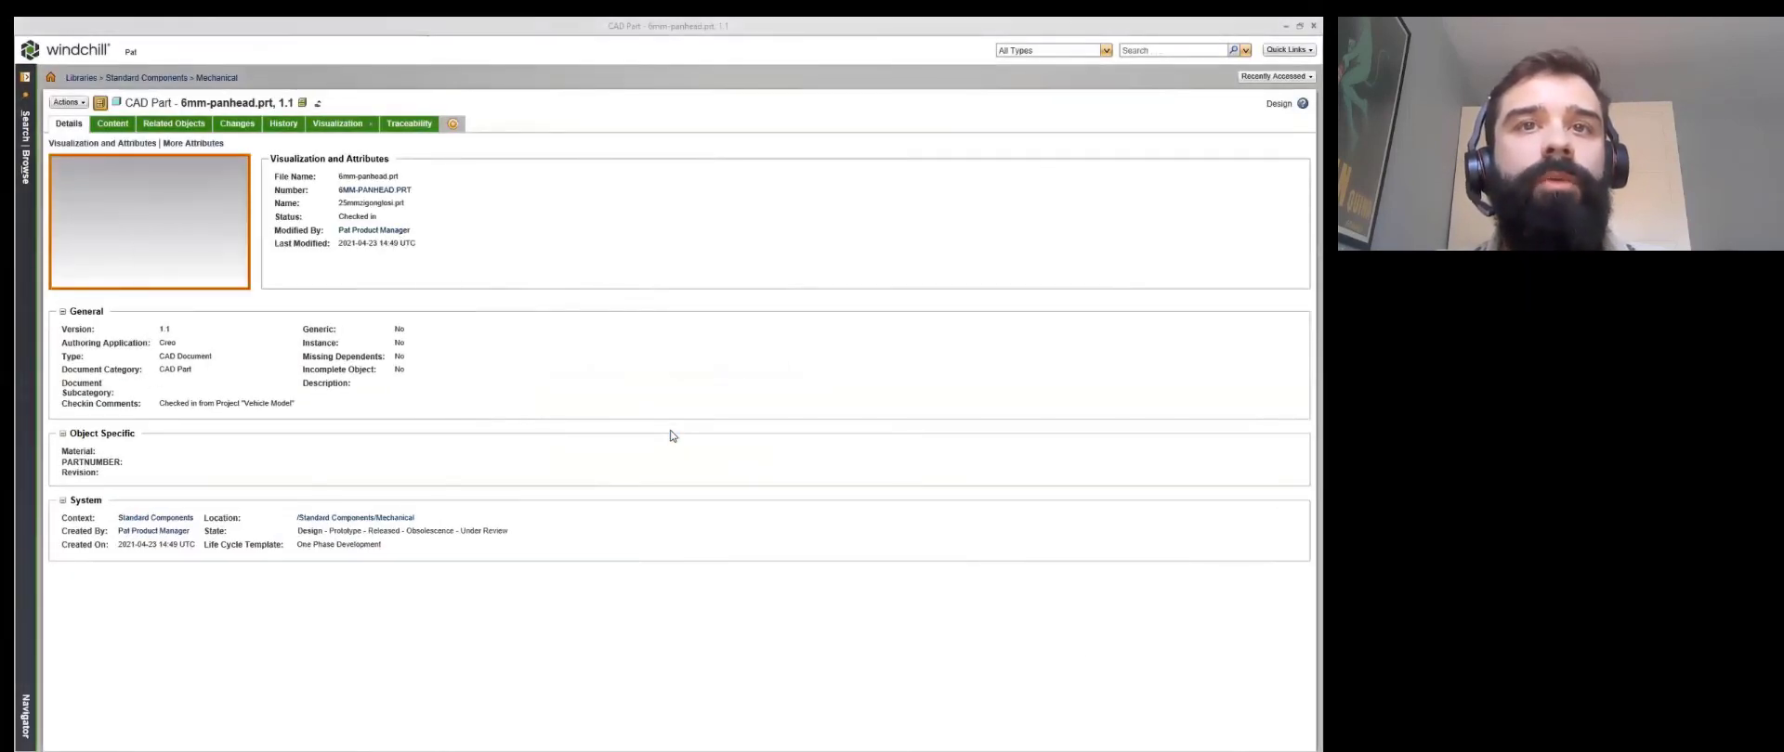
Return to the main Creo Parametric window and open the 6mm-panhead.prt model from the My Documents snapshot folder.
left_click(1285, 28)
left_click(1283, 28)
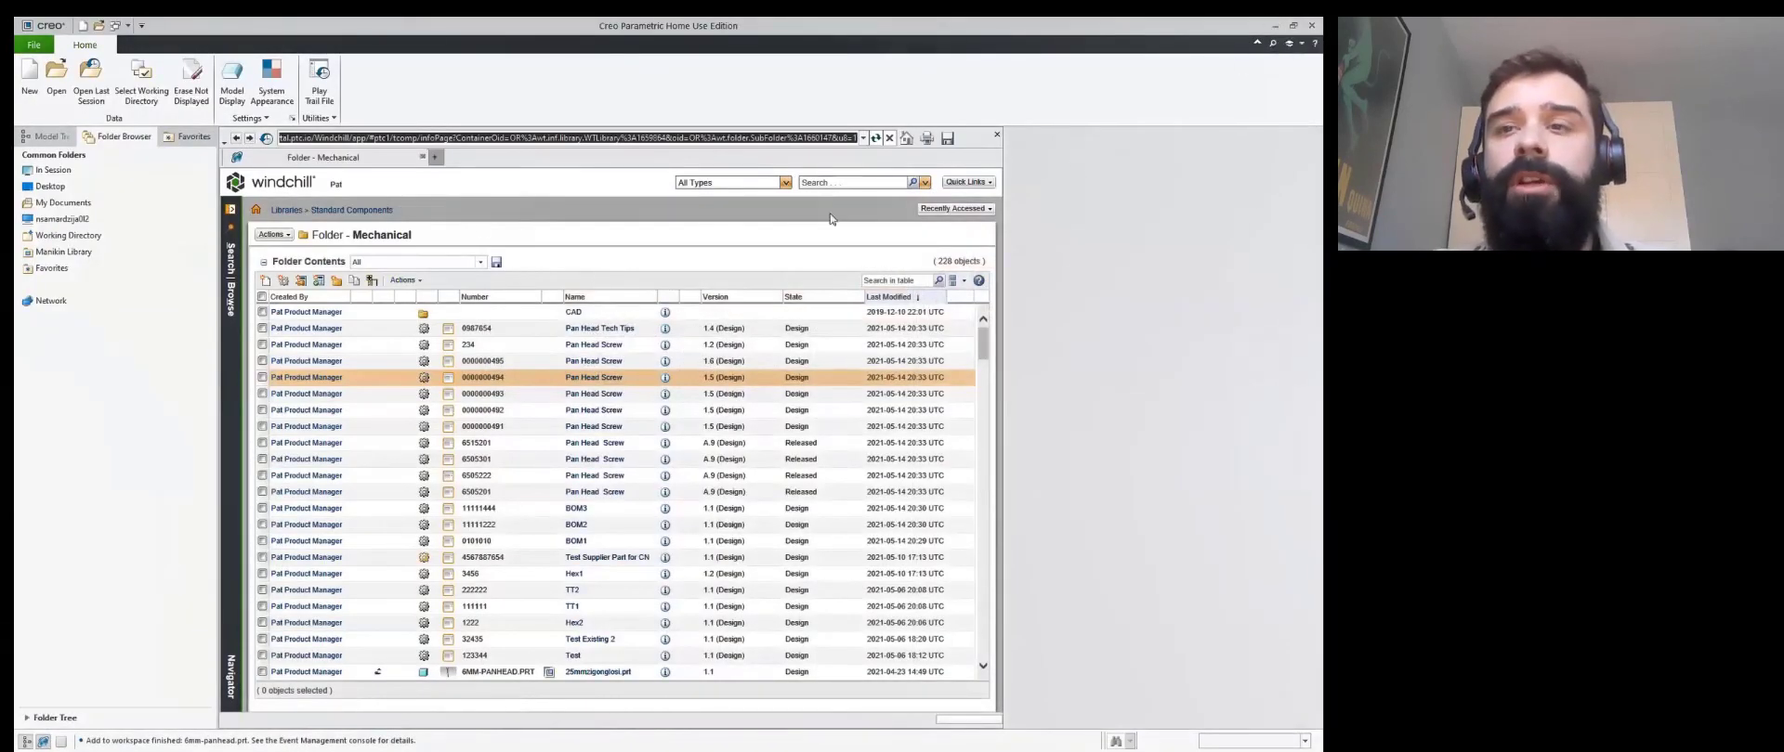
left_click(54, 85)
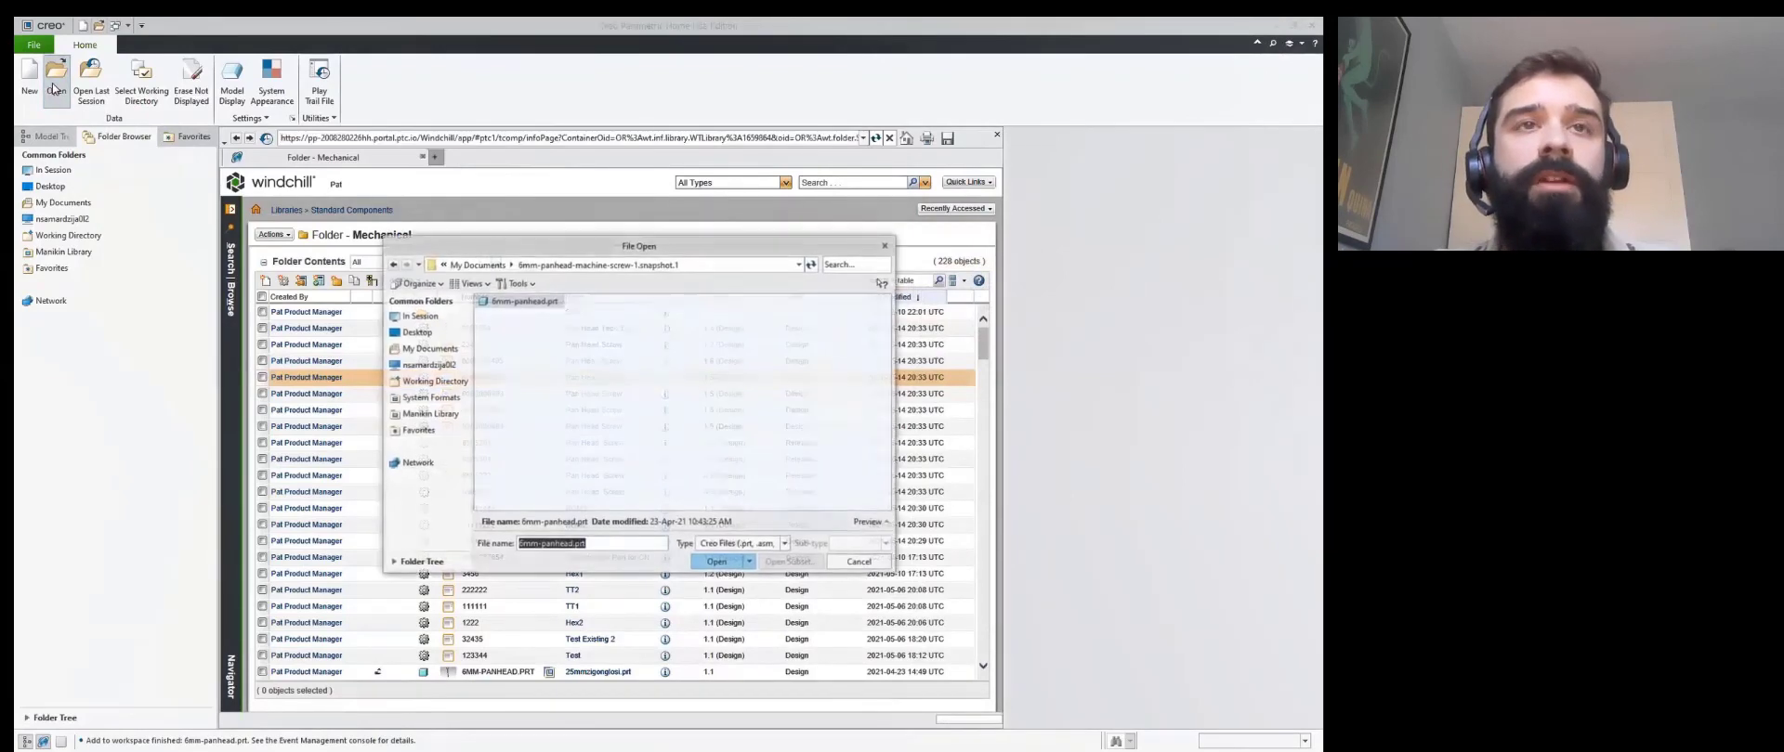
double_click(525, 302)
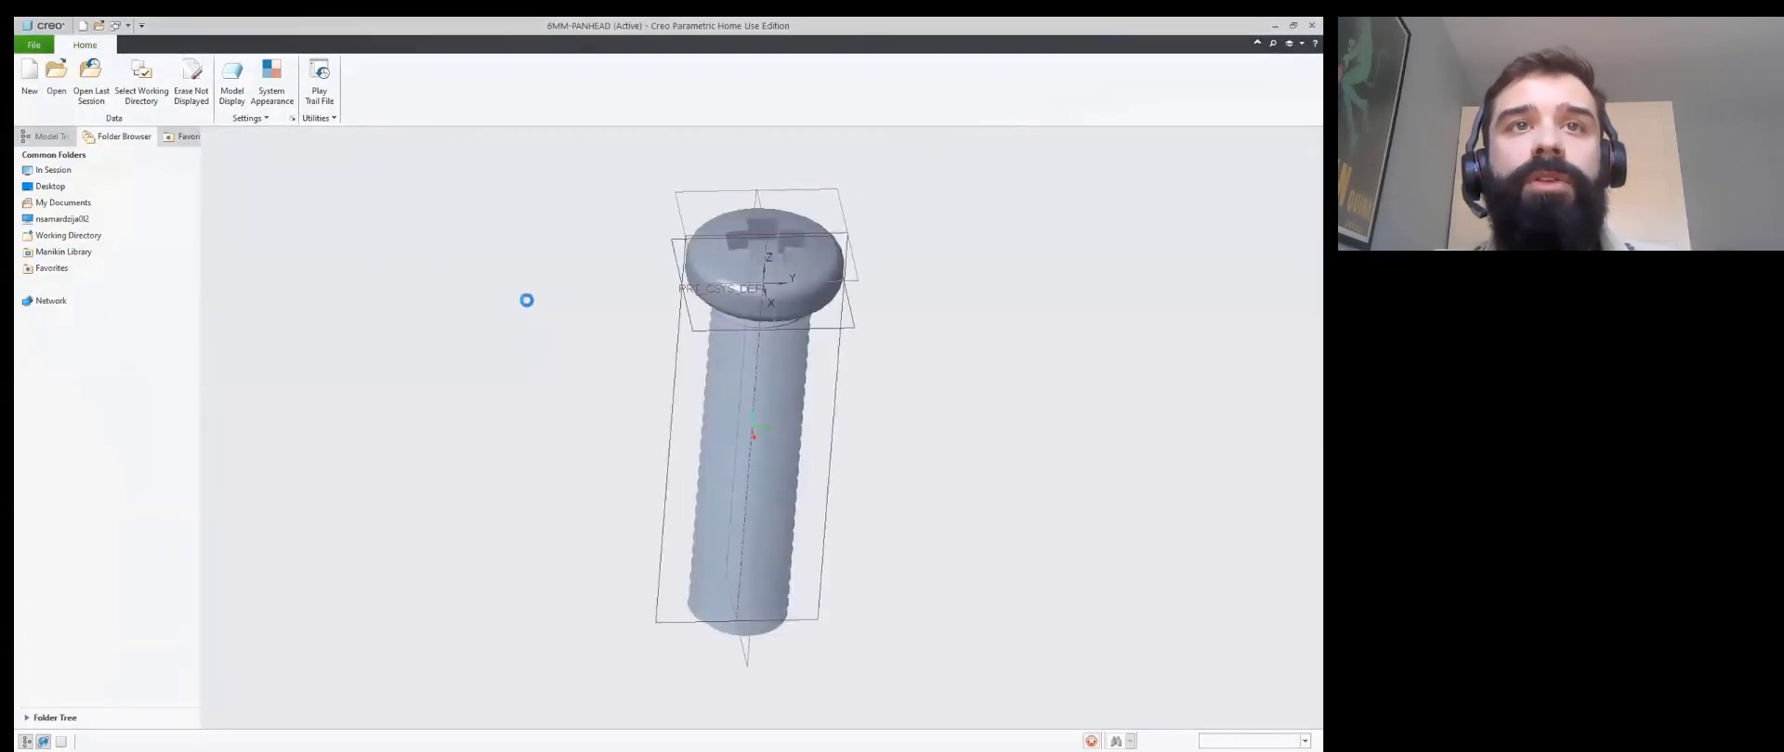
key("alt+Tab")
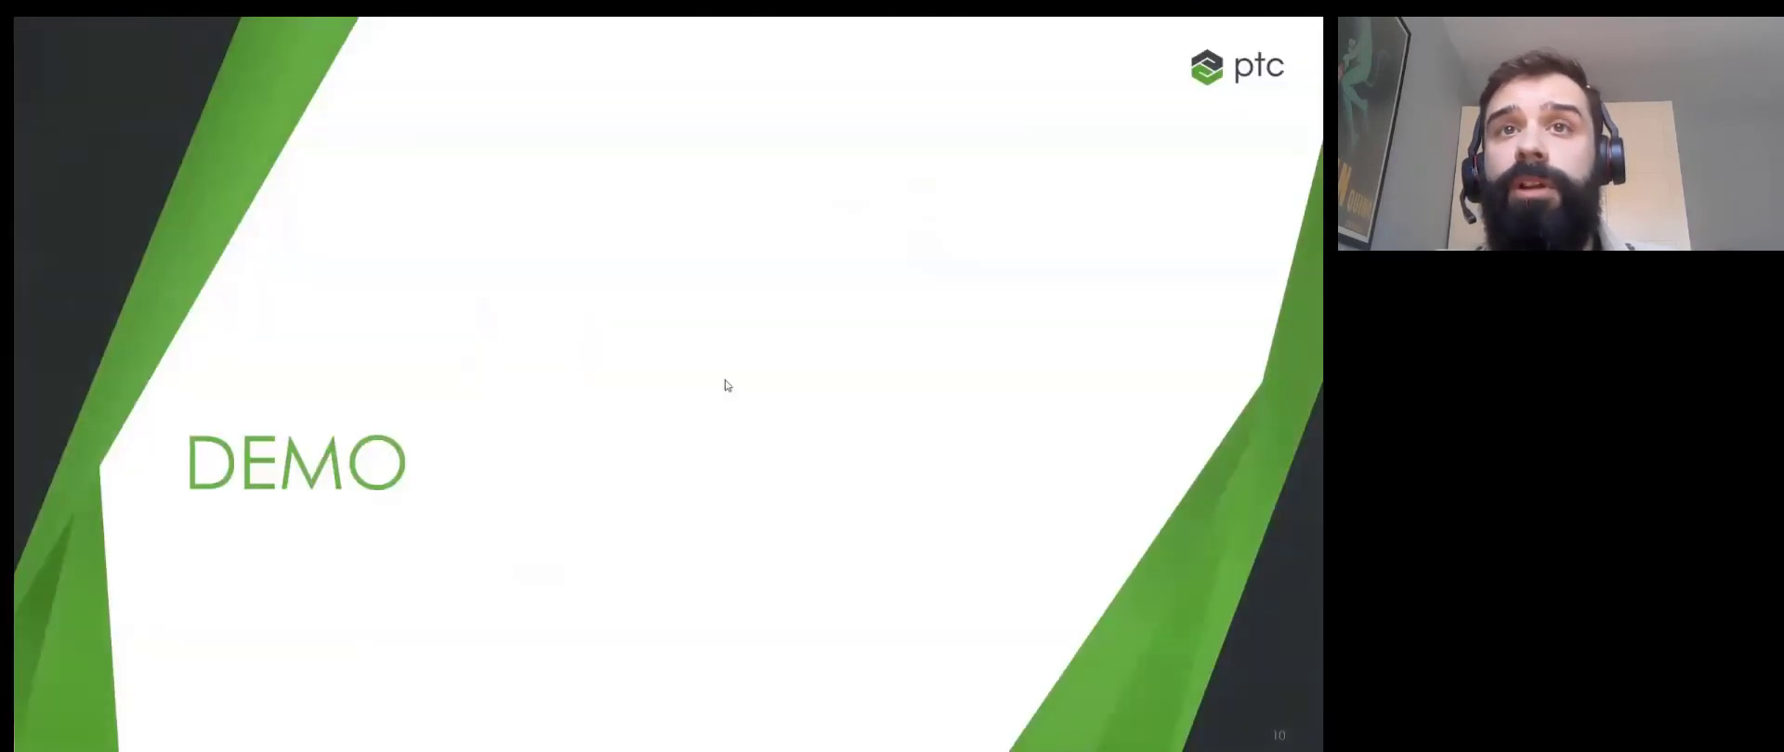
left_click(726, 381)
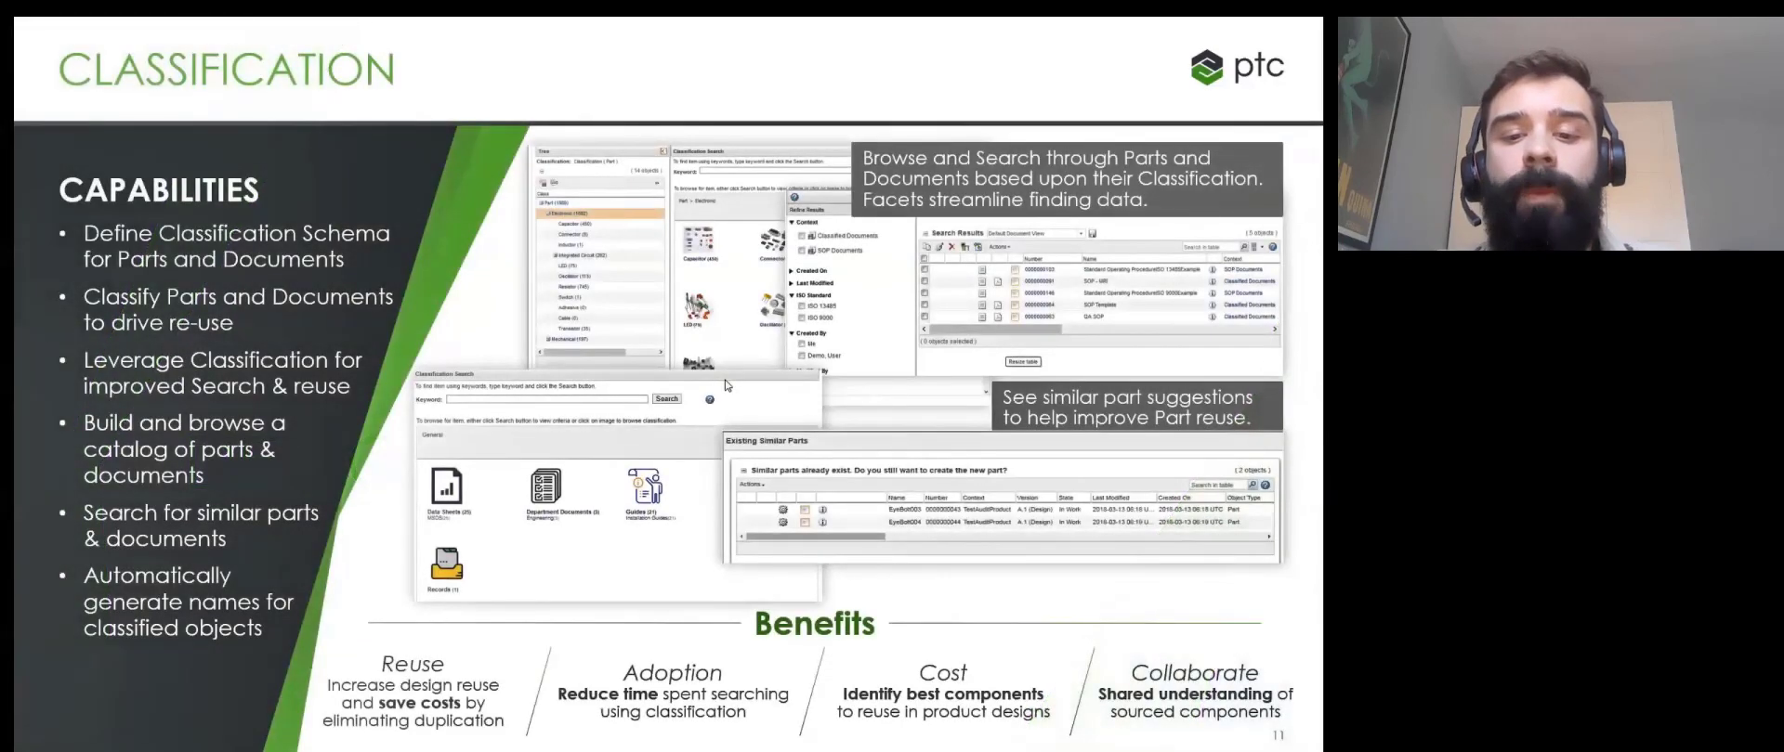